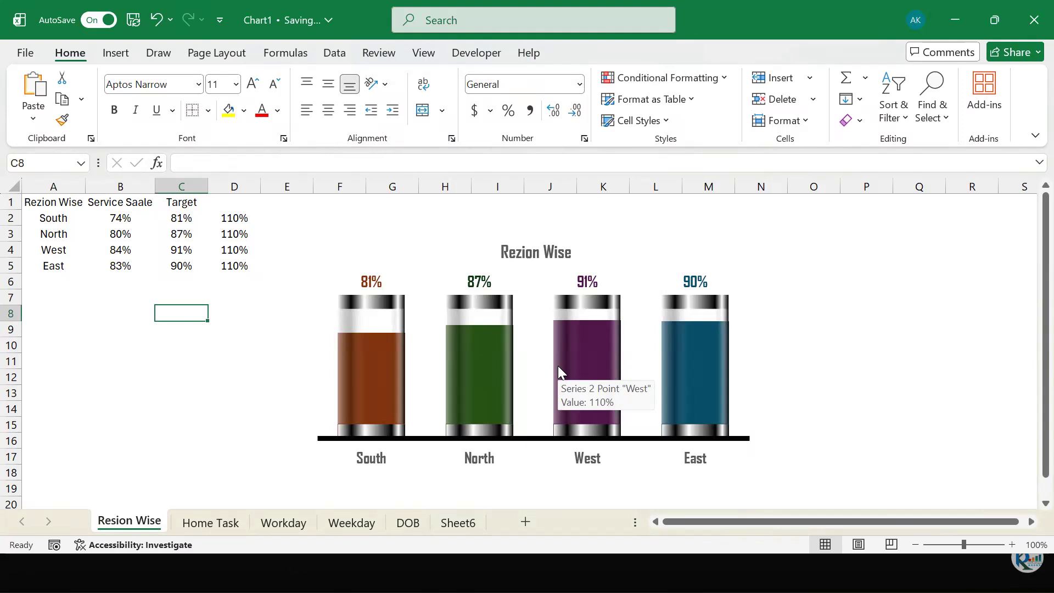
# - Recalculate the sheet's percentages repeatedly by re-entering the empty cells from C8 down to C15, watching the glass chart update
pyautogui.press('F2')
pyautogui.press('Return')
pyautogui.press('F2')
pyautogui.press('Return')
pyautogui.press('F2')
pyautogui.press('Return')
pyautogui.press('F2')
pyautogui.press('Return')
pyautogui.press('F2')
pyautogui.press('Return')
pyautogui.press('F2')
pyautogui.press('Return')
pyautogui.press('F2')
pyautogui.press('Return')
# - Enter "d" in cell C16 to recalculate the chart's percentages once more
pyautogui.press('F2')
pyautogui.press('Return')
pyautogui.press('F2')
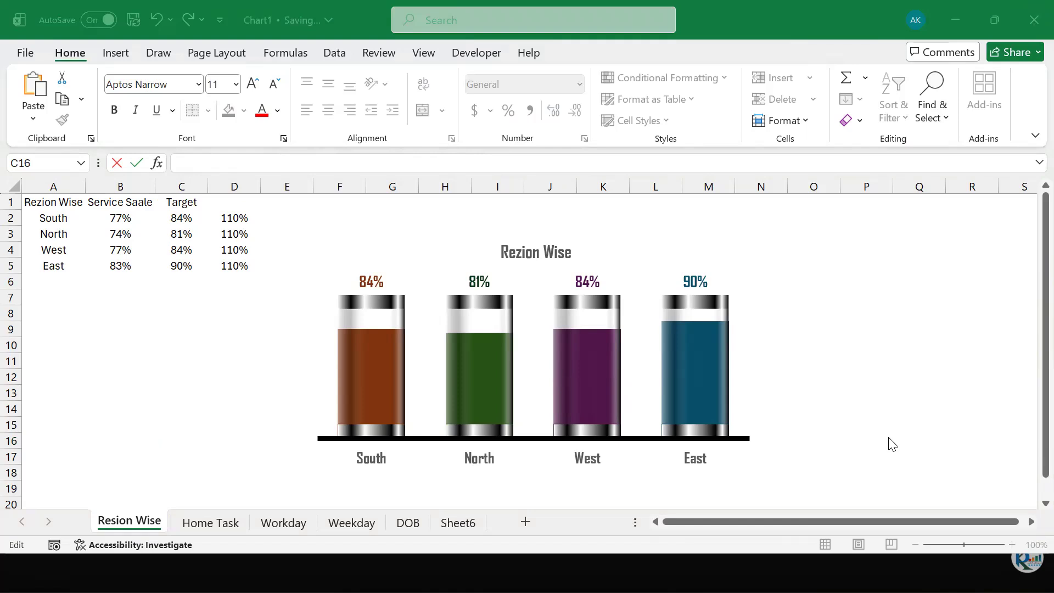
pyautogui.write('d')
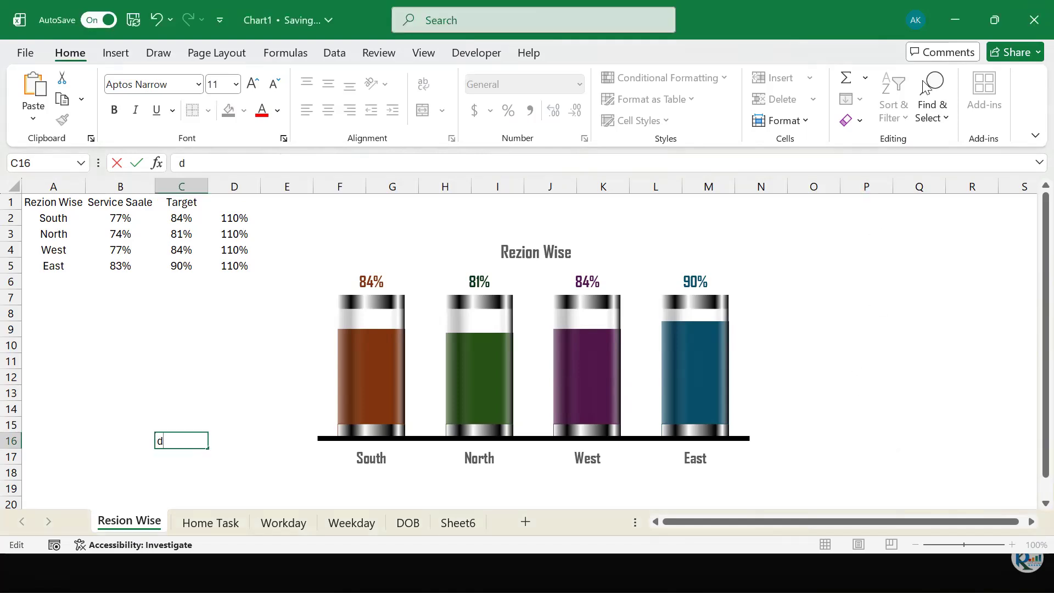
pyautogui.click(835, 411)
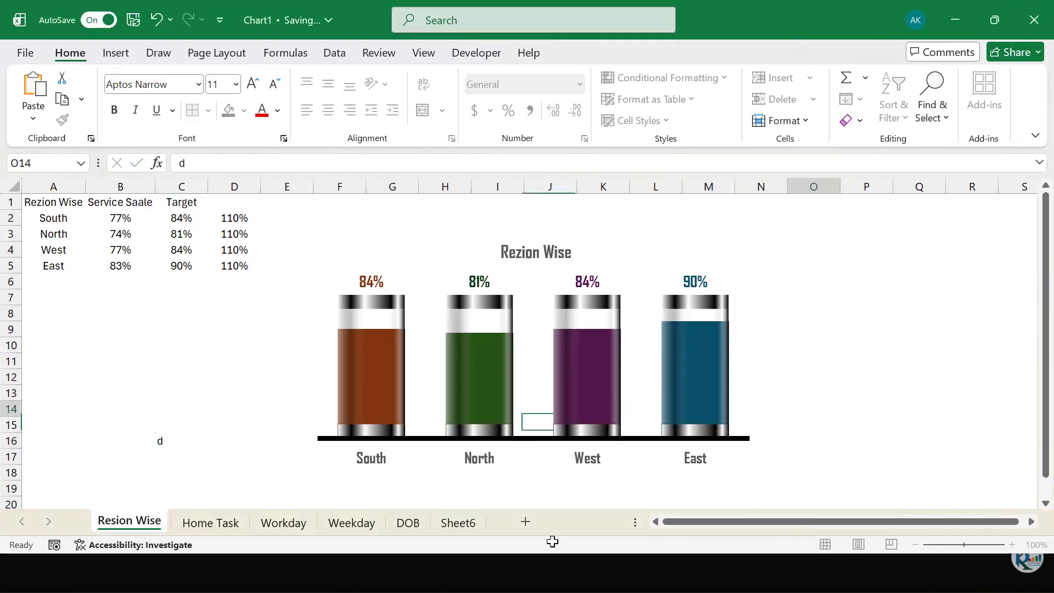
pyautogui.click(950, 349)
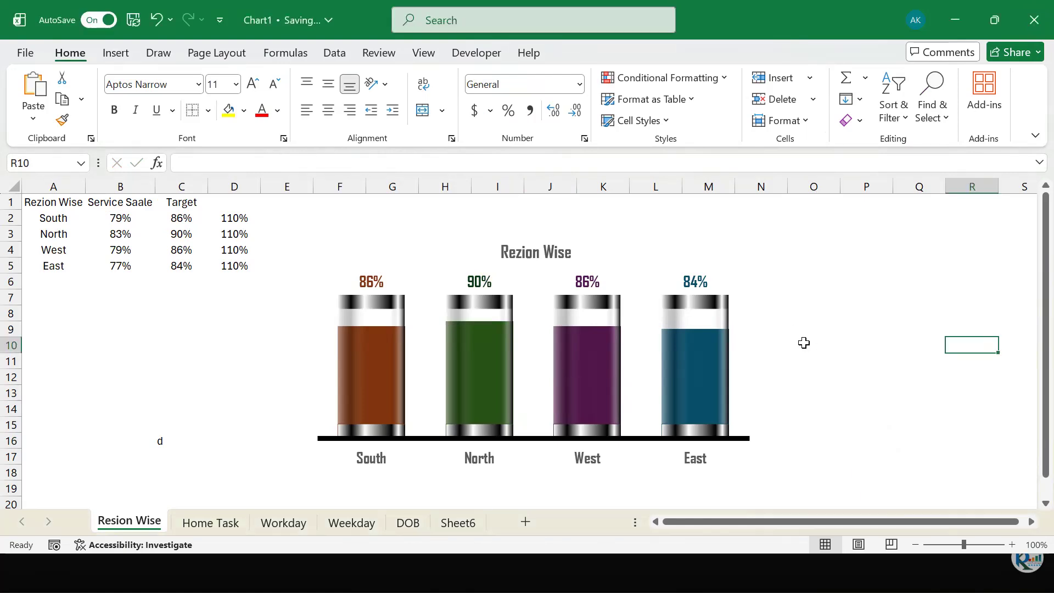
# - Show the desktop and raise the system volume to 100
pyautogui.press('super+d')
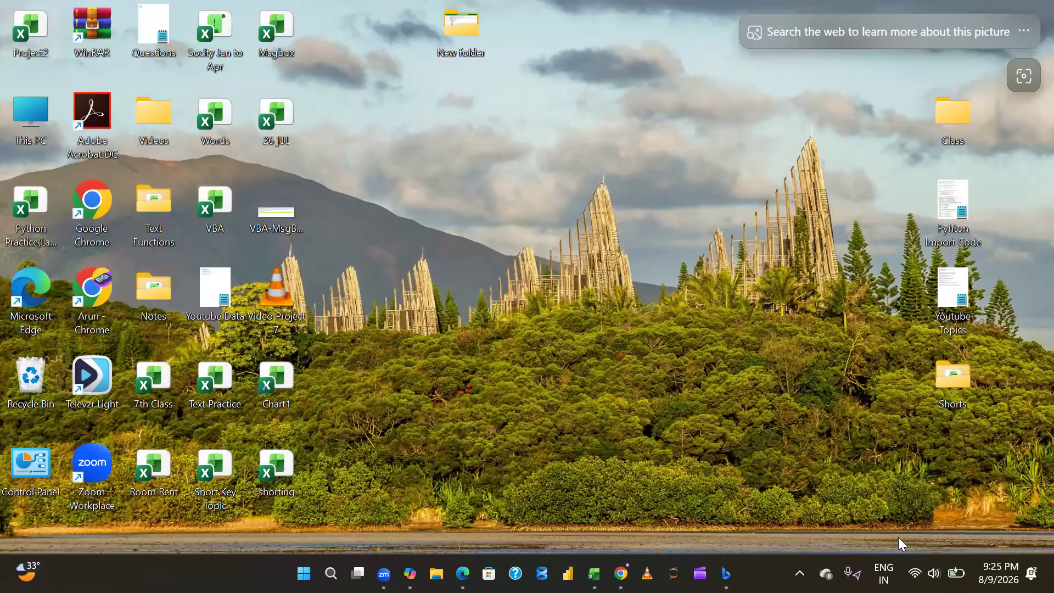
pyautogui.click(927, 567)
pyautogui.click(992, 472)
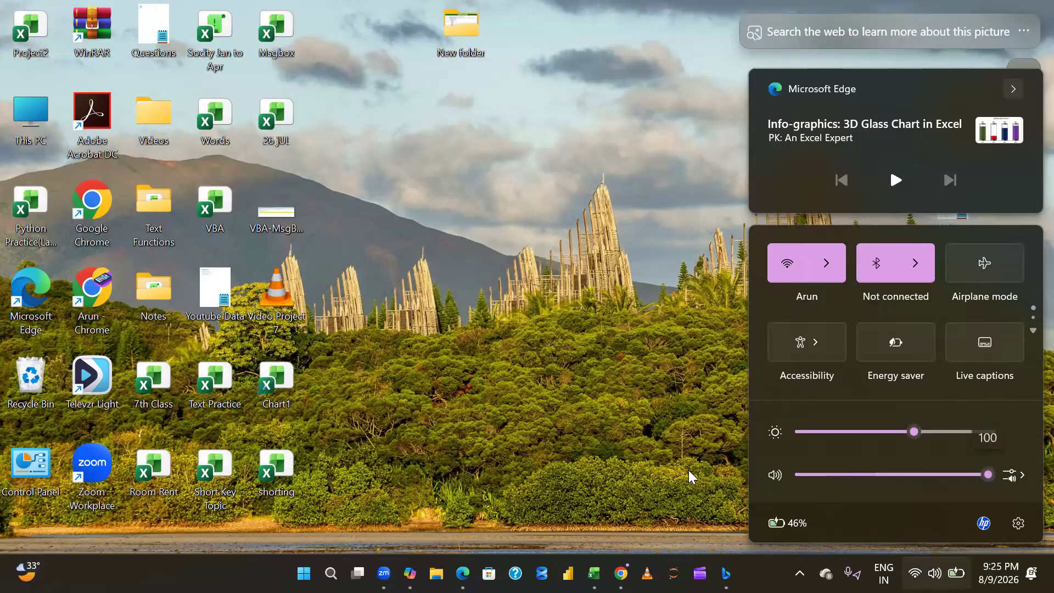
# - Switch back to the Chart1 workbook in Excel, showing the Resion Wise sheet
pyautogui.press('super+Tab')
pyautogui.press('Right')
pyautogui.press('Right')
pyautogui.press('Right')
pyautogui.press('Return')
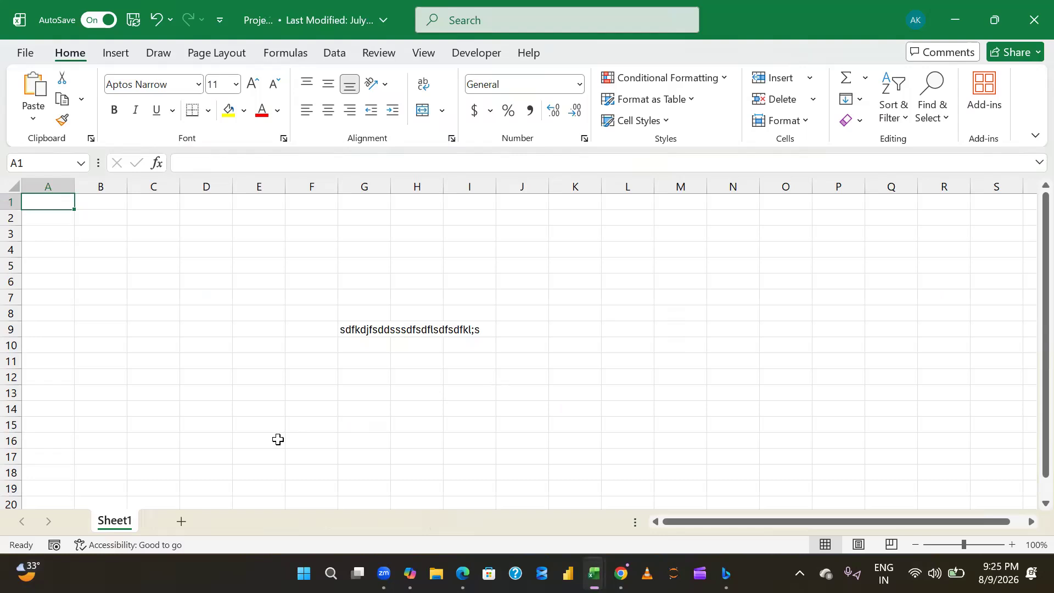
pyautogui.press('super+Tab')
pyautogui.press('Right')
pyautogui.press('Return')
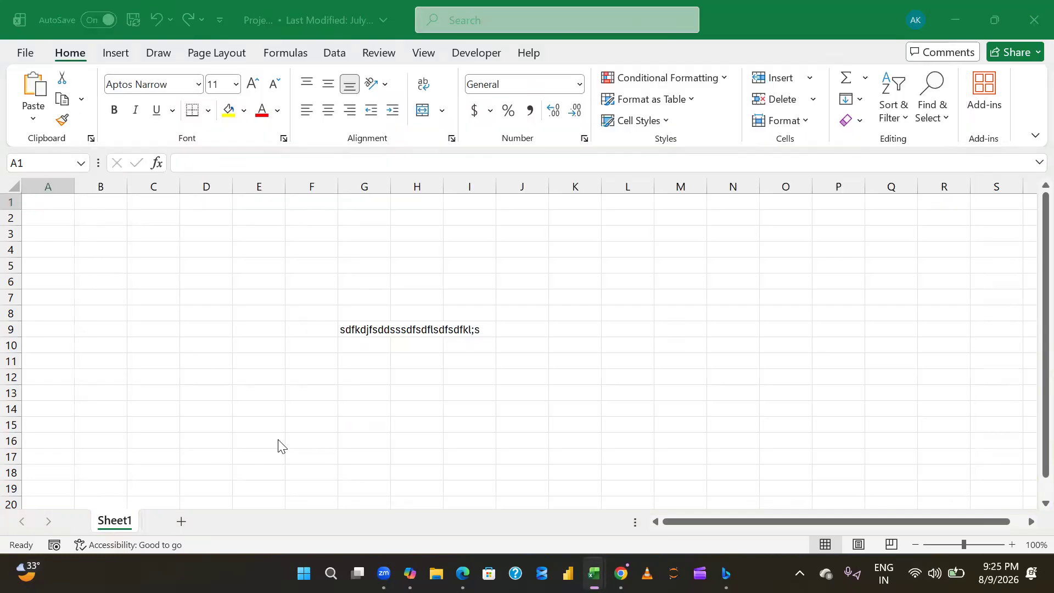
pyautogui.hotkey('alt', 'Tab')
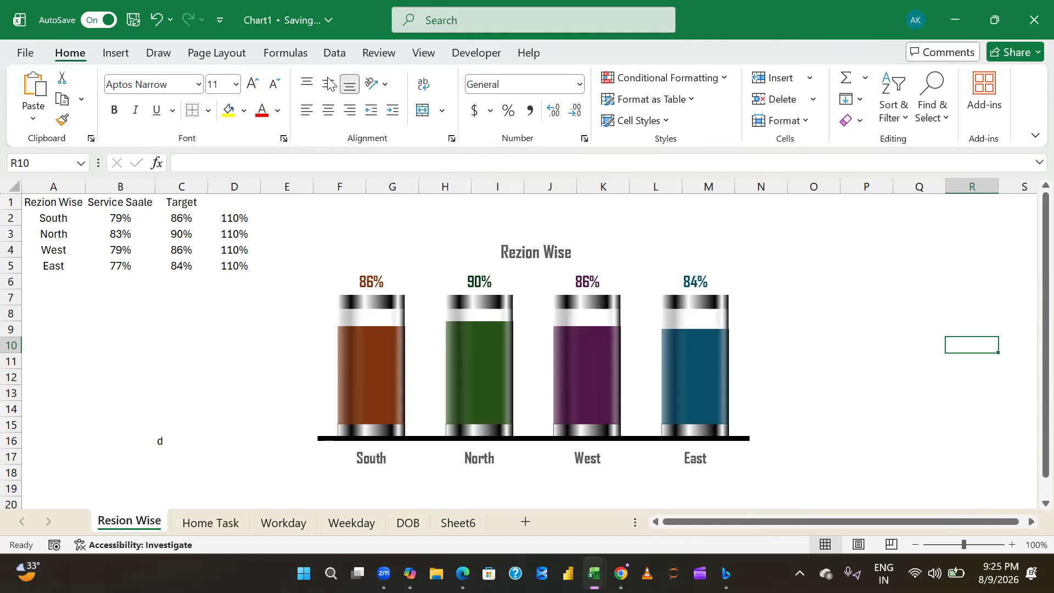
pyautogui.click(773, 277)
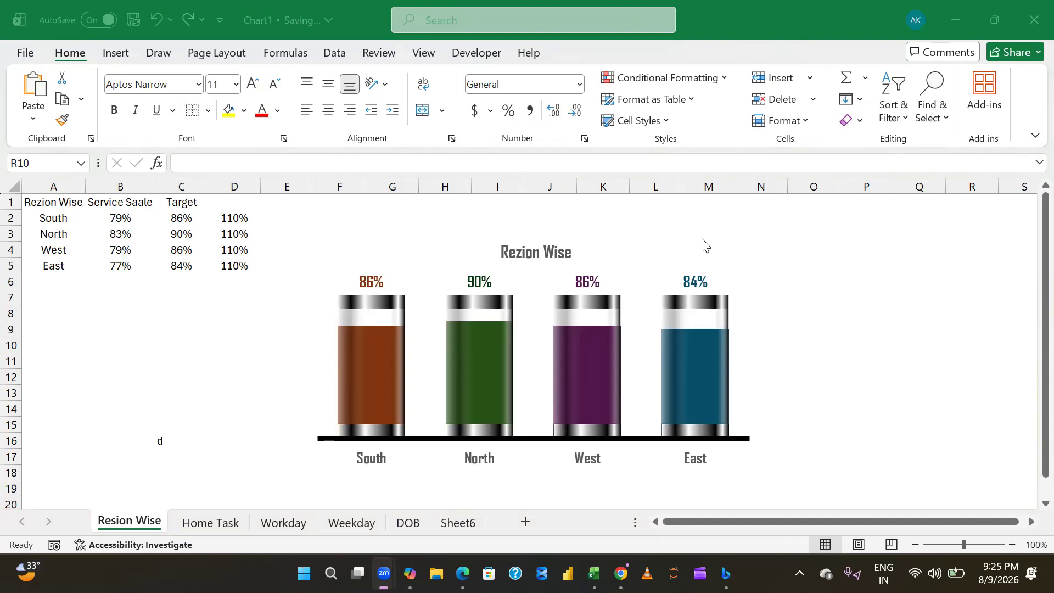
pyautogui.click(765, 253)
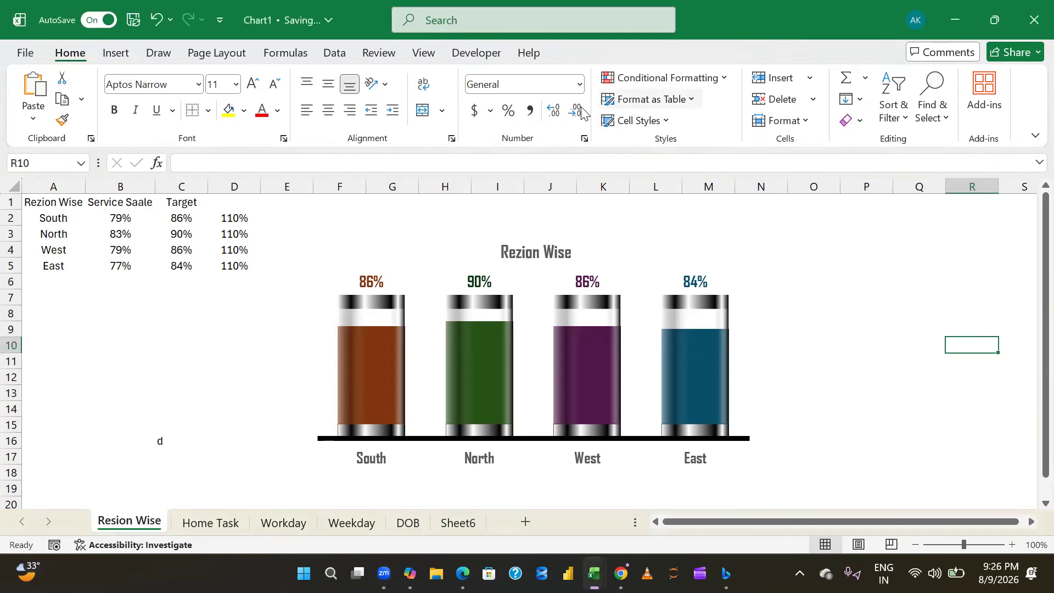
pyautogui.click(761, 237)
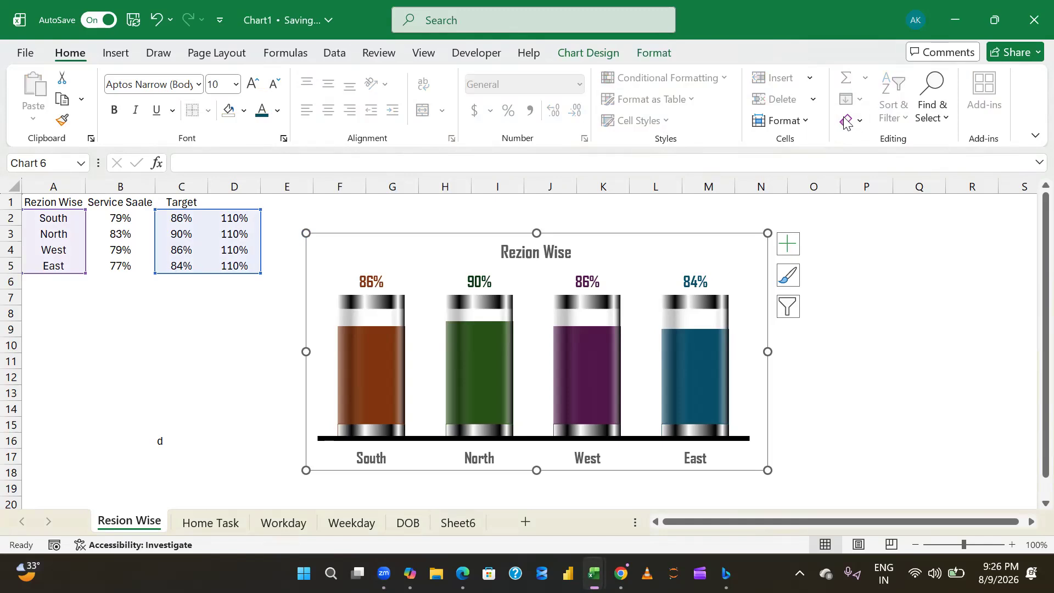
pyautogui.click(848, 250)
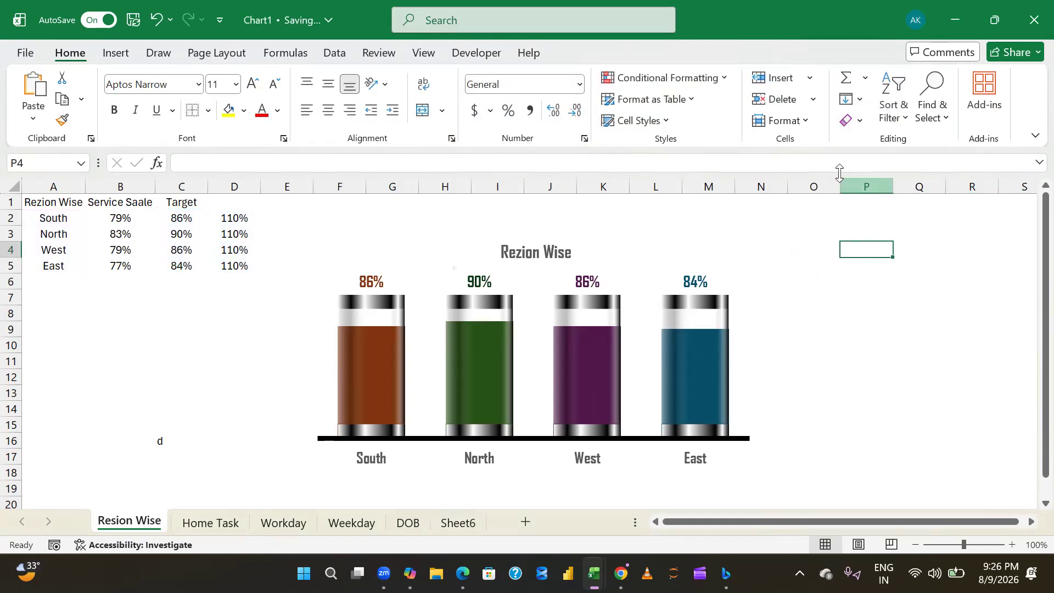
pyautogui.click(754, 219)
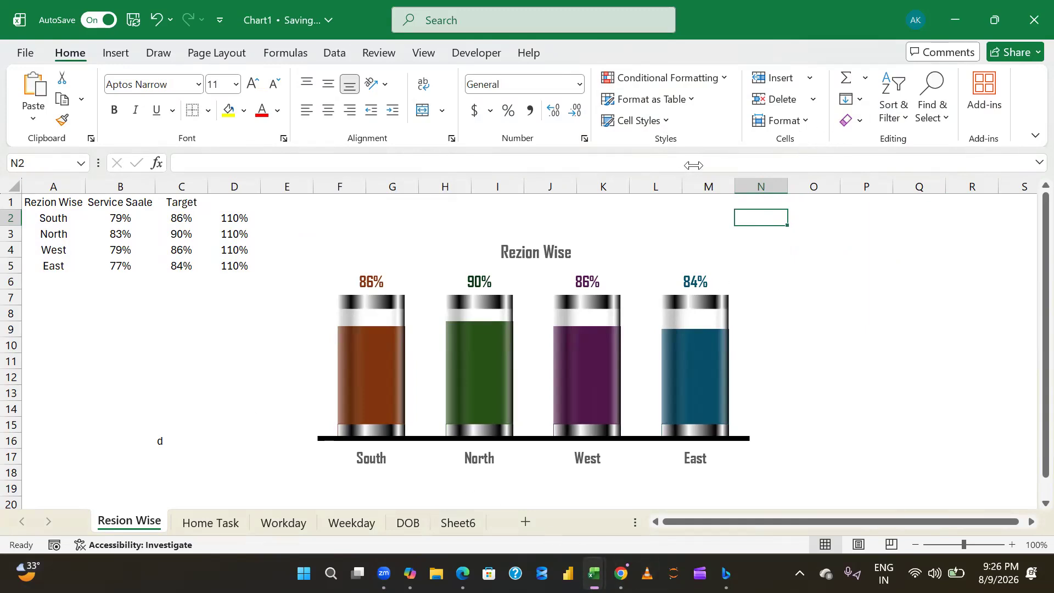
pyautogui.click(487, 81)
pyautogui.click(132, 55)
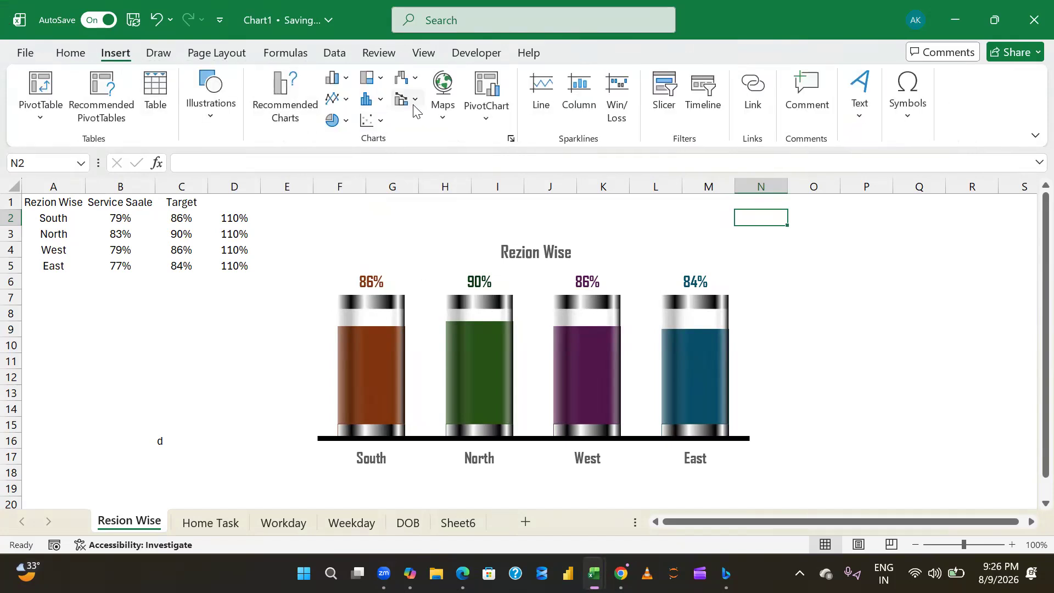
pyautogui.click(343, 83)
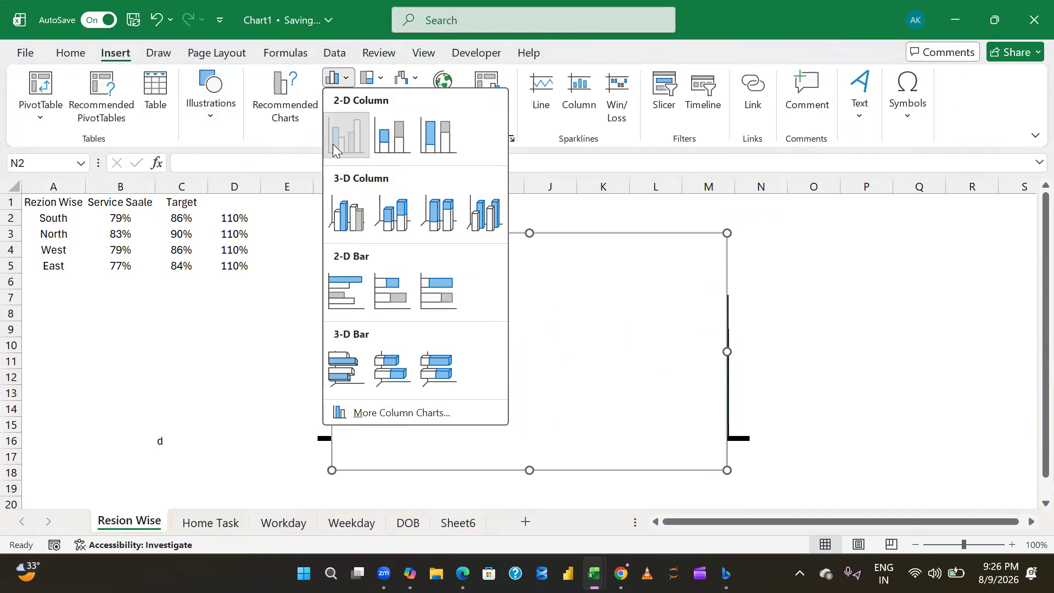
pyautogui.click(333, 144)
pyautogui.hotkey('ctrl', 'z')
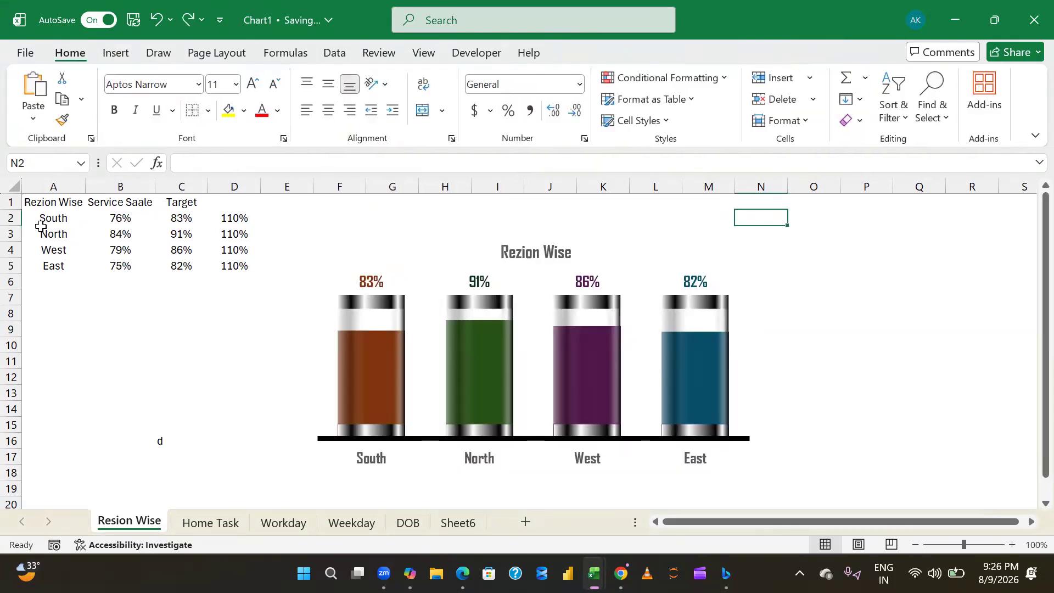
# - Insert a 2-D clustered column chart from A2:D5 and place it to the right of the glass chart
pyautogui.moveTo(49, 218); pyautogui.dragTo(236, 266)
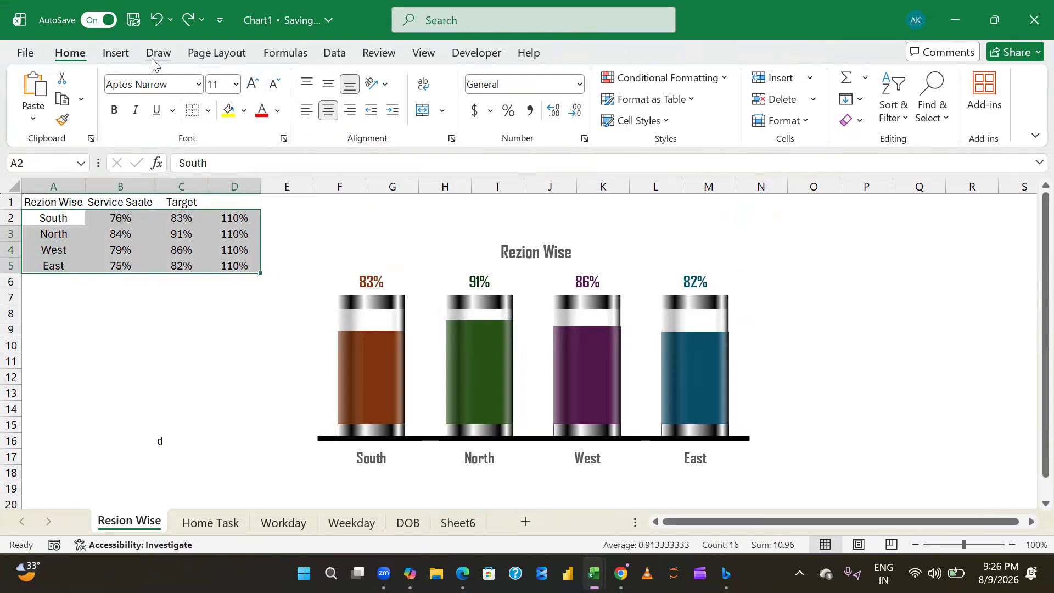
pyautogui.click(128, 48)
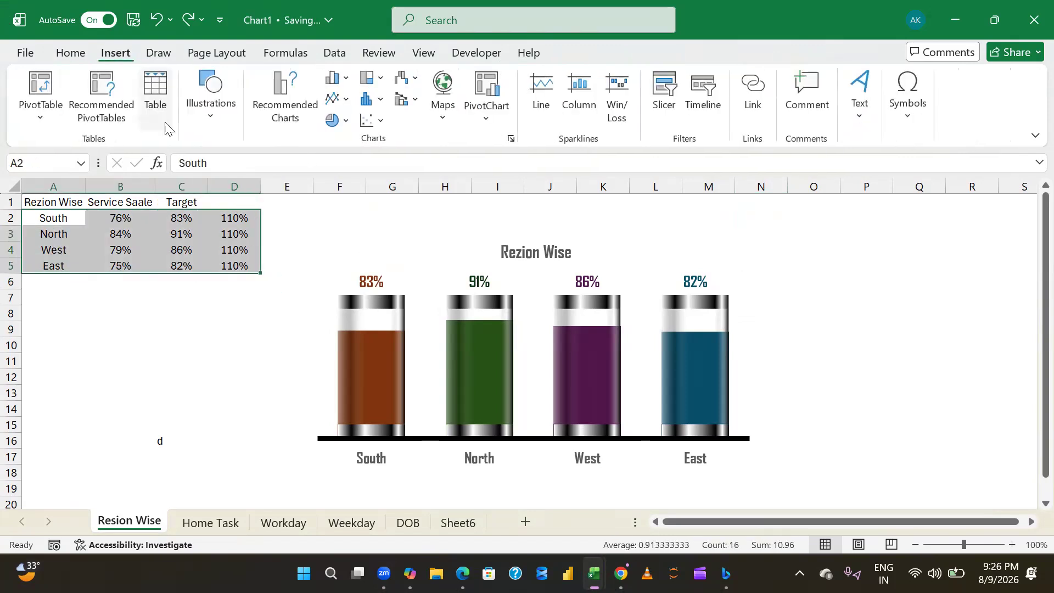
pyautogui.click(334, 77)
pyautogui.click(344, 144)
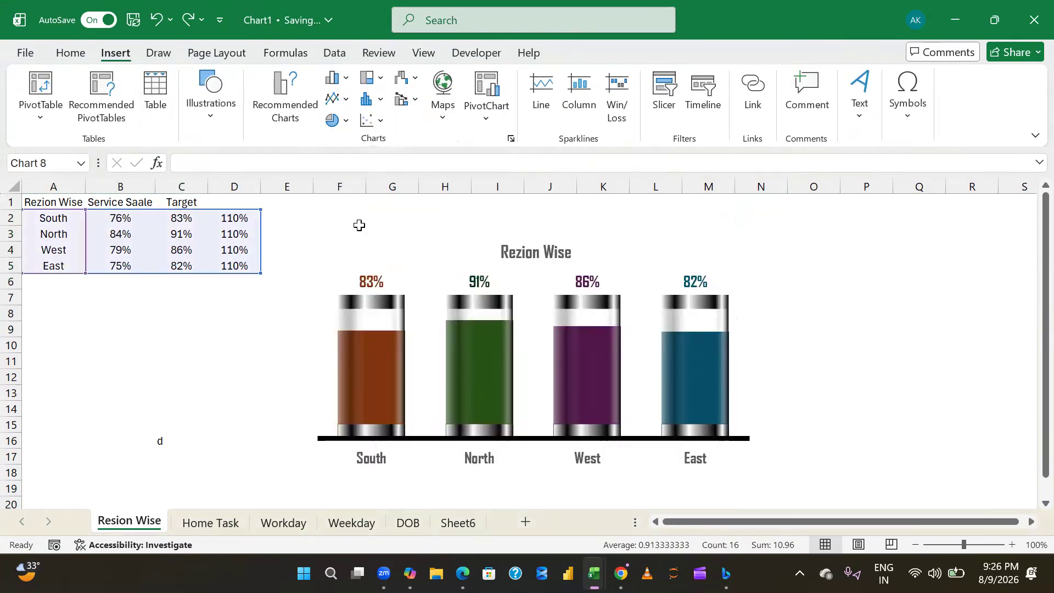
pyautogui.moveTo(419, 261); pyautogui.dragTo(772, 261)
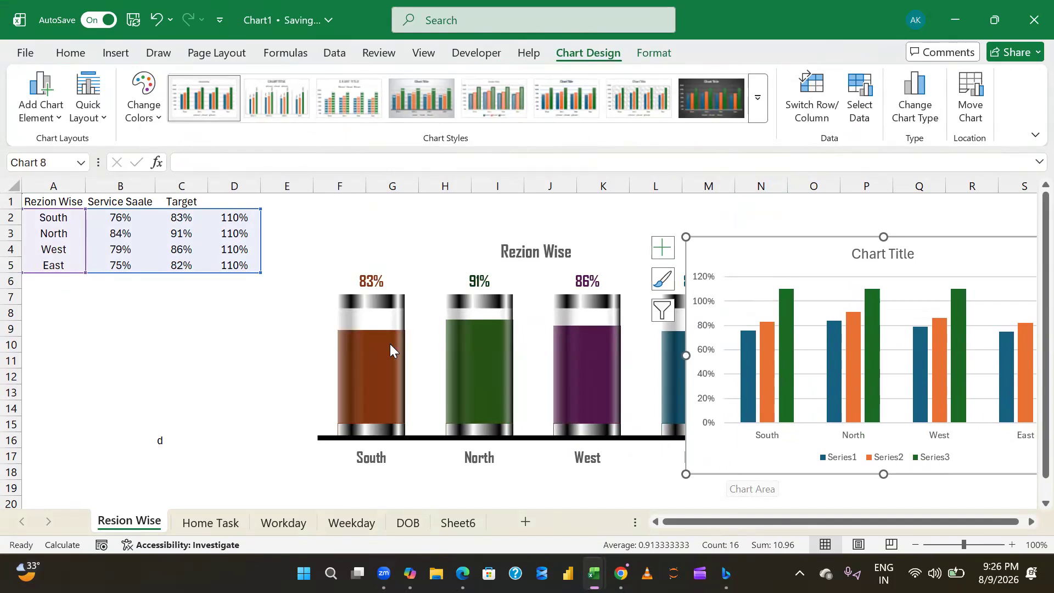
# - Compare the plain column chart with the glass chart, and view the Home Task sheet's 3D glass chart
pyautogui.moveTo(390, 345)
pyautogui.moveTo(785, 338)
pyautogui.moveTo(878, 367)
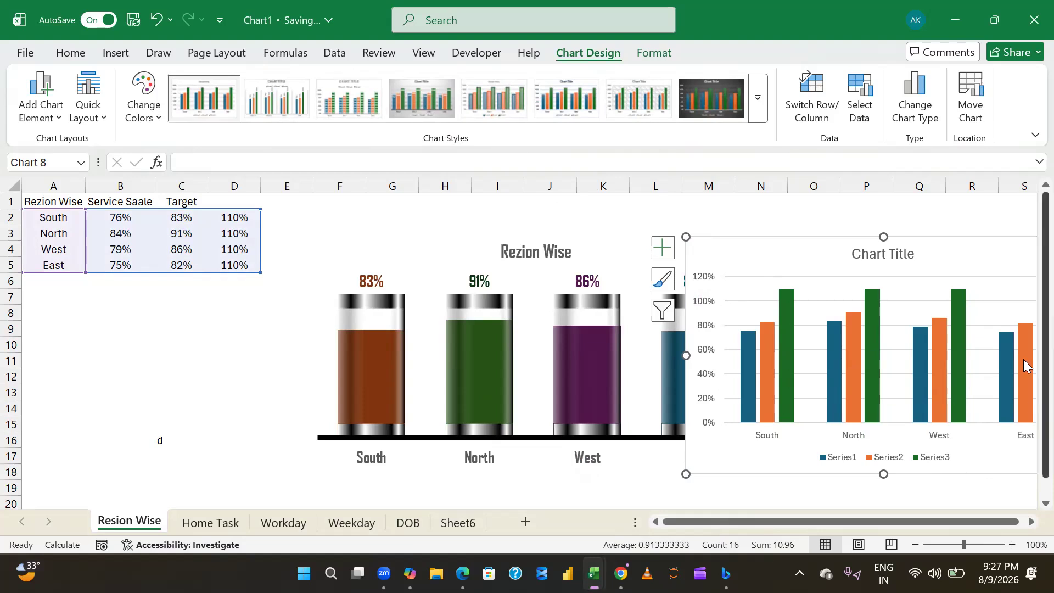
pyautogui.moveTo(579, 332)
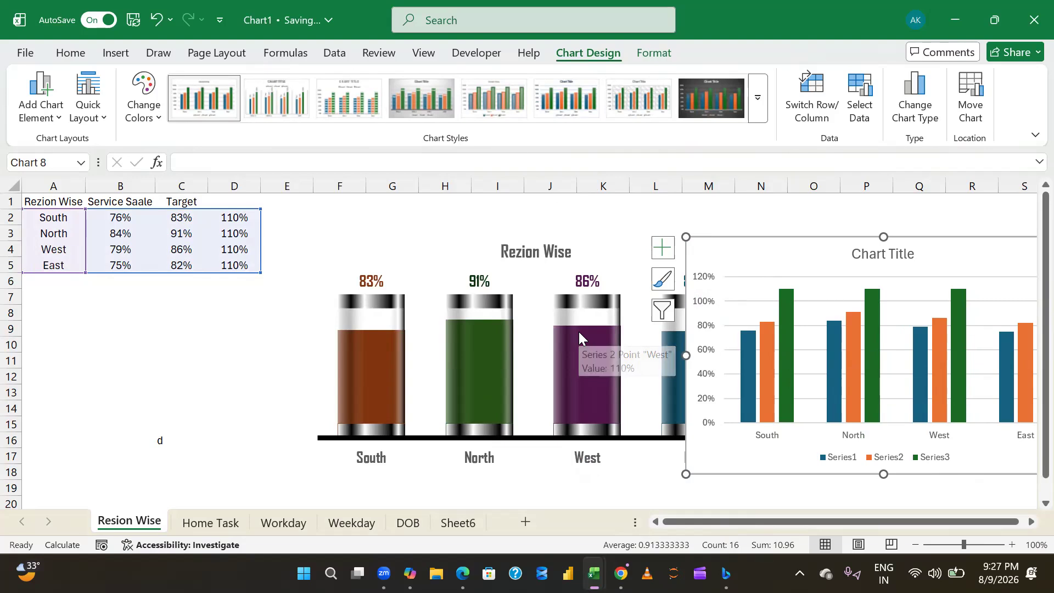
pyautogui.click(202, 524)
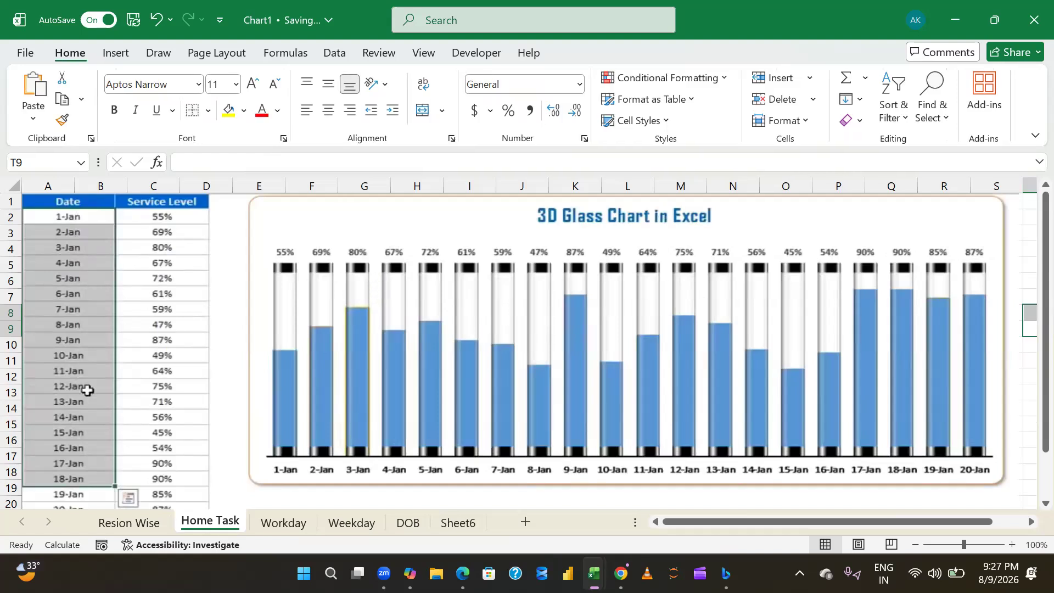
# - Return to the Resion Wise sheet and delete the plain clustered column chart
pyautogui.click(124, 529)
pyautogui.moveTo(706, 262); pyautogui.dragTo(293, 296)
pyautogui.press('Delete')
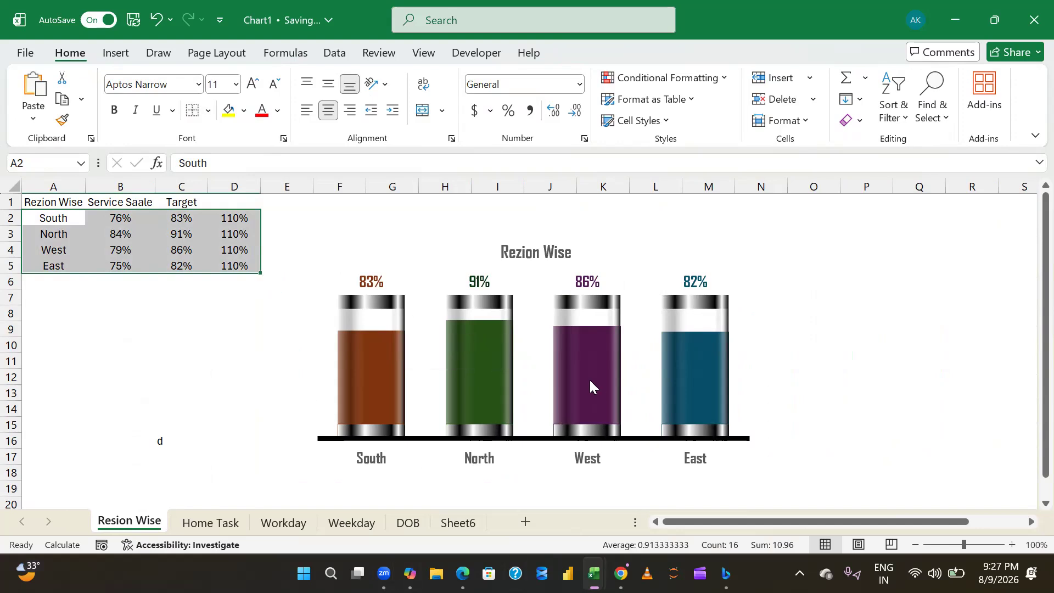
# - Examine the glass chart, its plot area and the region data in A2:B5 that it relates to
pyautogui.moveTo(590, 380)
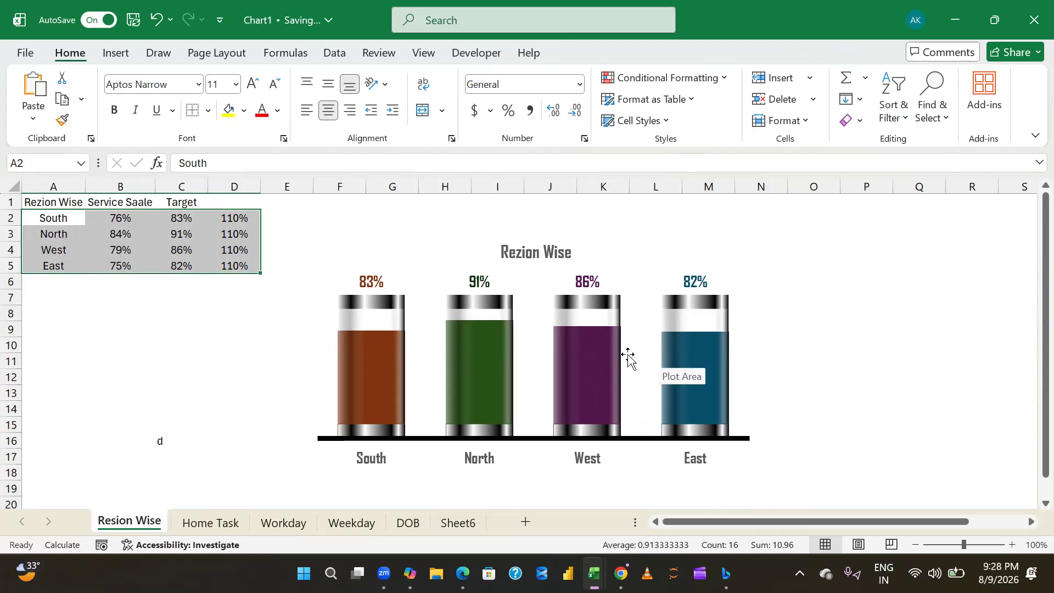
pyautogui.click(238, 395)
pyautogui.moveTo(33, 202); pyautogui.dragTo(806, 468)
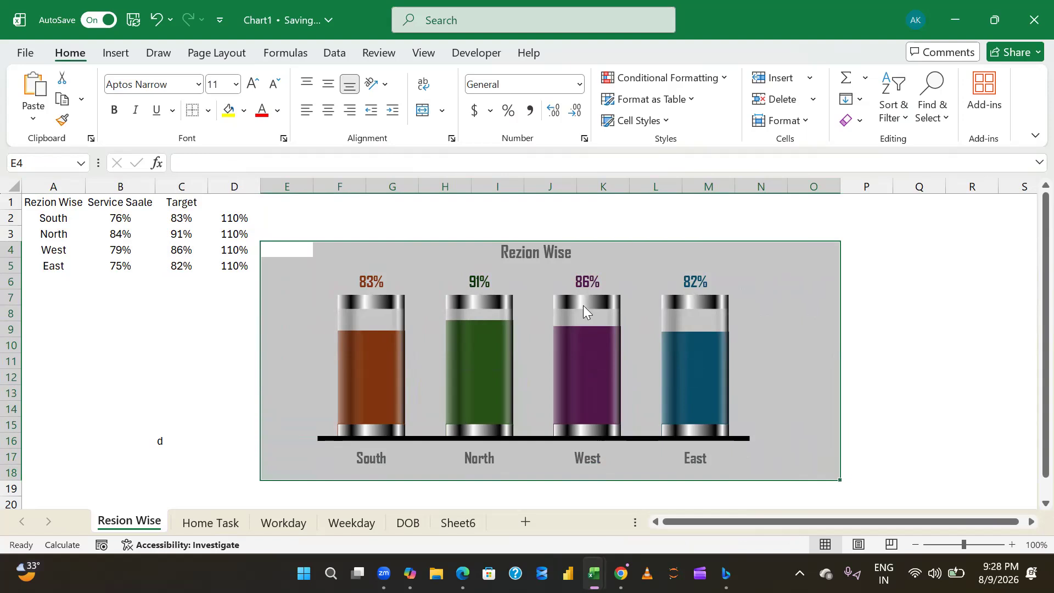
pyautogui.moveTo(51, 216); pyautogui.dragTo(101, 266)
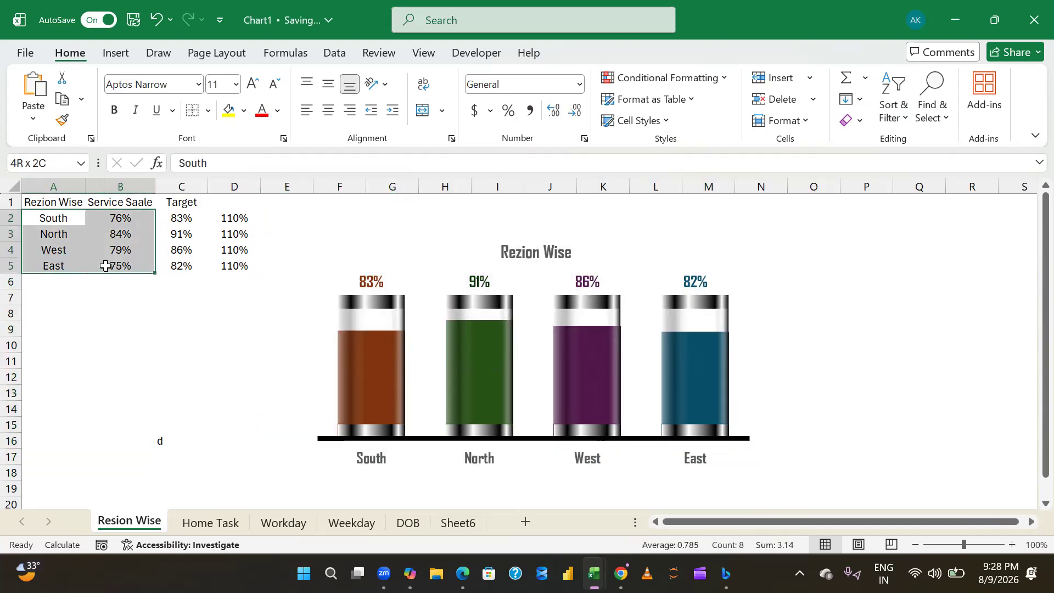
pyautogui.click(436, 301)
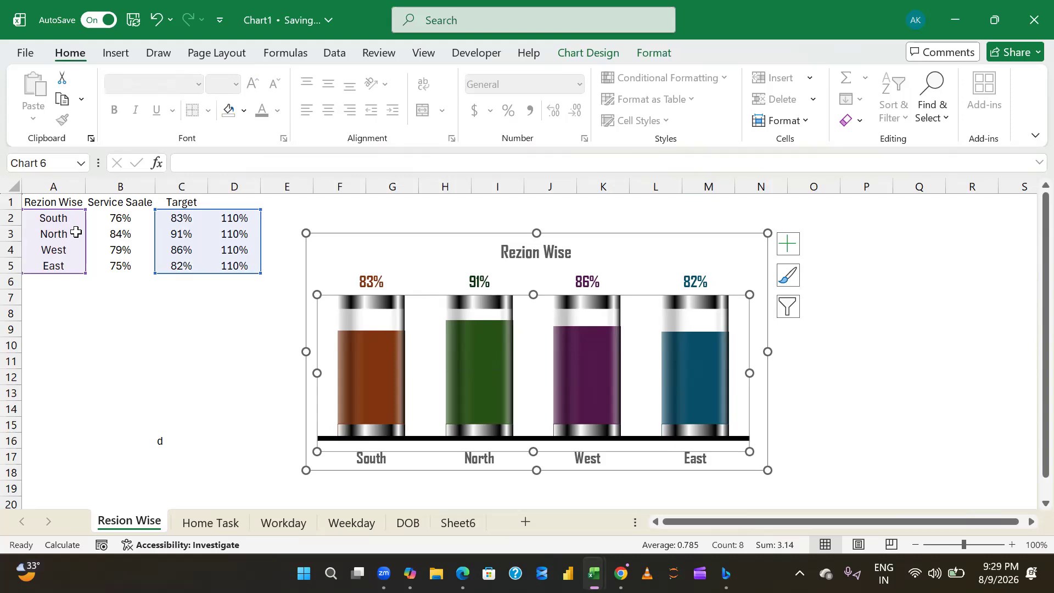
pyautogui.moveTo(673, 347)
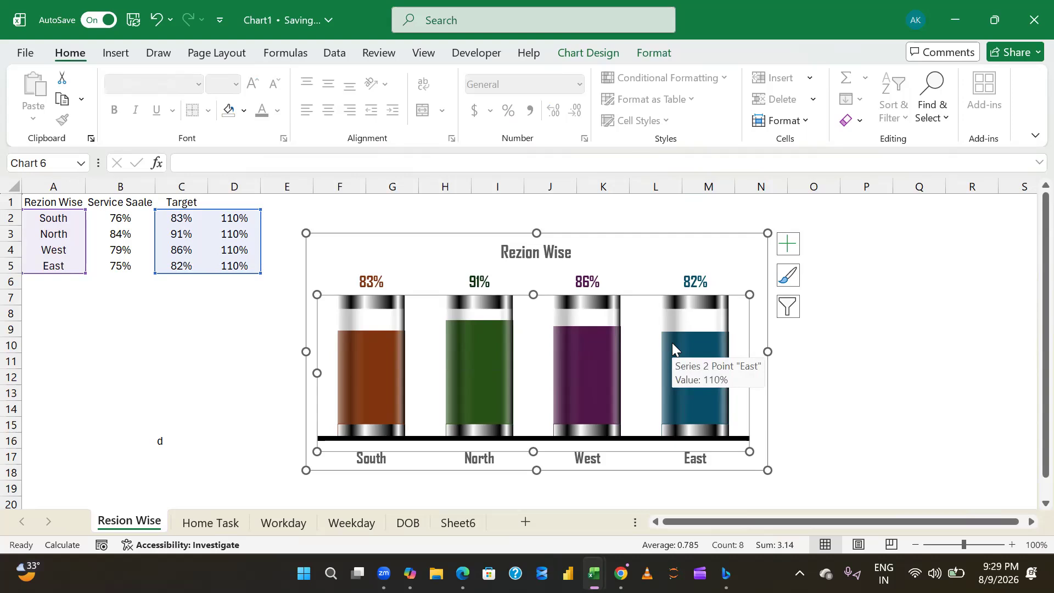
# - Note "Shape" in C10 and "Column Chart" in C11 of the Resion Wise sheet
pyautogui.click(192, 340)
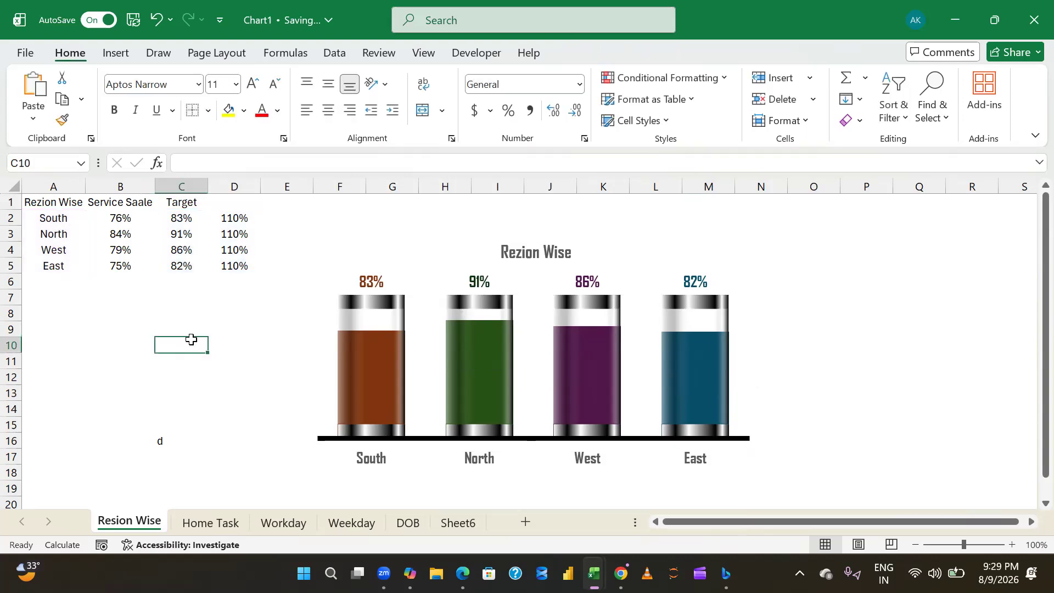
pyautogui.write('Shape')
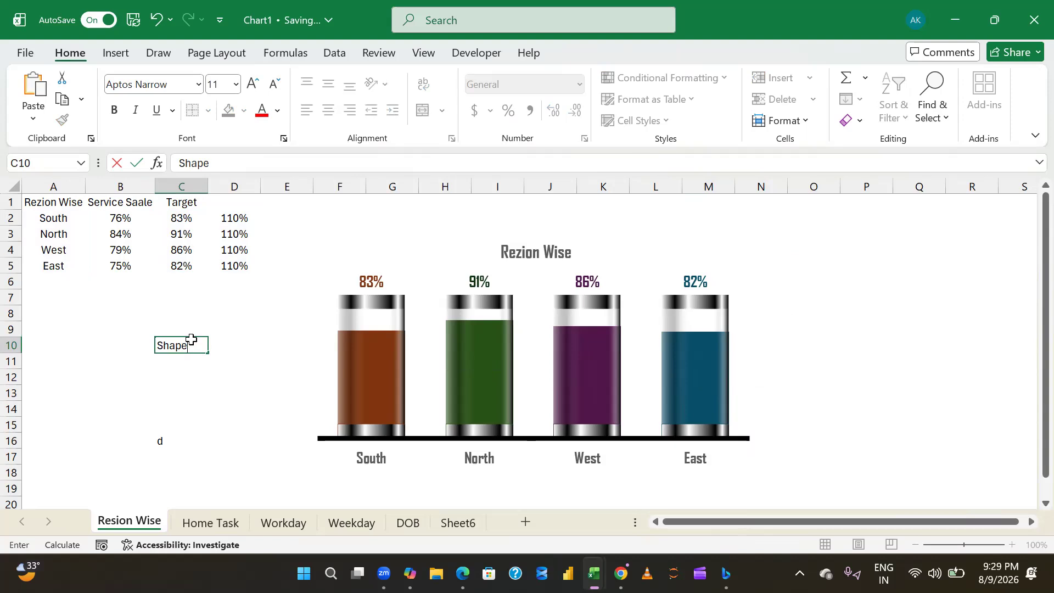
pyautogui.press('Return')
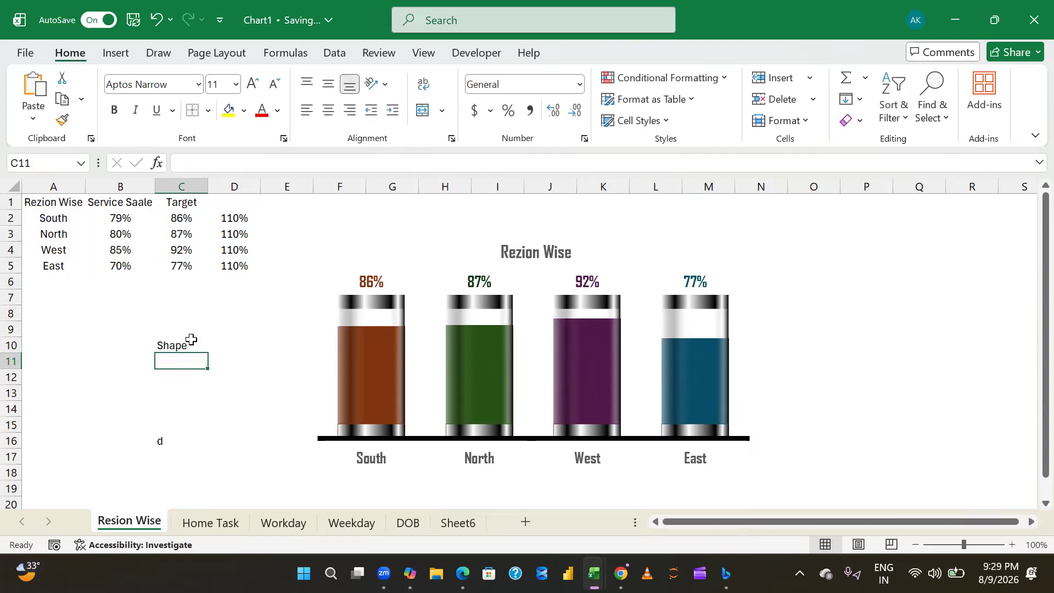
pyautogui.write('Re')
pyautogui.press('BackSpace')
pyautogui.press('BackSpace')
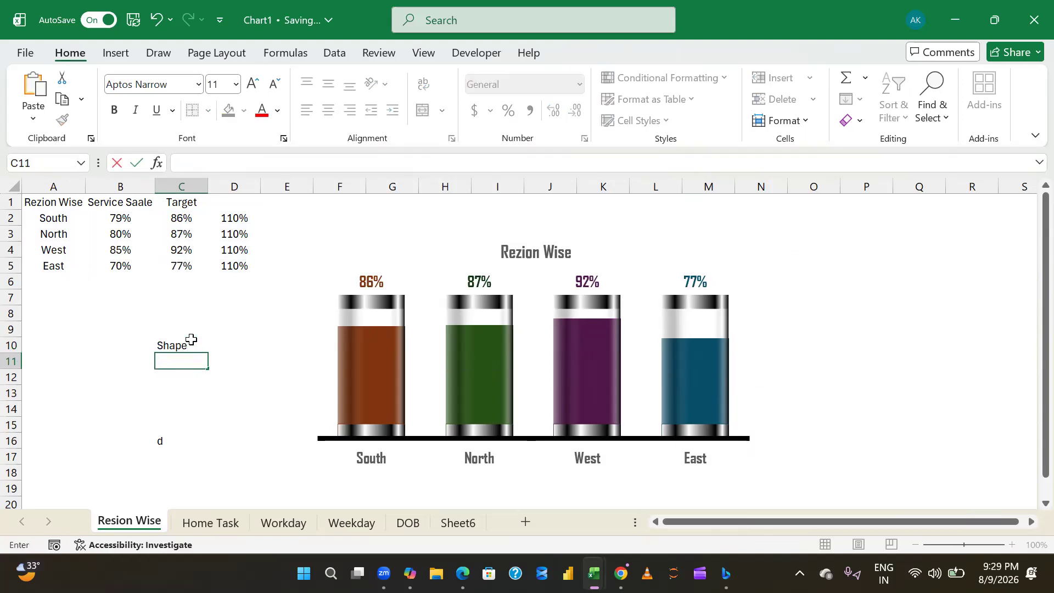
pyautogui.write('Column CHart')
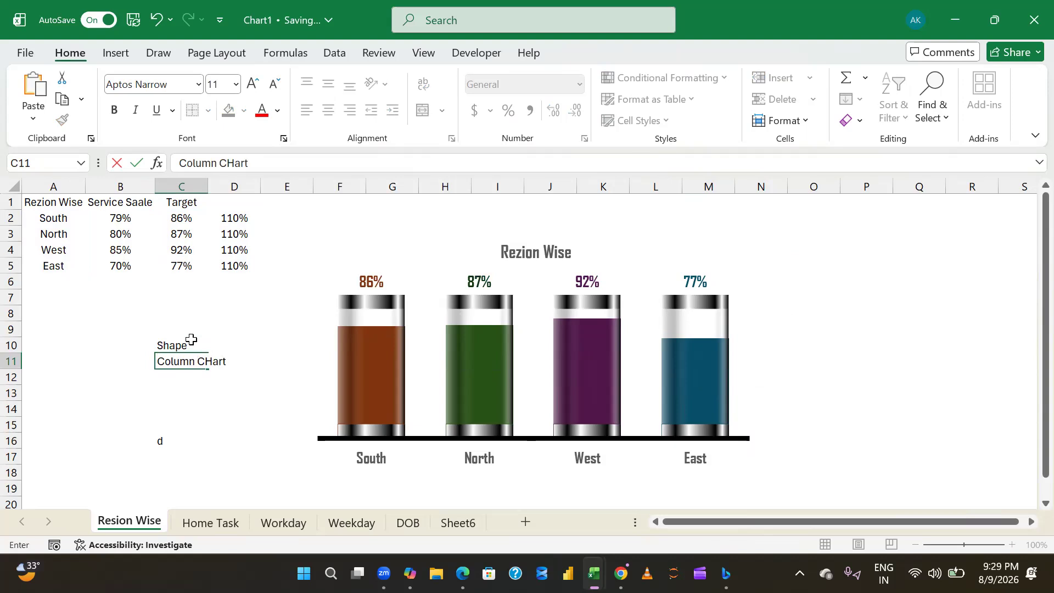
pyautogui.press('Return')
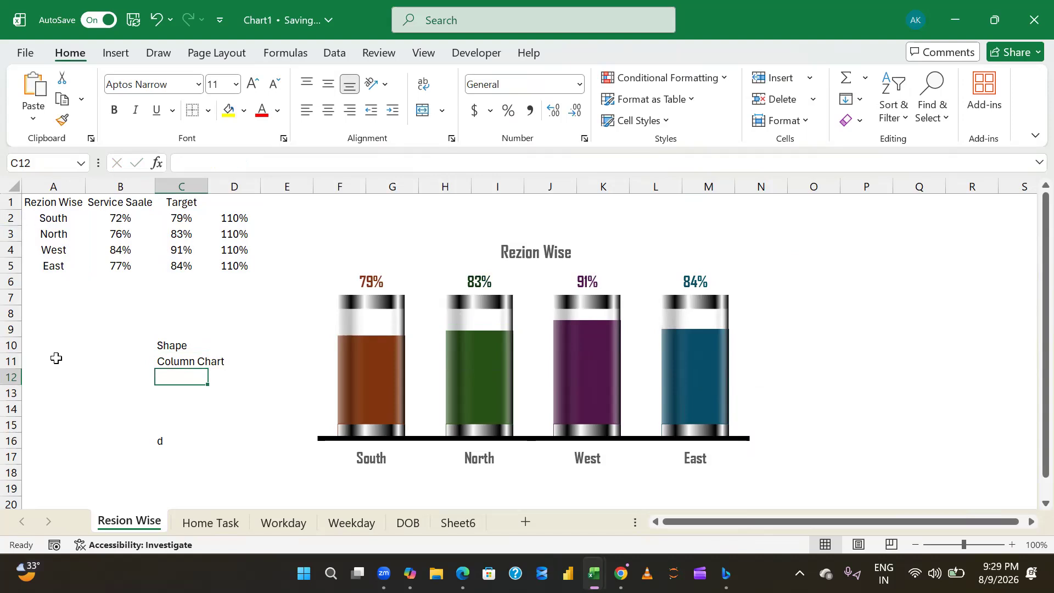
# - Clear the contents of B9:C16, including the stray "d" in C16
pyautogui.moveTo(144, 330); pyautogui.dragTo(199, 445)
pyautogui.press('Delete')
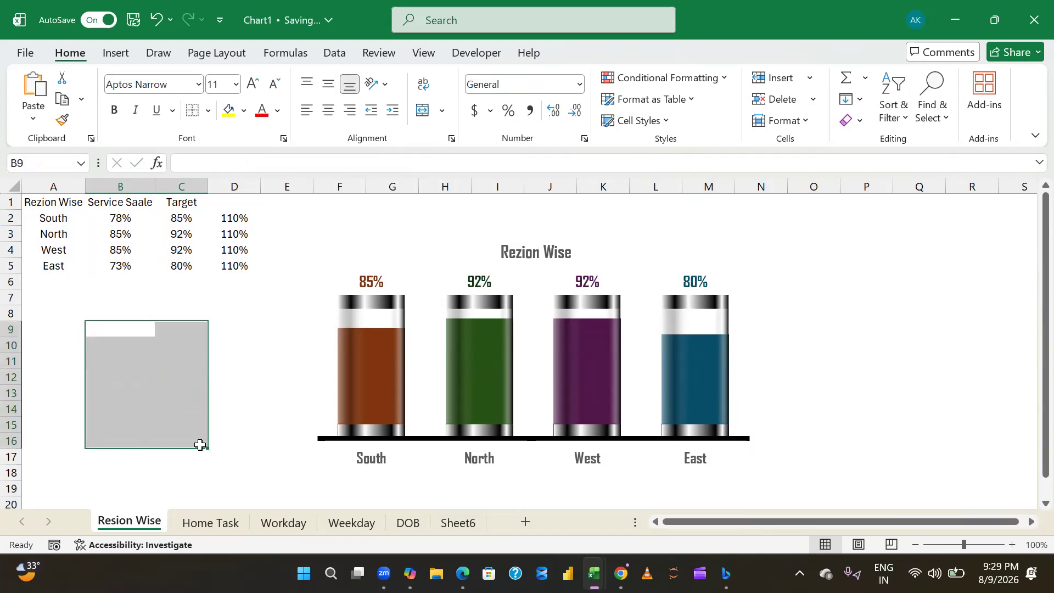
# - Insert a new worksheet after Resion Wise and move Sheet6 to the front of the sheet order
pyautogui.click(531, 521)
pyautogui.moveTo(532, 519); pyautogui.dragTo(82, 538)
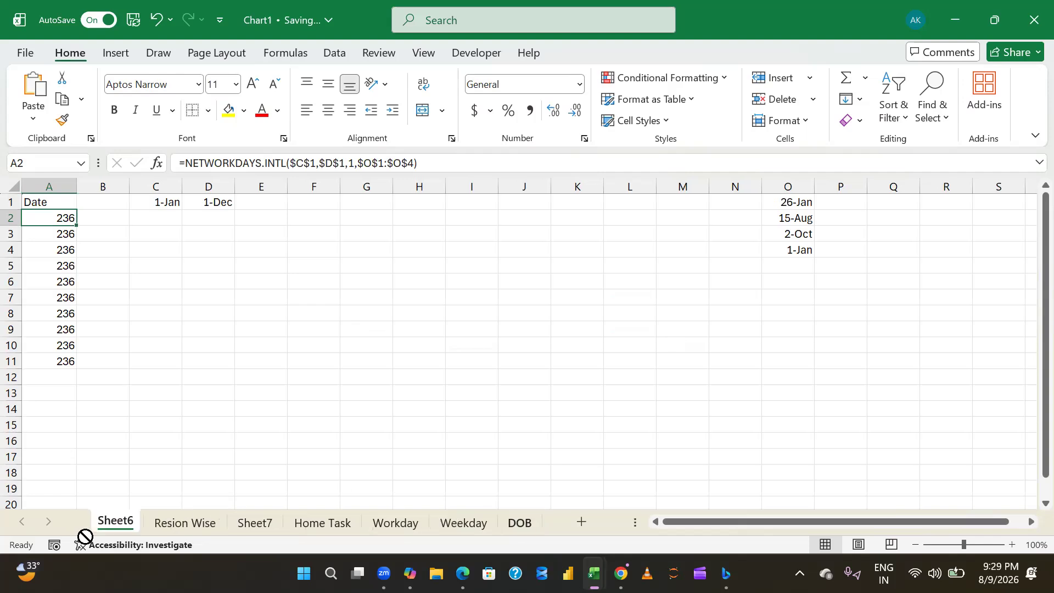
pyautogui.rightClick(99, 529)
pyautogui.click(153, 312)
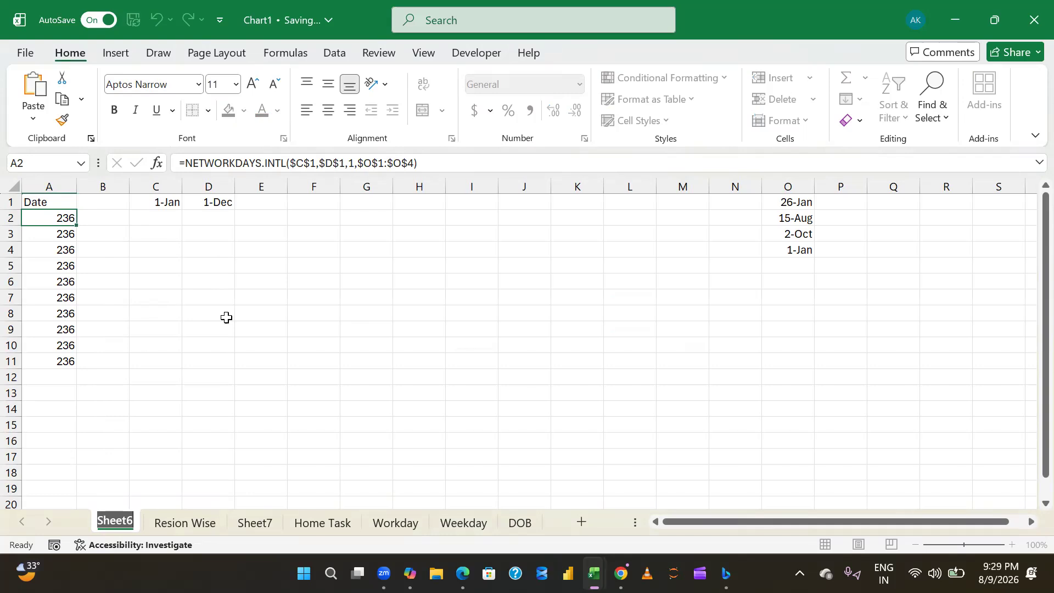
pyautogui.press('Return')
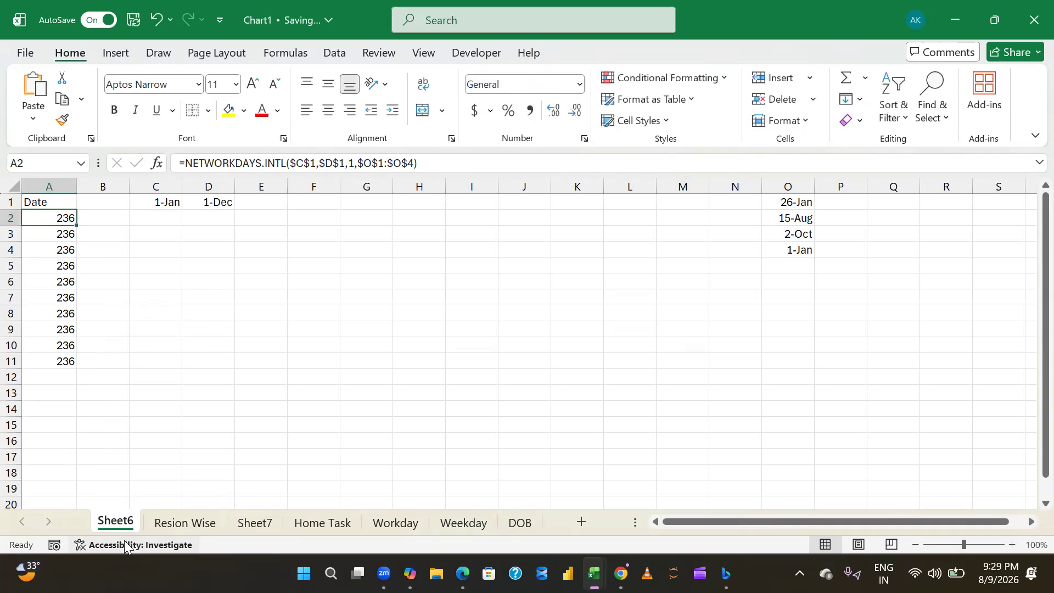
# - Insert another blank worksheet before Resion Wise and move Sheet6 between Workday and Weekday
pyautogui.click(591, 521)
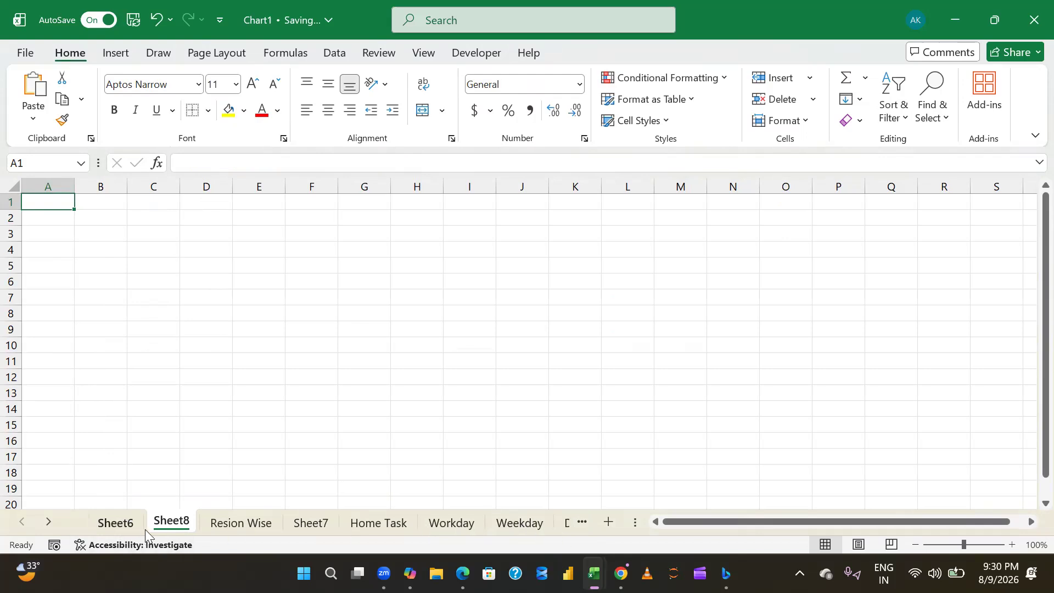
pyautogui.click(165, 375)
pyautogui.moveTo(112, 525)
pyautogui.mouseDown()
pyautogui.moveTo(474, 494)
pyautogui.moveTo(549, 527)
pyautogui.mouseUp()
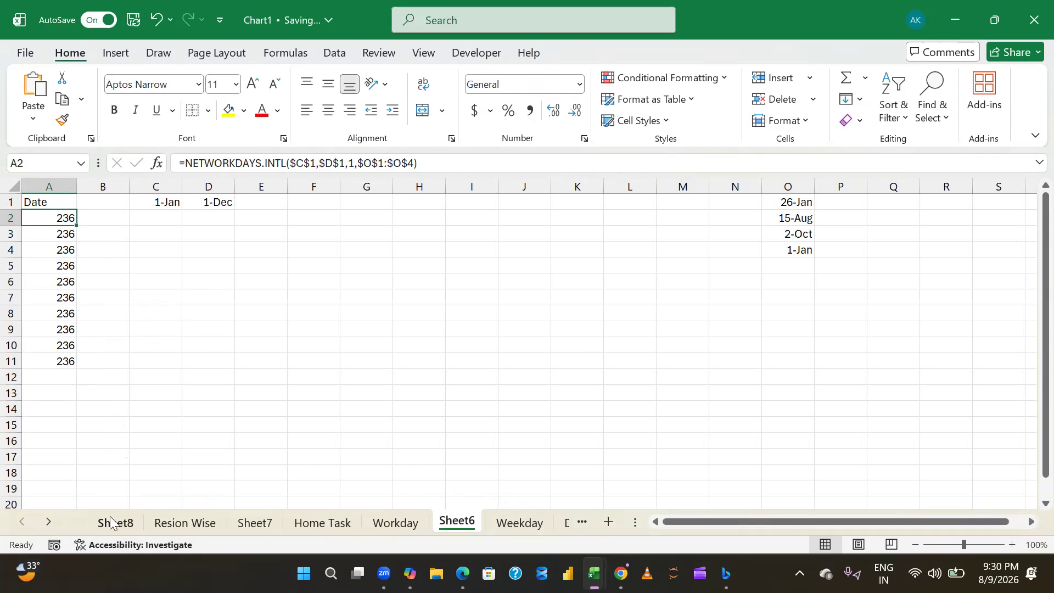
# - Rename the blank first worksheet as Days
pyautogui.rightClick(113, 523)
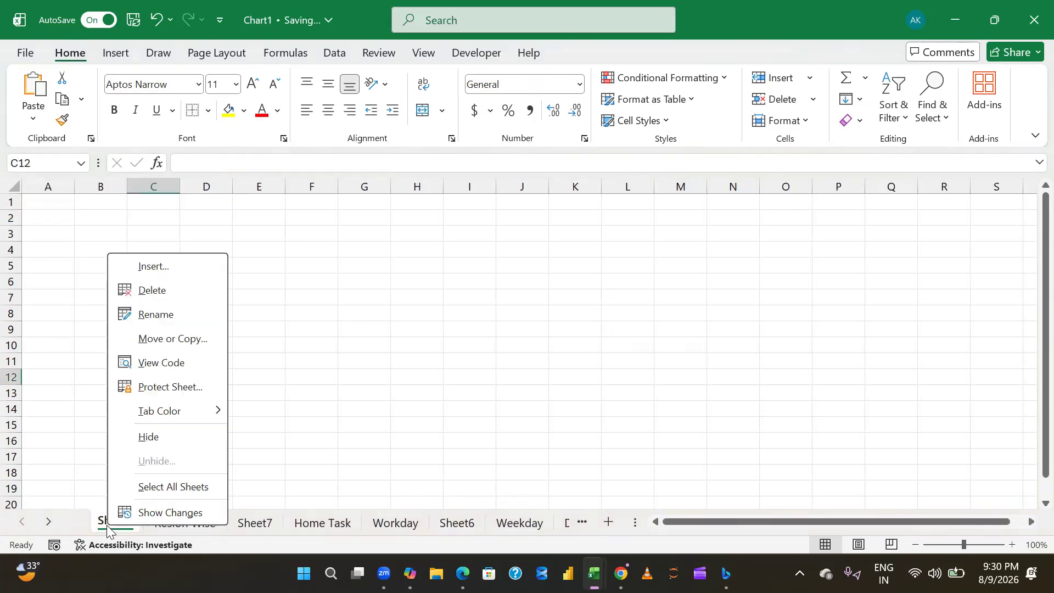
pyautogui.click(172, 315)
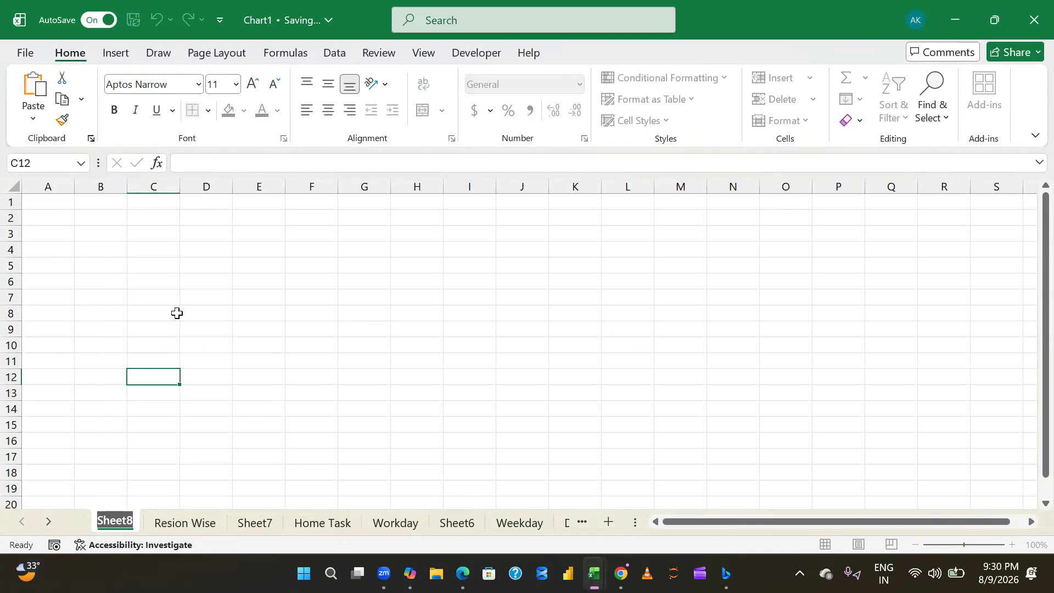
pyautogui.write('W')
pyautogui.press('BackSpace')
pyautogui.write('Days')
pyautogui.press('Return')
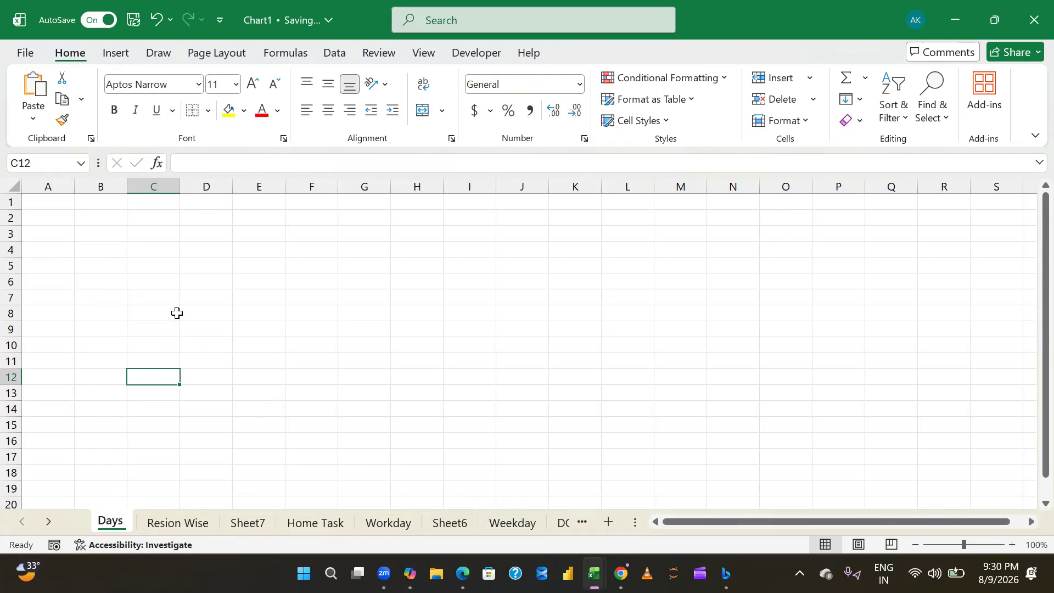
# - Enter the header Day in A1 and the first weekday, Sun, in A2 of the Days sheet
pyautogui.hotkey('ctrl', 'Up')
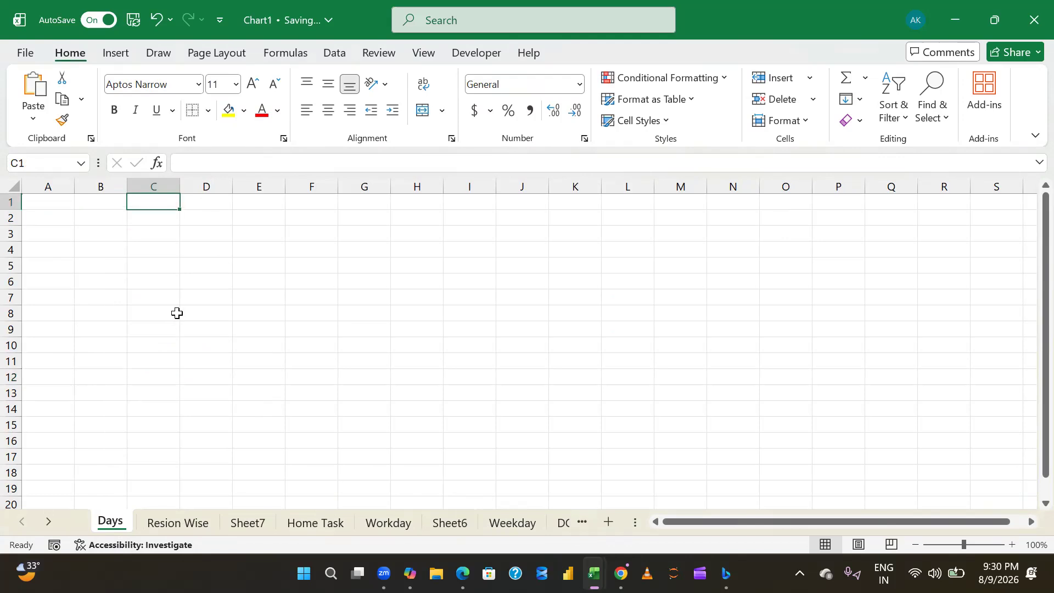
pyautogui.press('Left')
pyautogui.press('Left')
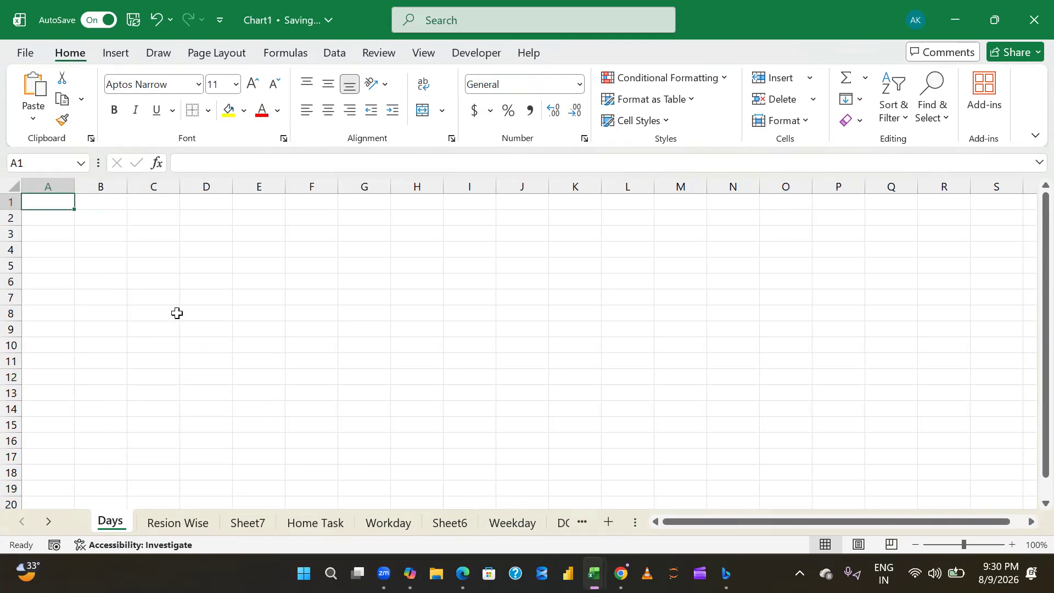
pyautogui.write('Day')
pyautogui.press('Return')
pyautogui.write('Sun')
pyautogui.press('Return')
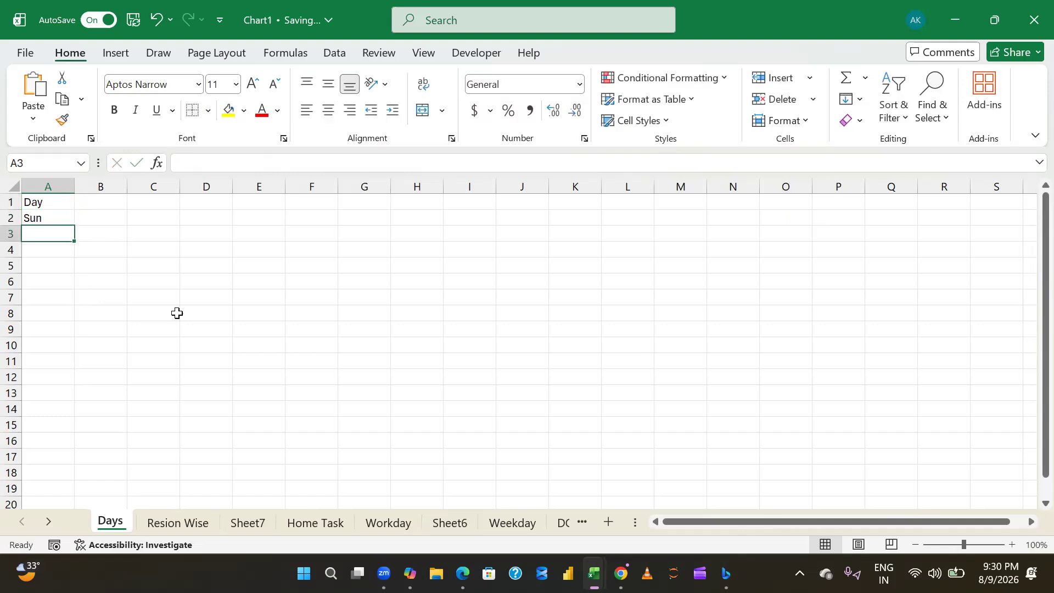
# - Fill the weekday series down from A2 to Sat in A8, removing the surplus entries in A9:A11
pyautogui.click(70, 218)
pyautogui.moveTo(74, 226); pyautogui.dragTo(83, 363)
pyautogui.hotkey('ctrl', 'Down')
pyautogui.press('Up')
pyautogui.press('Up')
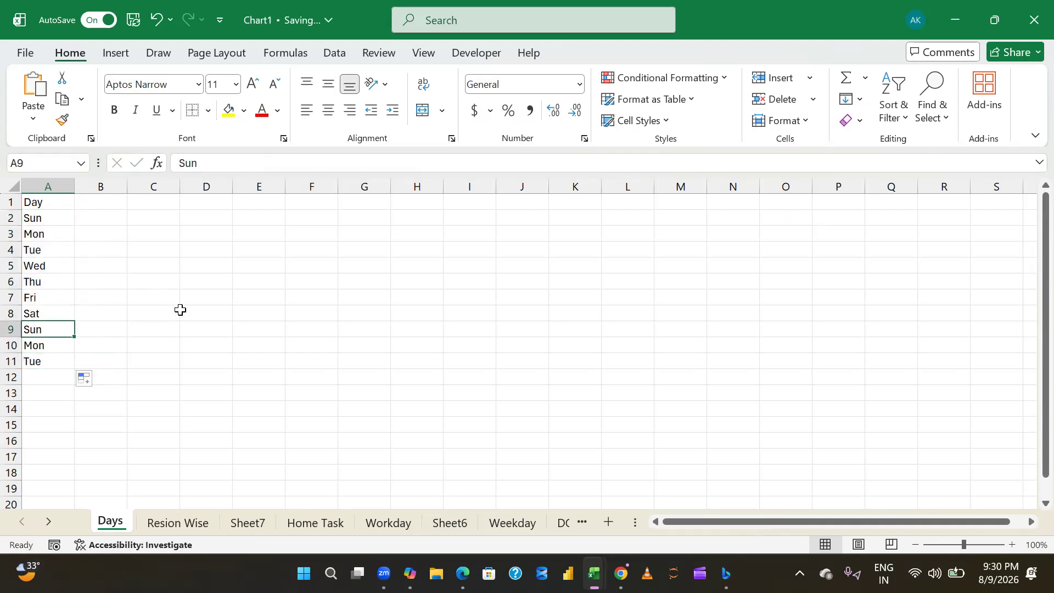
pyautogui.hotkey('shift', 'Down')
pyautogui.hotkey('shift', 'Down')
pyautogui.press('Delete')
pyautogui.hotkey('ctrl', 'Up')
pyautogui.hotkey('ctrl', 'Up')
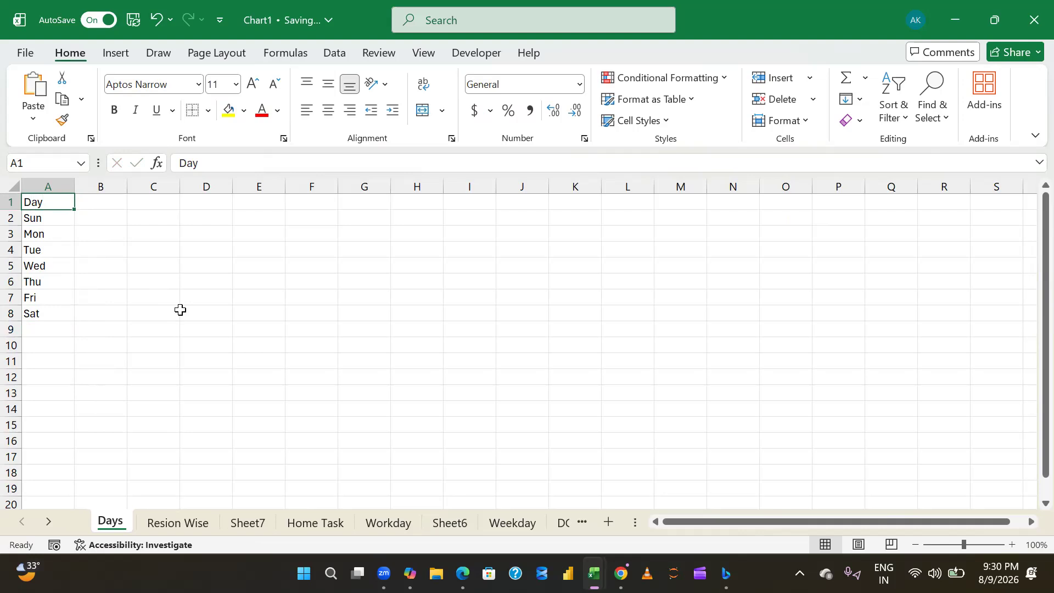
# - Enter the header Target in B1
pyautogui.press('Right')
pyautogui.press('Right')
pyautogui.press('Left')
pyautogui.press('Right')
pyautogui.press('Left')
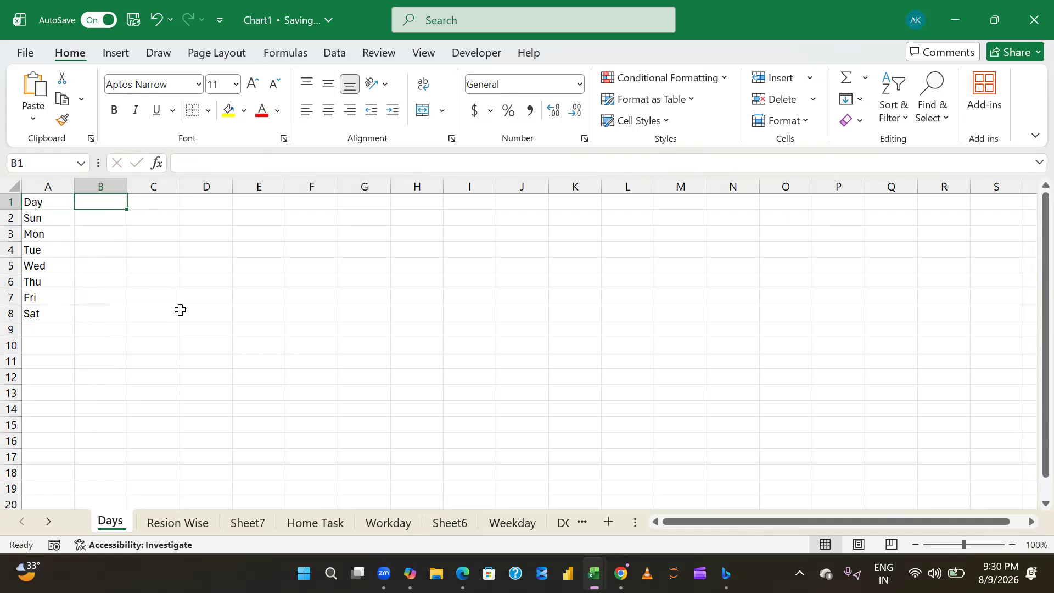
pyautogui.write('Tager')
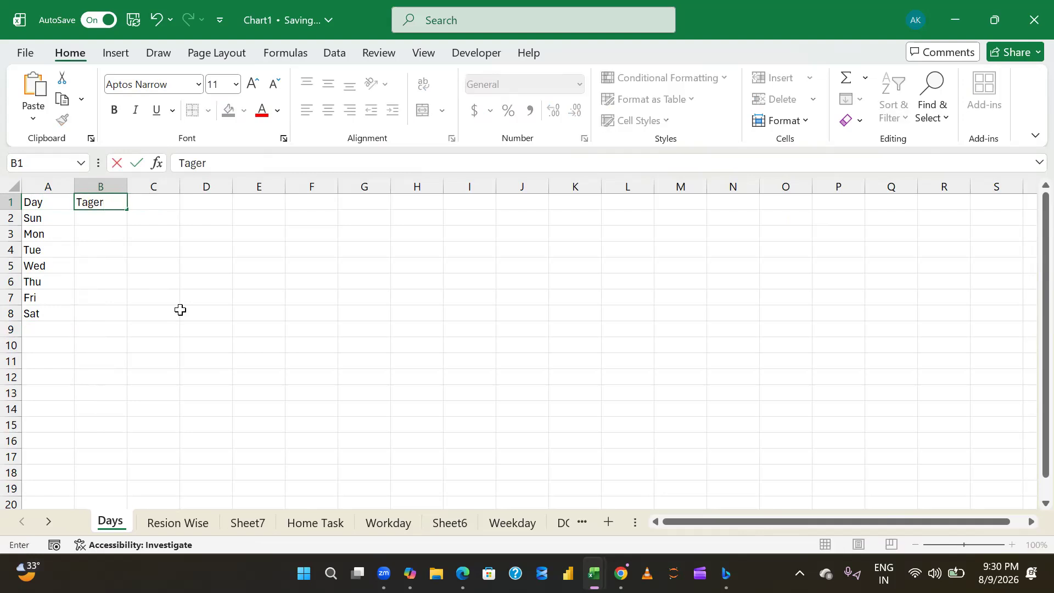
pyautogui.press('BackSpace')
pyautogui.press('BackSpace')
pyautogui.press('BackSpace')
pyautogui.write('rget')
pyautogui.press('Return')
# - Enter the formula =RANDBETWEEN(70,80)/100 in B2
pyautogui.write('=ra')
pyautogui.press('Down')
pyautogui.press('Down')
pyautogui.press('Down')
pyautogui.press('Tab')
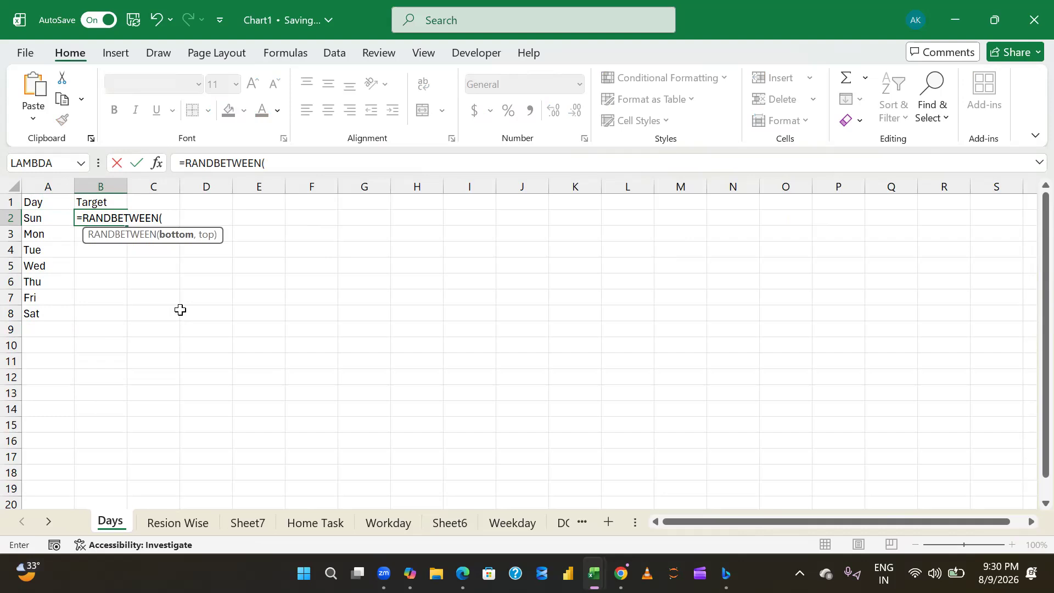
pyautogui.write('70,80')
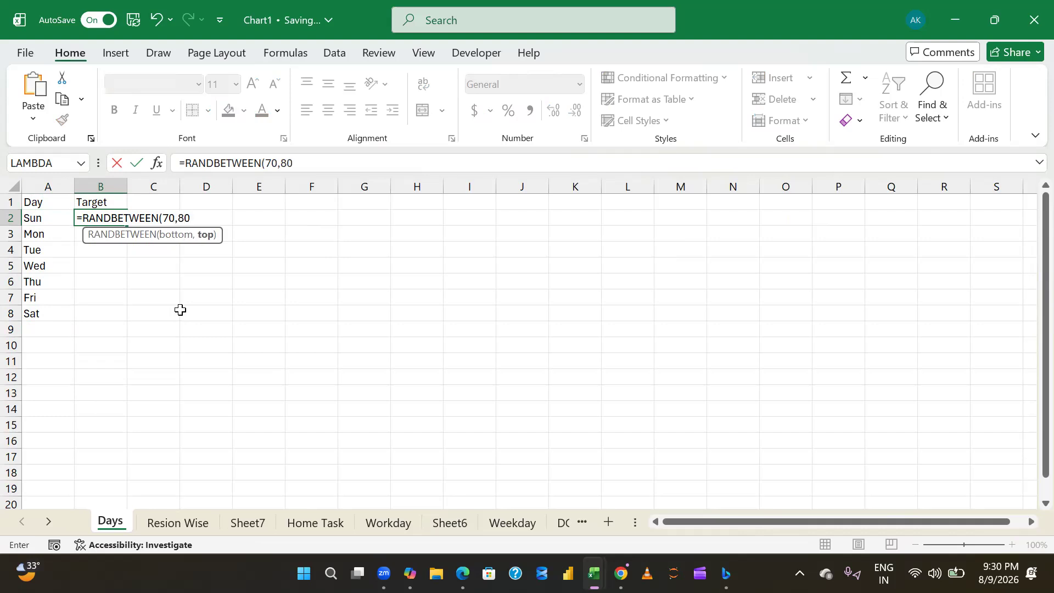
pyautogui.write(')/')
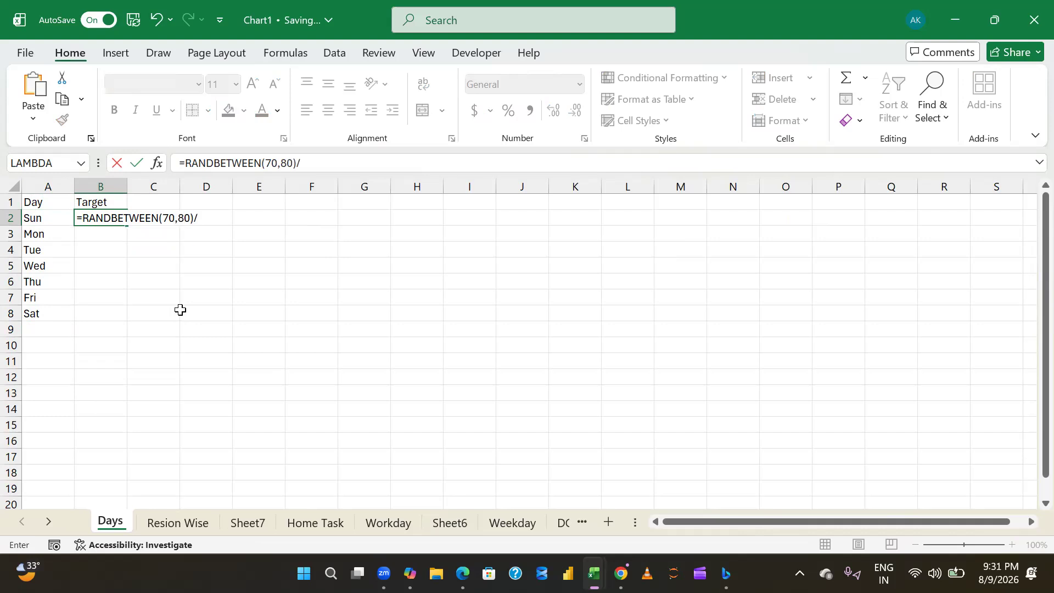
pyautogui.write('100')
pyautogui.press('Return')
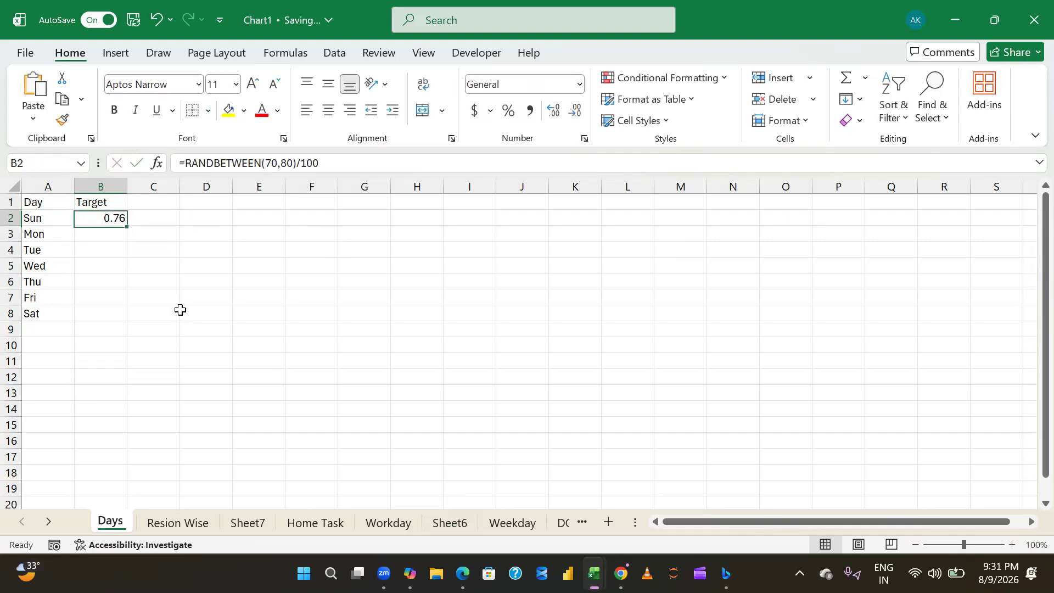
# - Format B2:B8 as percentages and fill the B2 formula down to B8
pyautogui.press('Left')
pyautogui.hotkey('ctrl', 'Down')
pyautogui.press('Right')
pyautogui.hotkey('ctrl', 'shift', 'Up')
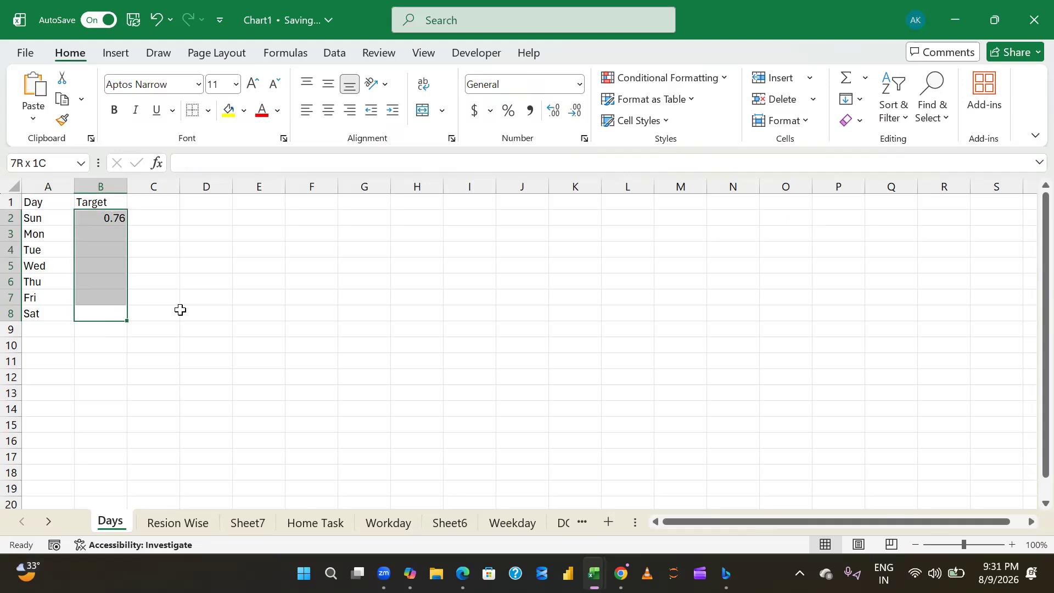
pyautogui.hotkey('ctrl', 'shift', '5')
pyautogui.hotkey('ctrl', 'd')
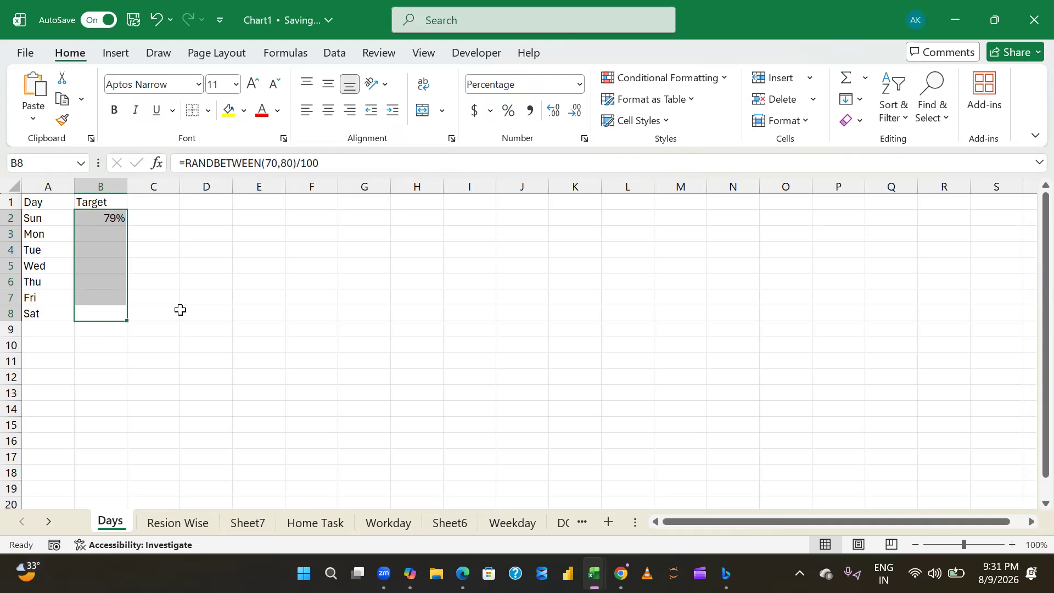
# - Try to convert the random percentages in B2:B8 to fixed values with Paste Special Values
pyautogui.hotkey('ctrl', 'Up')
pyautogui.press('Down')
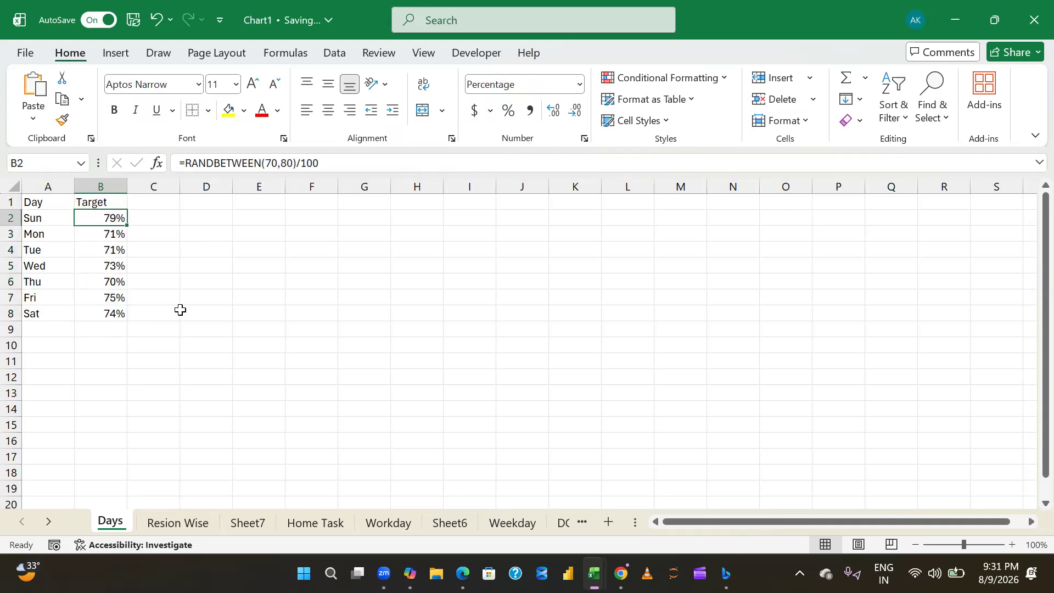
pyautogui.hotkey('ctrl', 'shift', 'Down')
pyautogui.hotkey('ctrl', 'c')
pyautogui.hotkey('ctrl', 'alt', 'v')
pyautogui.press('v')
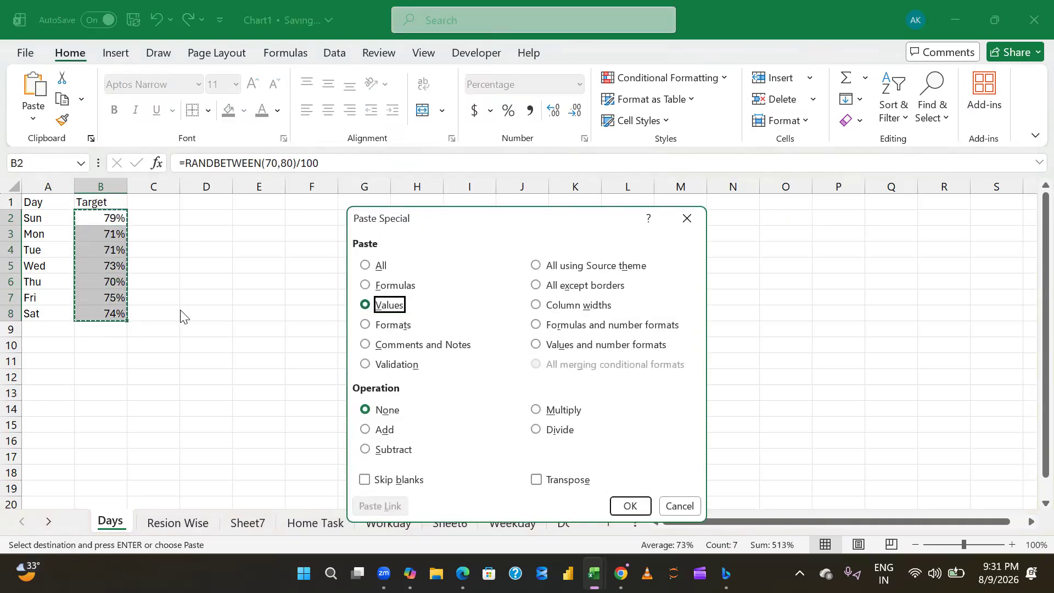
pyautogui.press('Return')
# - Change the header in B1 to Sale
pyautogui.hotkey('ctrl', 'Up')
pyautogui.write('Sale')
pyautogui.press('Return')
# - Replace the formulas in B2:B8 with their fixed values using Paste Special Values
pyautogui.hotkey('ctrl', 'shift', 'Down')
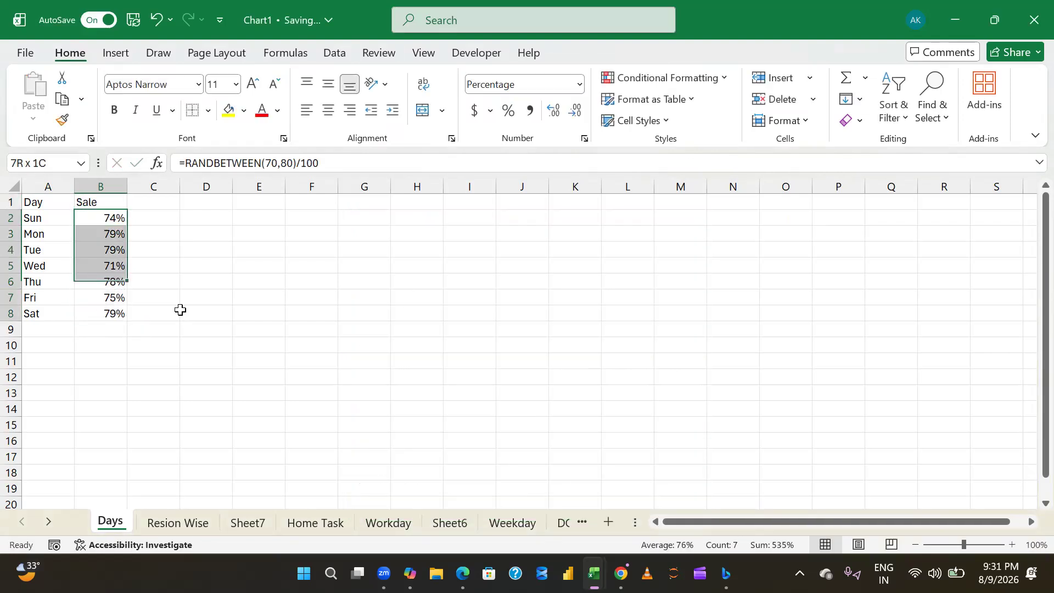
pyautogui.hotkey('ctrl', 'c')
pyautogui.hotkey('ctrl', 'v')
pyautogui.hotkey('ctrl', 'alt', 'v')
pyautogui.press('v')
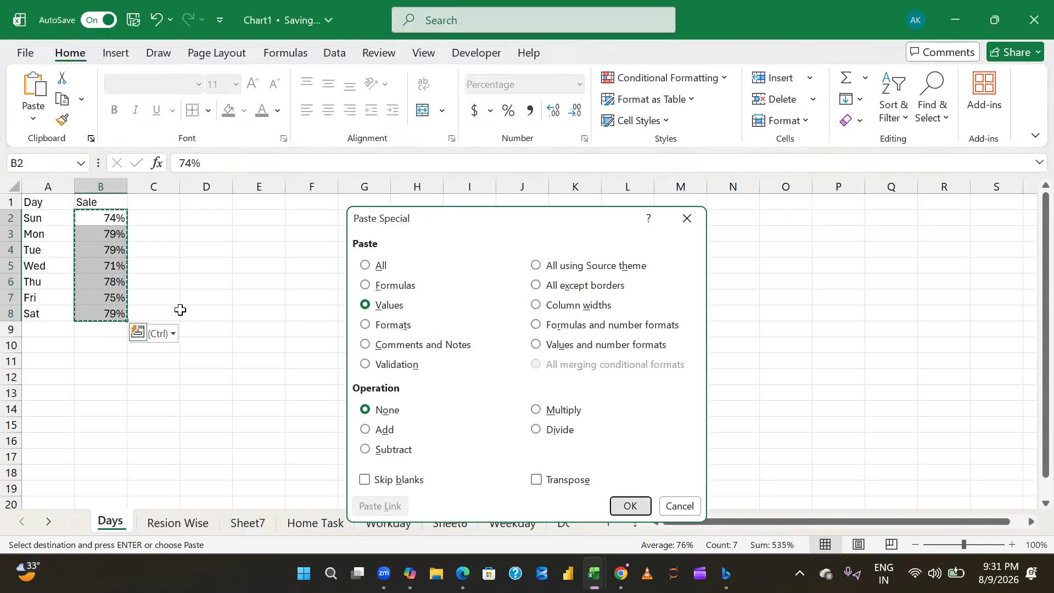
pyautogui.press('Return')
# - Add the column header Target in C1, beside Sale
pyautogui.hotkey('ctrl', 'Up')
pyautogui.press('Right')
pyautogui.write('Tar')
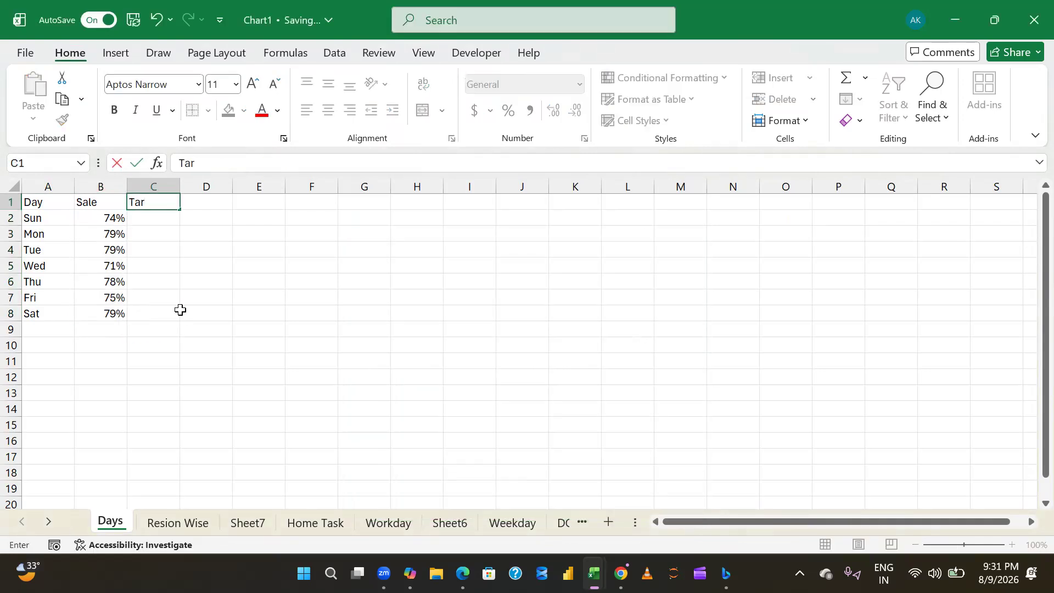
pyautogui.write('get')
pyautogui.press('Return')
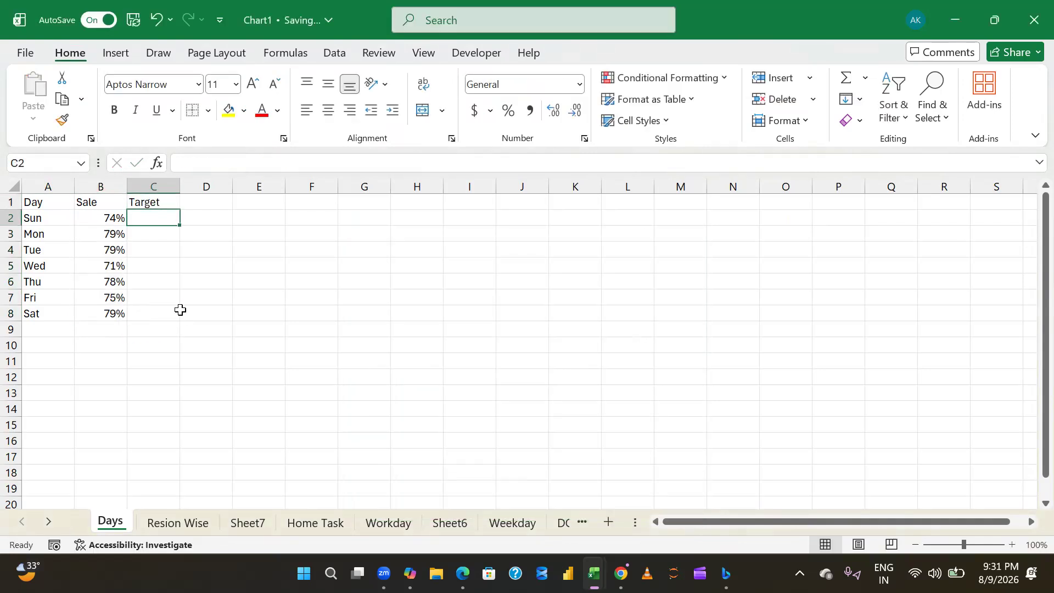
pyautogui.write('=ra')
pyautogui.press('Down')
pyautogui.press('Down')
pyautogui.press('Down')
pyautogui.press('Tab')
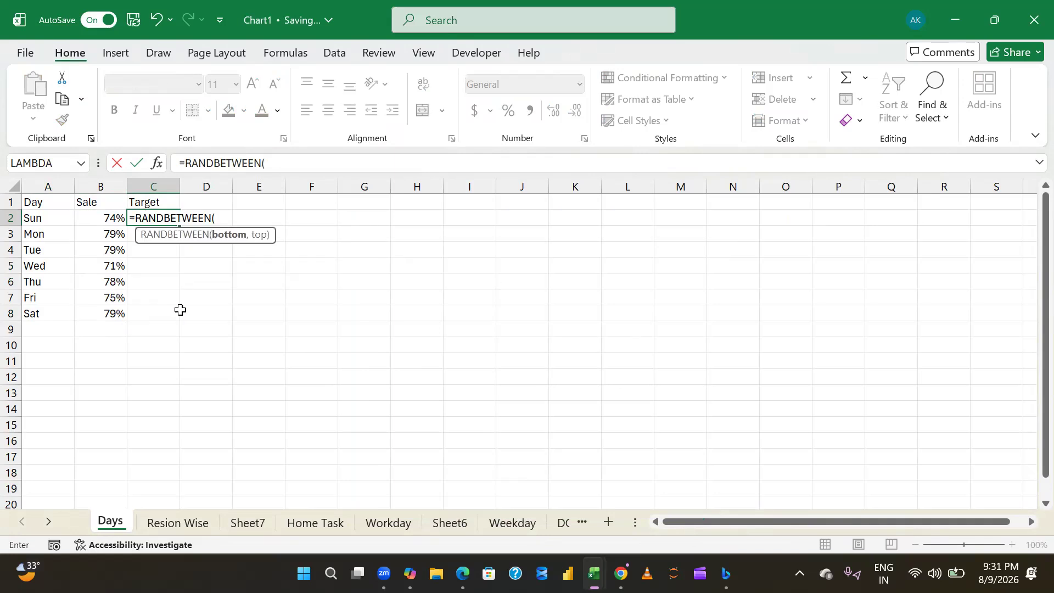
pyautogui.press('Escape')
# - Enter the formula =B2+10% in C2 and fill it down through C8 for every day
pyautogui.write('=')
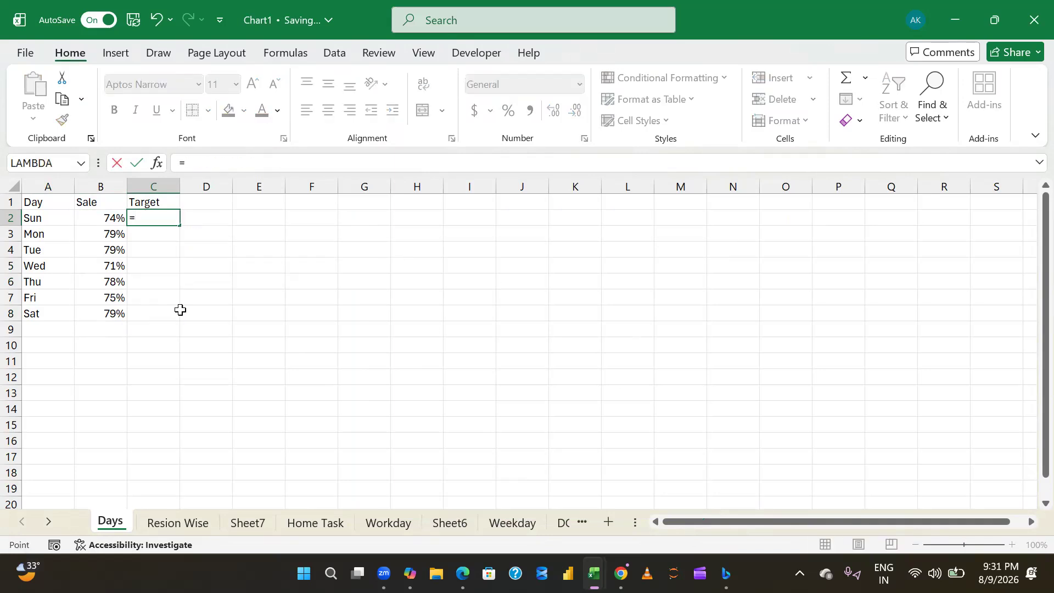
pyautogui.press('Left')
pyautogui.write('+')
pyautogui.press('Return')
pyautogui.press('Up')
pyautogui.press('Left')
pyautogui.hotkey('ctrl', 'Down')
pyautogui.press('Right')
pyautogui.hotkey('ctrl', 'shift', 'Up')
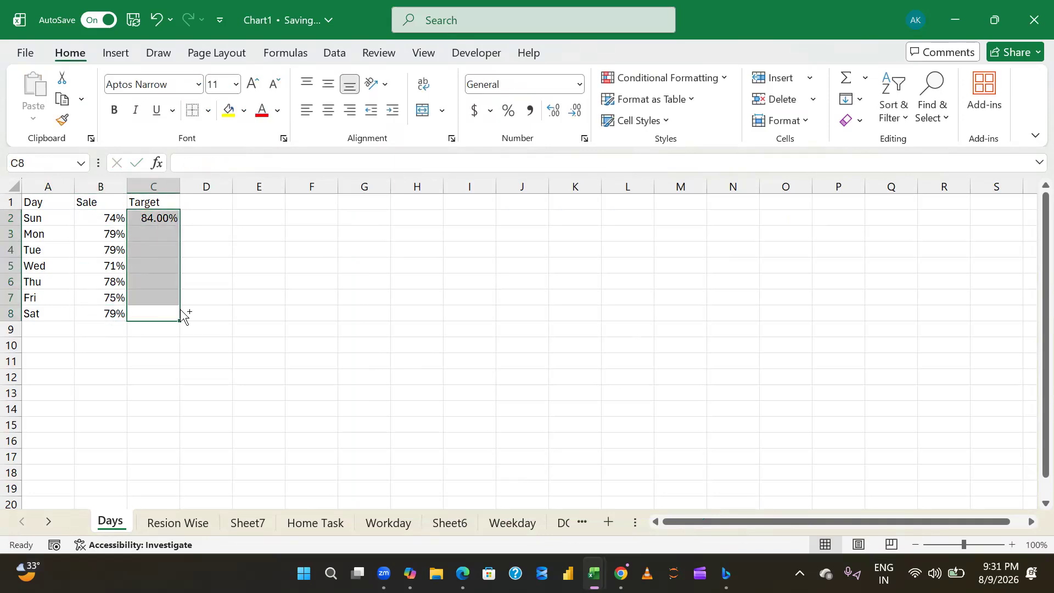
pyautogui.hotkey('ctrl', 'd')
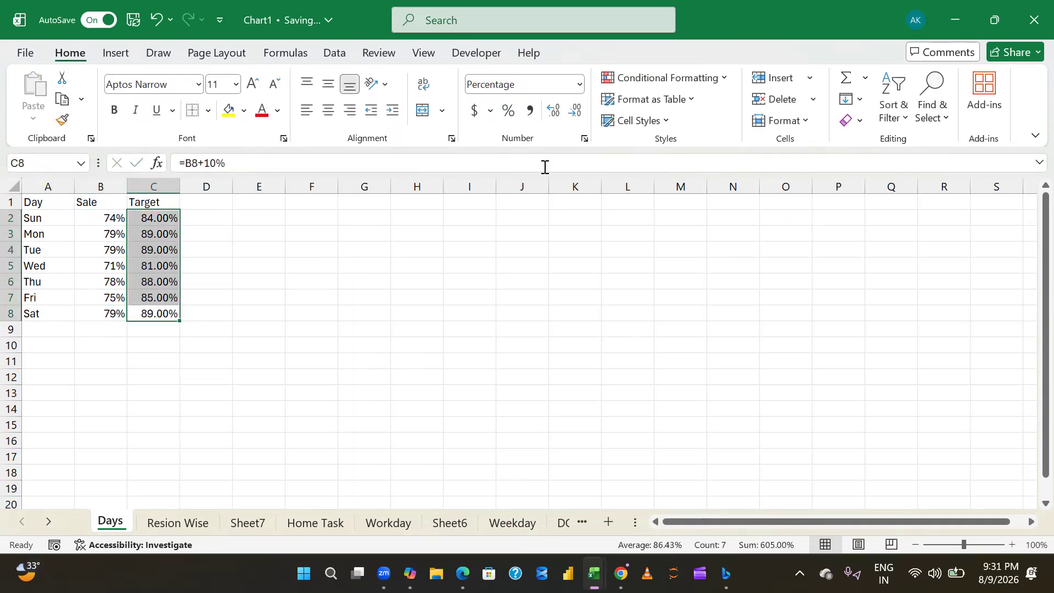
# - Format the Target percentages in C2:C8 to show no decimal places
pyautogui.click(574, 112)
pyautogui.click(574, 115)
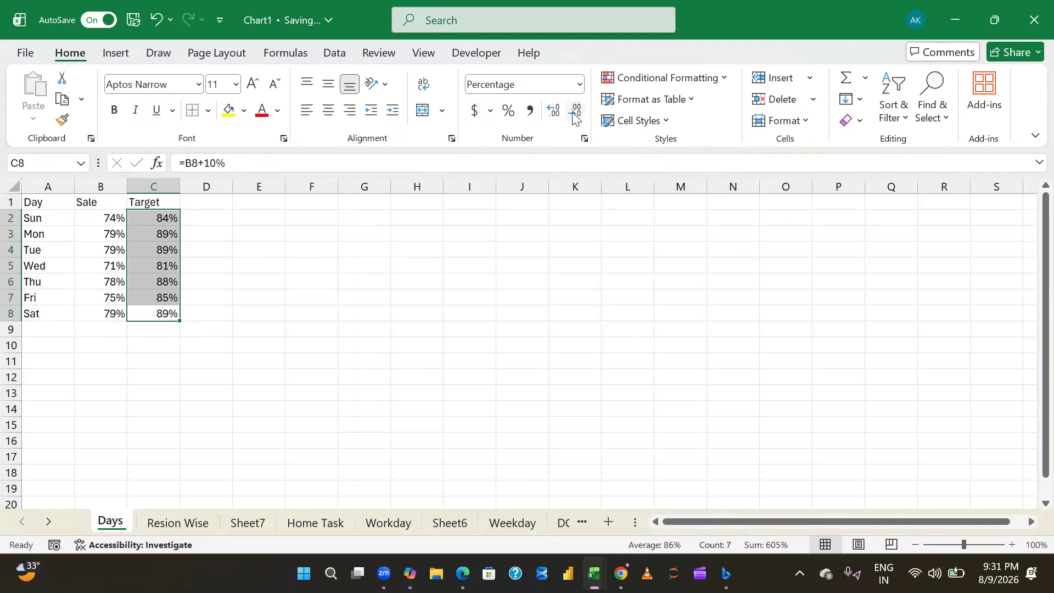
pyautogui.click(310, 294)
pyautogui.press('Up')
pyautogui.press('Up')
pyautogui.press('Up')
pyautogui.press('Up')
pyautogui.press('Up')
pyautogui.press('Up')
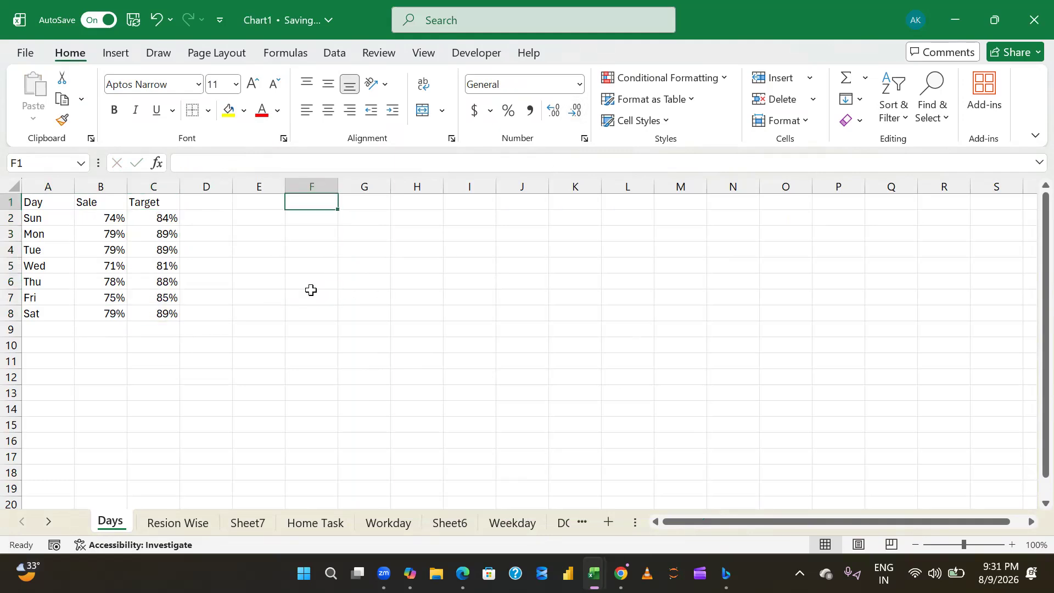
# - Replace the Sale value in B2 with the formula =RANDBETWEEN(70,80)/100
pyautogui.press('Left')
pyautogui.press('Left')
pyautogui.press('Left')
pyautogui.press('Left')
pyautogui.press('Left')
pyautogui.press('Down')
pyautogui.press('Right')
pyautogui.press('Right')
pyautogui.press('Left')
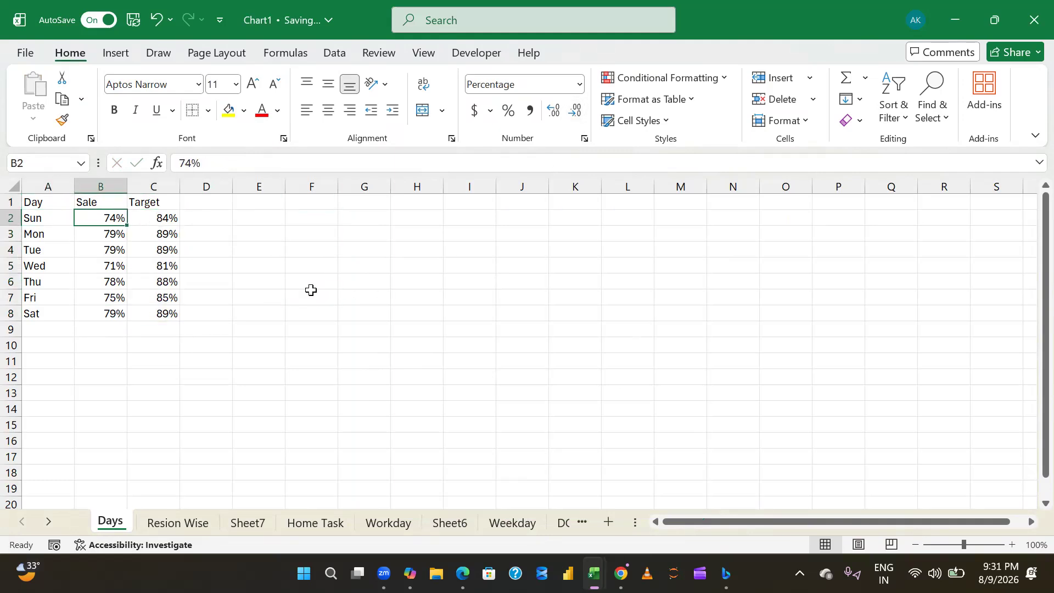
pyautogui.write('=ra')
pyautogui.press('Down')
pyautogui.press('Down')
pyautogui.press('Down')
pyautogui.press('Tab')
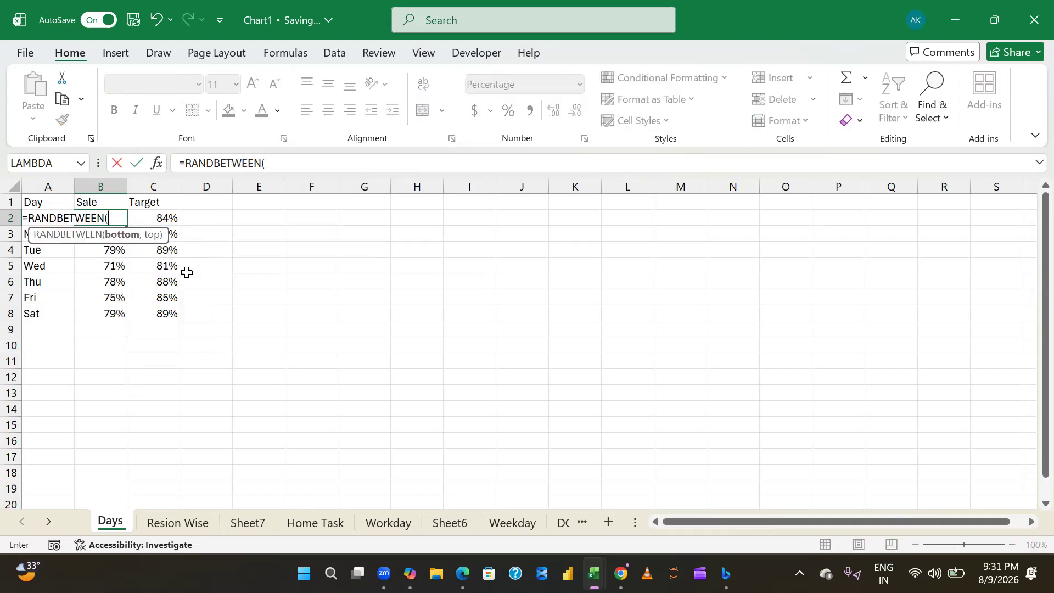
pyautogui.write('70,80')
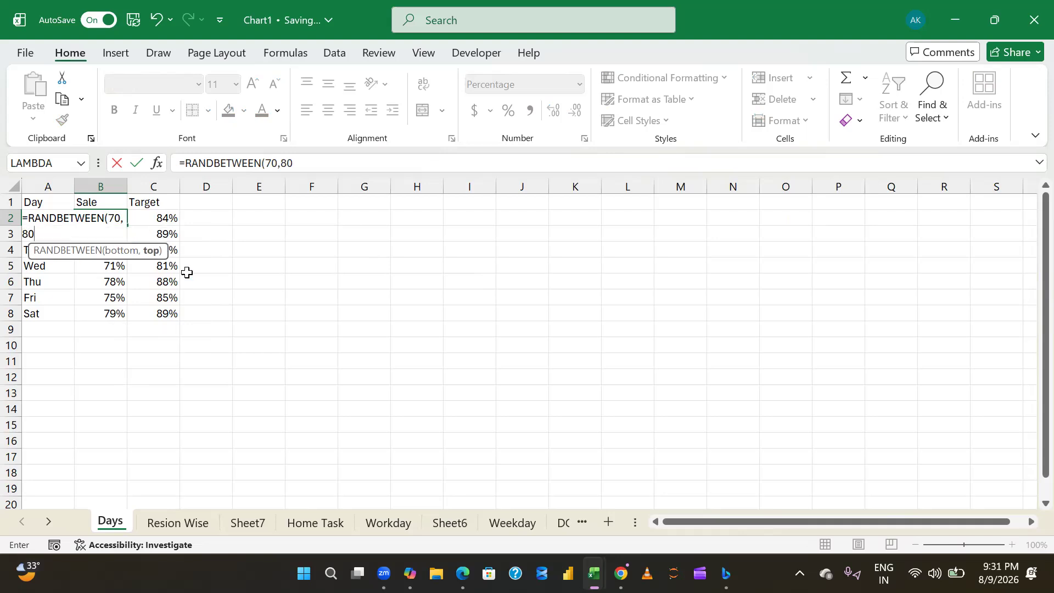
pyautogui.write(')/100')
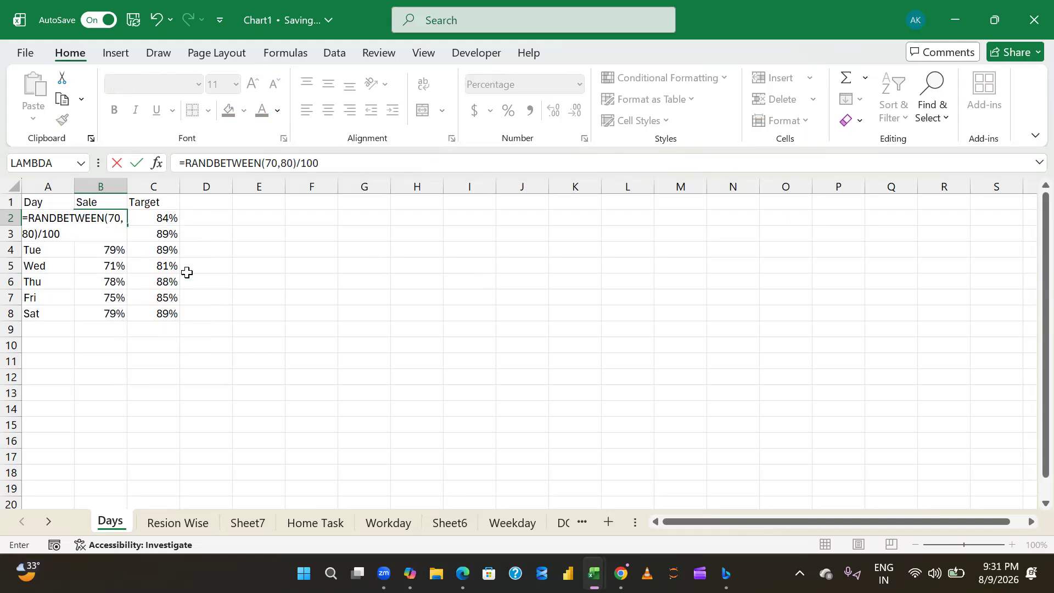
pyautogui.hotkey('ctrl', 'Return')
# - Fill the random Sale formula from B2 down through B8
pyautogui.hotkey('ctrl', 'shift', 'Down')
pyautogui.hotkey('ctrl', 'd')
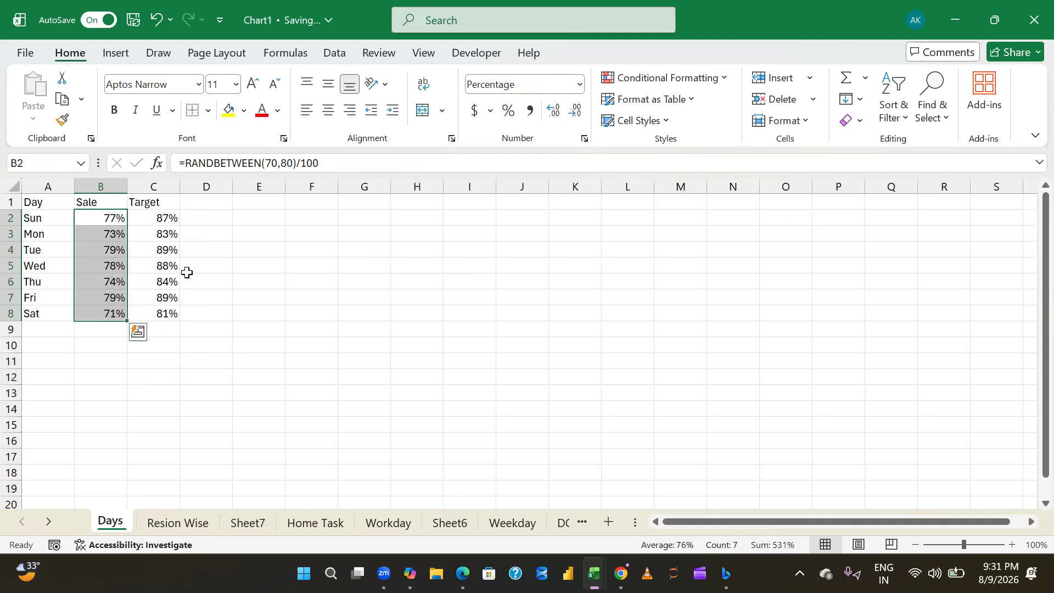
pyautogui.press('Up')
pyautogui.press('Down')
pyautogui.press('Right')
pyautogui.press('Right')
pyautogui.press('Left')
pyautogui.press('Left')
pyautogui.press('Up')
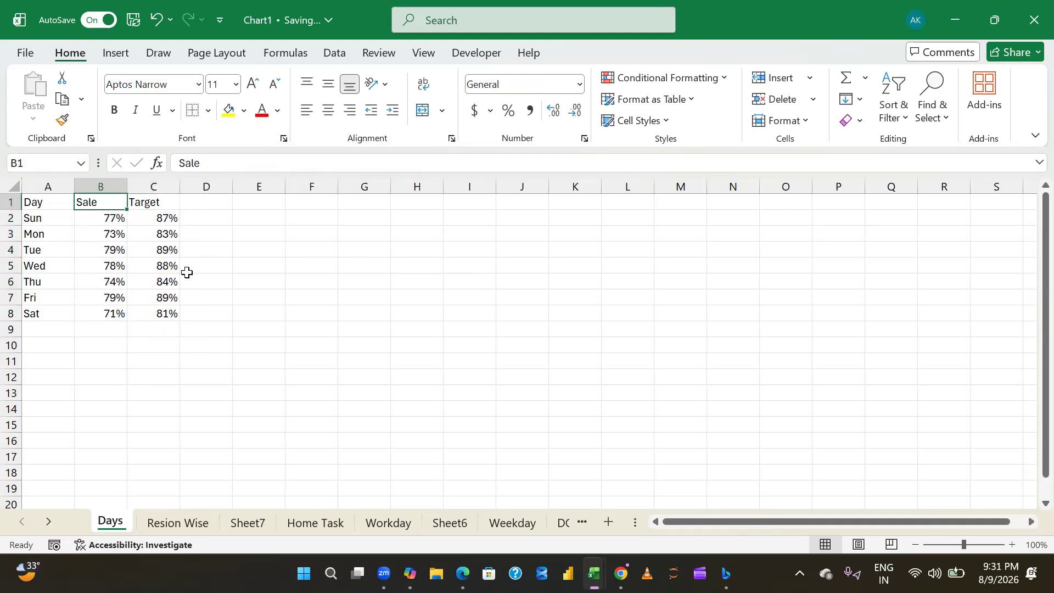
# - Centre the contents of the whole Day, Sale and Target table in A1:C8
pyautogui.press('Right')
pyautogui.press('Right')
pyautogui.press('Left')
pyautogui.press('Left')
pyautogui.press('Left')
pyautogui.hotkey('ctrl', 'shift', 'Right')
pyautogui.hotkey('ctrl', 'shift', 'Down')
pyautogui.hotkey('alt', 'h')
pyautogui.press('a')
pyautogui.press('c')
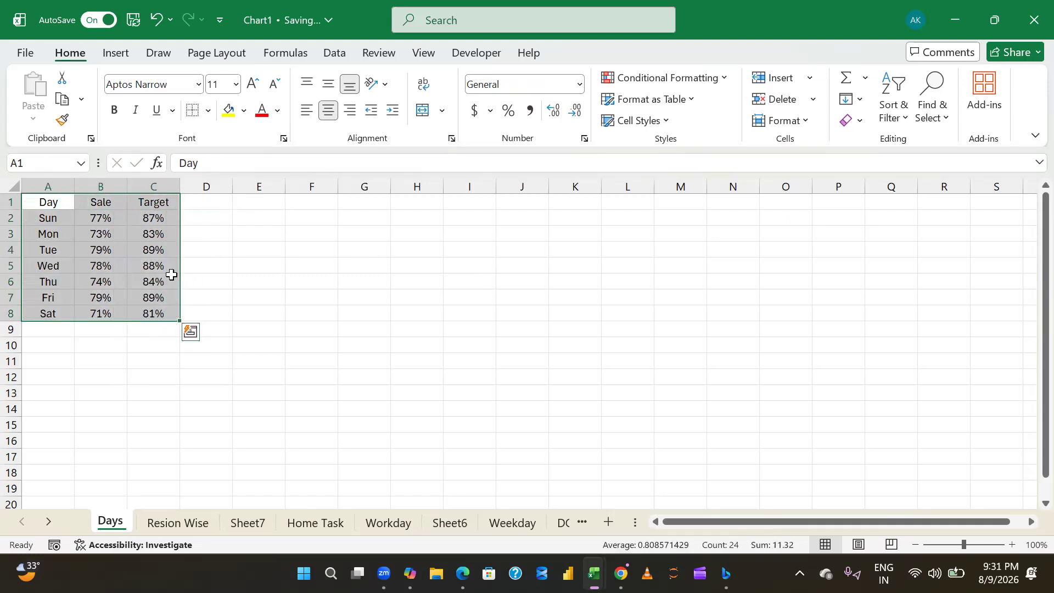
# - Open the Resion Wise sheet and try to capture its glass column chart with Snipping Tool
pyautogui.click(177, 522)
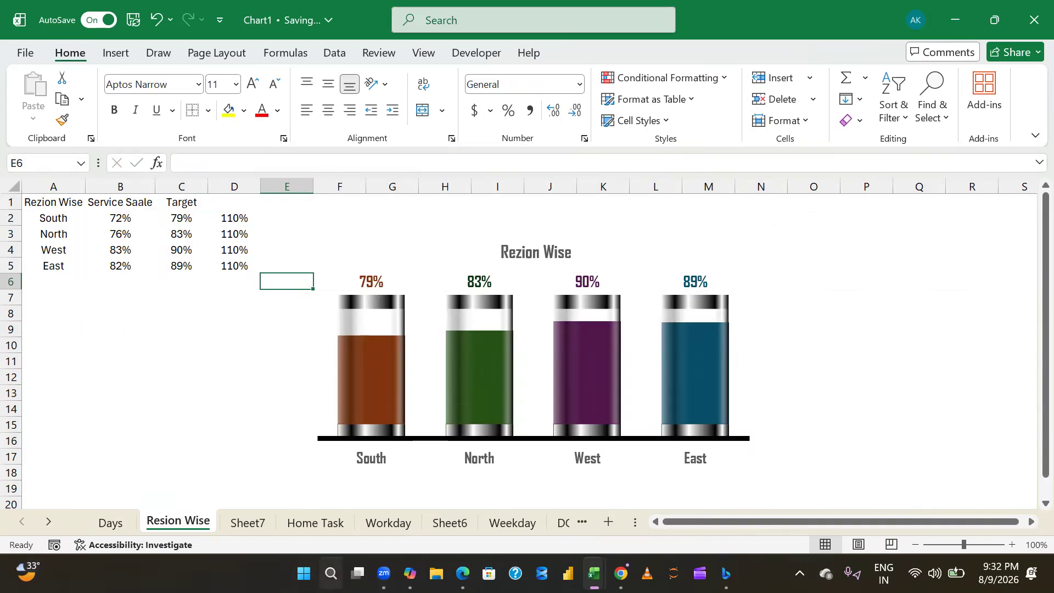
pyautogui.click(331, 573)
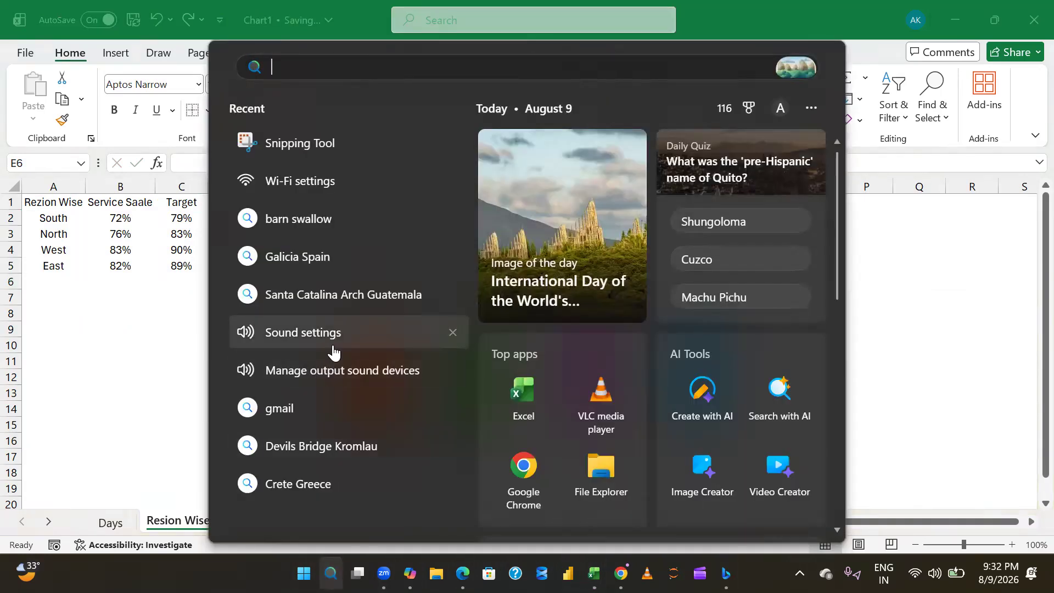
pyautogui.click(276, 151)
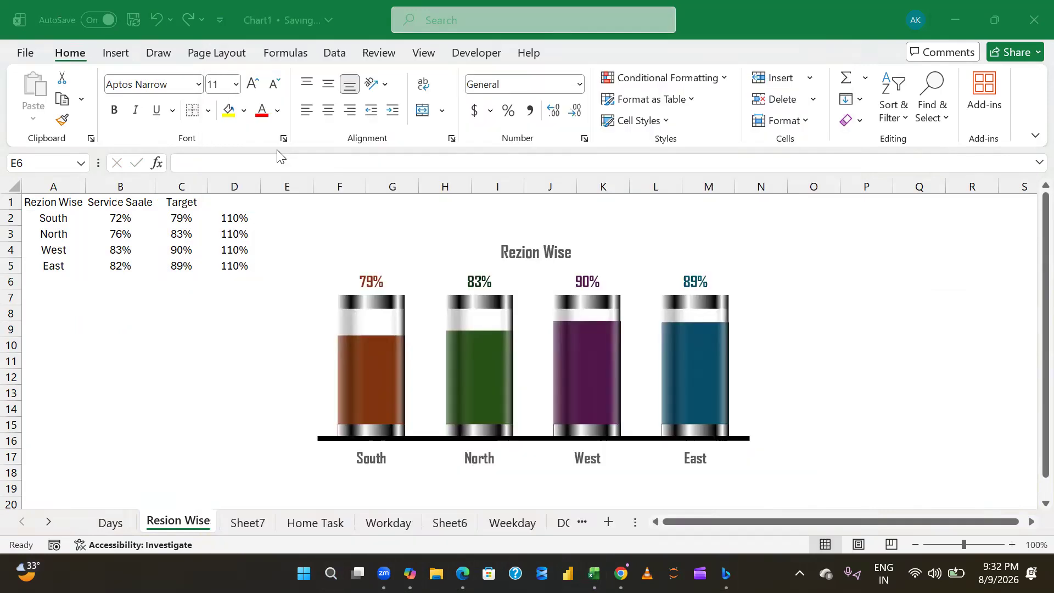
pyautogui.click(371, 166)
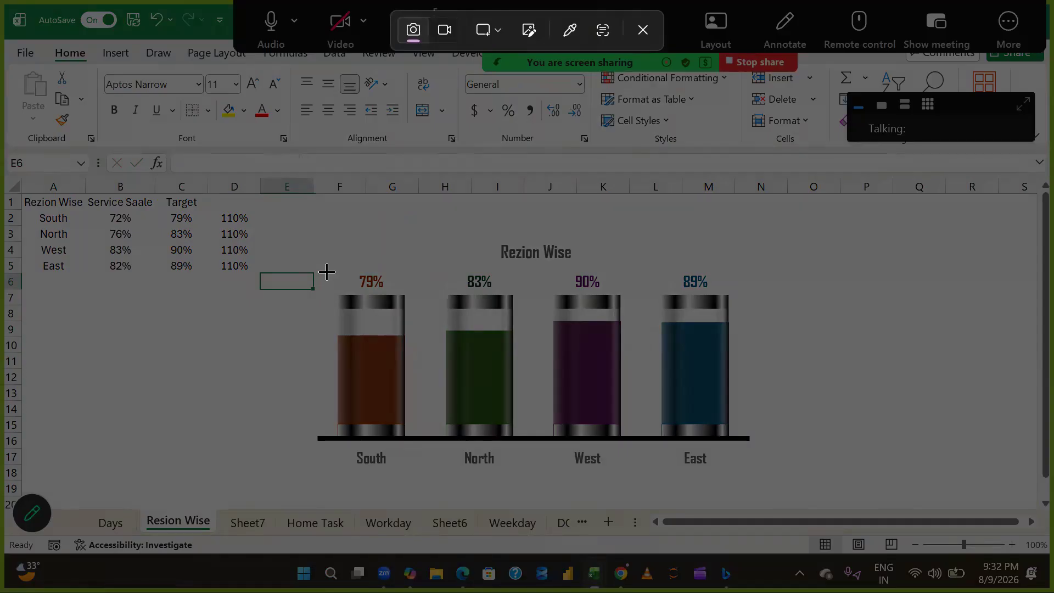
pyautogui.moveTo(325, 269); pyautogui.dragTo(755, 470)
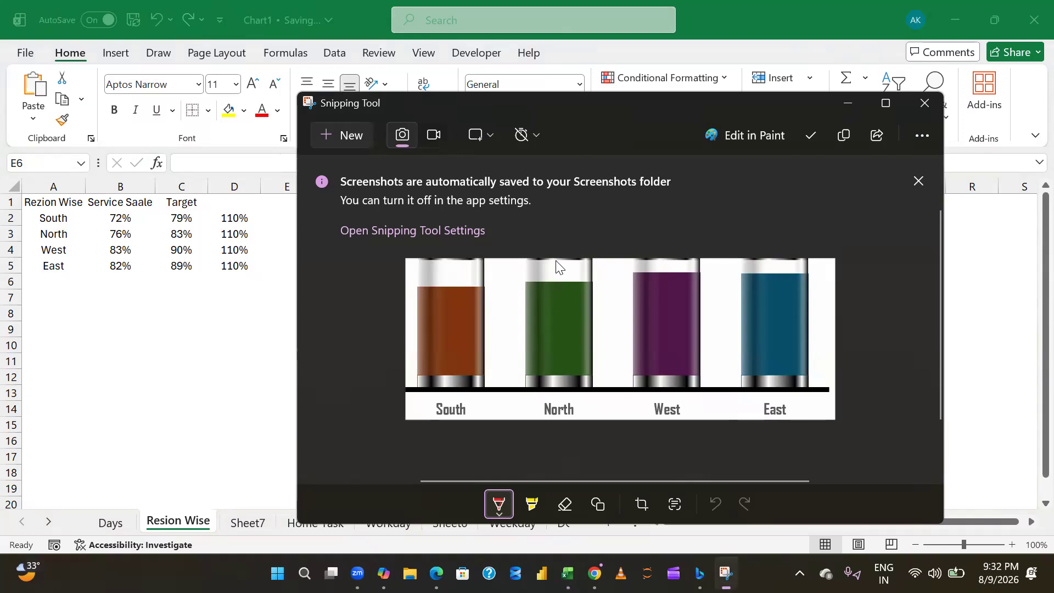
pyautogui.hotkey('alt', 'F4')
# - Capture the complete Rezion Wise chart, including its title and region labels, and copy the snip
pyautogui.press('super+shift+s')
pyautogui.moveTo(284, 216); pyautogui.dragTo(760, 487)
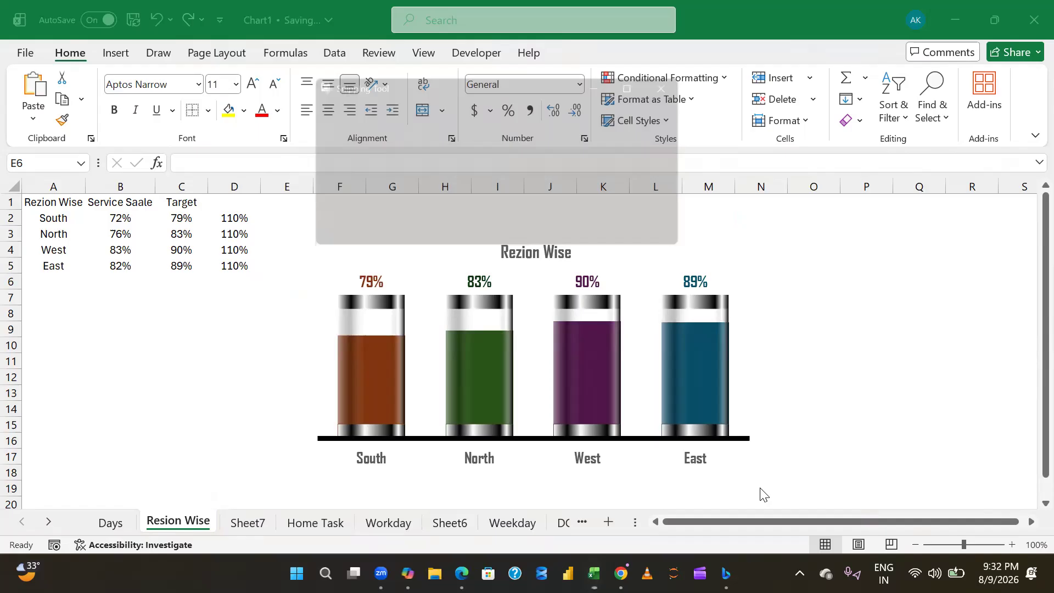
pyautogui.hotkey('ctrl', 'c')
pyautogui.hotkey('alt', 'Tab')
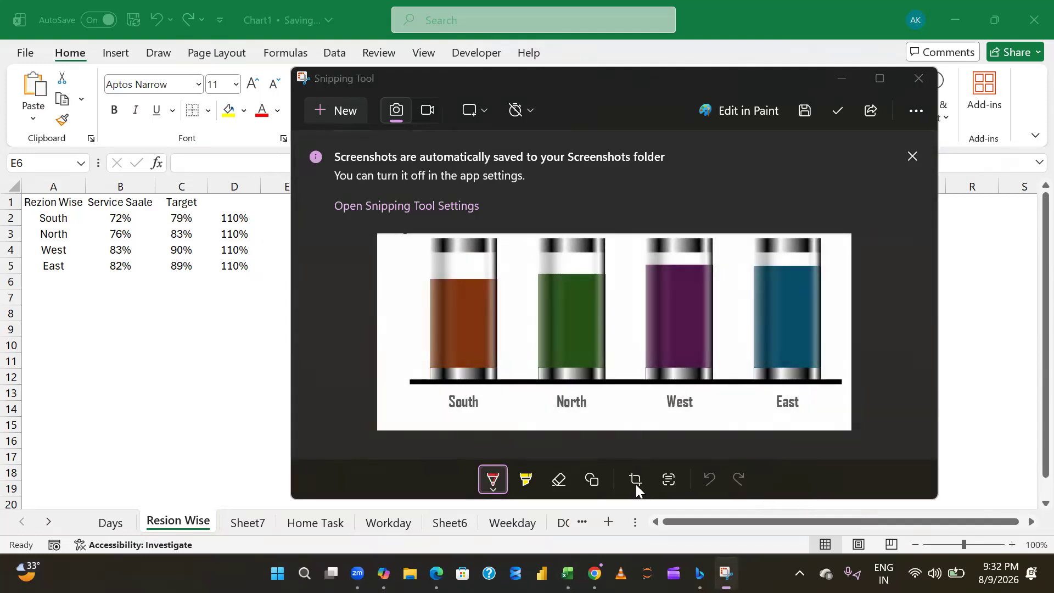
# - Paste the chart snip onto the Days sheet, narrowed and placed around columns O to S as a reference
pyautogui.click(242, 524)
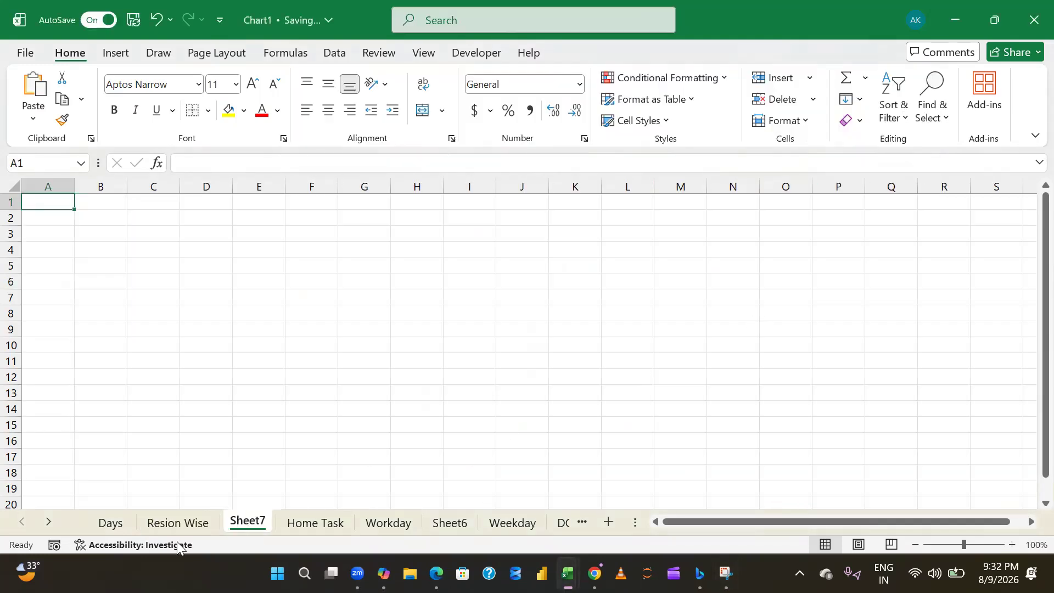
pyautogui.click(115, 526)
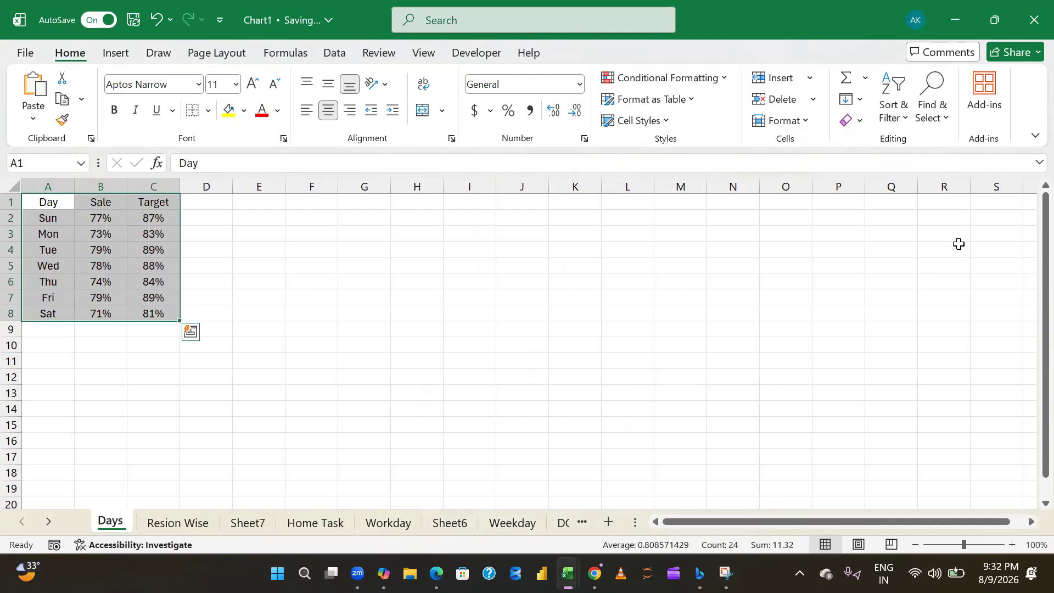
pyautogui.click(880, 247)
pyautogui.hotkey('ctrl', 'v')
pyautogui.moveTo(866, 278); pyautogui.dragTo(473, 264)
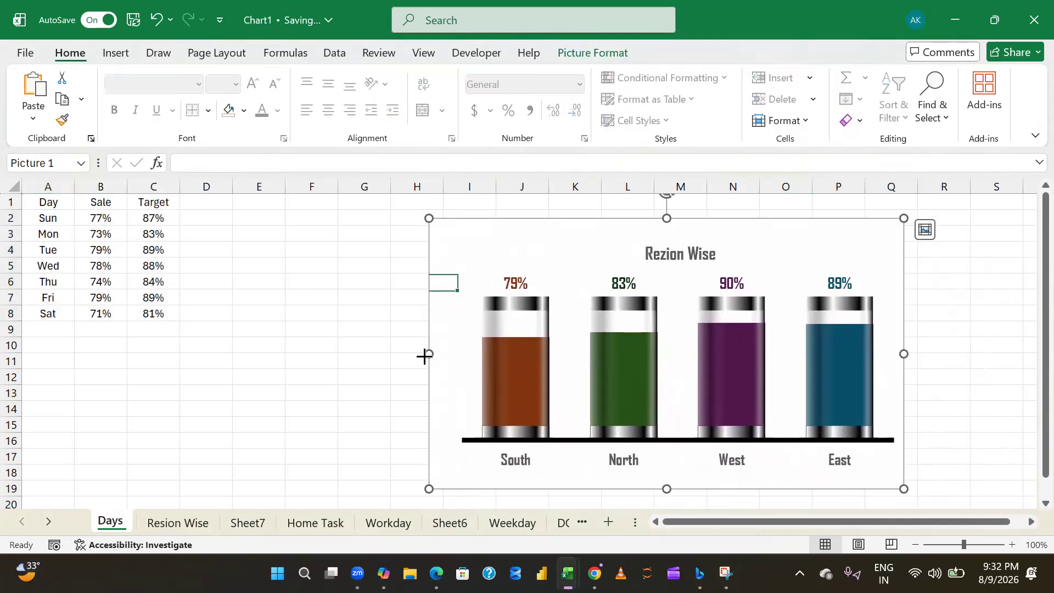
pyautogui.moveTo(424, 356); pyautogui.dragTo(660, 341)
pyautogui.moveTo(765, 271); pyautogui.dragTo(843, 214)
pyautogui.click(635, 303)
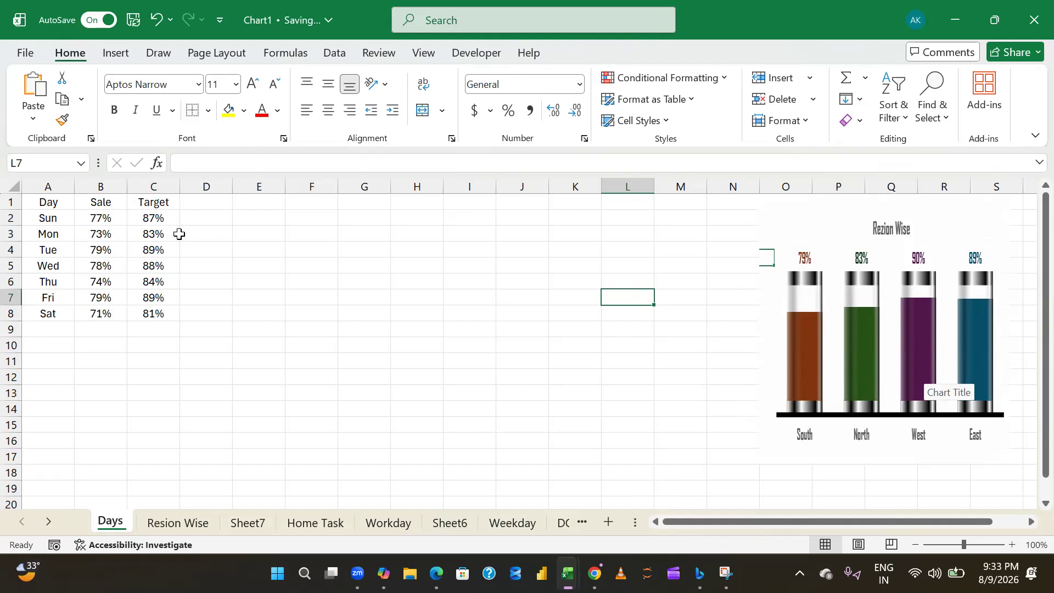
# - Enter 110% in D2 and fill it down through D8 beside the Target values
pyautogui.click(196, 222)
pyautogui.write("110%'")
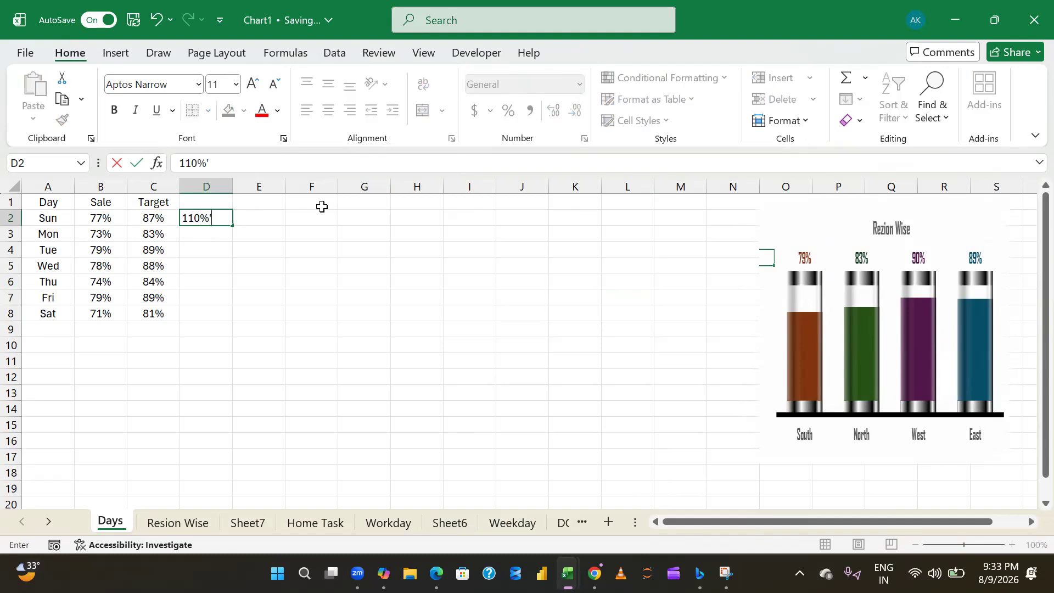
pyautogui.press('Return')
pyautogui.press('Left')
pyautogui.hotkey('ctrl', 'Down')
pyautogui.press('Right')
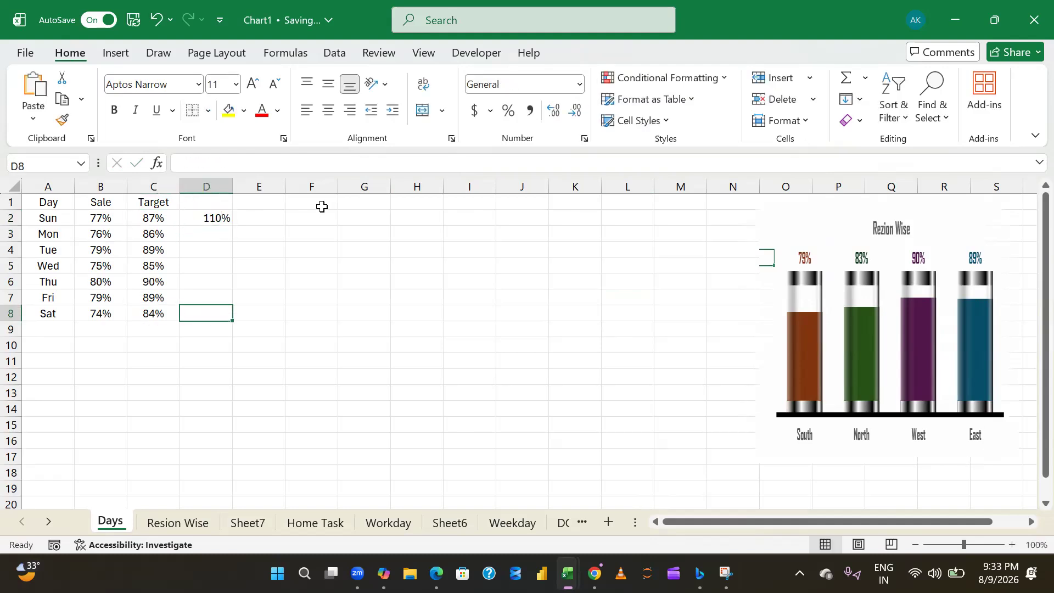
pyautogui.hotkey('ctrl', 'shift', 'Up')
pyautogui.hotkey('ctrl', 'd')
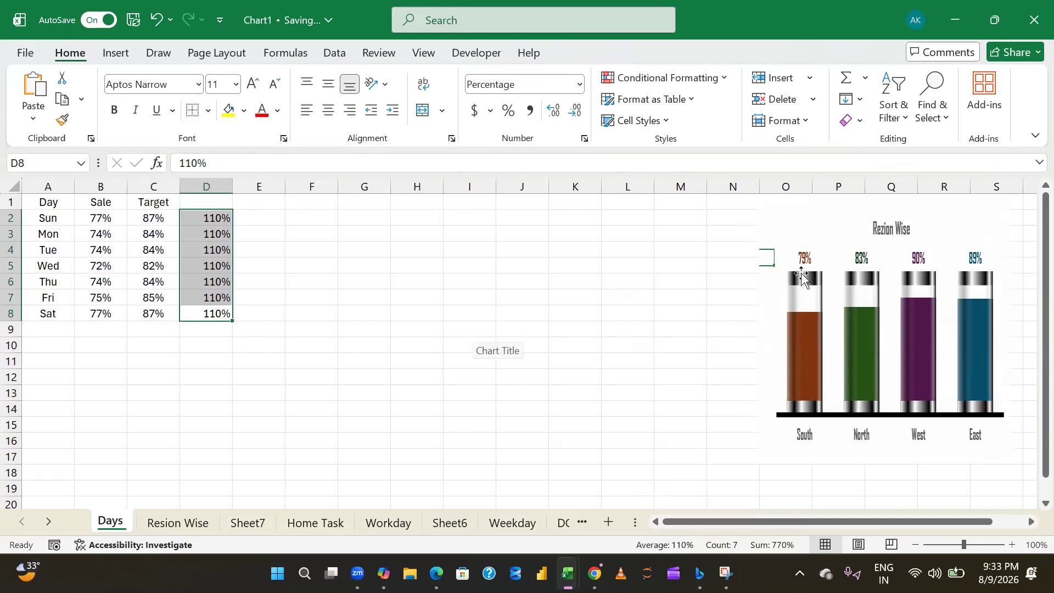
pyautogui.click(269, 297)
pyautogui.hotkey('ctrl', 'Up')
pyautogui.press('Left')
pyautogui.press('Left')
pyautogui.press('Left')
pyautogui.press('Left')
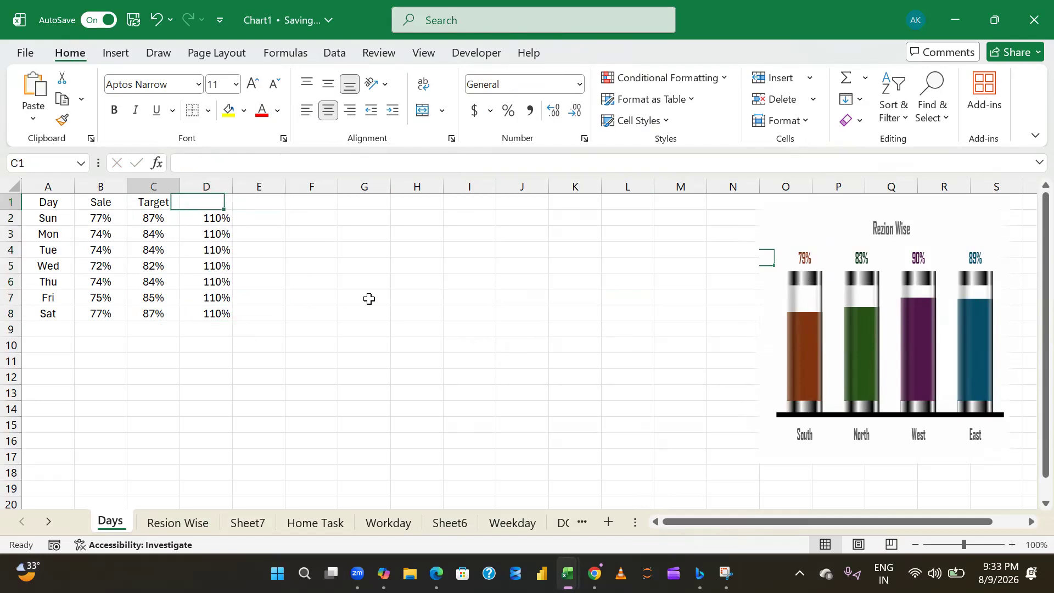
pyautogui.press('Right')
pyautogui.press('Right')
pyautogui.press('Left')
pyautogui.press('Left')
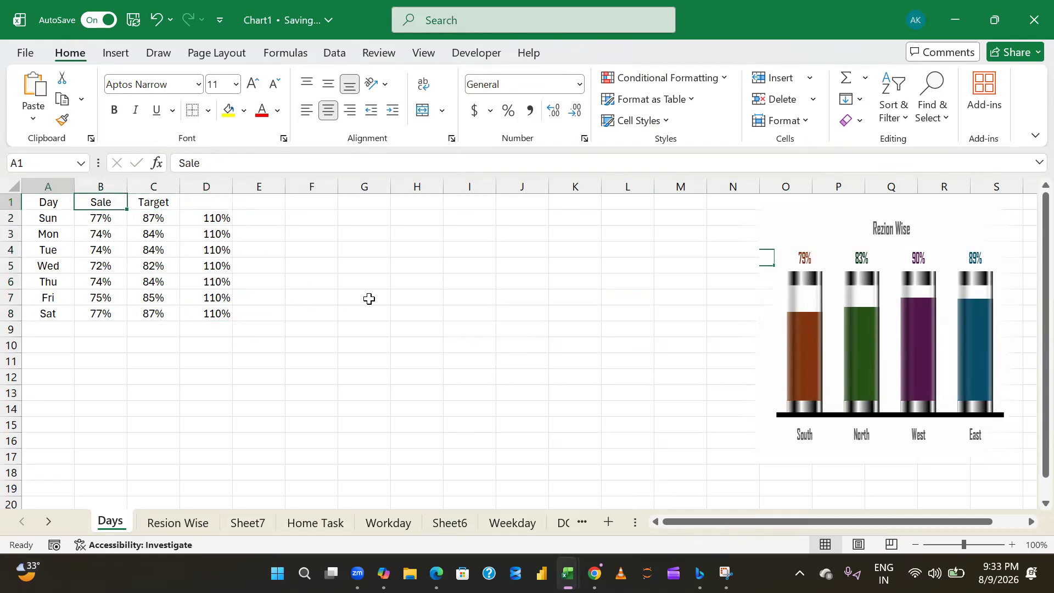
# - Check on the Resion Wise sheet which data ranges feed the glass column chart, and return to Days
pyautogui.click(175, 522)
pyautogui.click(458, 319)
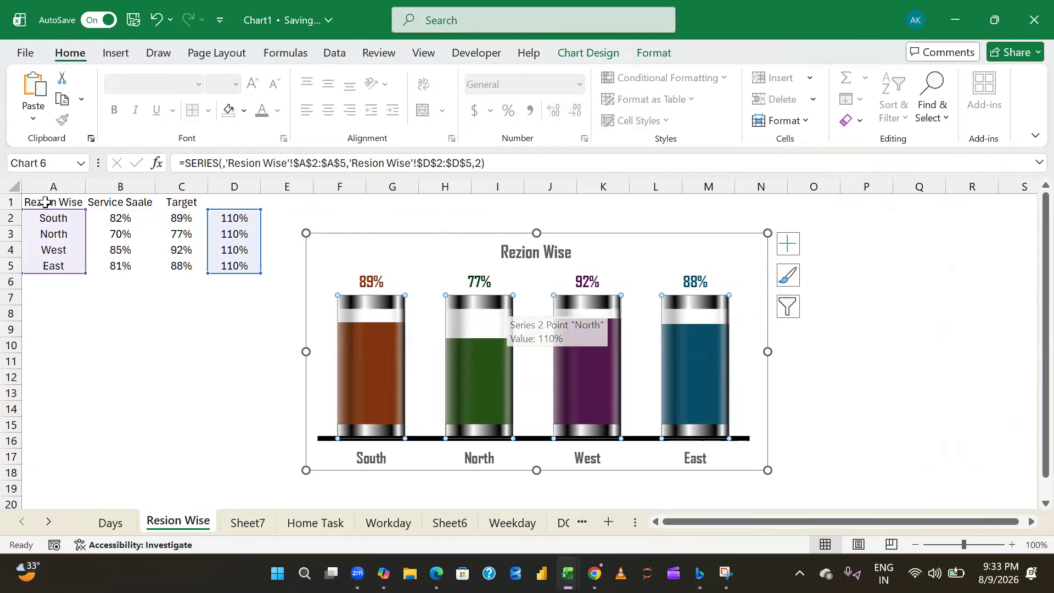
pyautogui.moveTo(181, 204); pyautogui.dragTo(230, 268)
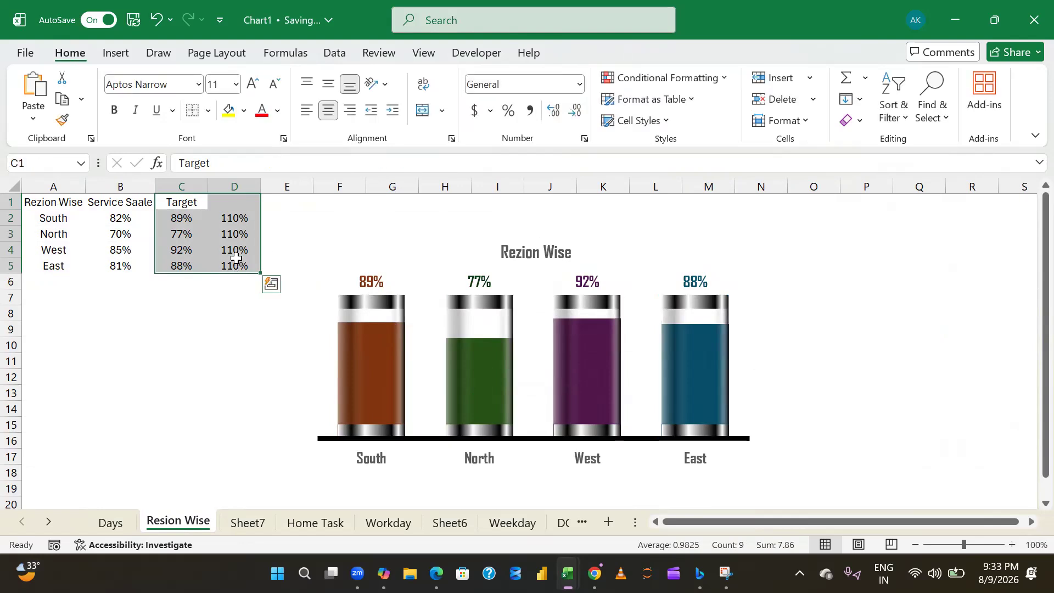
pyautogui.click(106, 525)
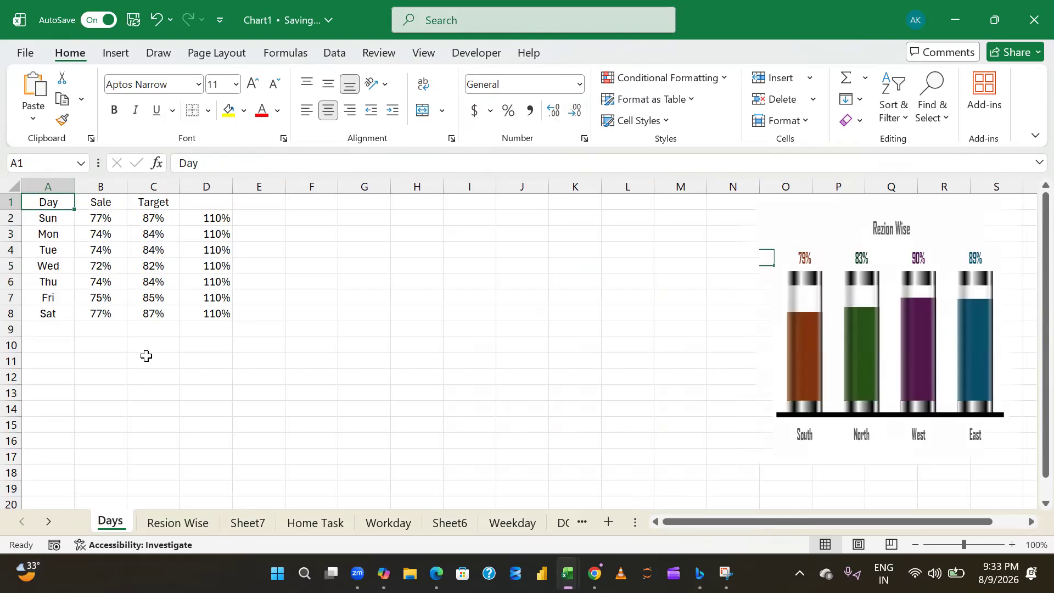
# - Insert a 2-D clustered column chart from A2:A8, C2:C8 and D2:D8, and place it over columns F to M beside the data
pyautogui.click(46, 216)
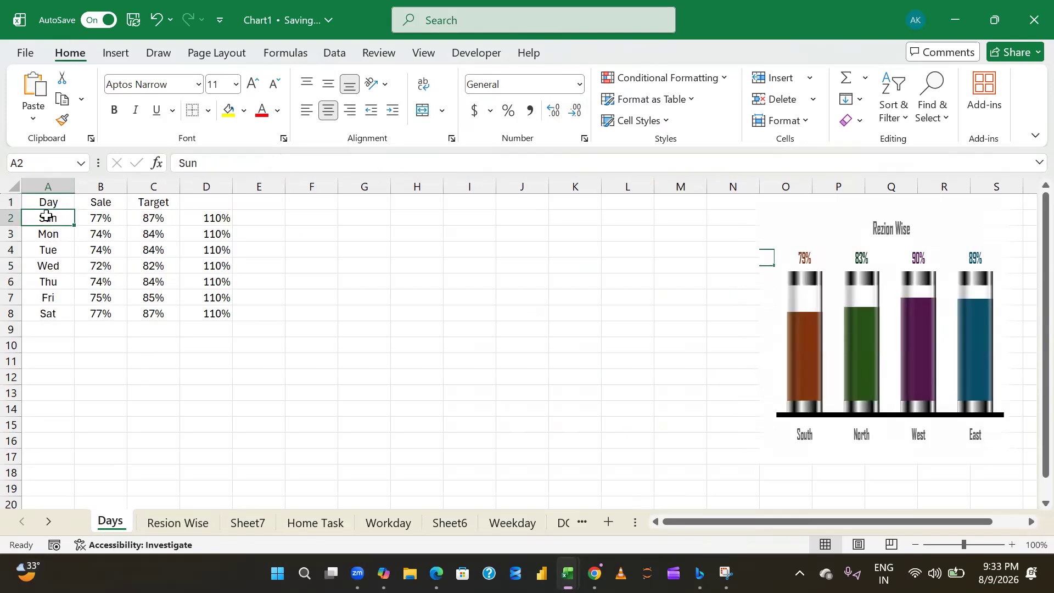
pyautogui.moveTo(46, 215); pyautogui.dragTo(48, 314)
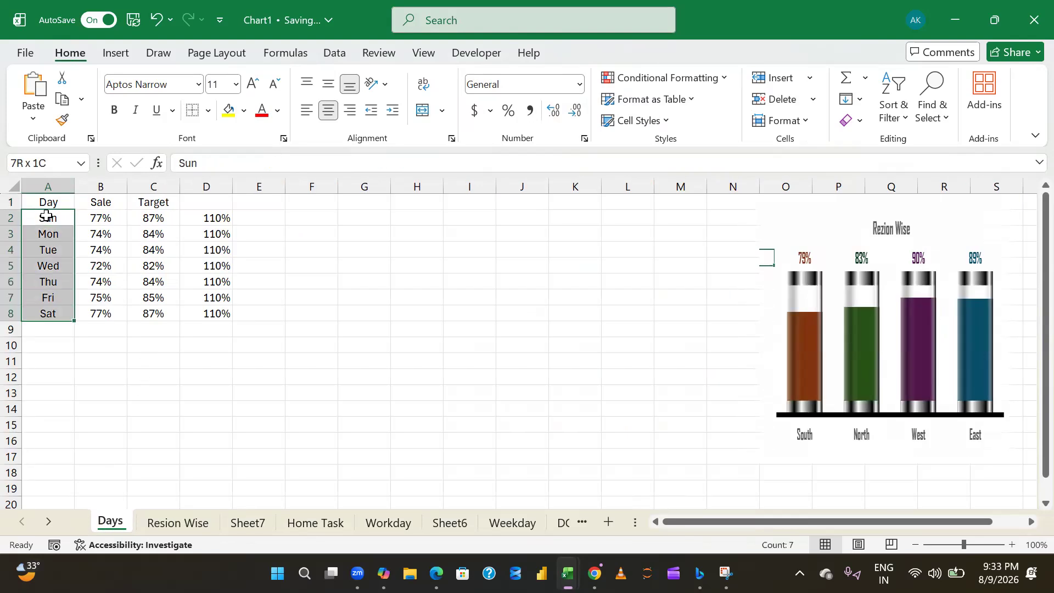
pyautogui.keyDown('ctrl'); pyautogui.click(142, 217); pyautogui.keyUp('ctrl')
pyautogui.hotkey('ctrl', 'shift', 'Down')
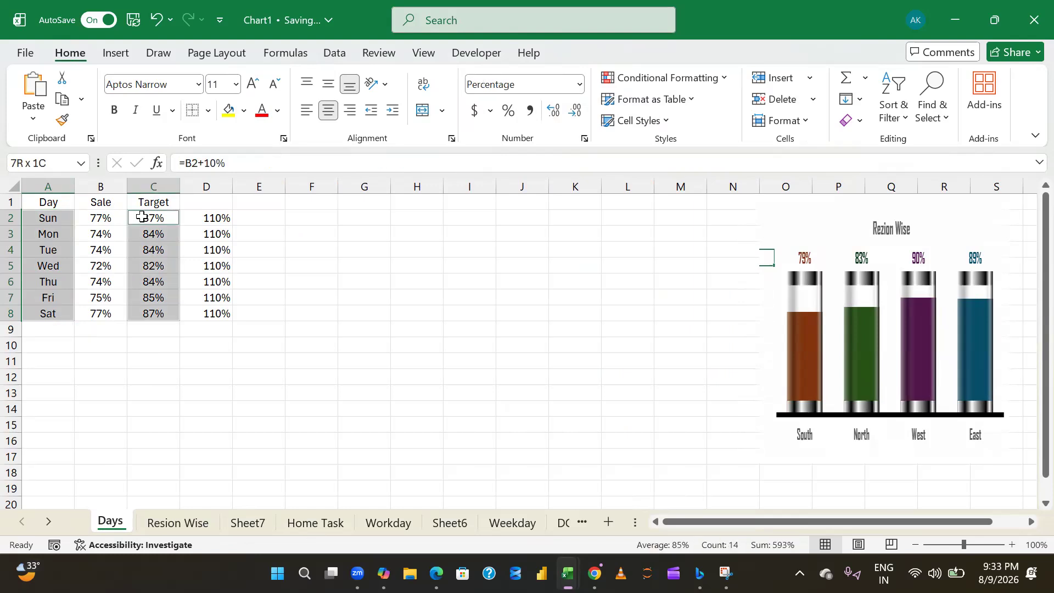
pyautogui.keyDown('ctrl'); pyautogui.click(211, 220); pyautogui.keyUp('ctrl')
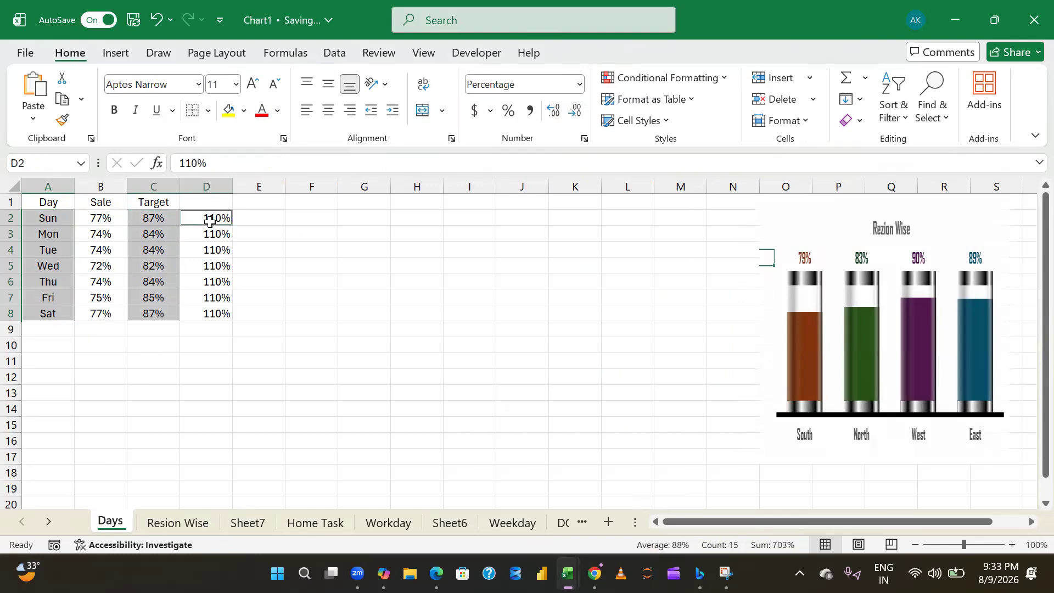
pyautogui.hotkey('ctrl', 'shift', 'Down')
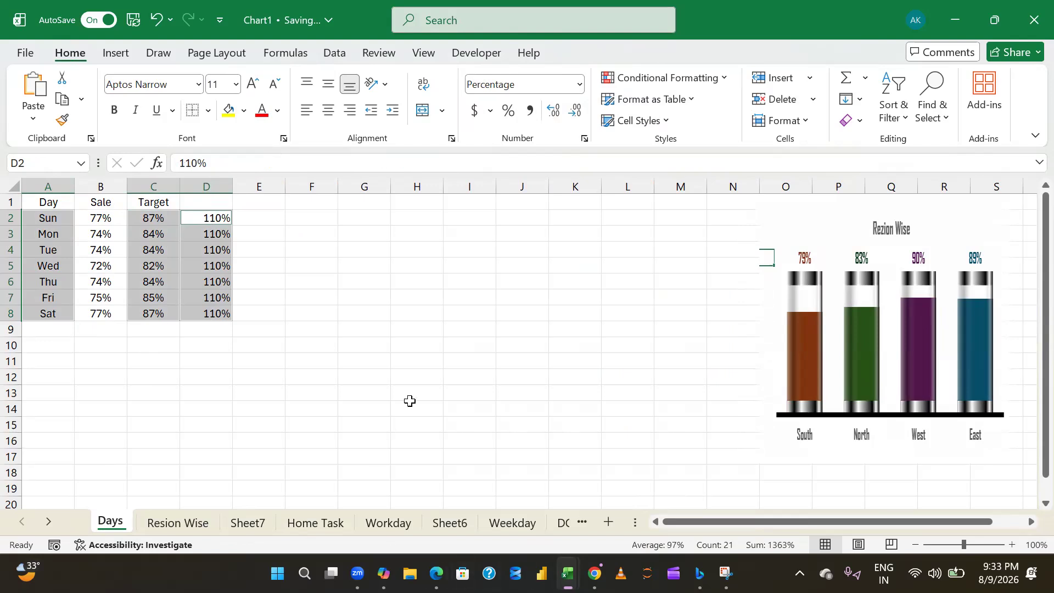
pyautogui.click(123, 55)
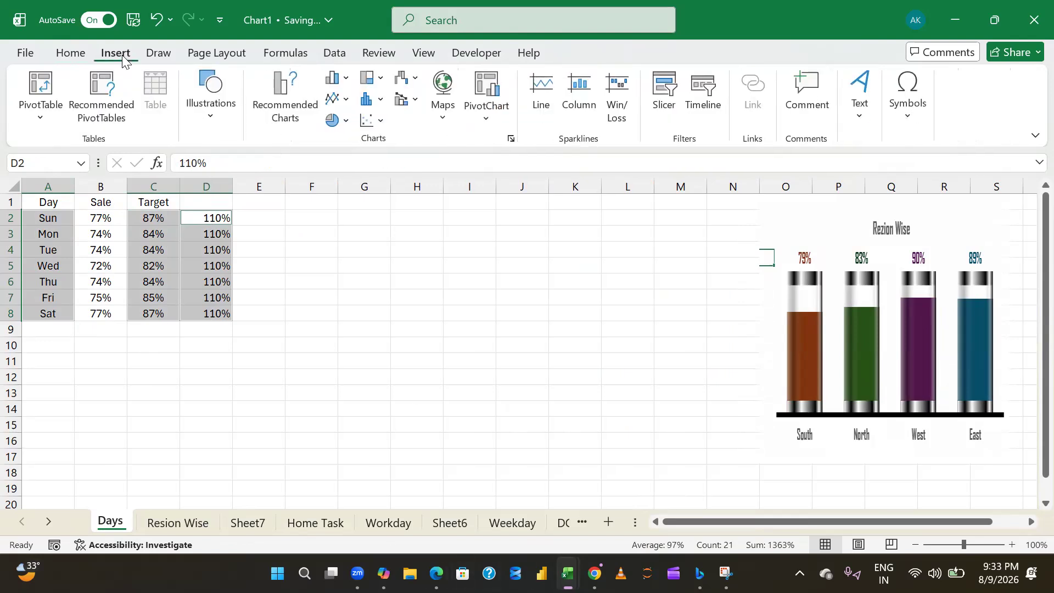
pyautogui.click(340, 83)
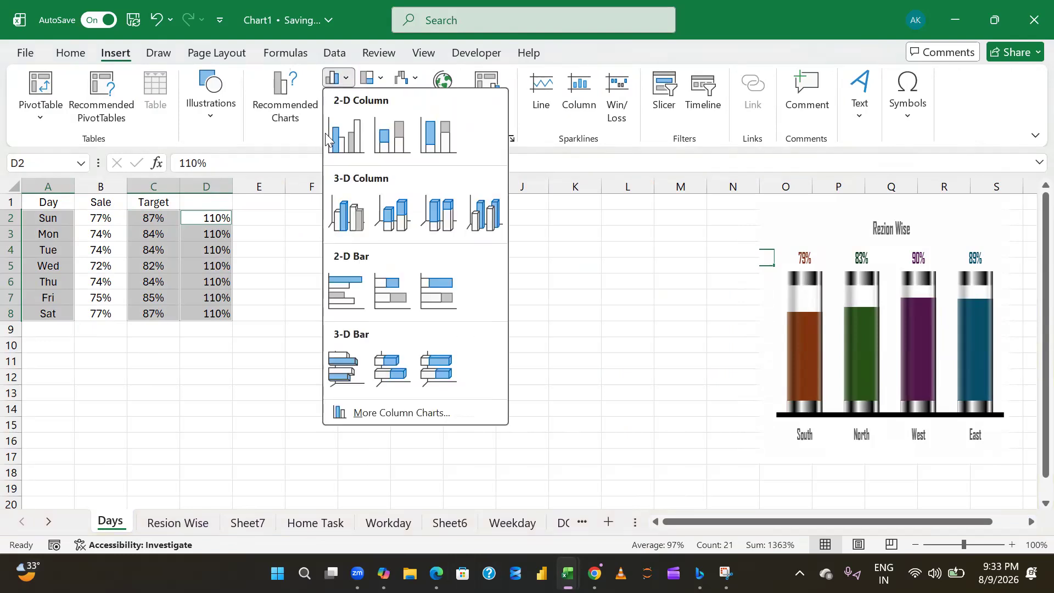
pyautogui.click(341, 158)
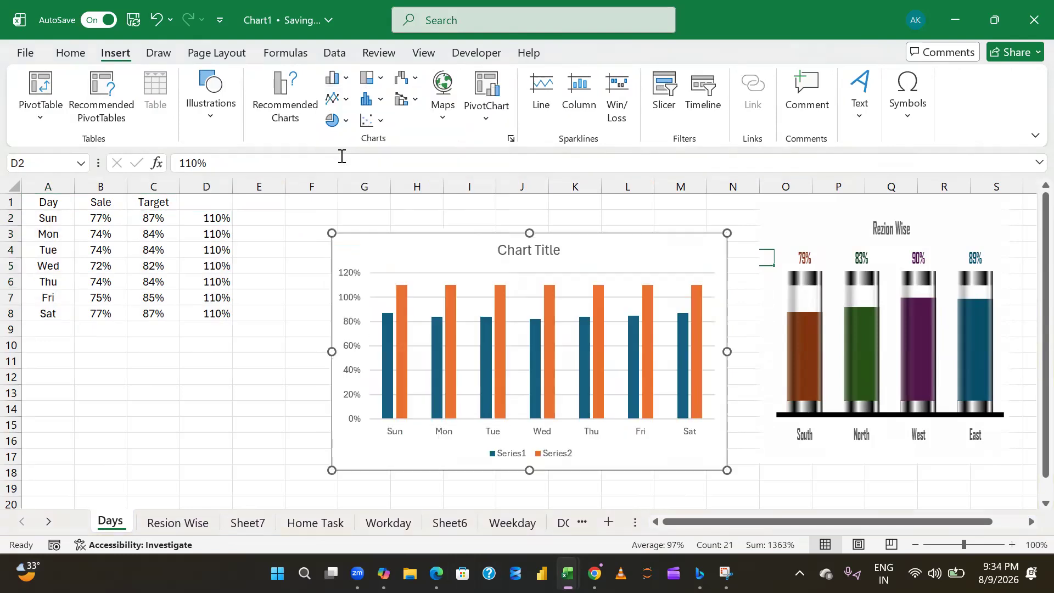
pyautogui.moveTo(471, 252); pyautogui.dragTo(424, 226)
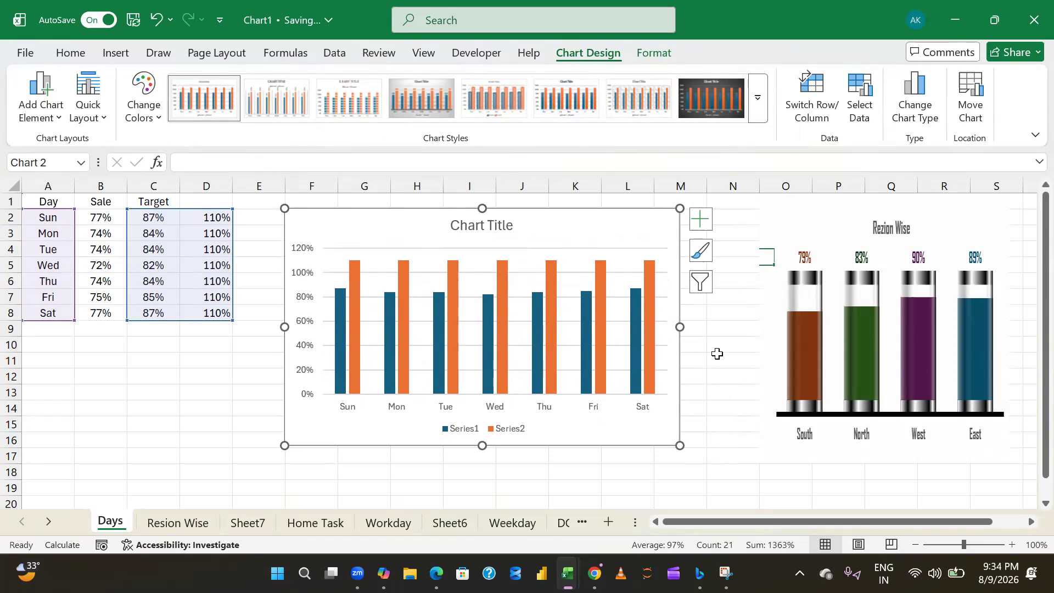
pyautogui.click(735, 342)
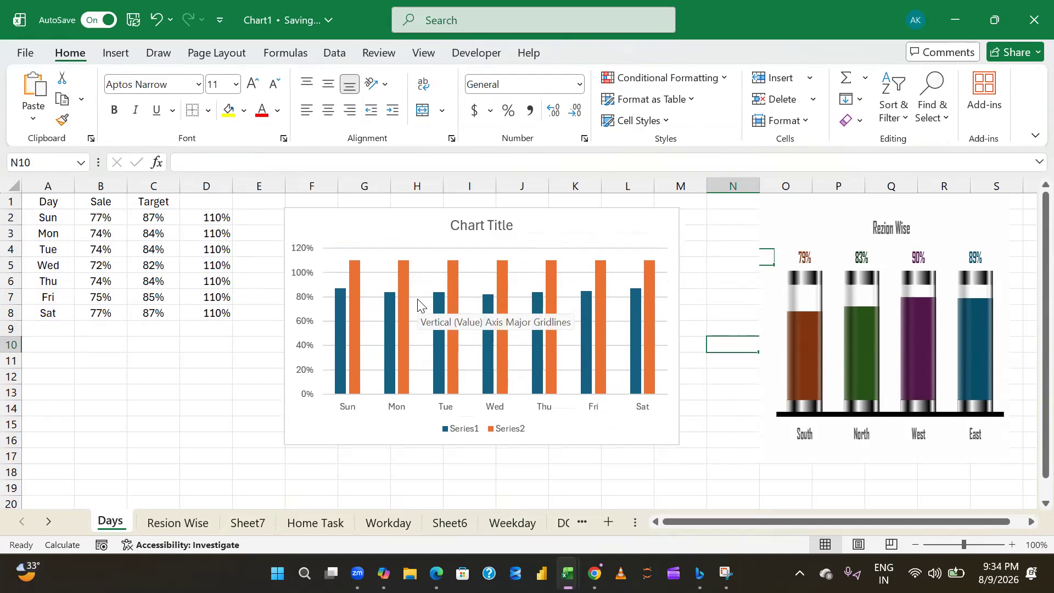
# - Remove the gridlines and the legend from the new column chart
pyautogui.click(480, 277)
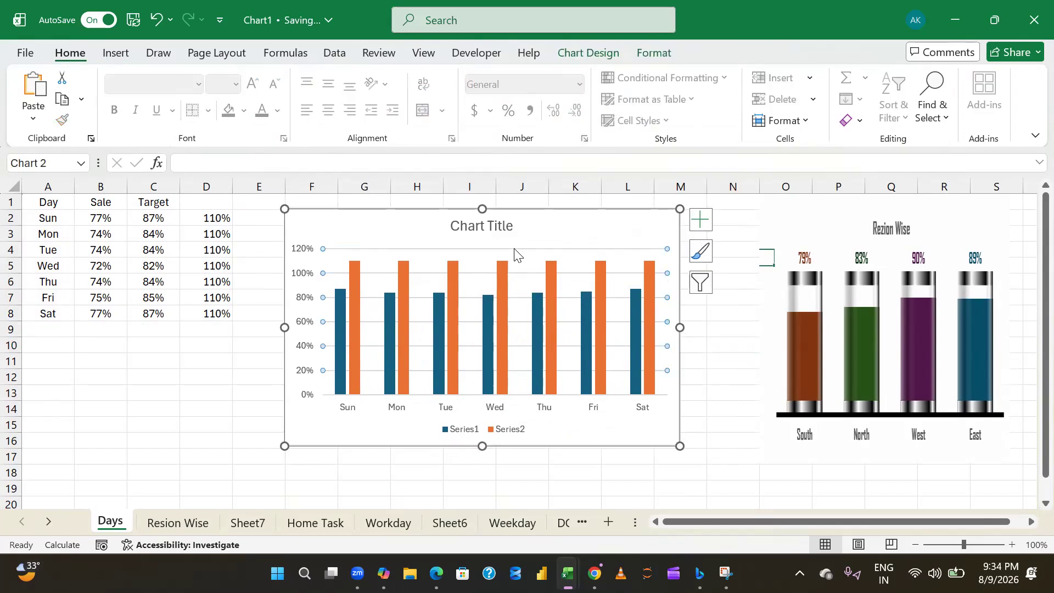
pyautogui.click(702, 221)
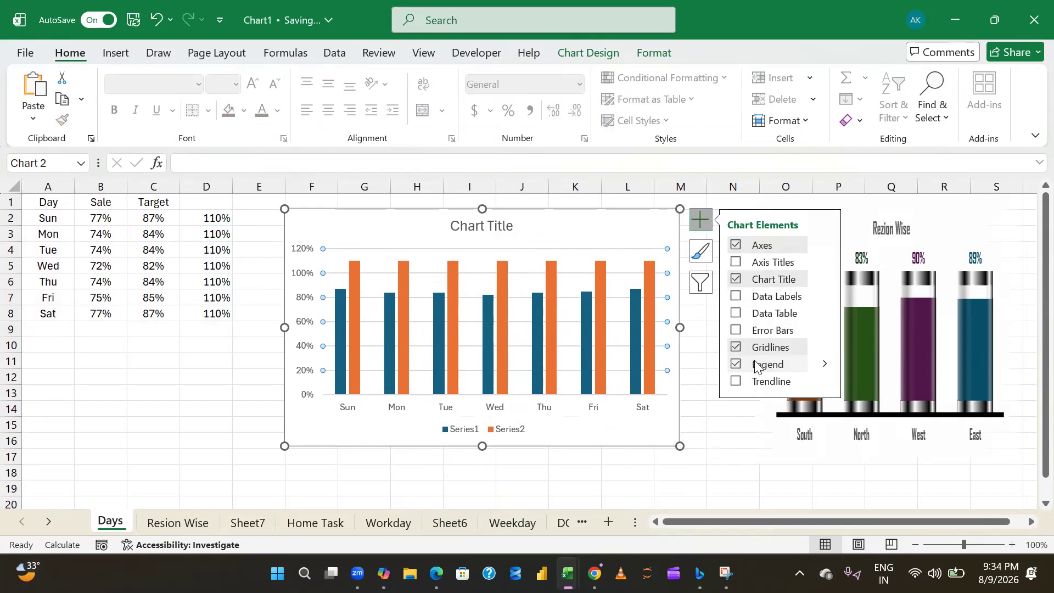
pyautogui.click(738, 347)
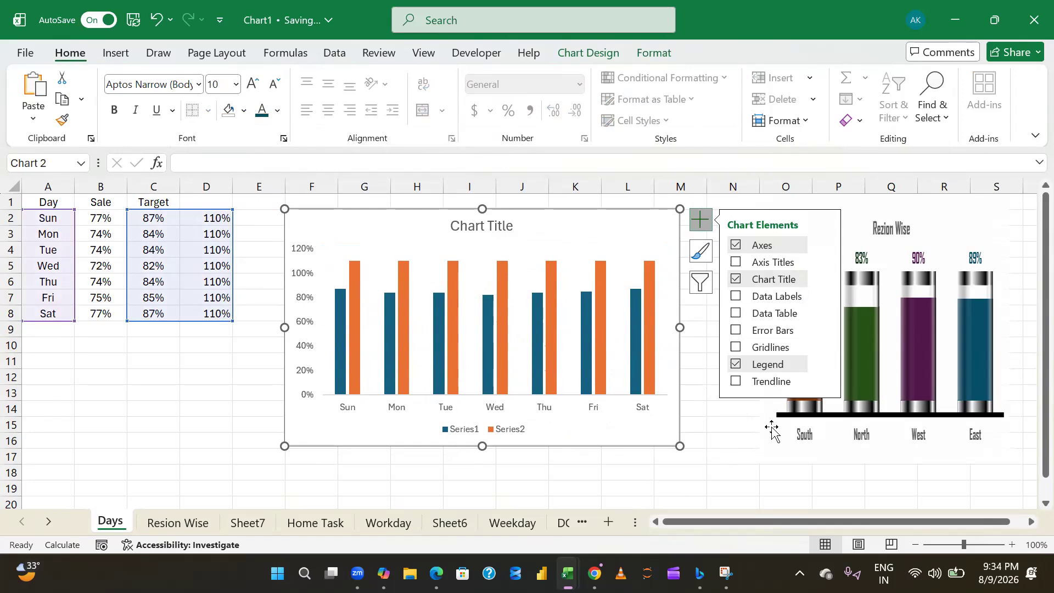
pyautogui.click(475, 432)
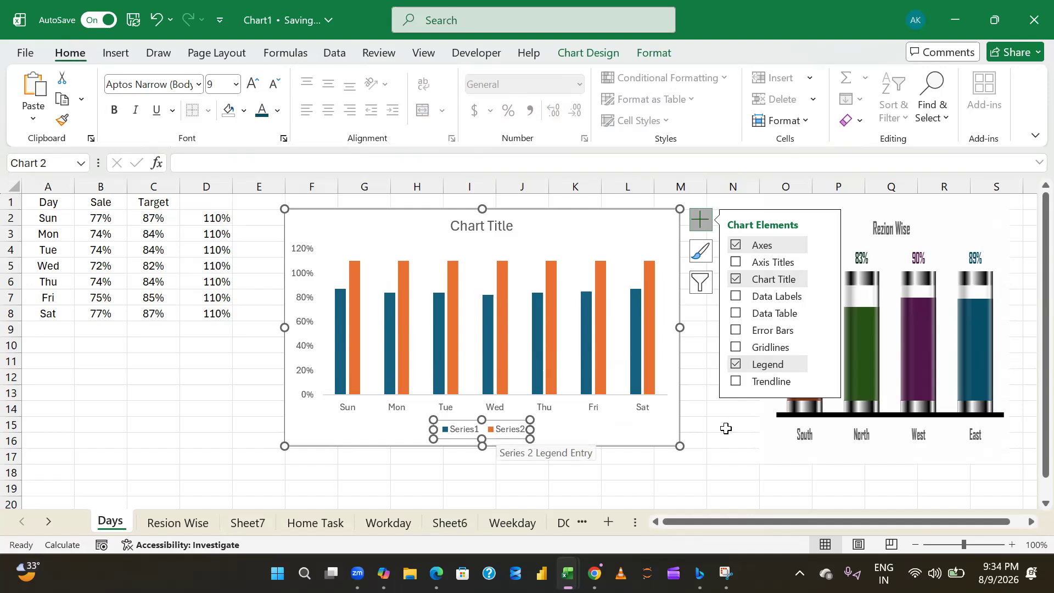
pyautogui.click(737, 364)
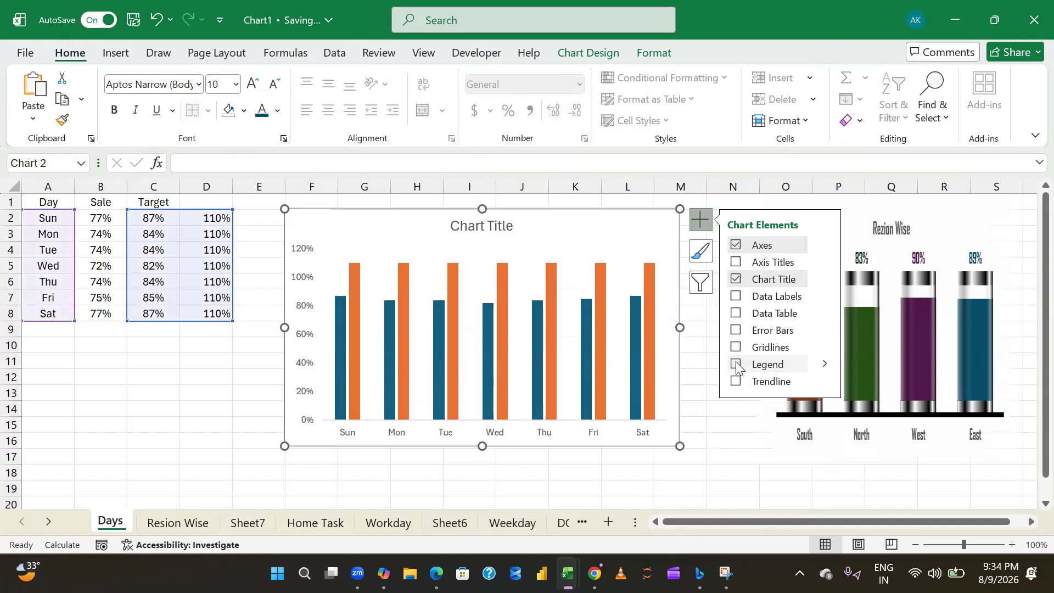
pyautogui.click(736, 365)
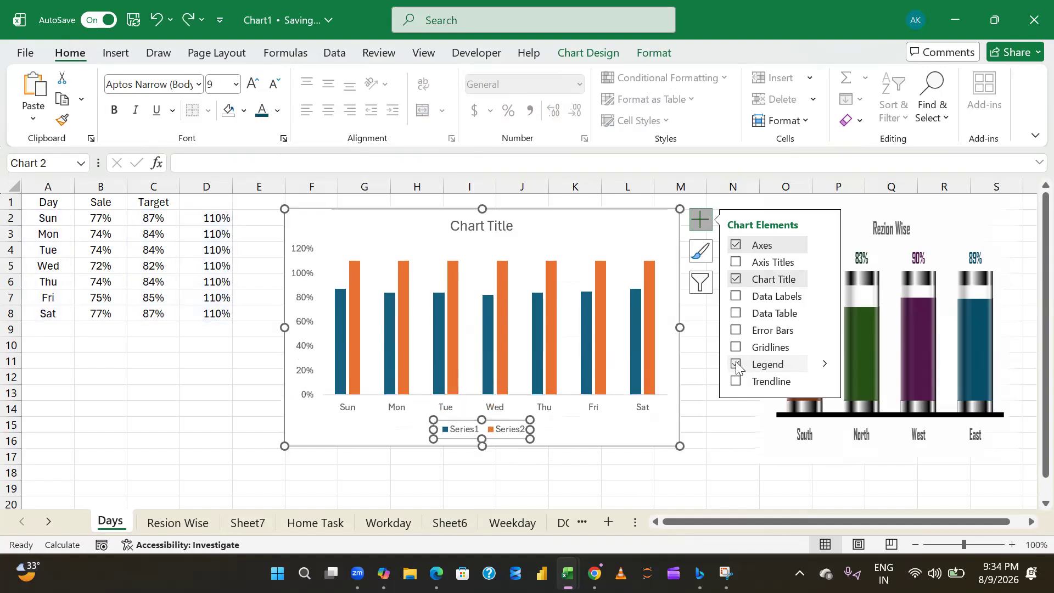
pyautogui.click(736, 438)
pyautogui.click(458, 434)
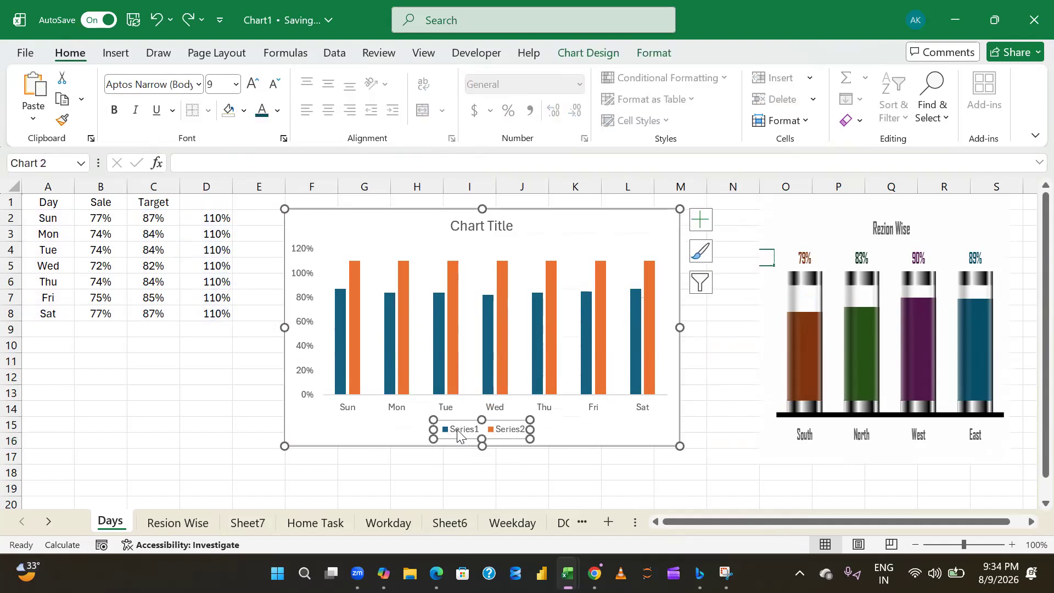
pyautogui.press('Delete')
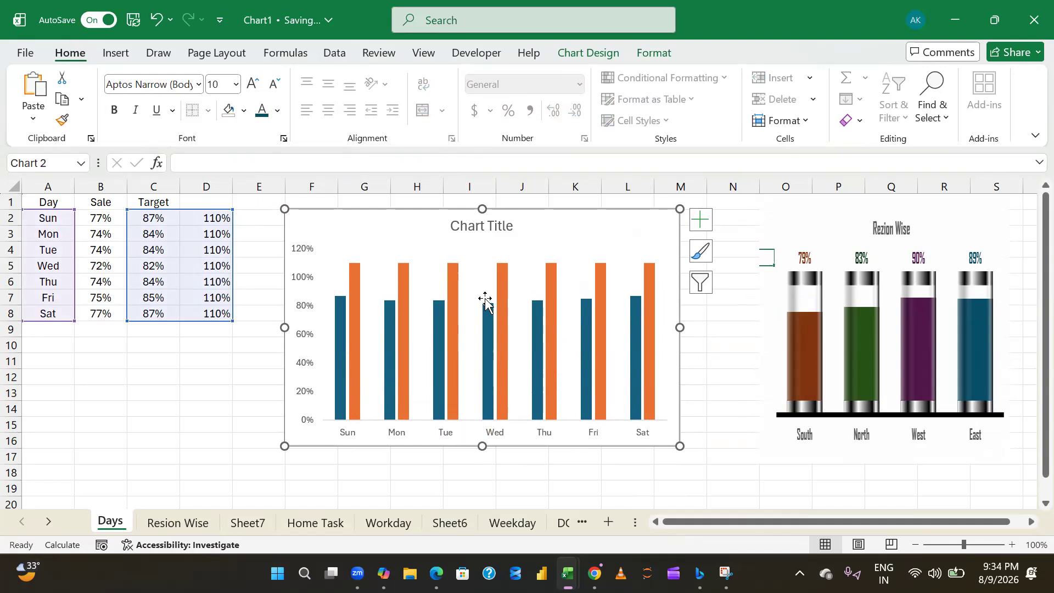
# - Try to link the chart title to a formula joining cell A1 with " Wise"
pyautogui.click(483, 226)
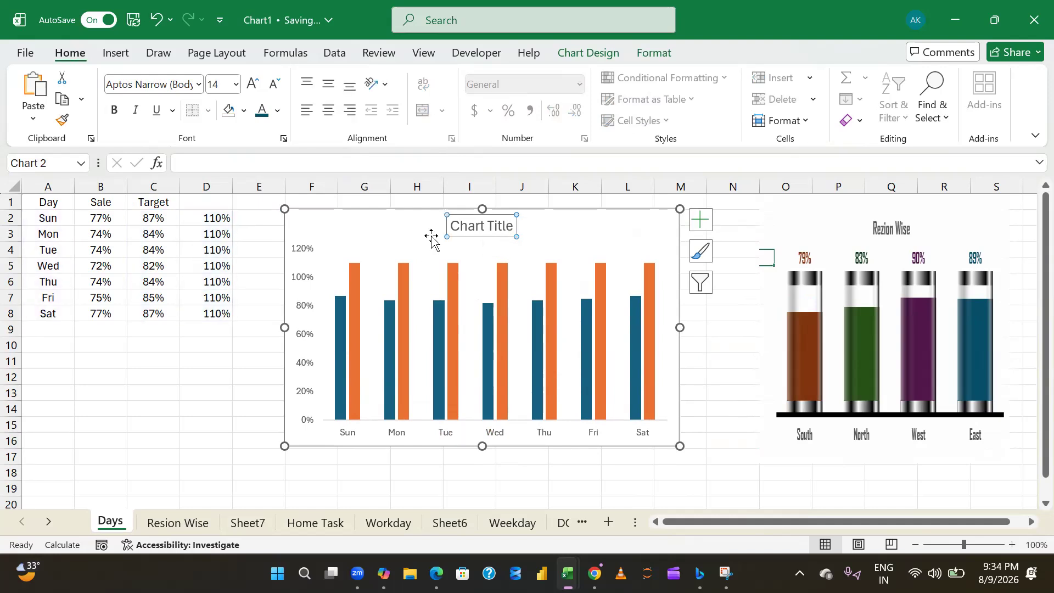
pyautogui.write('=')
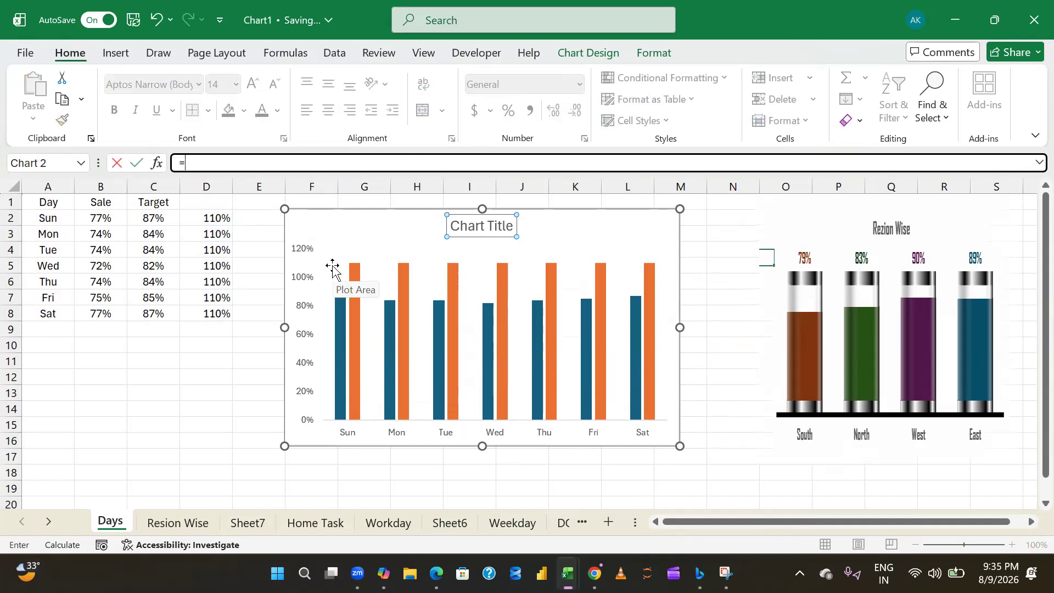
pyautogui.click(44, 204)
pyautogui.write('&')
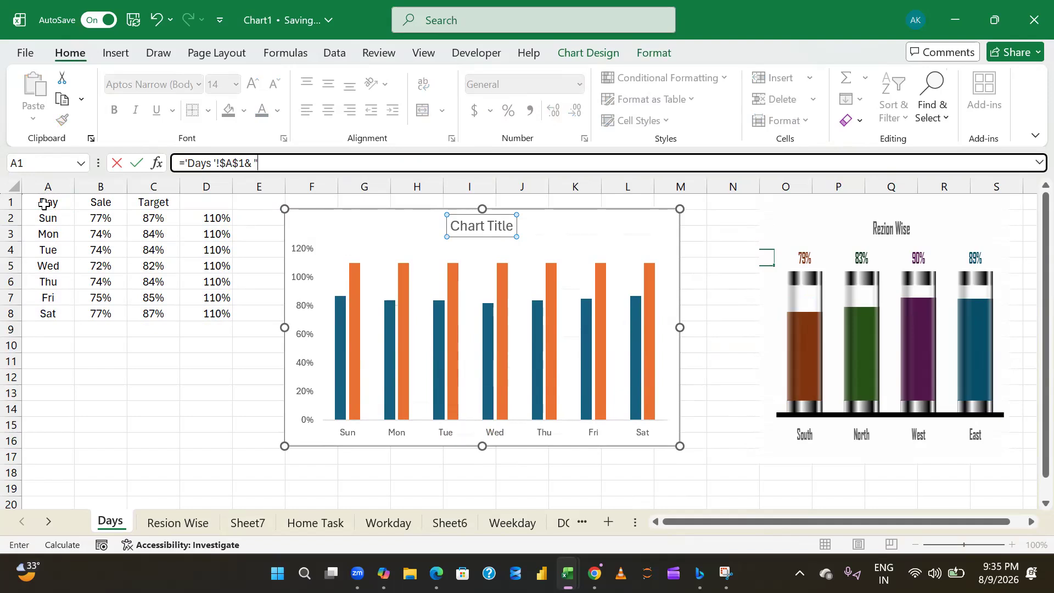
pyautogui.write(' " Wise"')
pyautogui.press('Return')
pyautogui.press('Return')
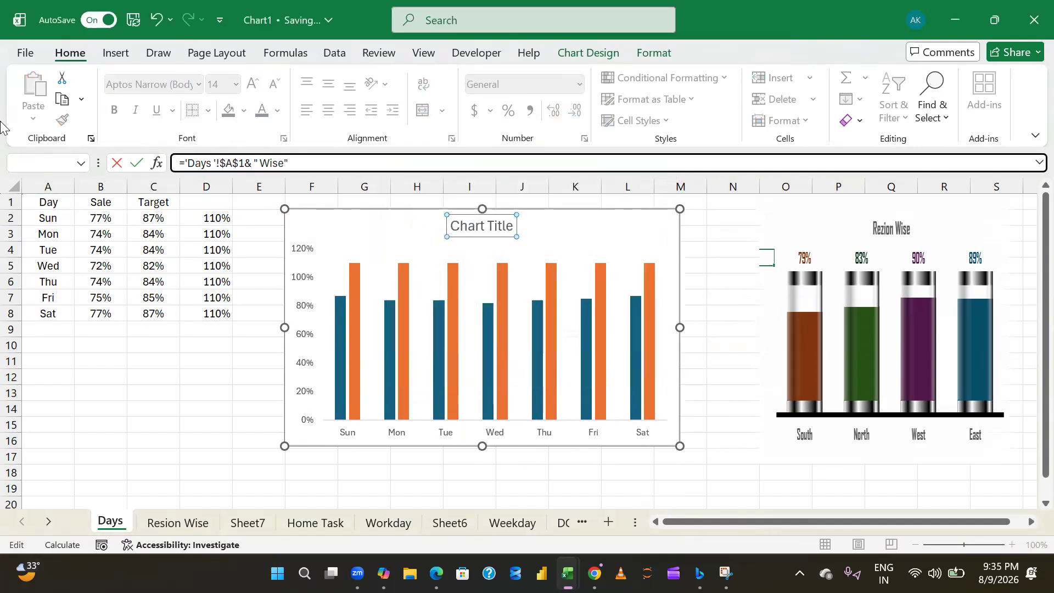
pyautogui.click(246, 163)
pyautogui.press('Right')
pyautogui.press('Return')
pyautogui.press('Return')
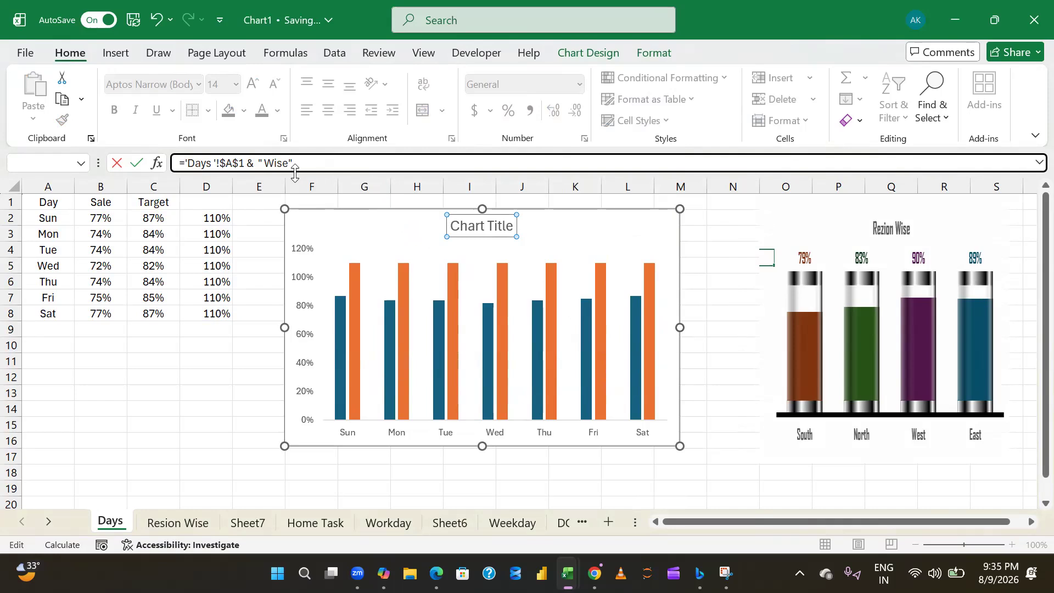
pyautogui.press('Escape')
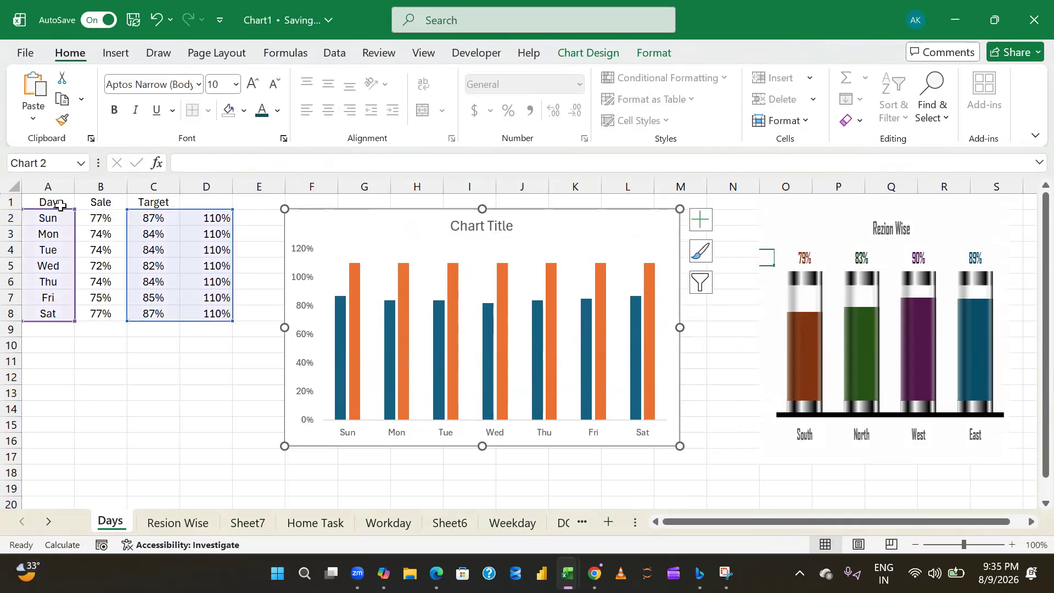
# - Change the header in A1 to Day Wise
pyautogui.click(61, 205)
pyautogui.click(224, 167)
pyautogui.write('Wise')
pyautogui.press('Return')
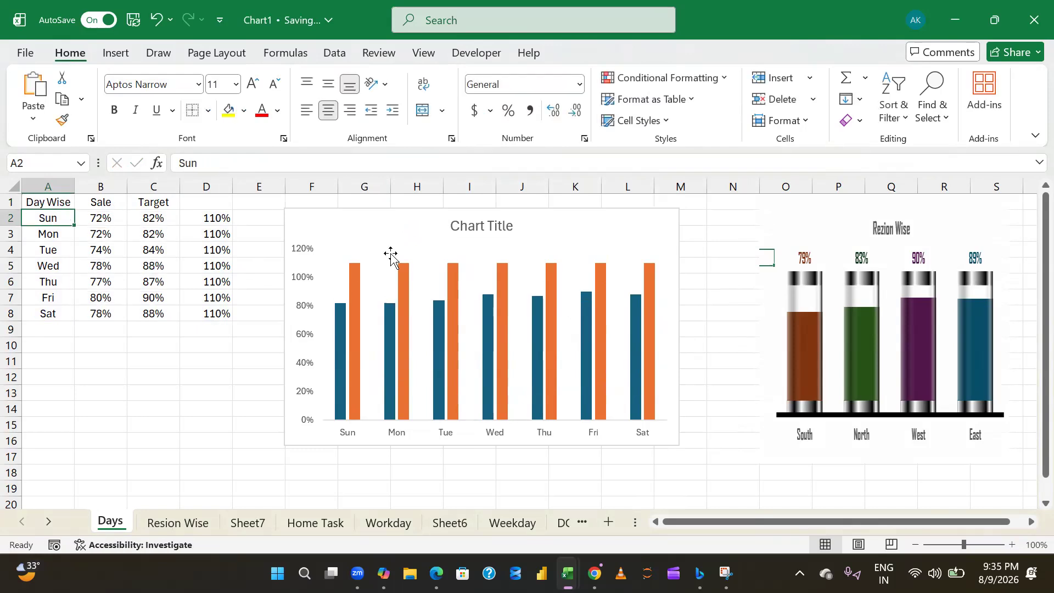
# - Link the chart title to cell A1 of the Days sheet
pyautogui.click(473, 225)
pyautogui.click(254, 155)
pyautogui.write('=')
pyautogui.click(40, 207)
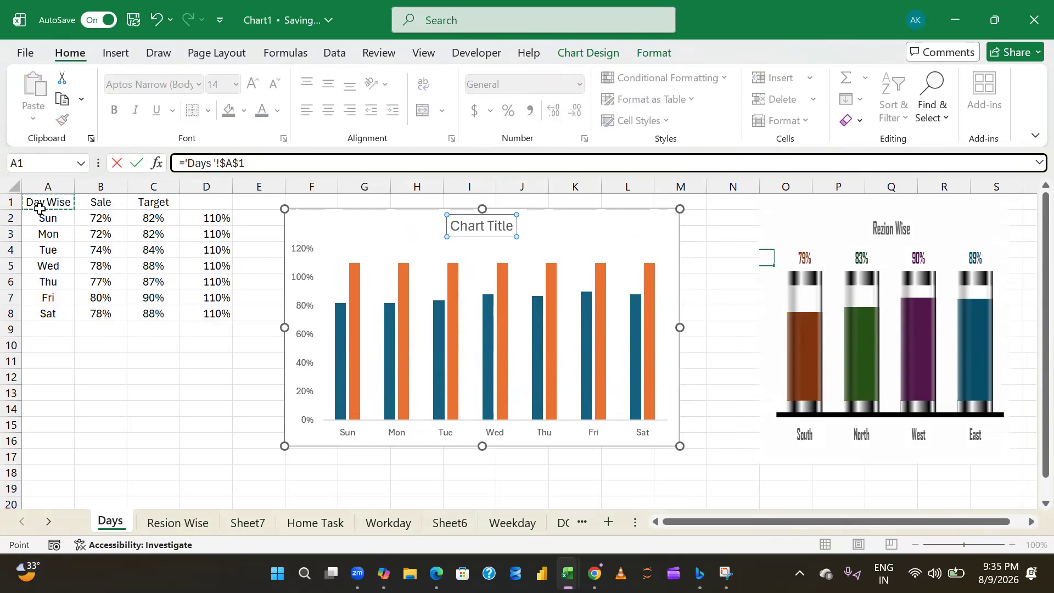
pyautogui.press('Return')
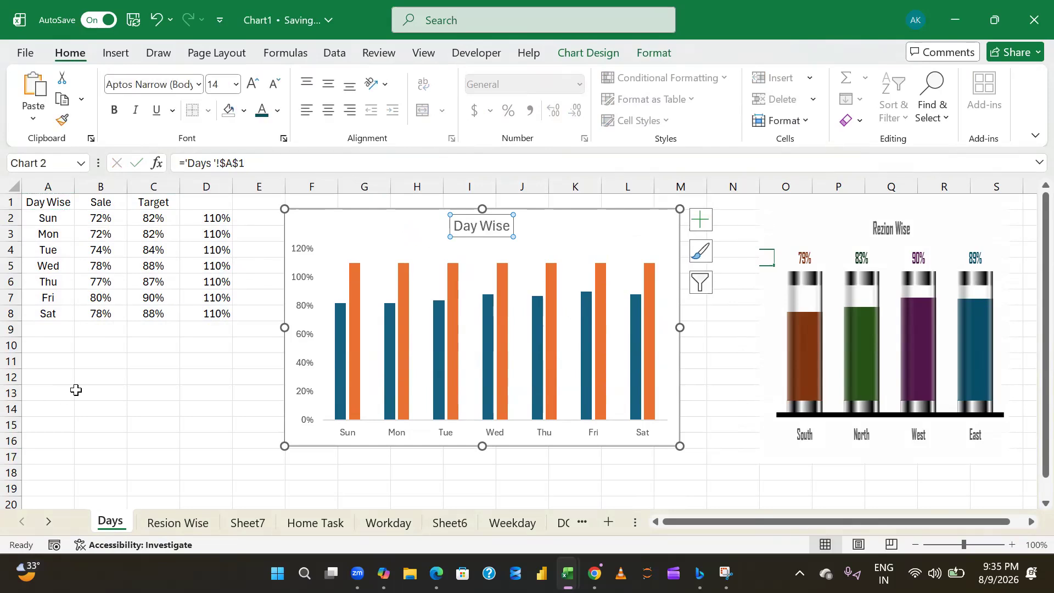
# - Try to extend the chart title's link to A1 by appending " Report" to its formula
pyautogui.click(272, 165)
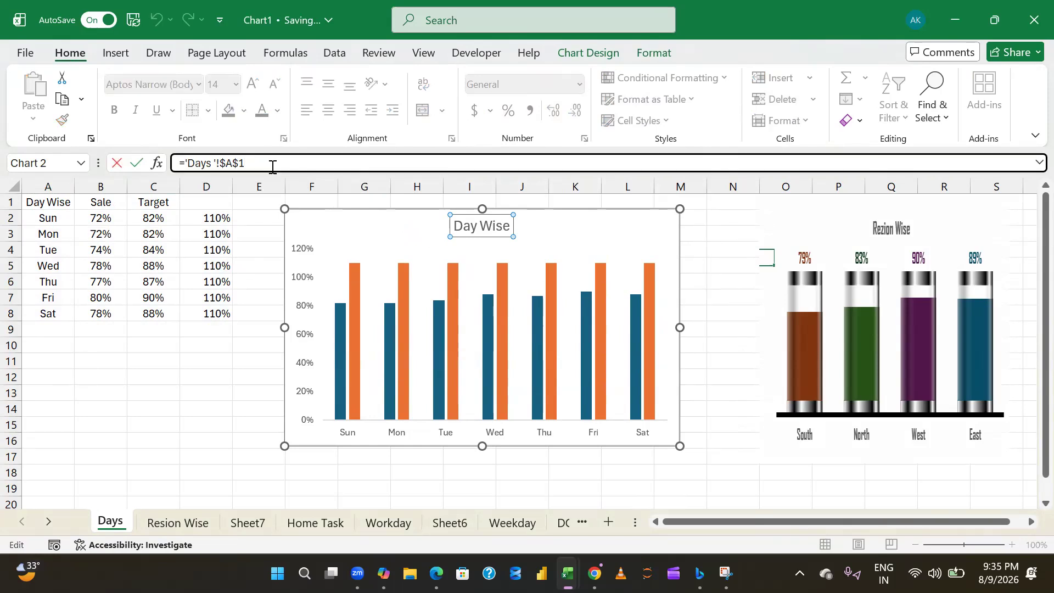
pyautogui.write('&" Report"')
pyautogui.press('Return')
pyautogui.press('Return')
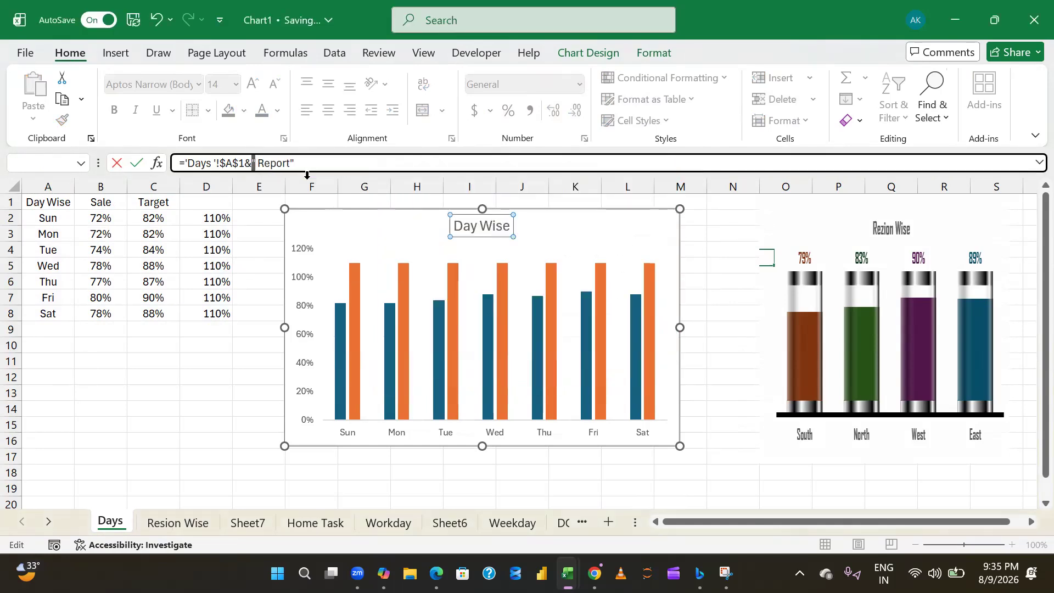
pyautogui.click(310, 168)
pyautogui.click(245, 163)
pyautogui.press('Right')
pyautogui.press('Return')
pyautogui.press('Escape')
pyautogui.press('Escape')
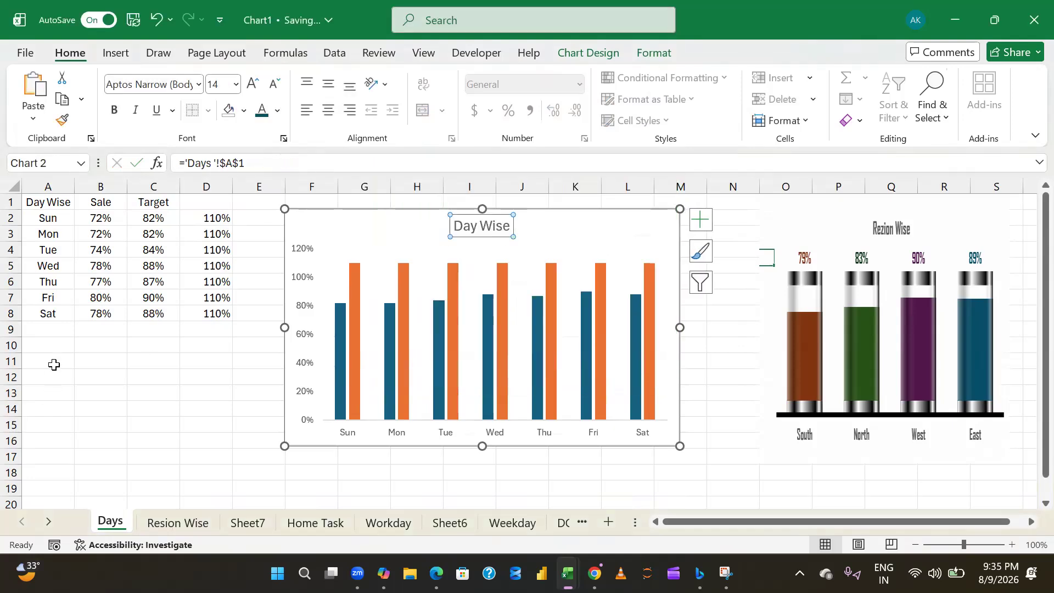
pyautogui.click(267, 200)
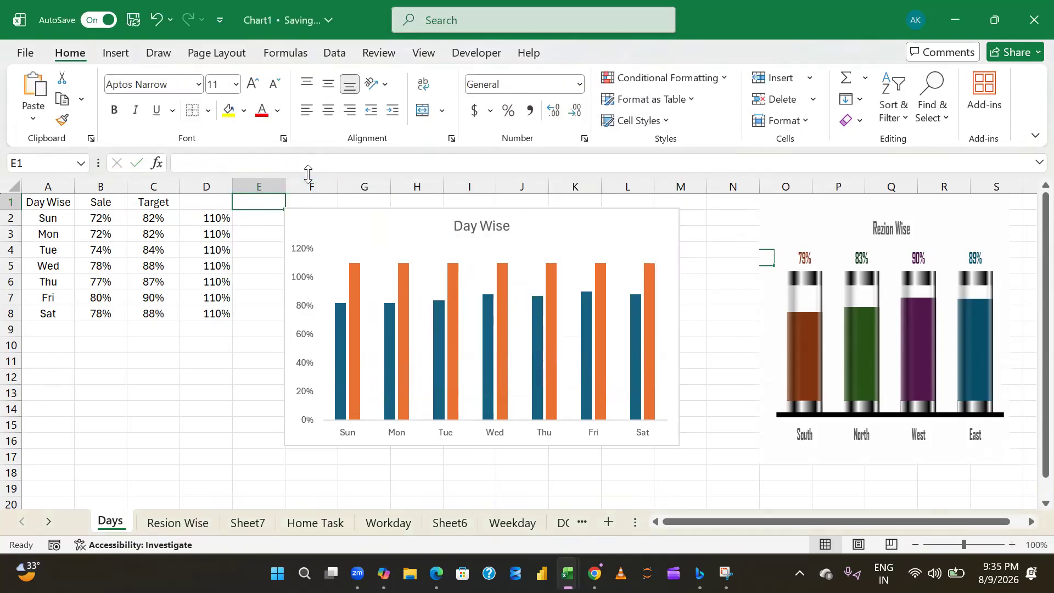
pyautogui.write('=')
pyautogui.press('Left')
pyautogui.press('Left')
pyautogui.press('Left')
# - Try to enter a formula in D1 that joins the A1 header with additional text
pyautogui.press('Left')
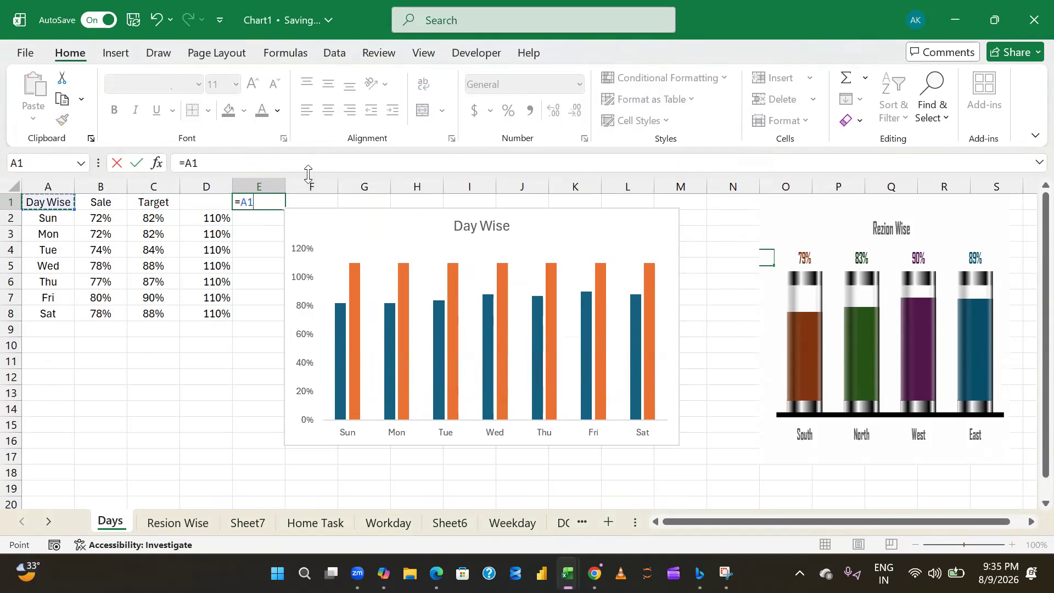
pyautogui.press('Escape')
pyautogui.press('Left')
pyautogui.write('=')
pyautogui.press('Left')
pyautogui.press('Left')
pyautogui.press('Left')
pyautogui.write('&":')
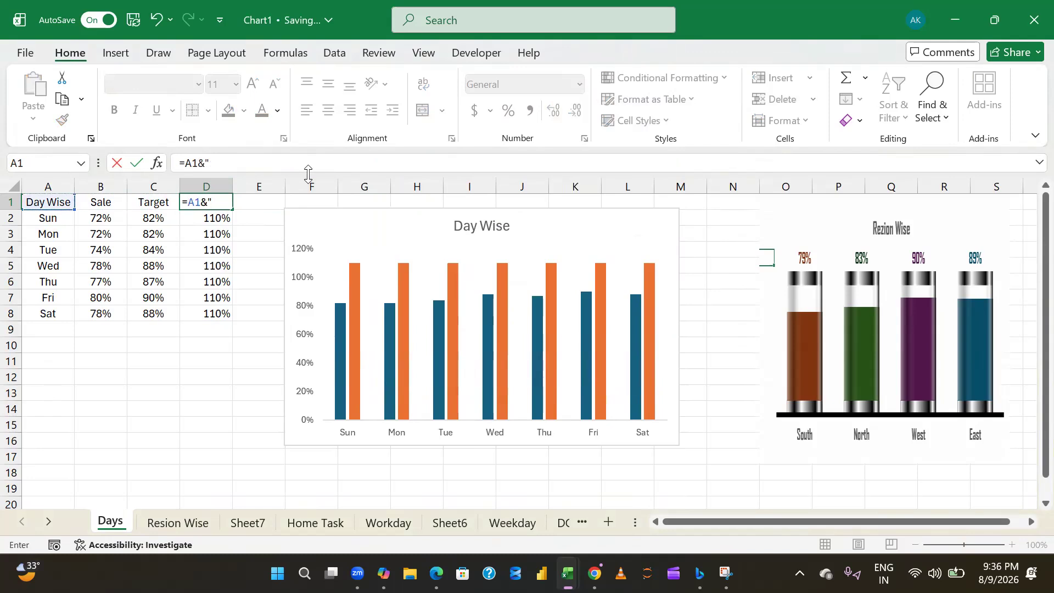
pyautogui.write(' Report')
pyautogui.press('Return')
pyautogui.press('Up')
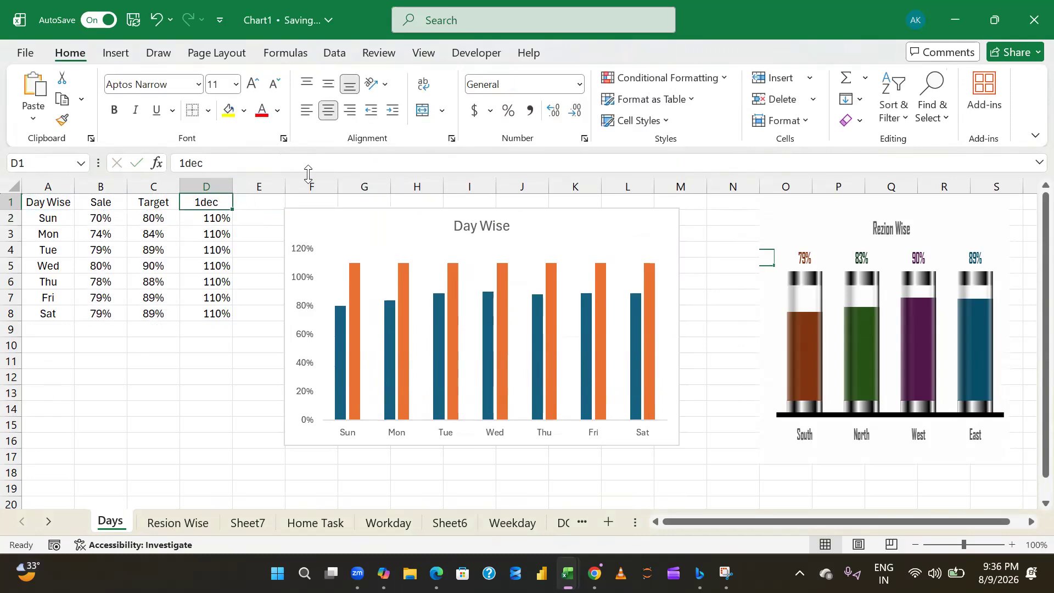
# - Replace the content of D1 with a formula that references the Day Wise header in A1
pyautogui.click(232, 158)
pyautogui.press('BackSpace')
pyautogui.press('BackSpace')
pyautogui.press('BackSpace')
pyautogui.press('BackSpace')
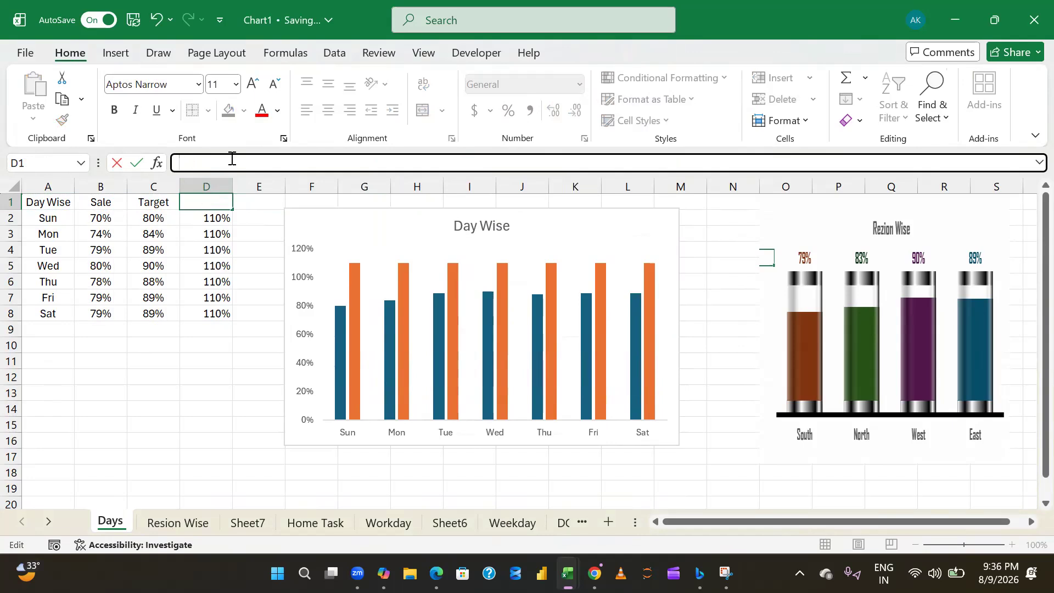
pyautogui.write('=')
pyautogui.click(64, 199)
pyautogui.press('Return')
pyautogui.press('Up')
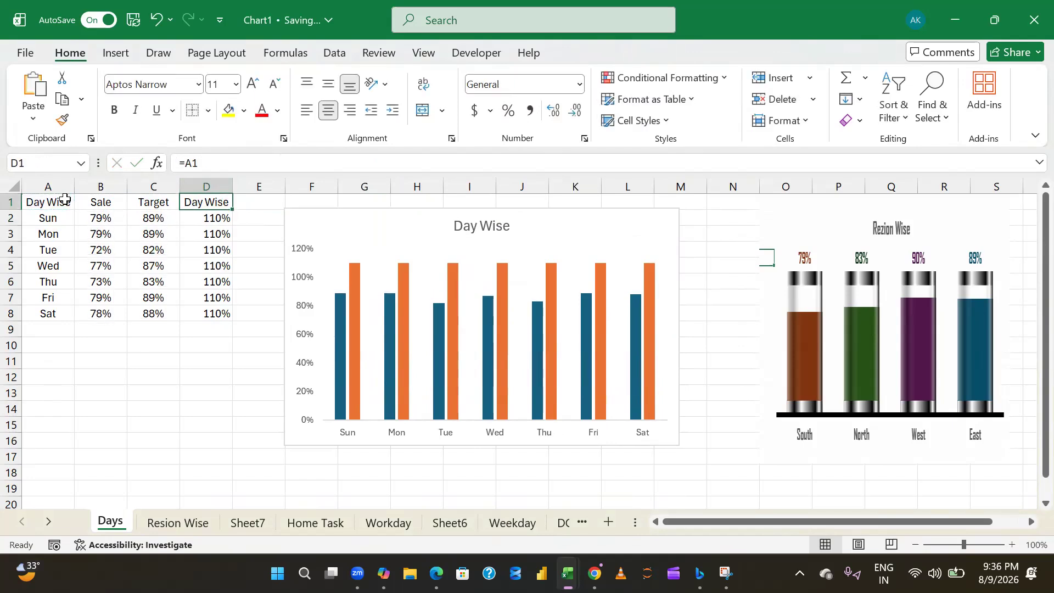
# - Extend the formula in D1 to =A1&" Report"
pyautogui.click(237, 165)
pyautogui.write('&" Report')
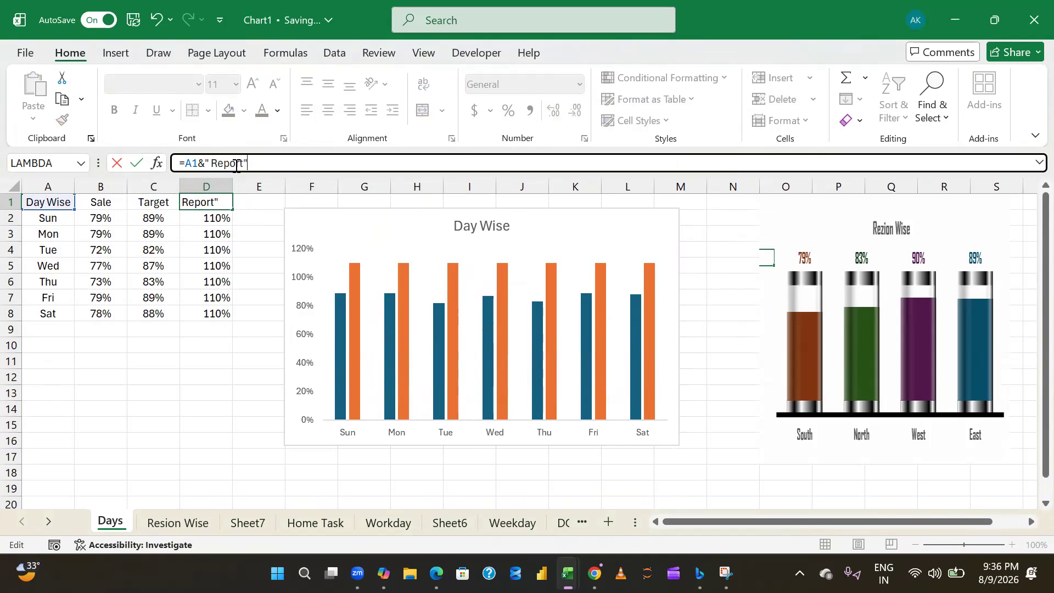
pyautogui.press('Return')
pyautogui.press('Up')
pyautogui.press('o')
pyautogui.press('i')
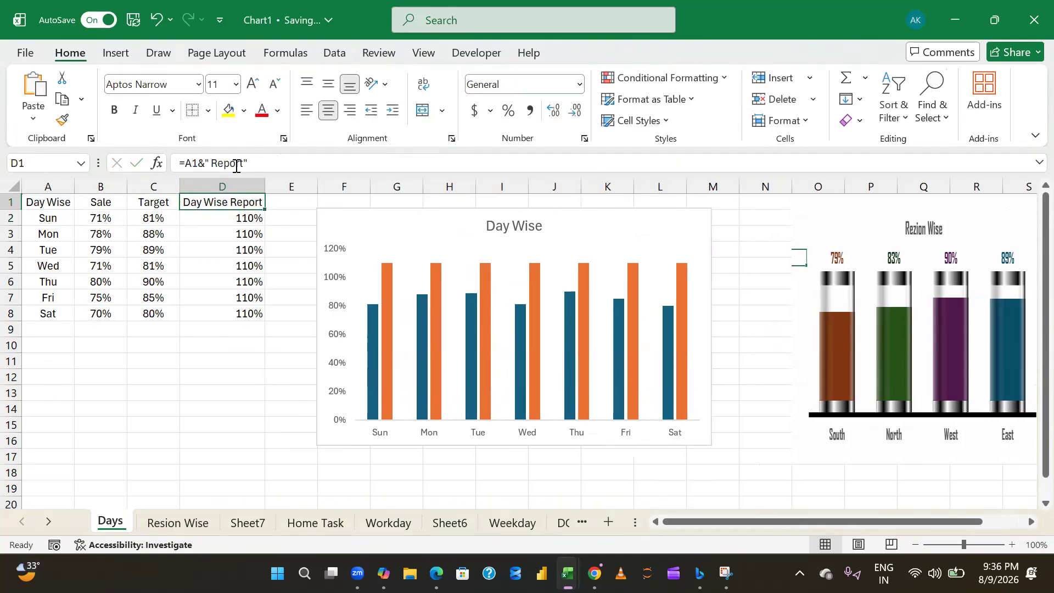
# - Change the chart title's link to cell D1 of the Days sheet
pyautogui.click(515, 223)
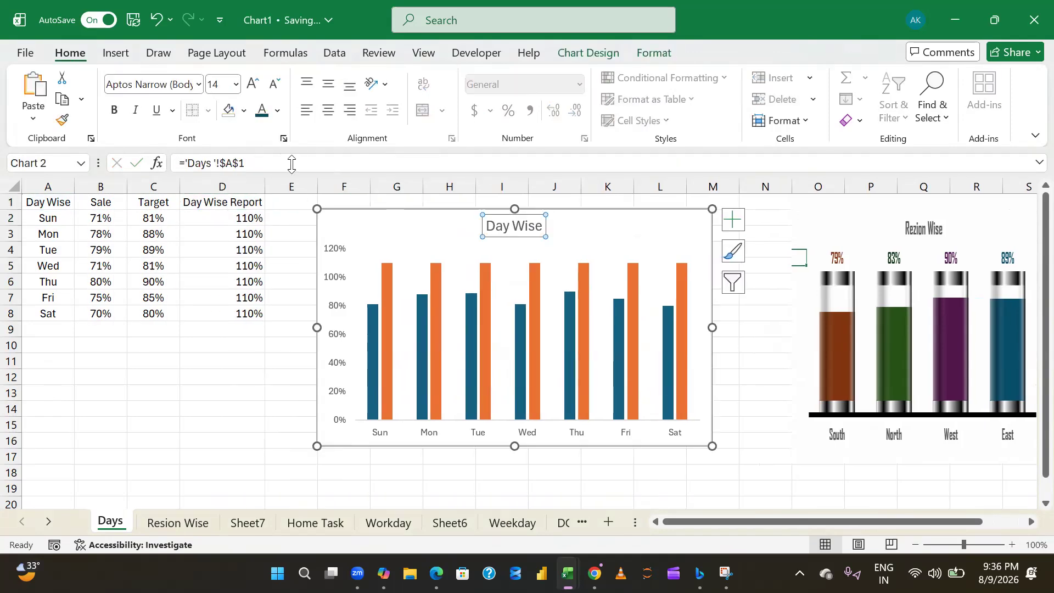
pyautogui.moveTo(232, 164); pyautogui.dragTo(239, 163)
pyautogui.press('Left')
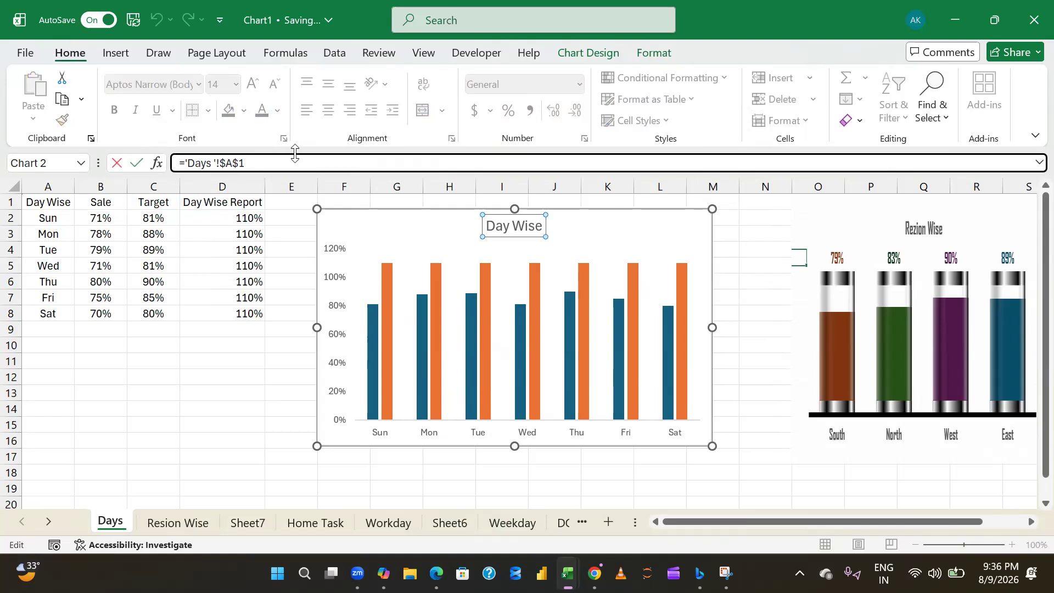
pyautogui.press('BackSpace')
pyautogui.write('D')
pyautogui.press('Return')
pyautogui.click(207, 375)
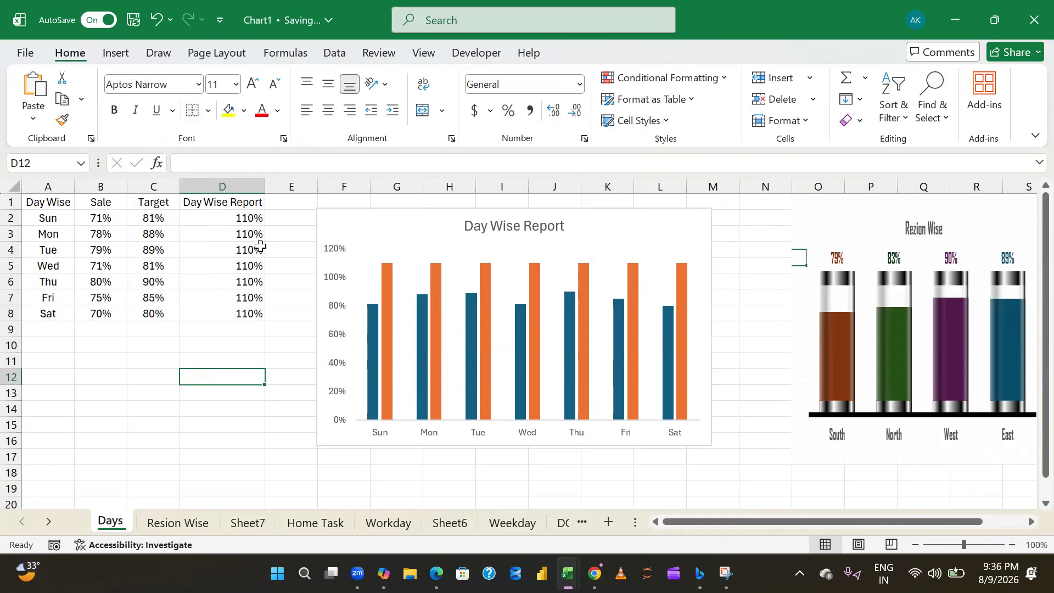
# - Set the maximum bound of the chart's vertical axis to 1.1
pyautogui.click(248, 220)
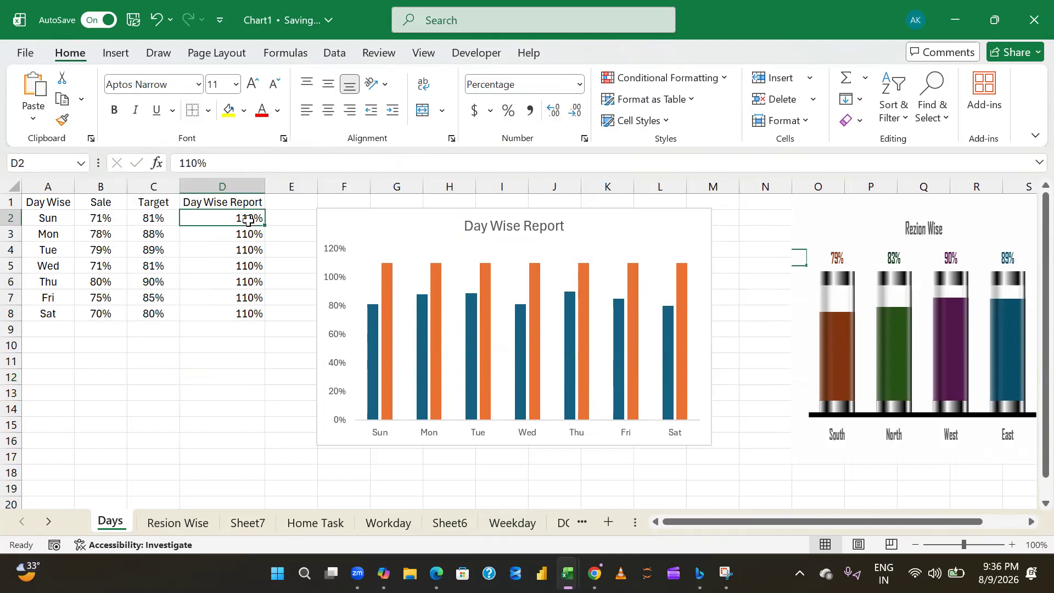
pyautogui.click(340, 255)
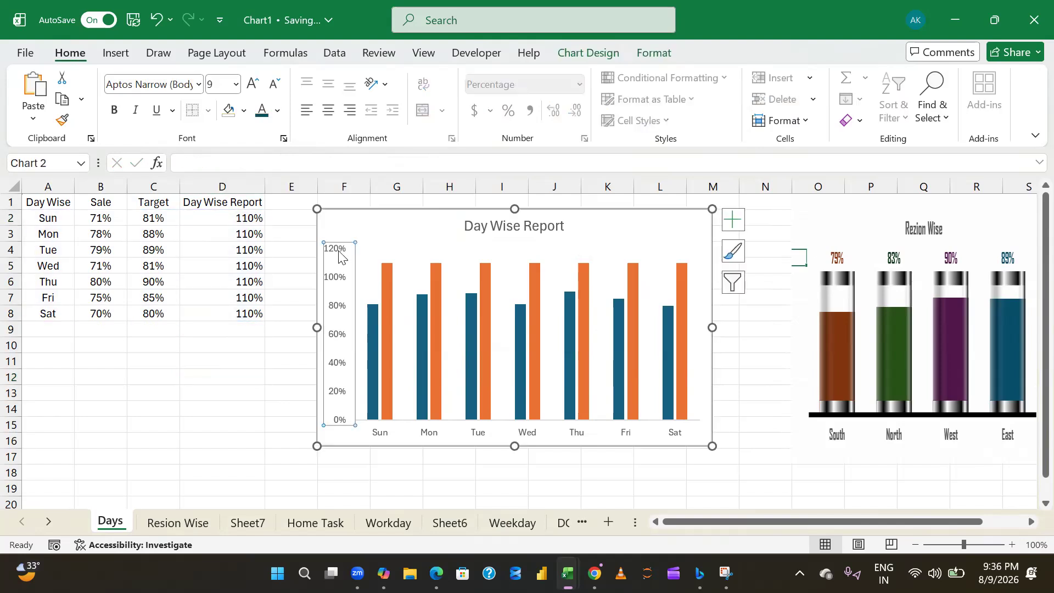
pyautogui.rightClick(341, 255)
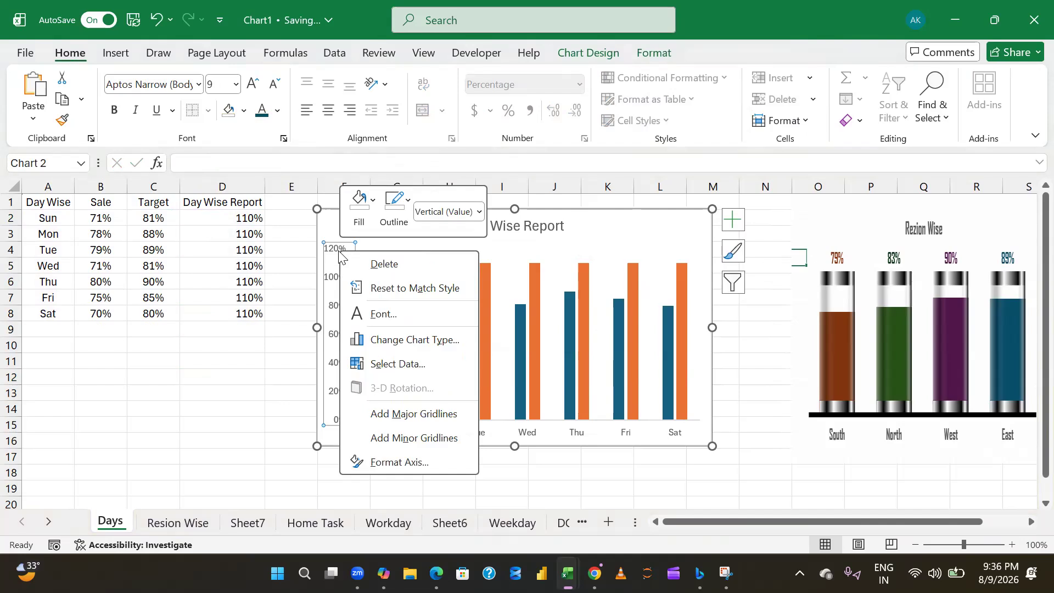
pyautogui.click(444, 473)
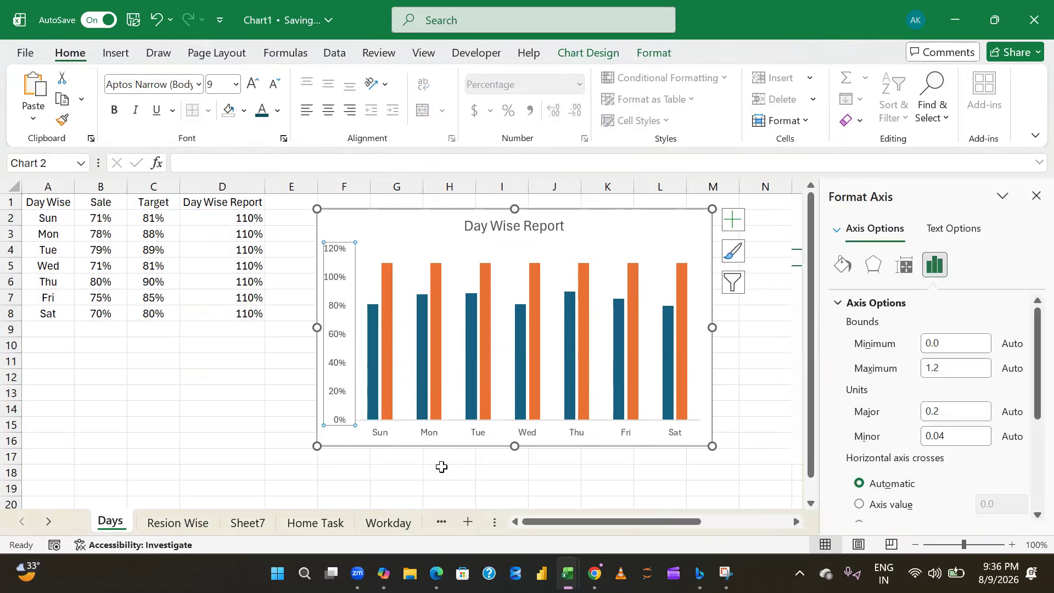
pyautogui.click(970, 367)
pyautogui.press('BackSpace')
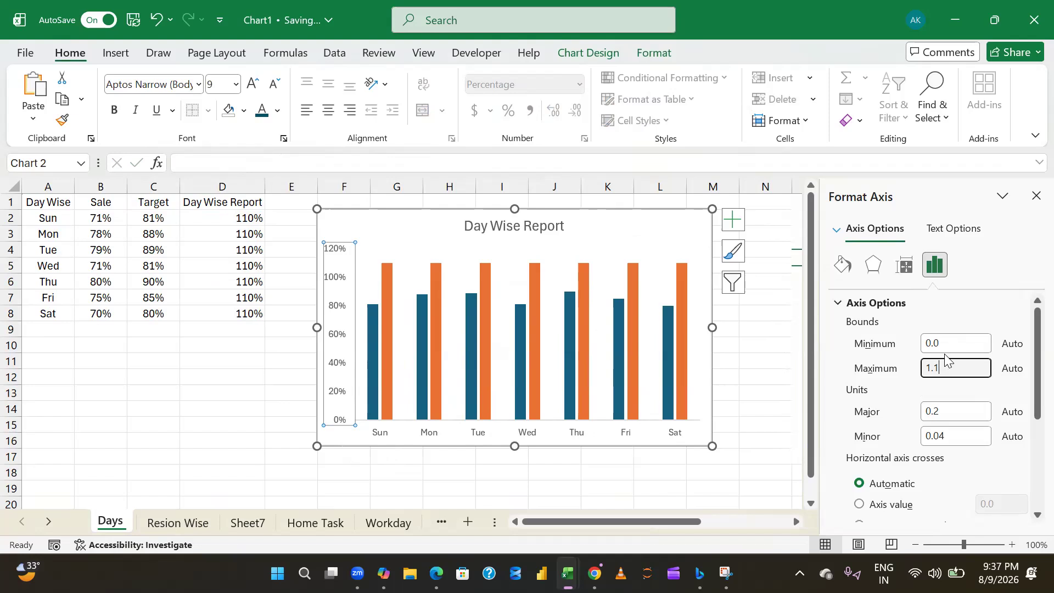
pyautogui.press('Return')
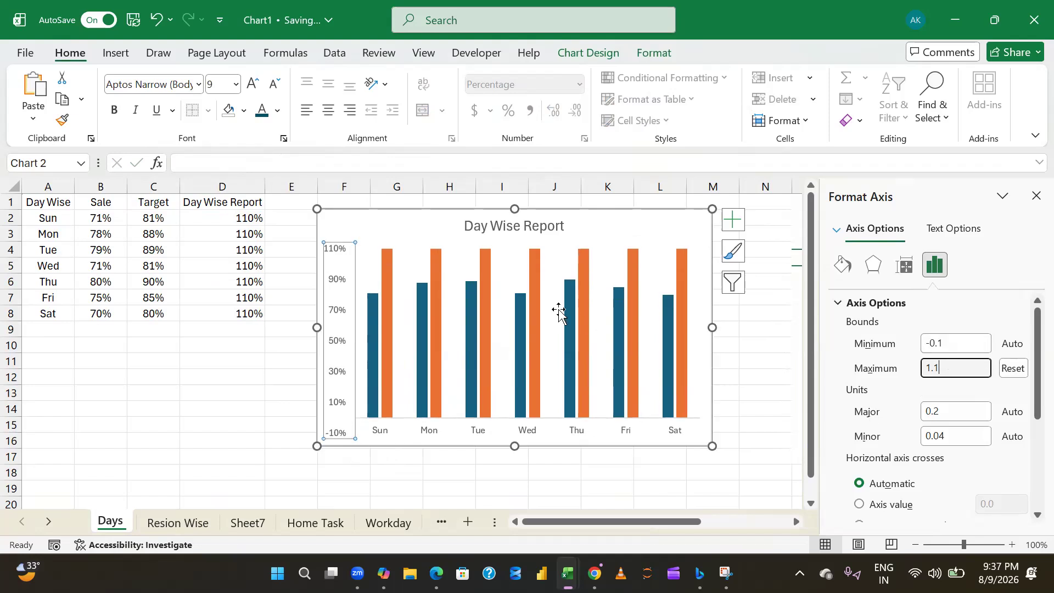
# - Delete the chart's vertical axis and shift the chart slightly closer to the data table
pyautogui.click(1036, 196)
pyautogui.press('Delete')
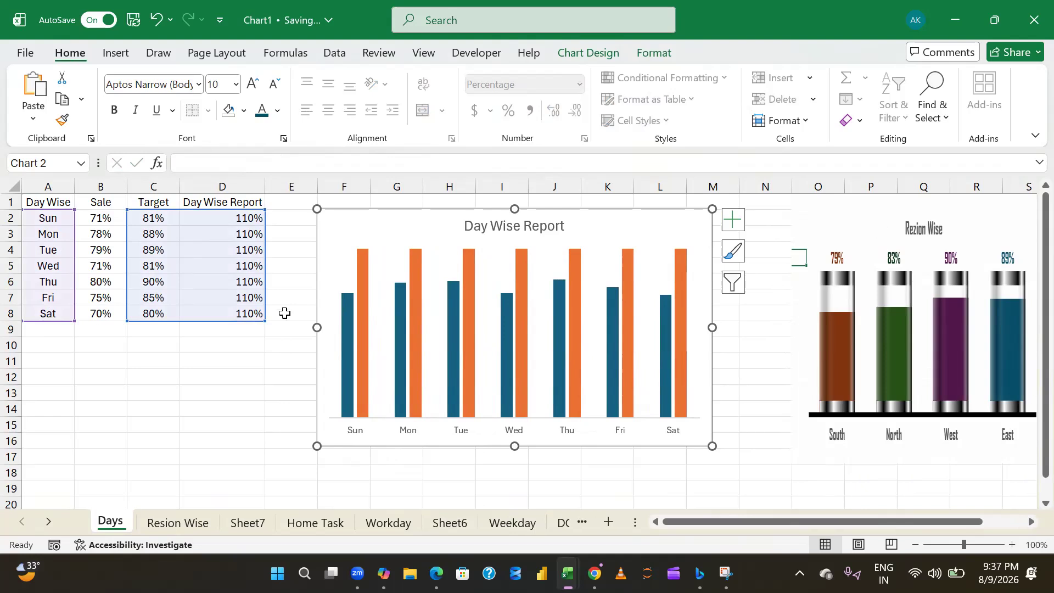
pyautogui.moveTo(331, 235); pyautogui.dragTo(313, 228)
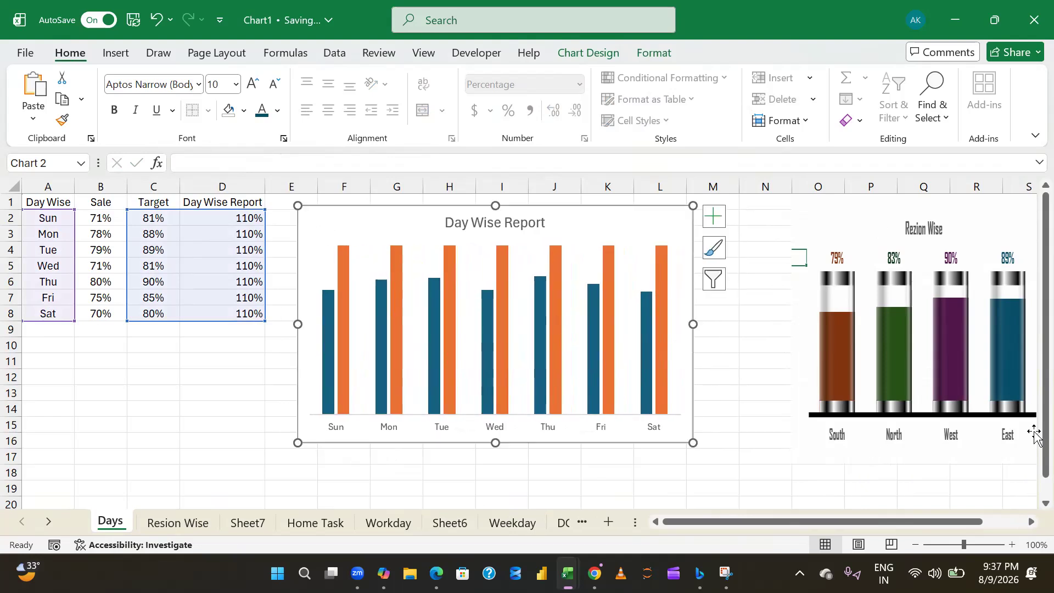
# - Format the chart's horizontal axis day labels as bold, size 14, in the Agency FB font
pyautogui.click(354, 426)
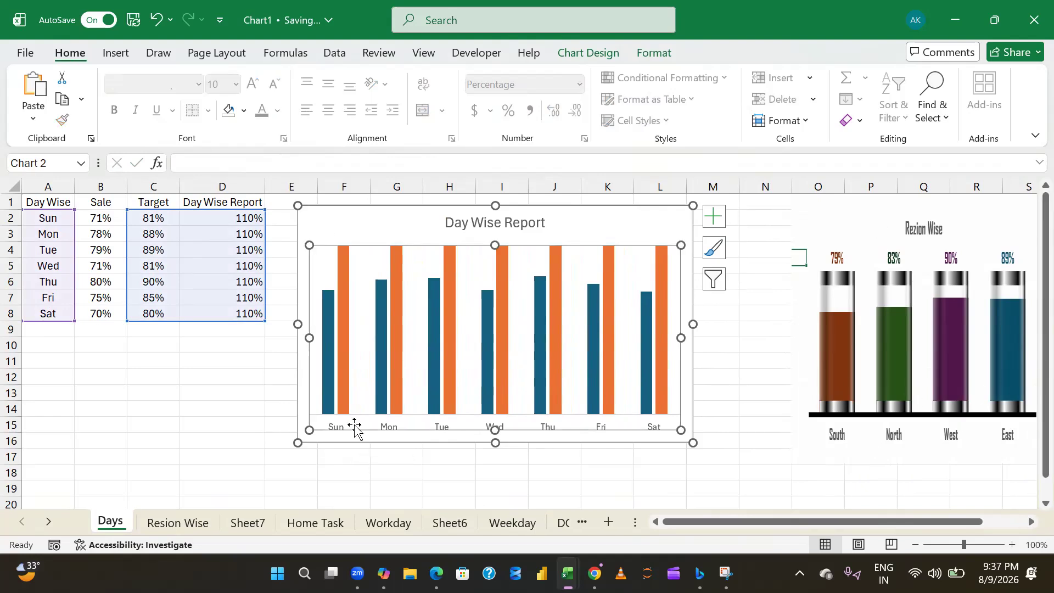
pyautogui.click(337, 428)
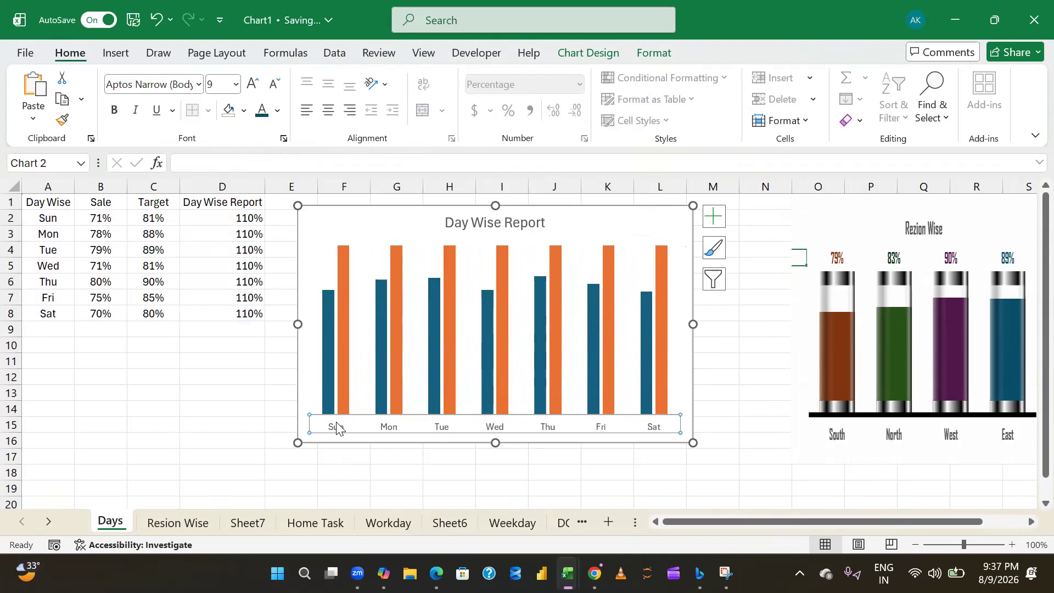
pyautogui.hotkey('ctrl', 'b')
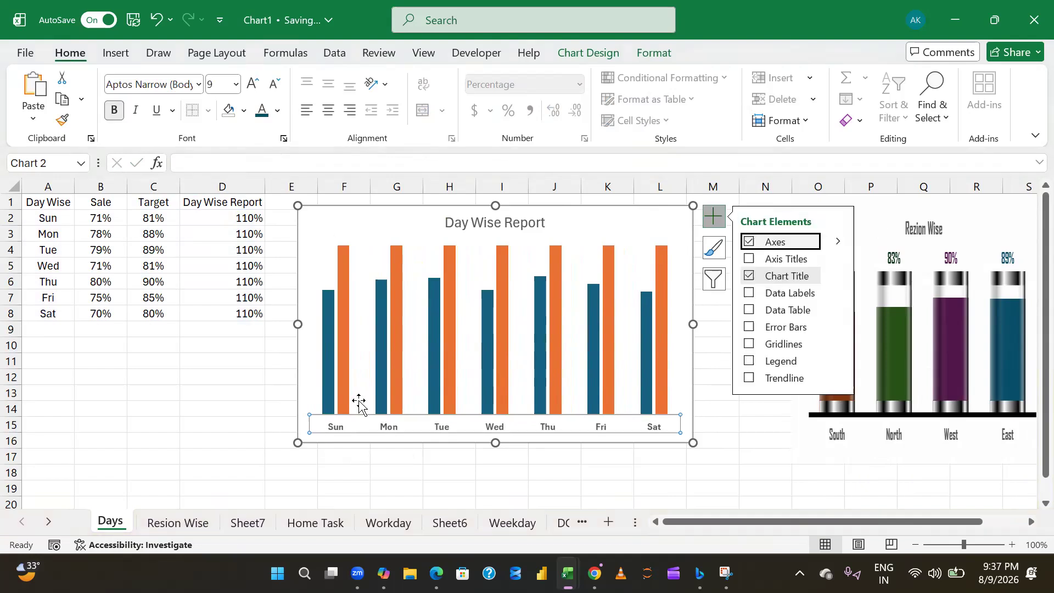
pyautogui.click(214, 82)
pyautogui.write('14')
pyautogui.press('Return')
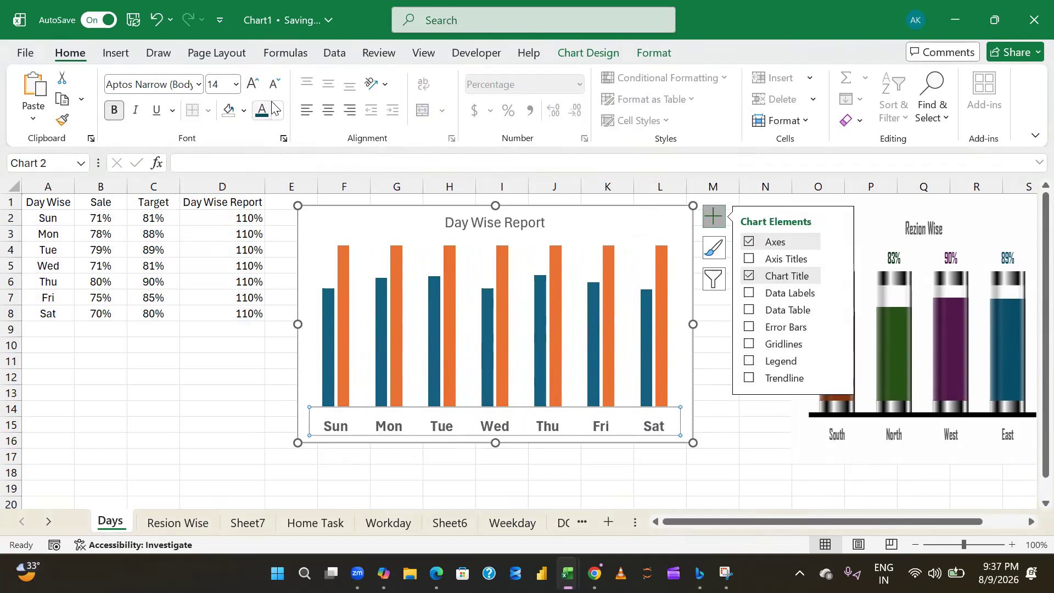
pyautogui.click(155, 88)
pyautogui.click(199, 84)
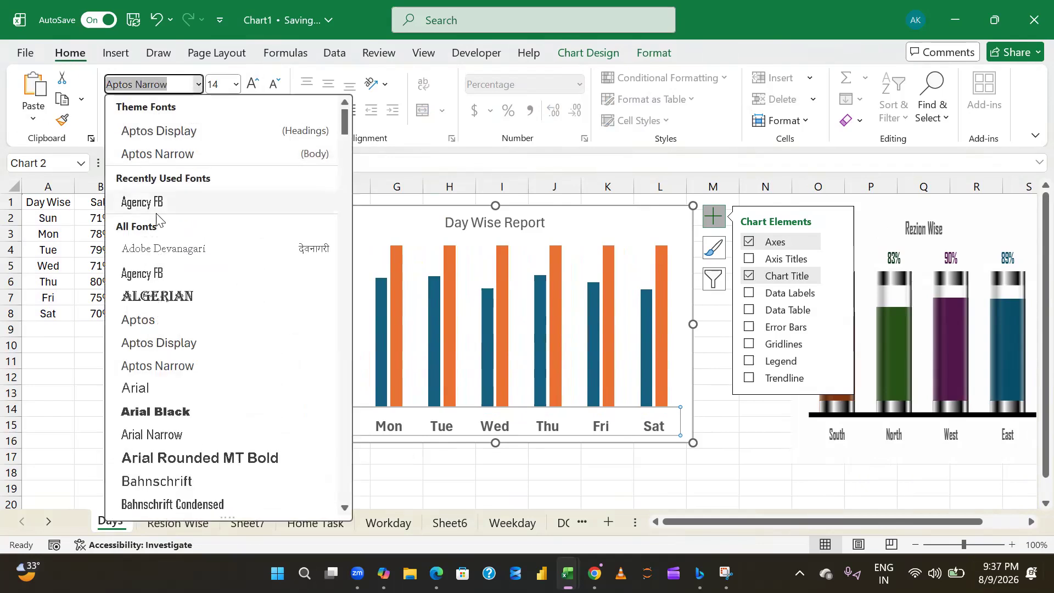
pyautogui.click(142, 203)
pyautogui.click(206, 395)
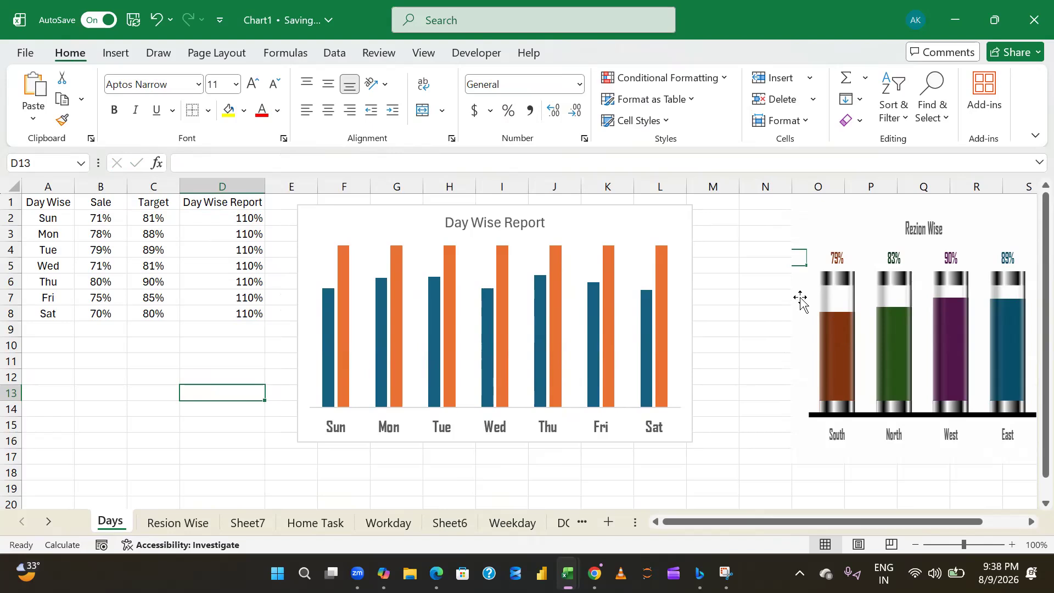
# - Hide the sheet's gridlines and move the Rezion Wise reference picture over the data columns, beside the chart
pyautogui.hotkey('alt', 'w')
pyautogui.press('v')
pyautogui.press('g')
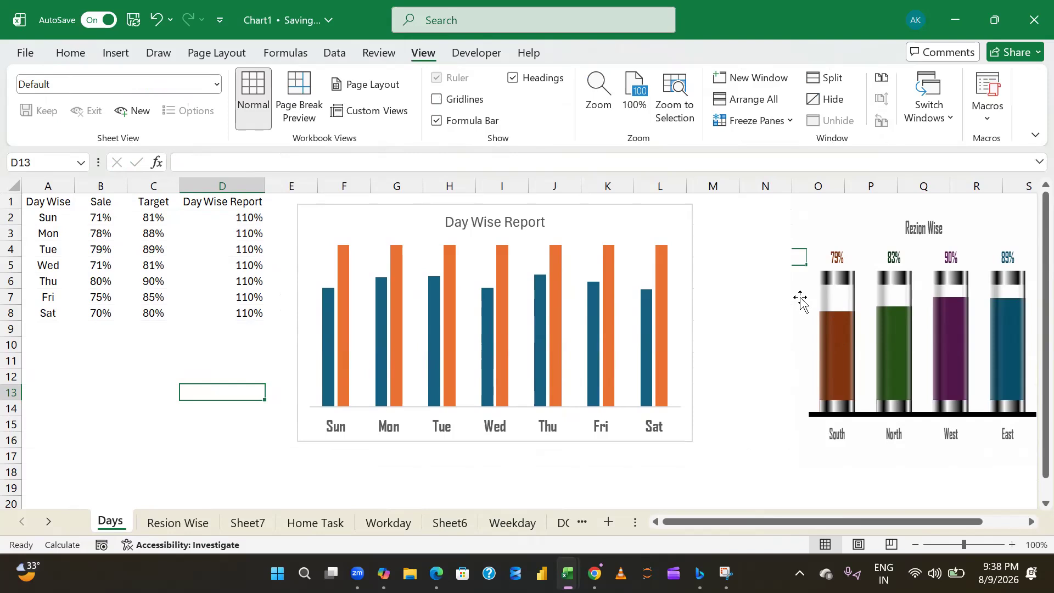
pyautogui.moveTo(871, 287); pyautogui.dragTo(106, 253)
pyautogui.click(849, 294)
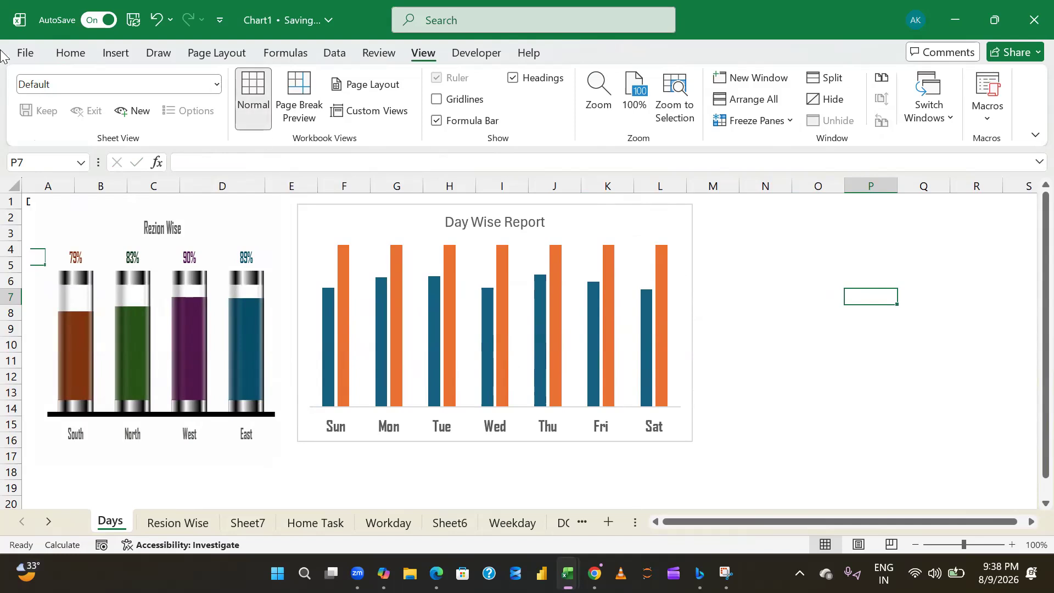
# - Draw a rectangle shape about 0.98" wide and 0.19" high in the empty area around columns O and P
pyautogui.click(123, 55)
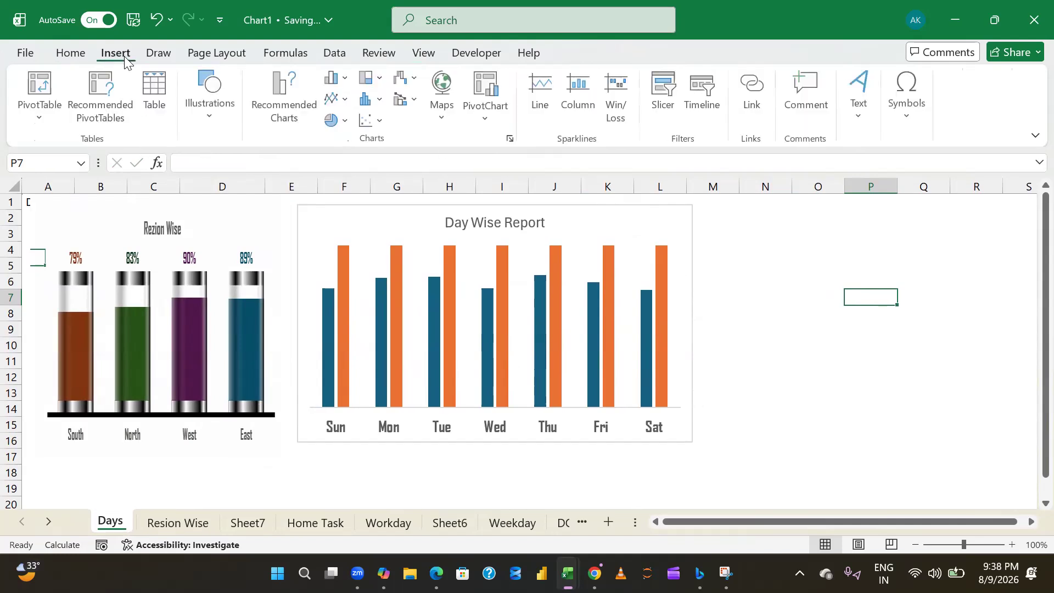
pyautogui.click(198, 115)
pyautogui.click(239, 187)
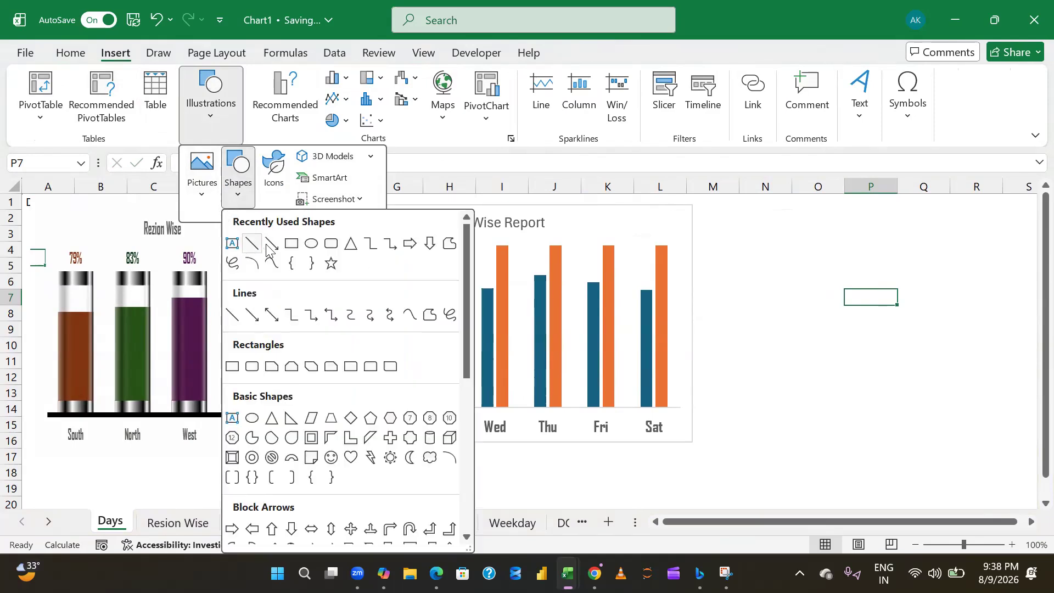
pyautogui.click(291, 243)
pyautogui.moveTo(805, 214); pyautogui.dragTo(885, 230)
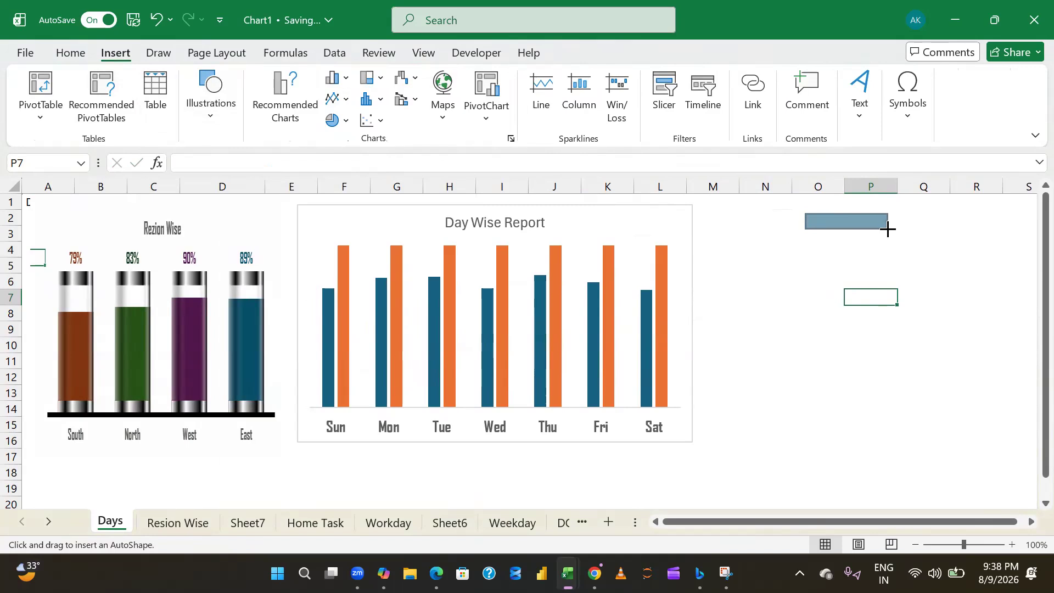
pyautogui.moveTo(883, 230); pyautogui.dragTo(884, 229)
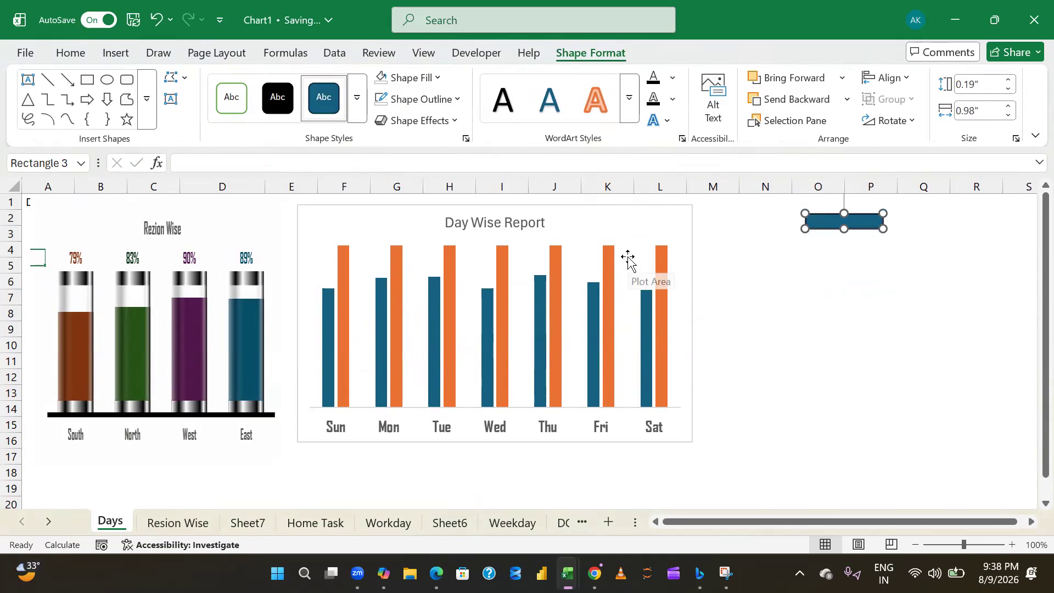
pyautogui.click(872, 260)
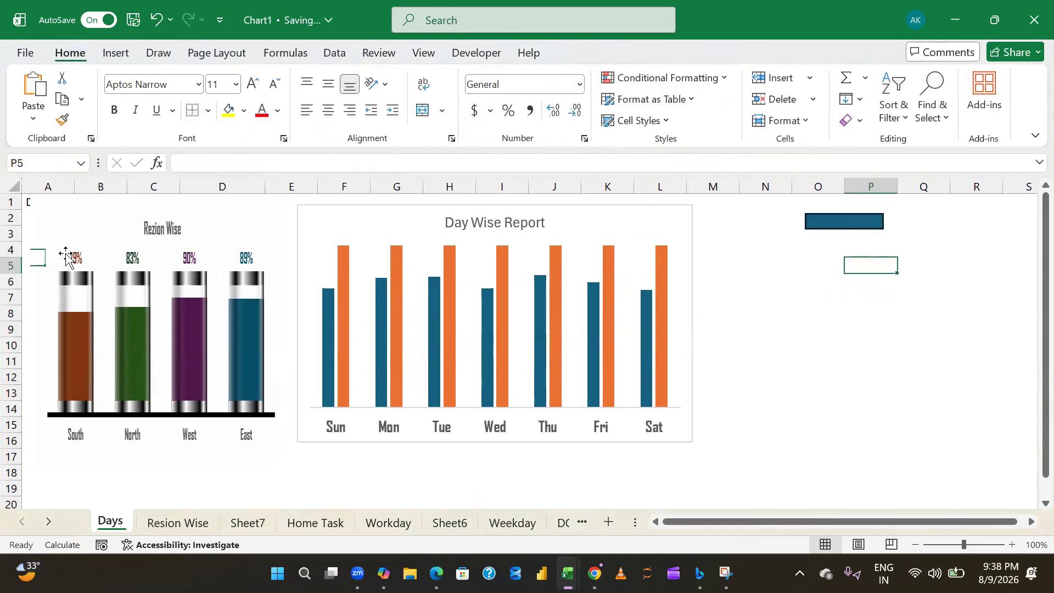
# - Open the formatting options for the small rectangle and apply a gradient fill to it
pyautogui.click(828, 220)
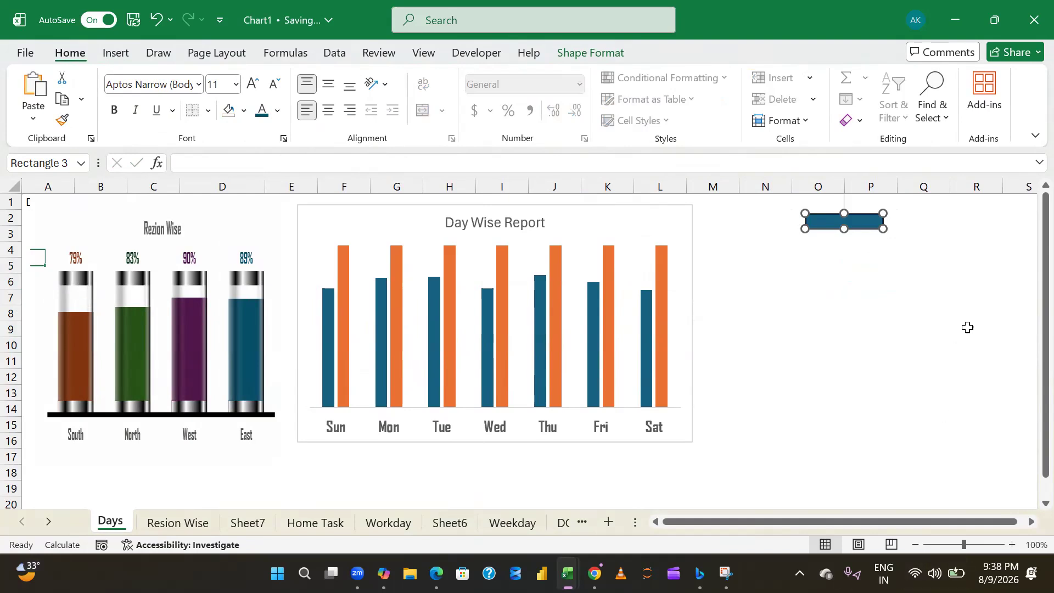
pyautogui.click(865, 310)
pyautogui.click(844, 231)
pyautogui.rightClick(830, 229)
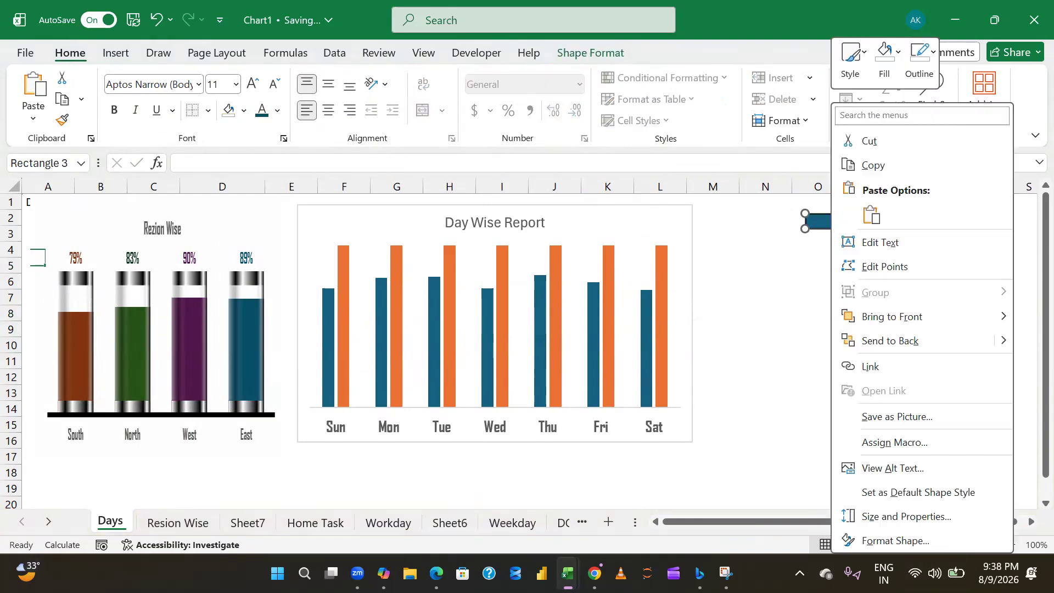
pyautogui.click(880, 542)
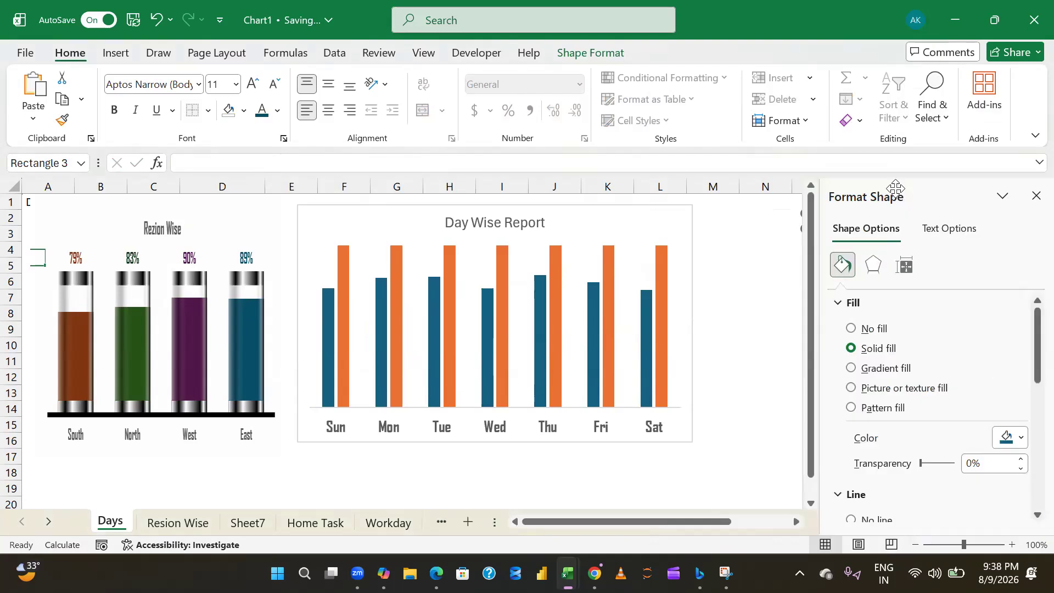
pyautogui.moveTo(904, 195); pyautogui.dragTo(639, 153)
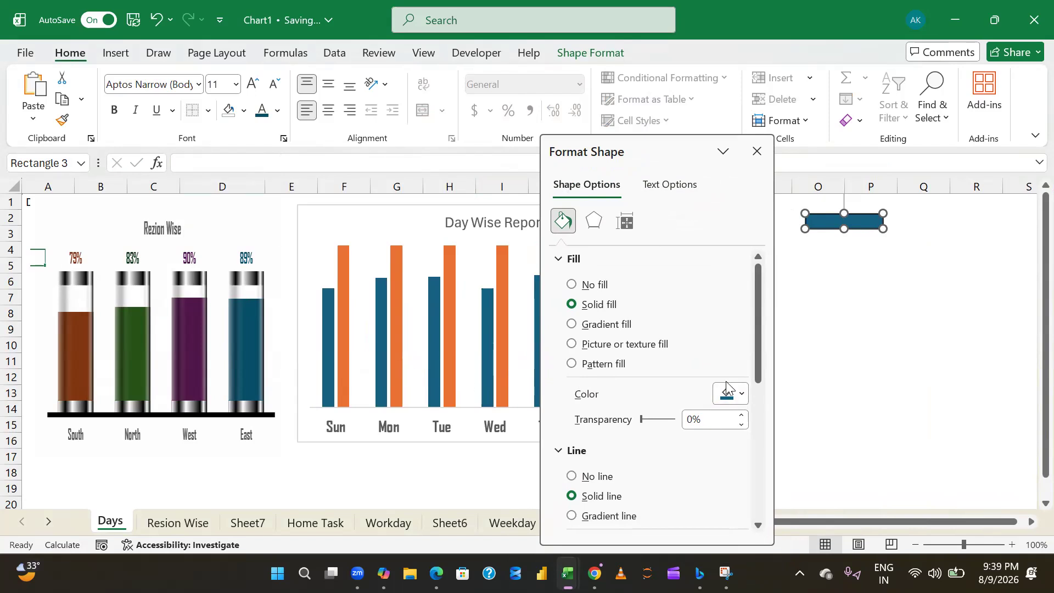
pyautogui.click(573, 325)
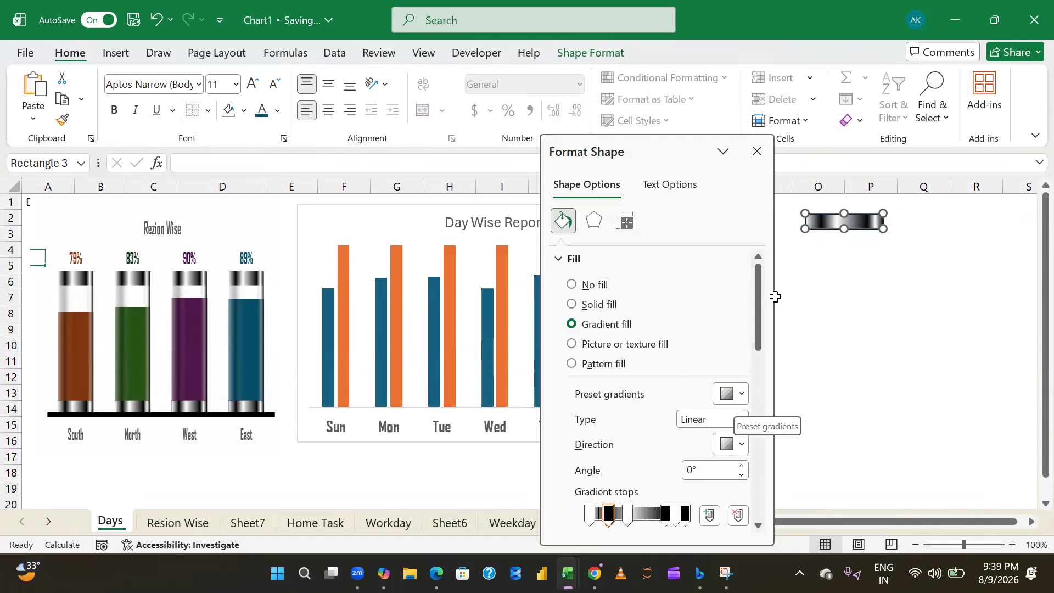
# - Remove the intermediate gradient stops from the rectangle's fill, keeping only the white and black end stops
pyautogui.moveTo(761, 296); pyautogui.dragTo(761, 331)
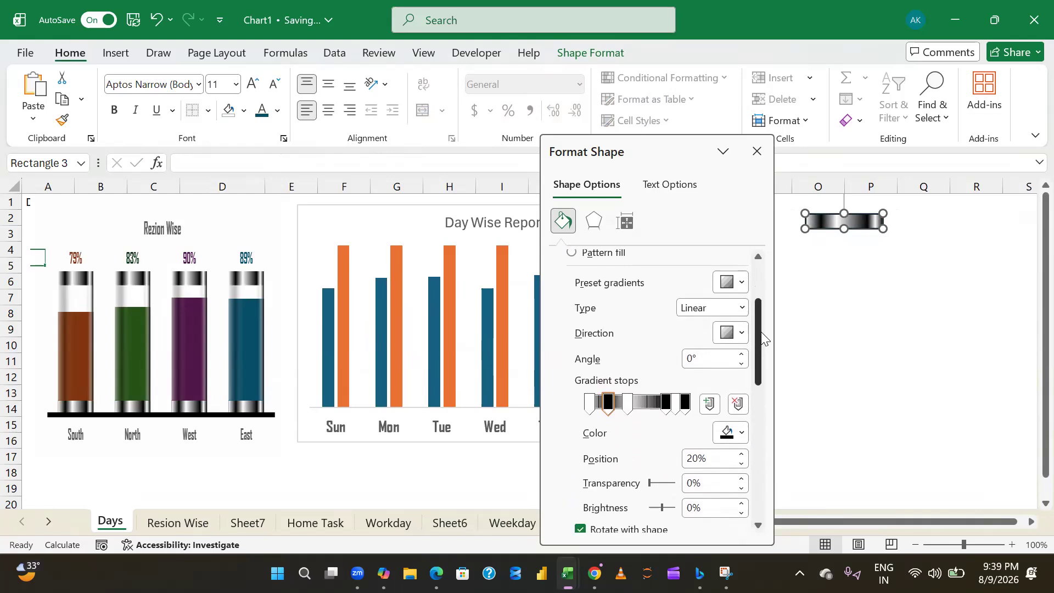
pyautogui.click(736, 408)
pyautogui.click(737, 407)
pyautogui.click(736, 408)
pyautogui.click(736, 407)
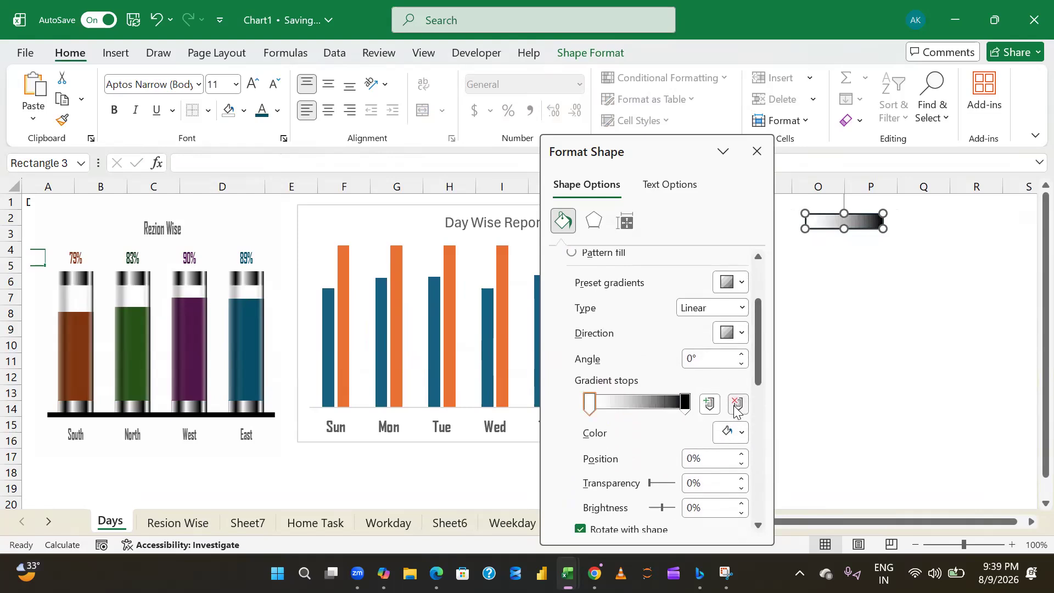
# - Add four gradient stops to the small rectangle's fill between the white and black end stops
pyautogui.click(687, 409)
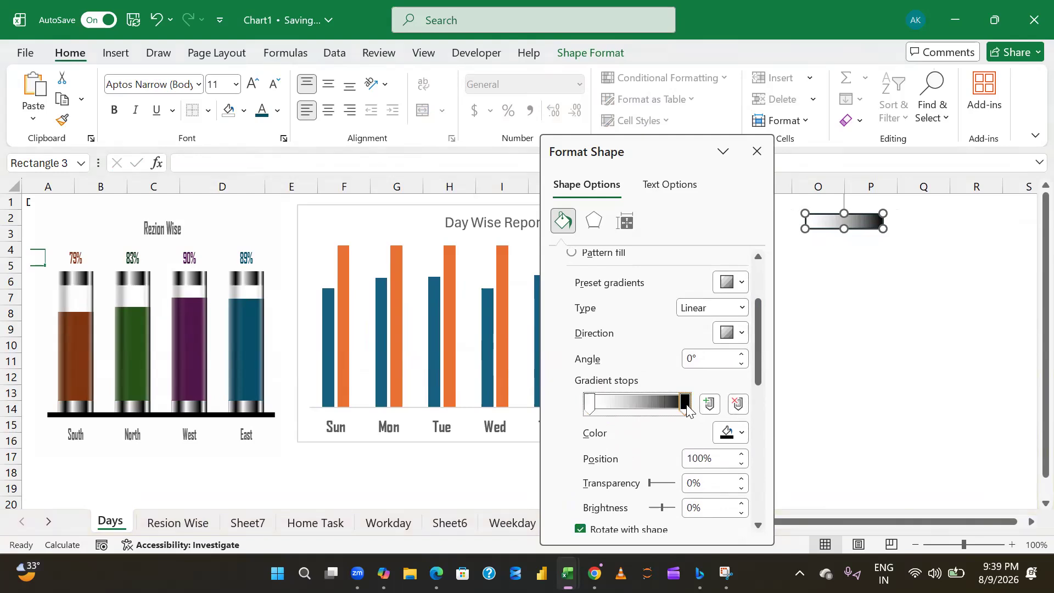
pyautogui.click(736, 407)
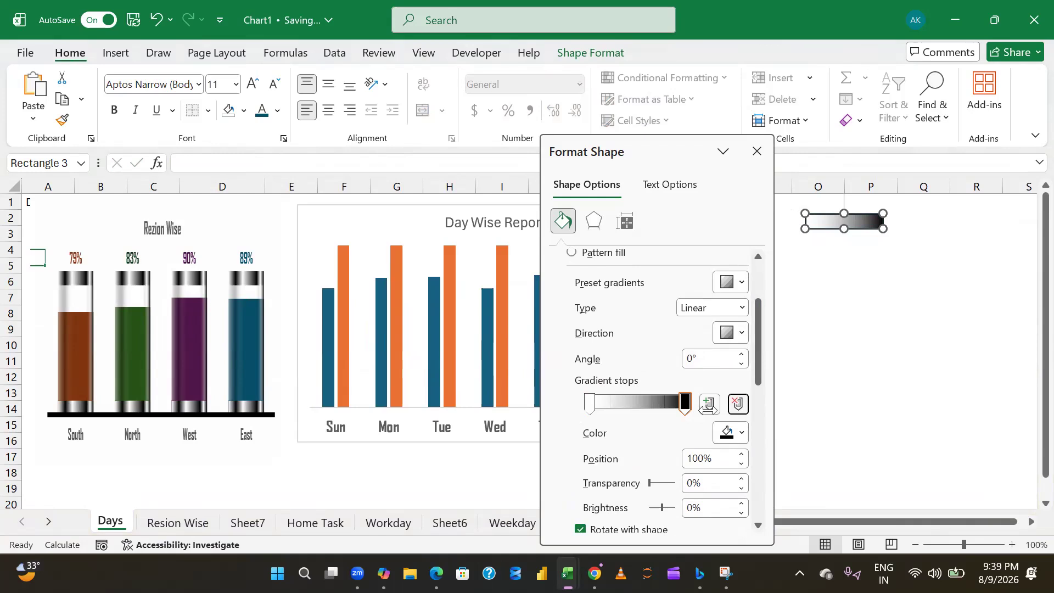
pyautogui.click(709, 403)
pyautogui.click(709, 404)
pyautogui.click(710, 403)
pyautogui.click(709, 404)
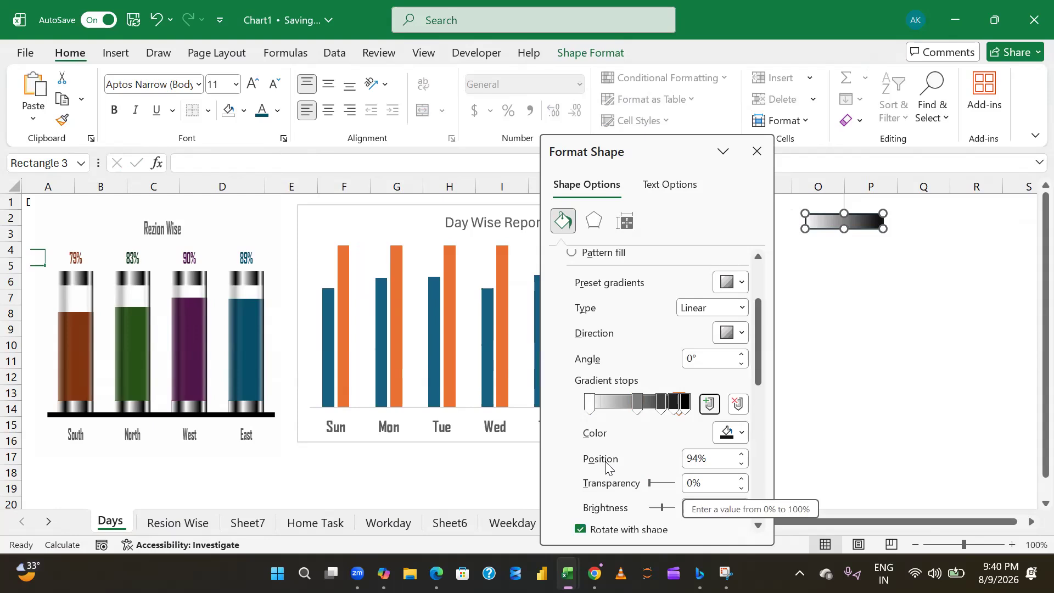
# - Set the second gradient stop's position to 20% and the third stop's position to 40%
pyautogui.click(590, 405)
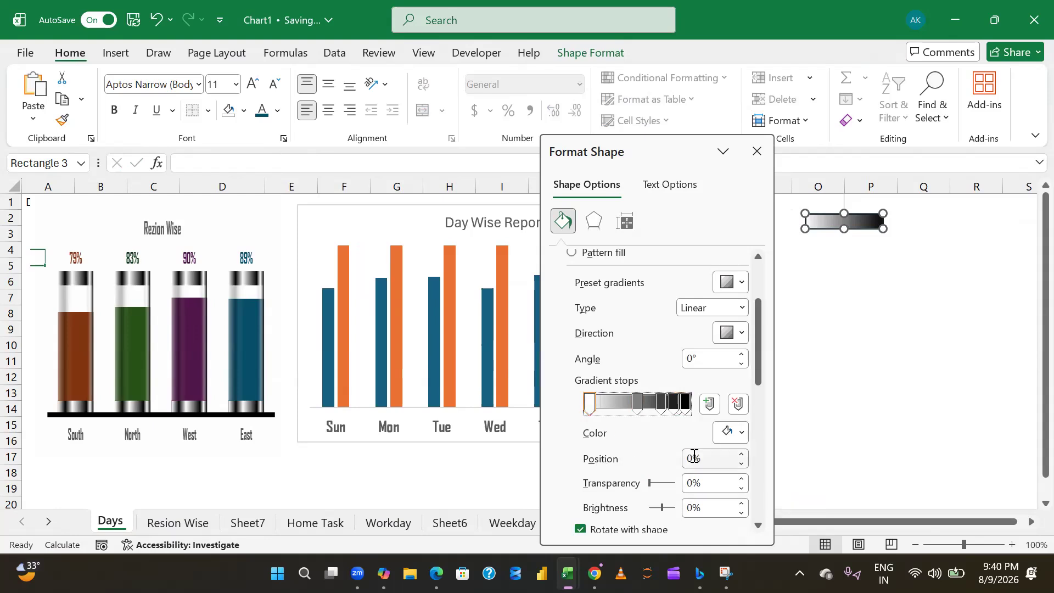
pyautogui.click(639, 404)
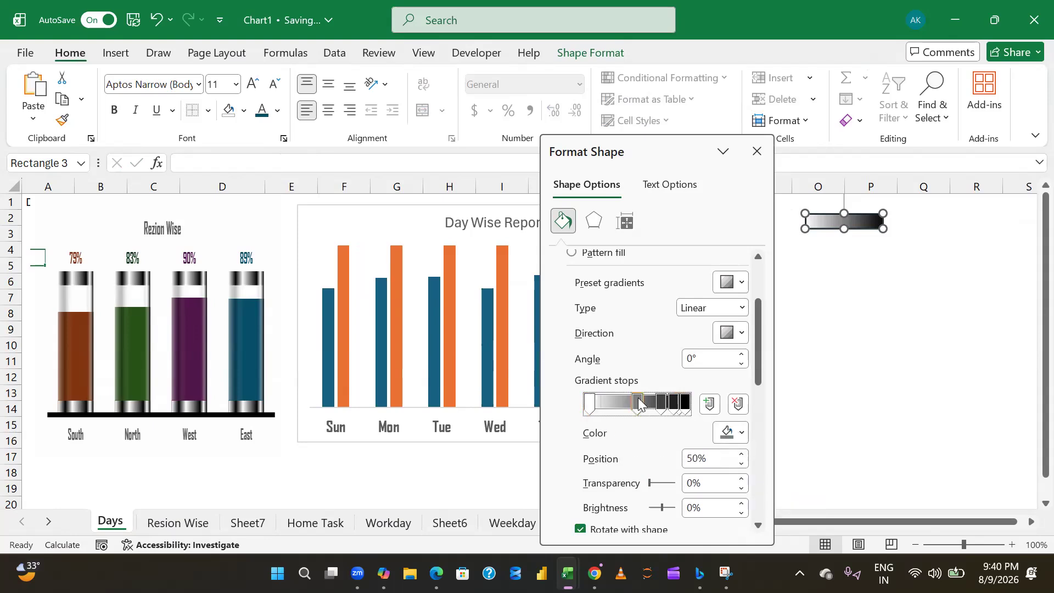
pyautogui.click(703, 460)
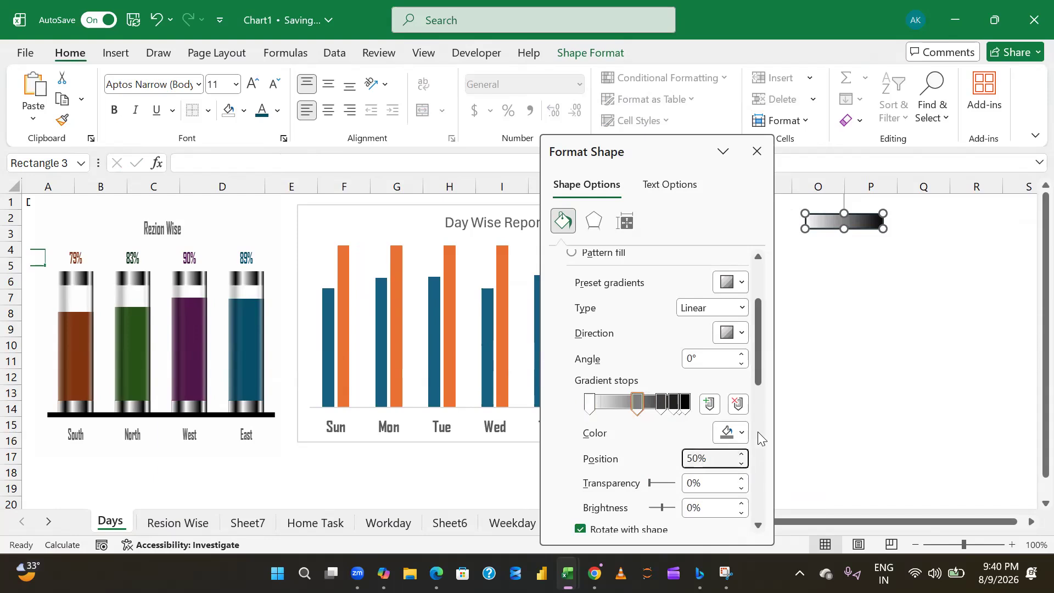
pyautogui.write('20')
pyautogui.press('Return')
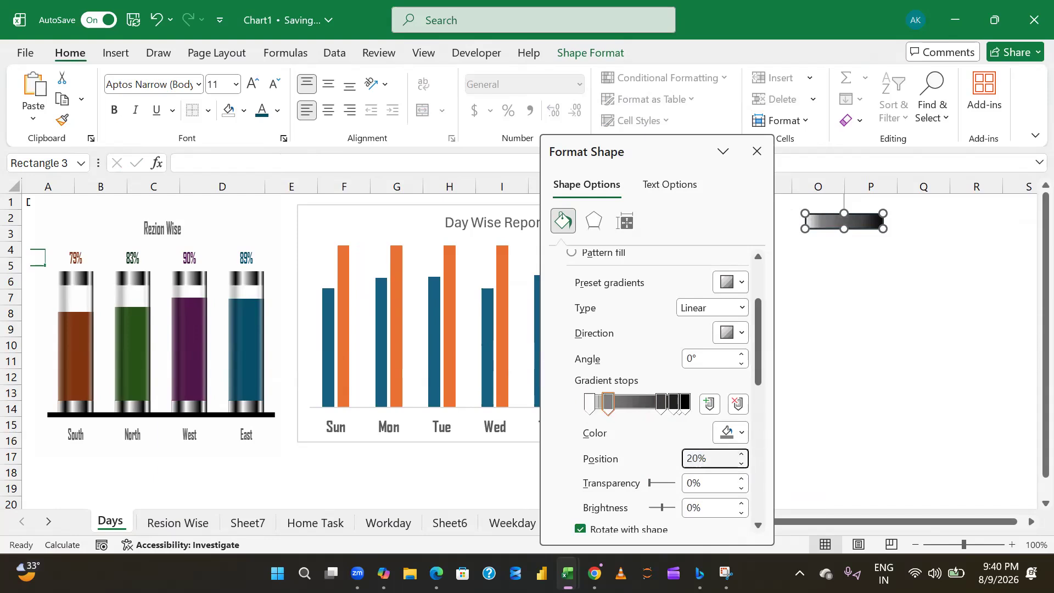
pyautogui.click(662, 402)
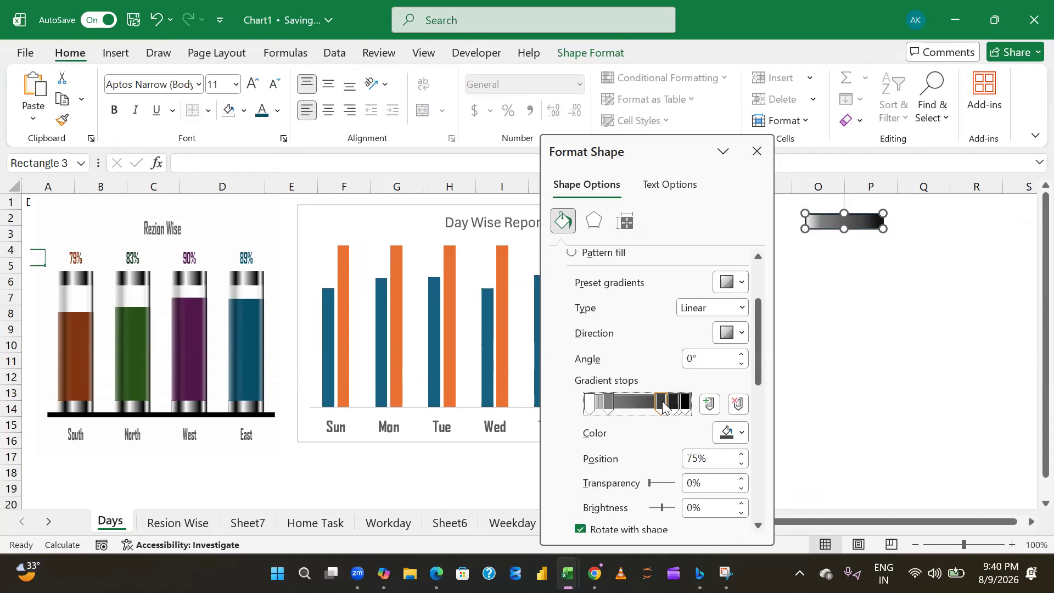
pyautogui.click(699, 458)
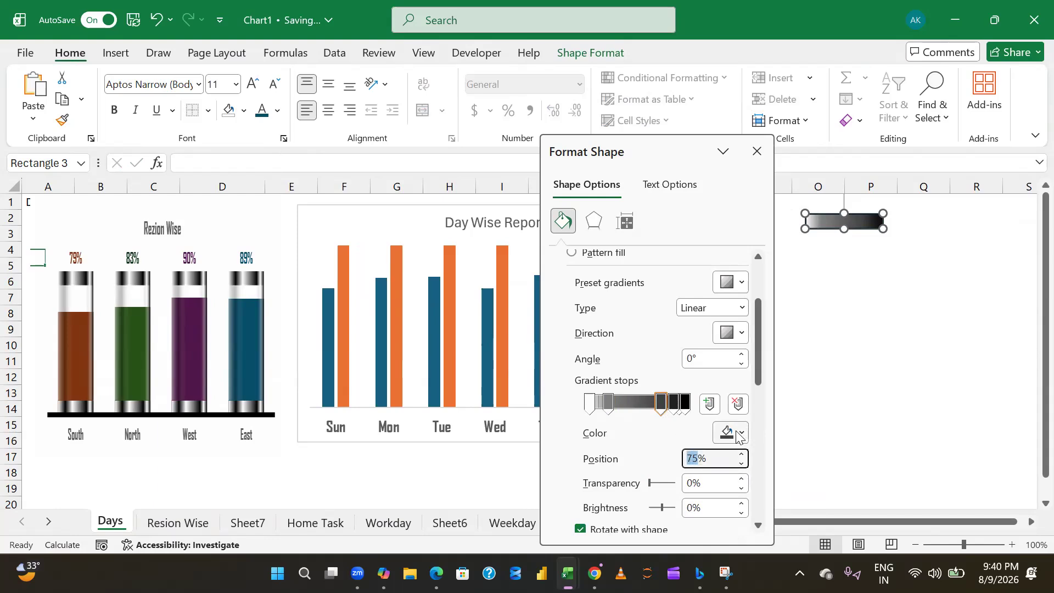
pyautogui.write('40')
pyautogui.press('Return')
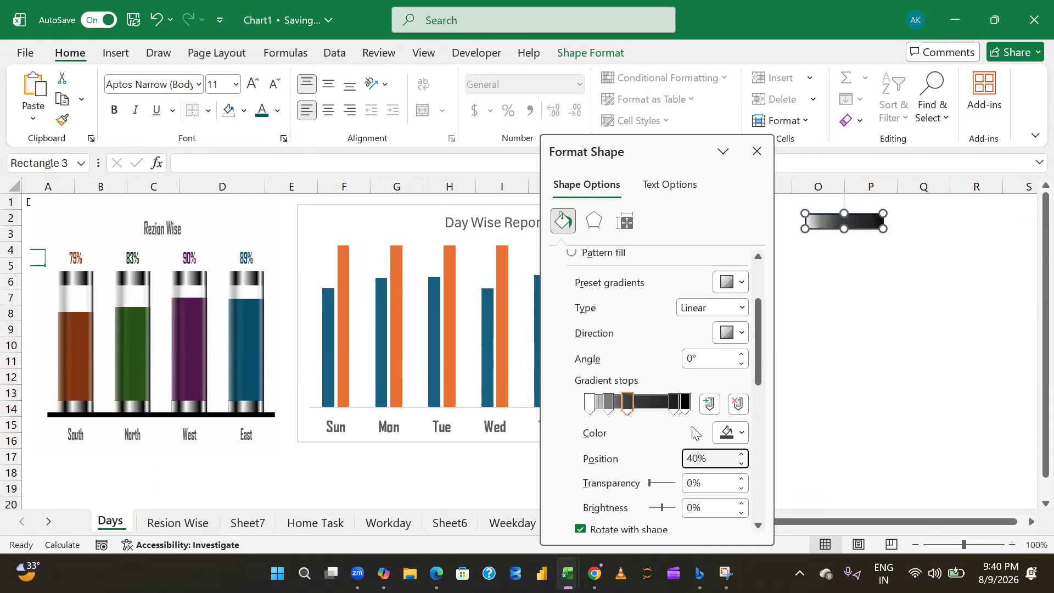
# - Position the remaining three gradient stops of the rectangle's fill at 80%, 90% and 97%
pyautogui.click(675, 404)
pyautogui.click(698, 458)
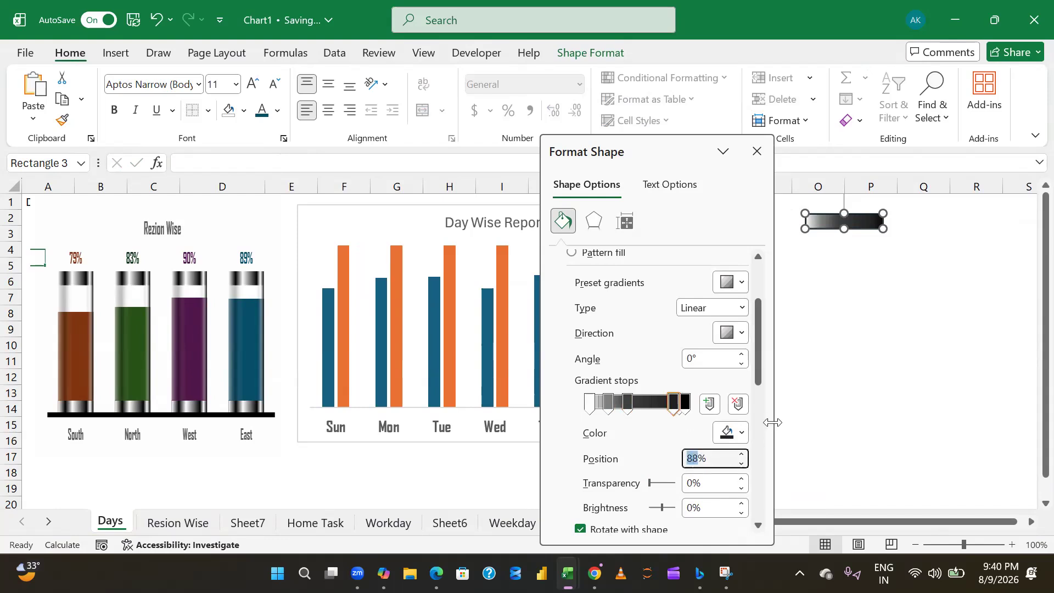
pyautogui.write('80')
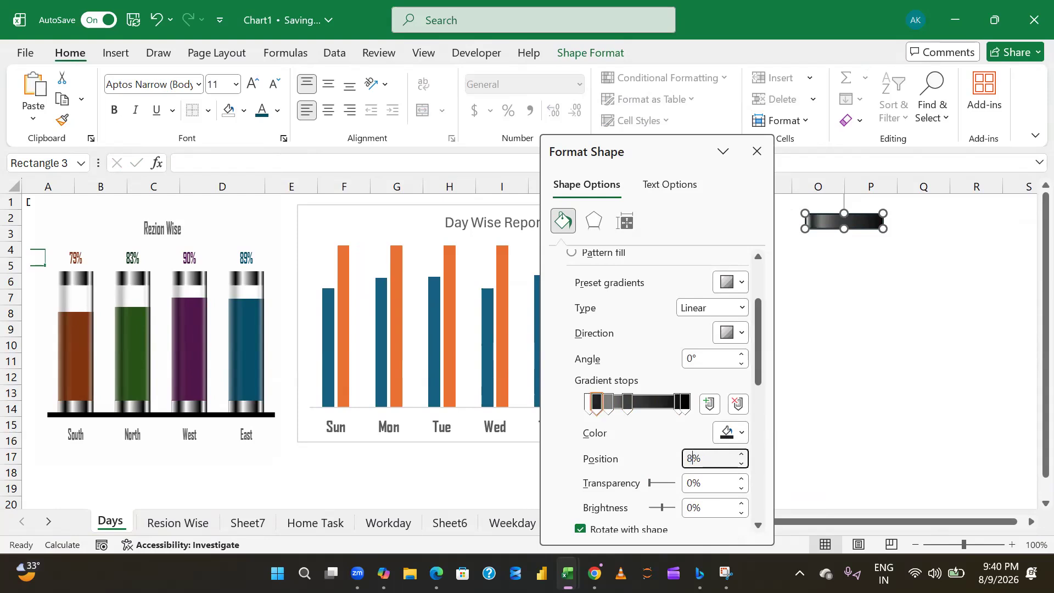
pyautogui.click(681, 409)
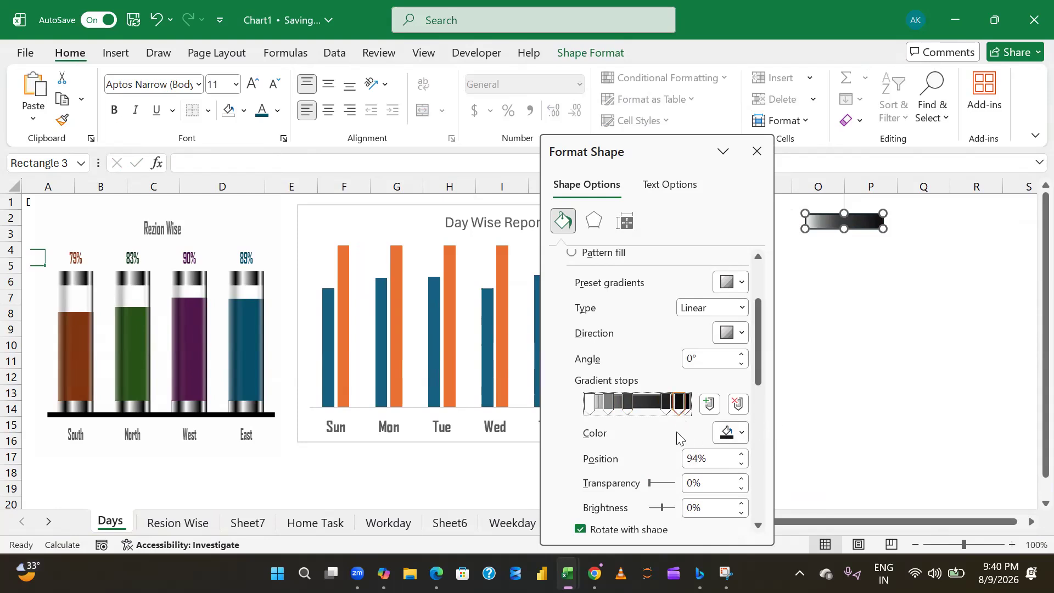
pyautogui.press('BackSpace')
pyautogui.write('0')
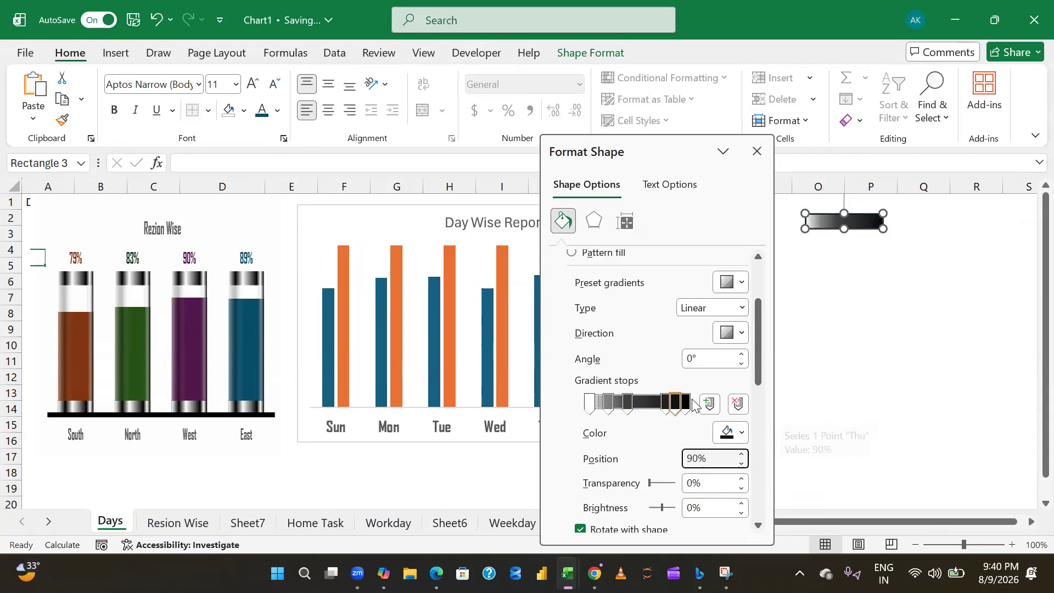
pyautogui.moveTo(676, 403); pyautogui.dragTo(688, 405)
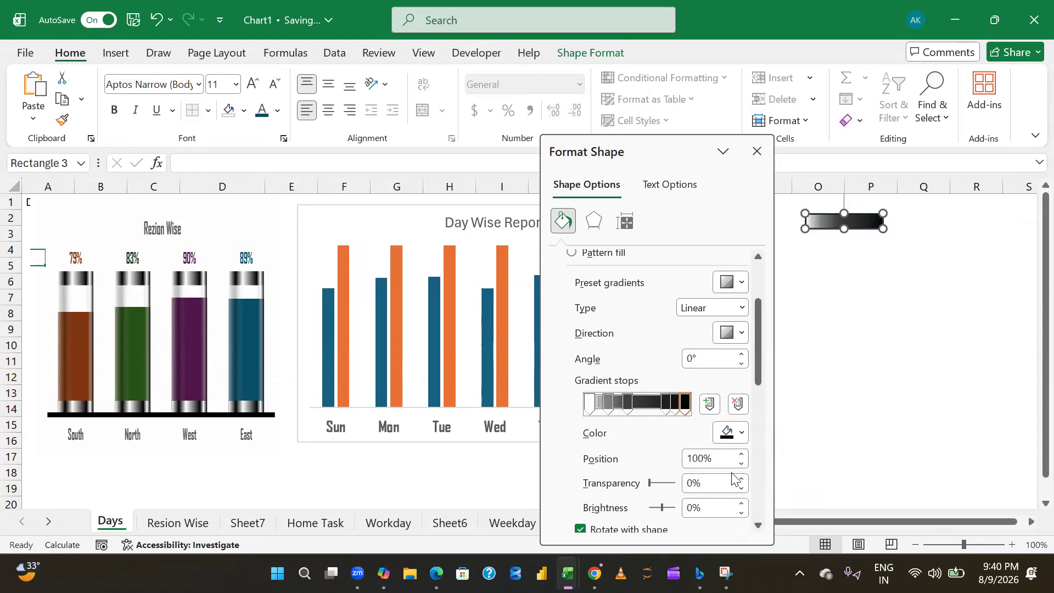
pyautogui.click(706, 458)
pyautogui.doubleClick(705, 458)
pyautogui.write('97')
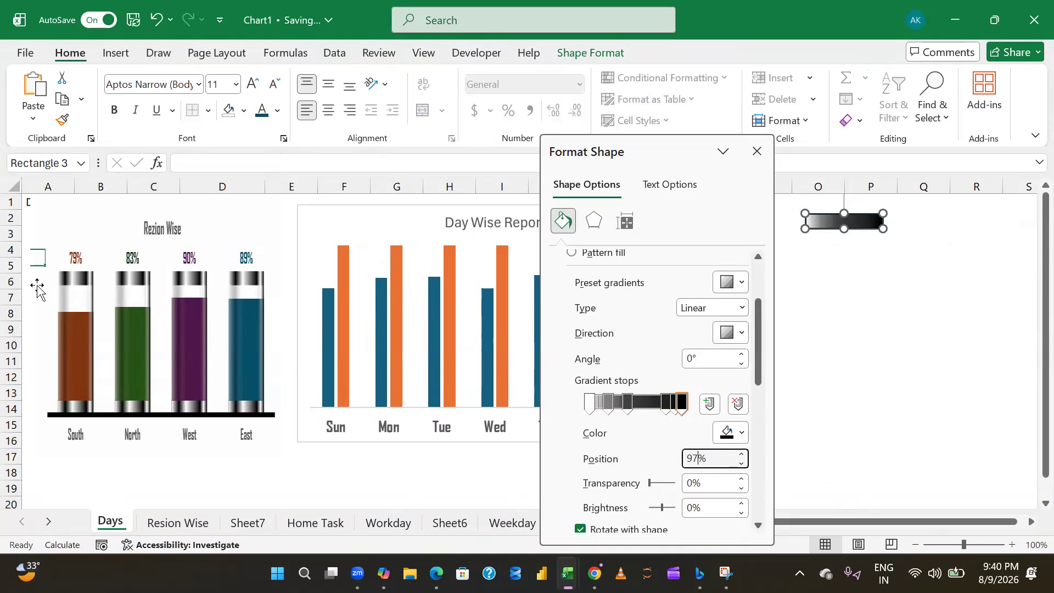
# - Colour the gradient stop at 0% white, the one at 20% black and the one at 40% white
pyautogui.click(588, 404)
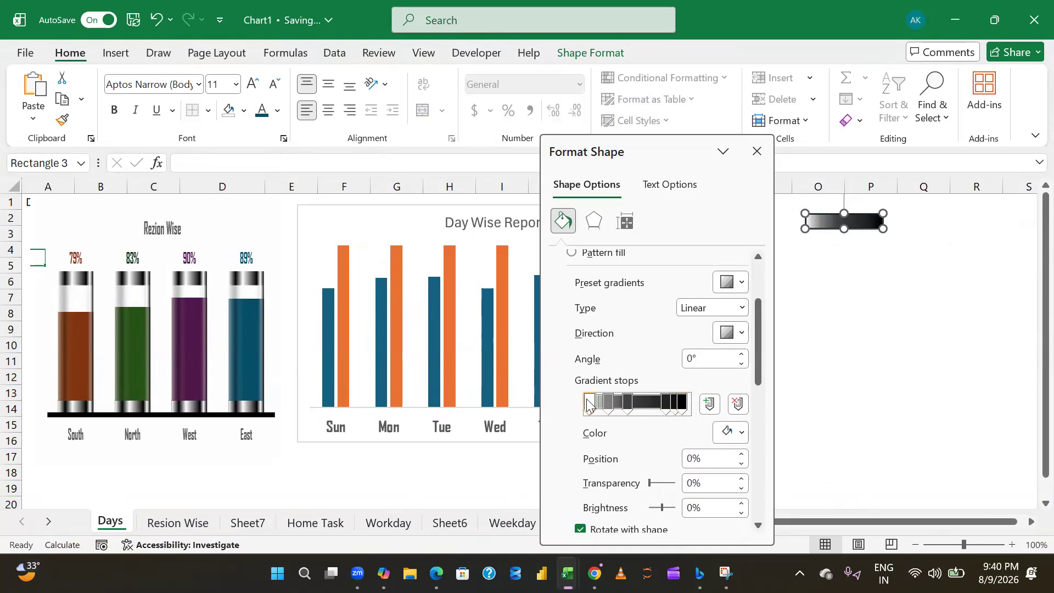
pyautogui.click(742, 437)
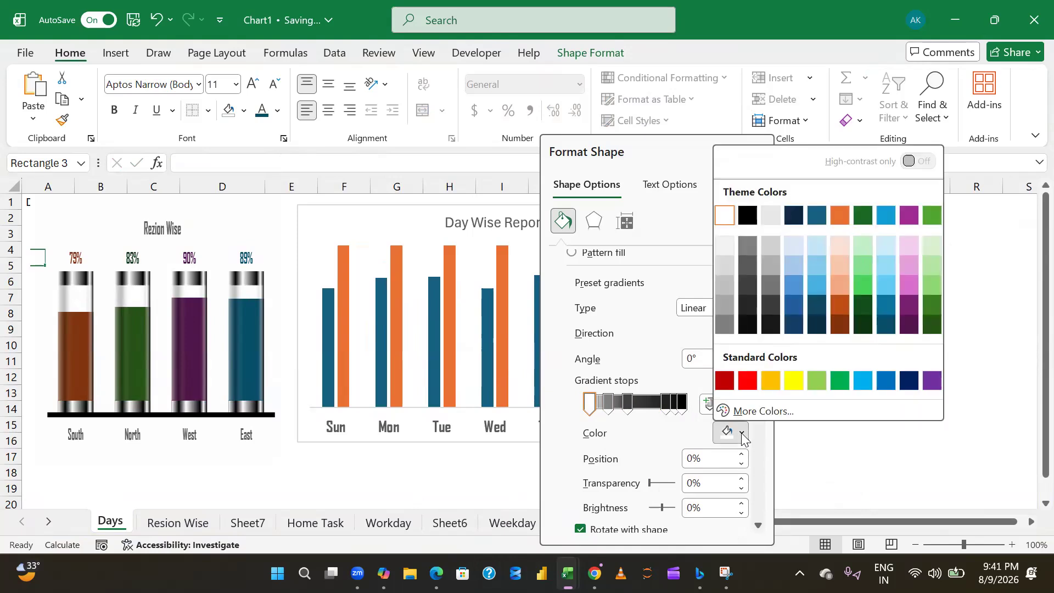
pyautogui.click(725, 215)
pyautogui.click(610, 404)
pyautogui.click(744, 434)
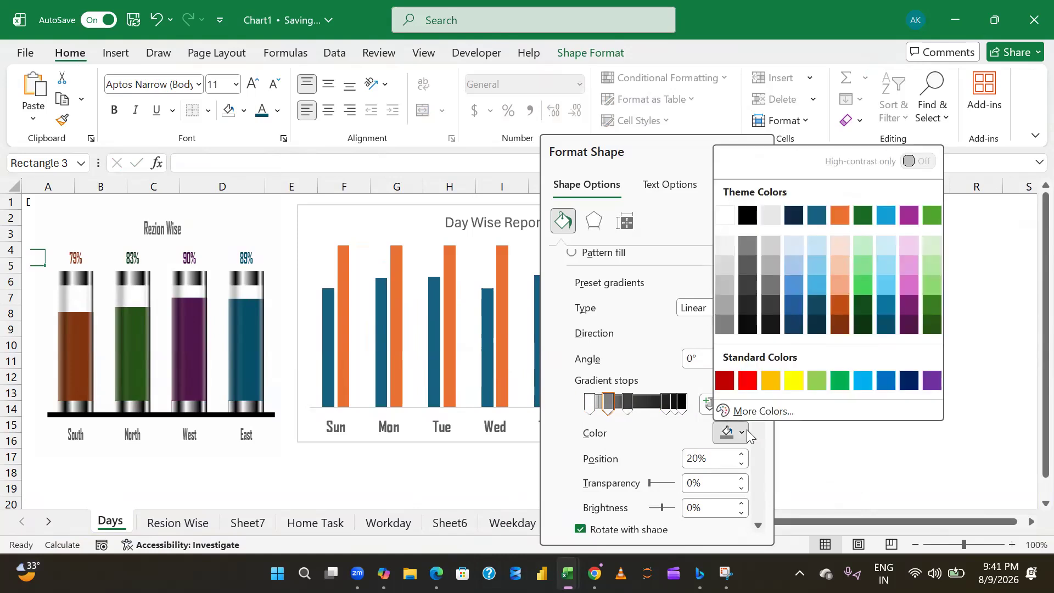
pyautogui.click(746, 222)
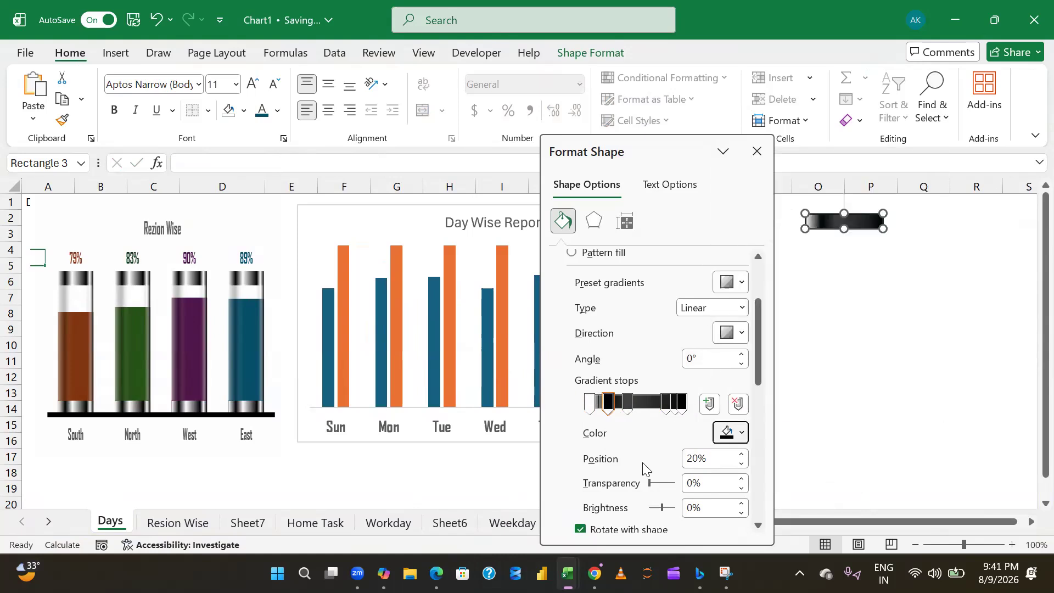
pyautogui.click(625, 404)
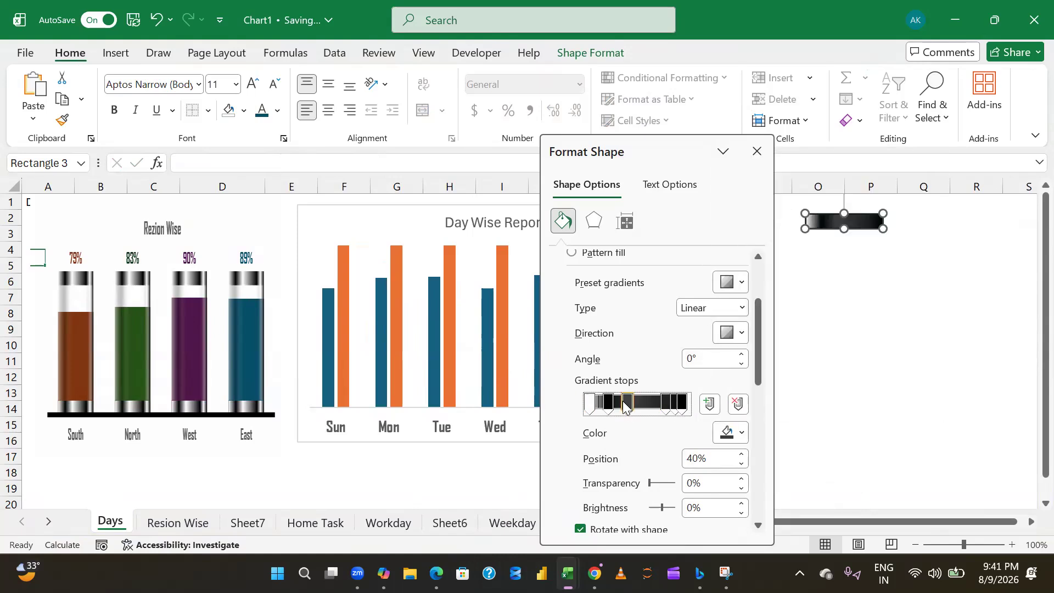
pyautogui.click(742, 433)
pyautogui.click(725, 215)
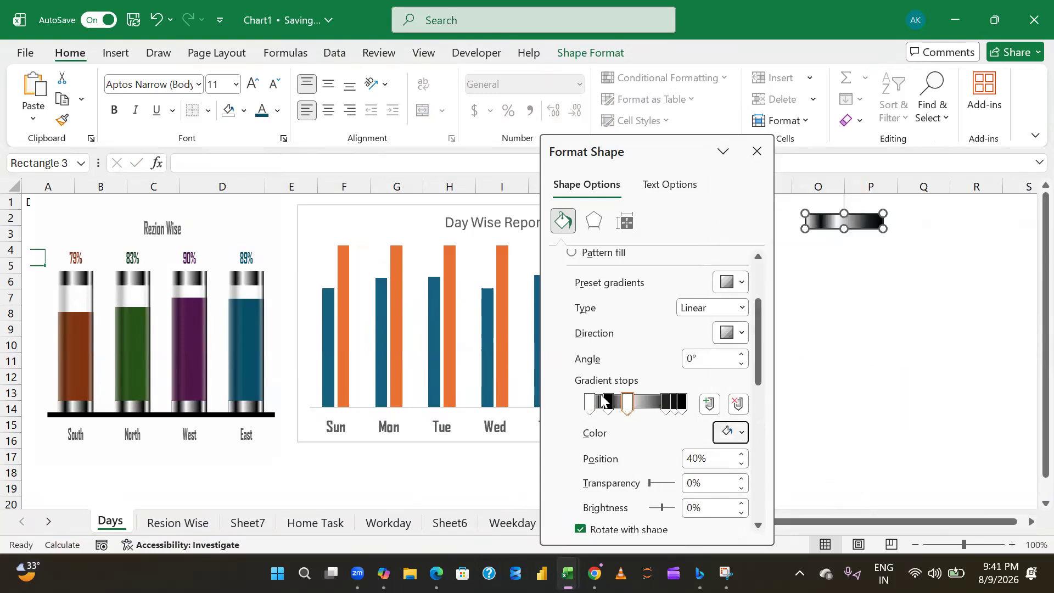
# - Colour the 80% gradient stop black and the 90% stop white, keep the 97% stop black, and close the shape formatting options
pyautogui.click(664, 408)
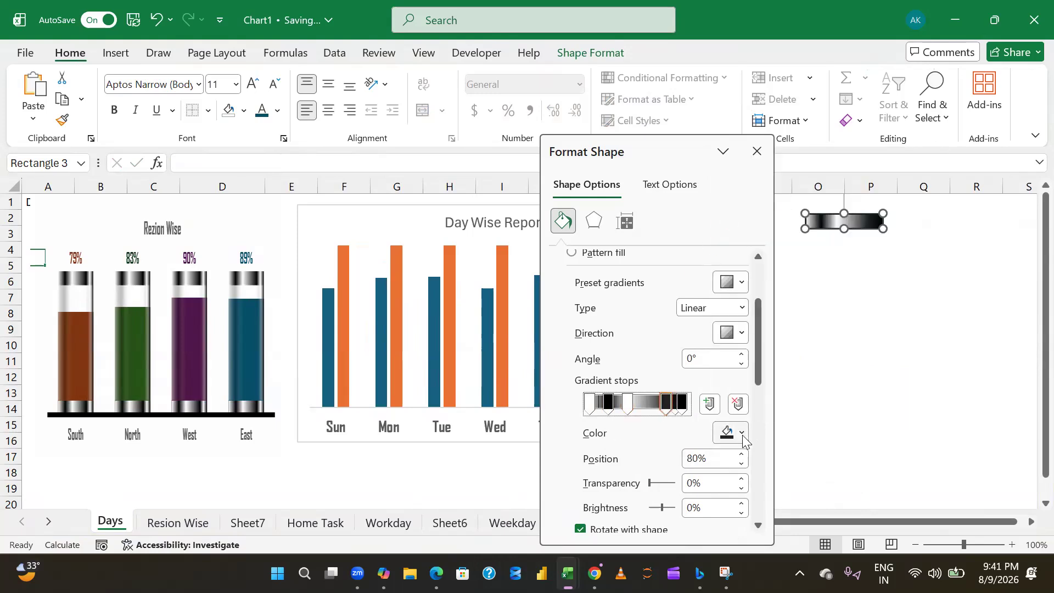
pyautogui.click(742, 434)
pyautogui.click(748, 215)
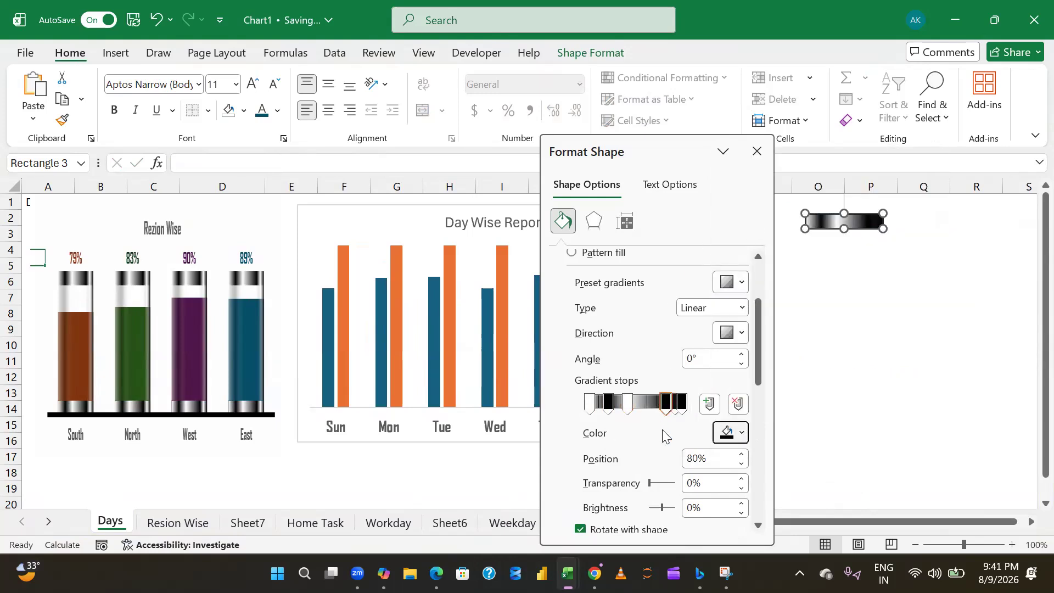
pyautogui.click(677, 405)
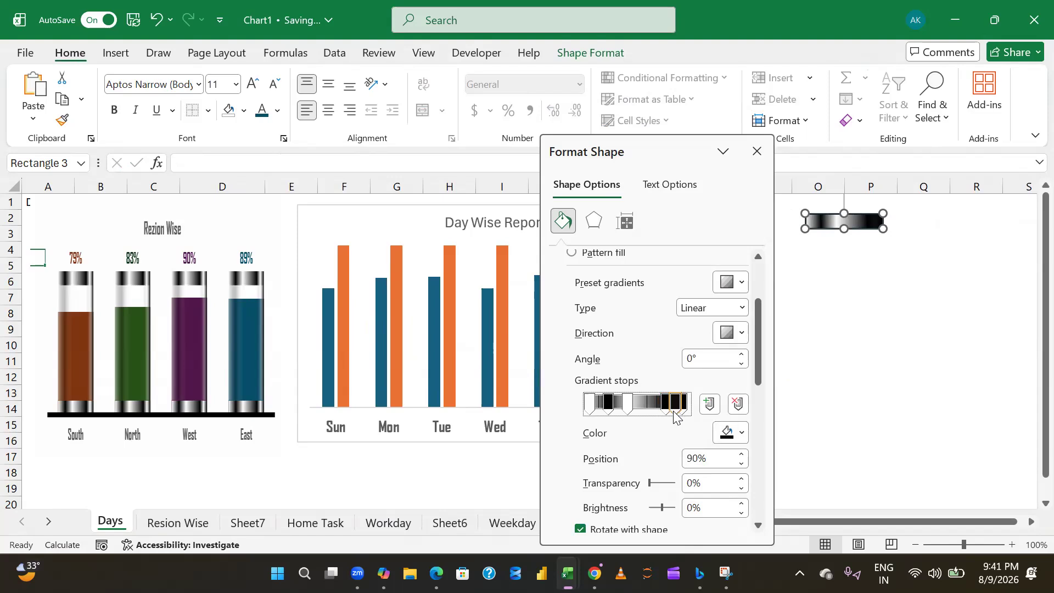
pyautogui.click(743, 433)
pyautogui.click(717, 220)
pyautogui.click(684, 404)
pyautogui.click(729, 434)
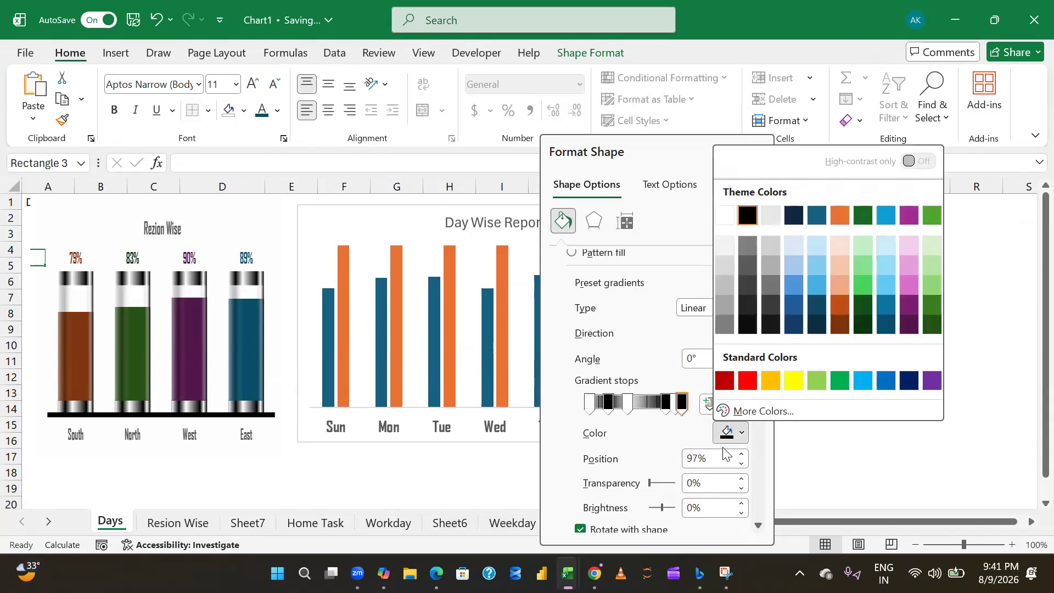
pyautogui.click(510, 460)
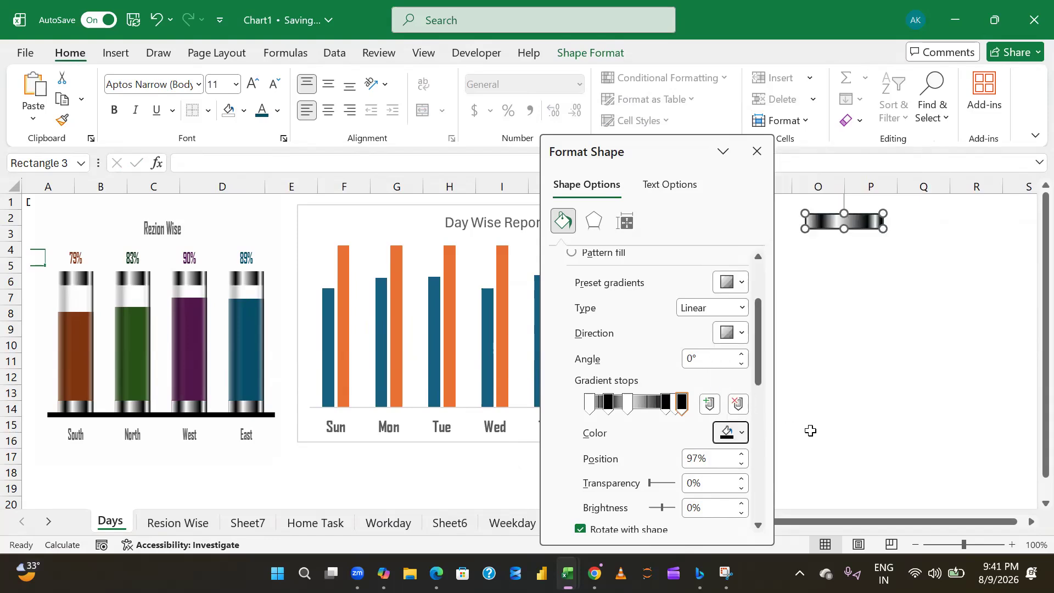
pyautogui.click(828, 390)
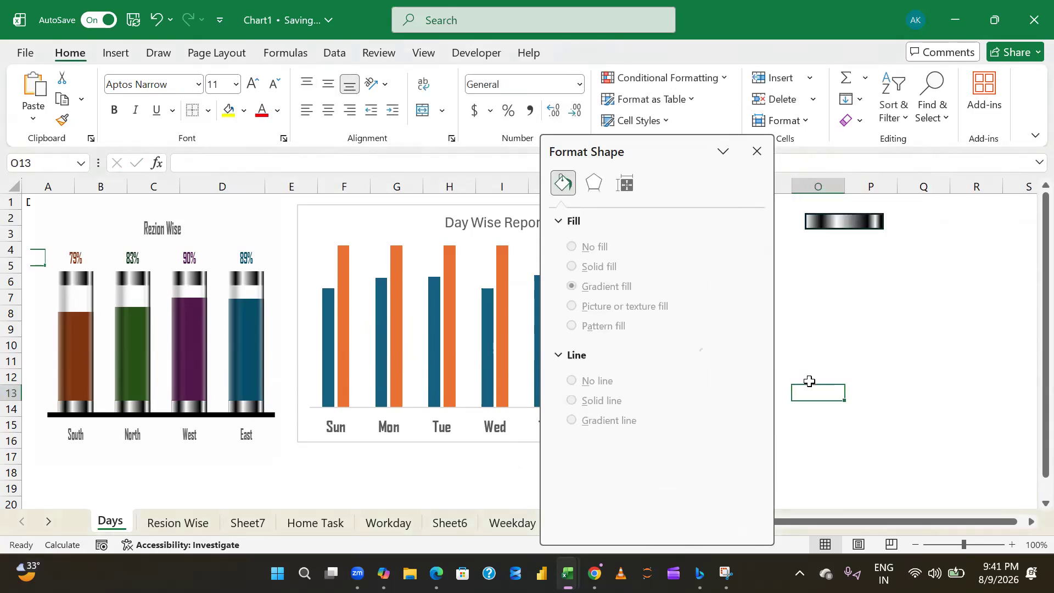
pyautogui.click(758, 152)
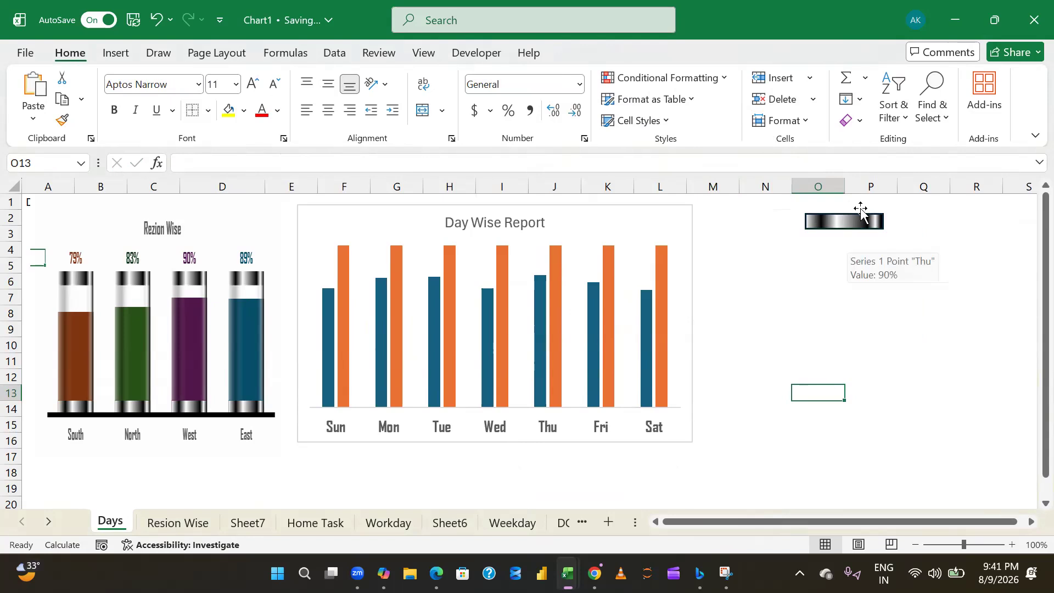
# - Remove the outline from the small gradient rectangle
pyautogui.click(834, 225)
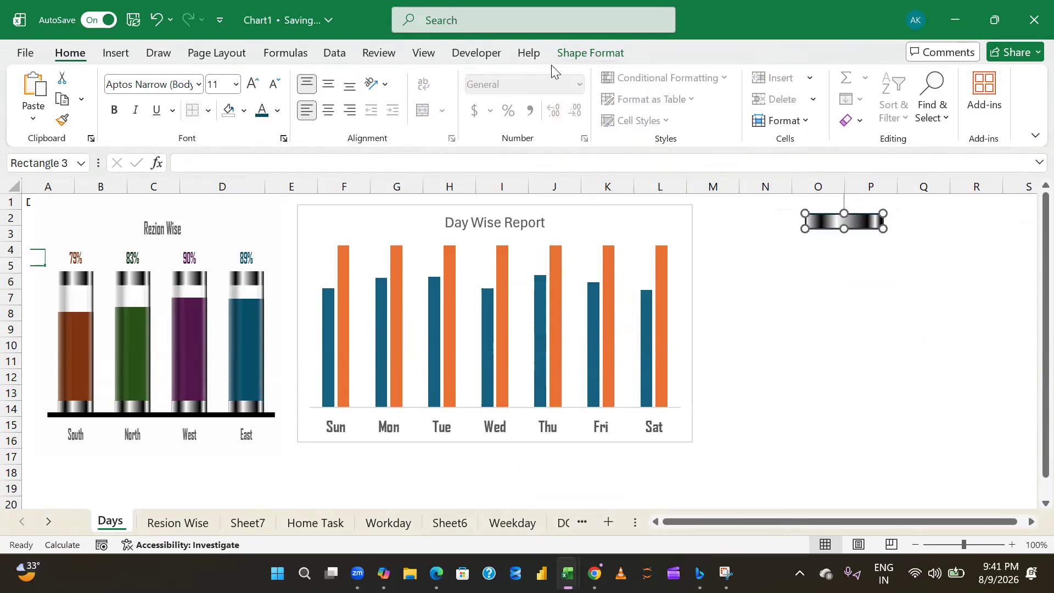
pyautogui.click(576, 54)
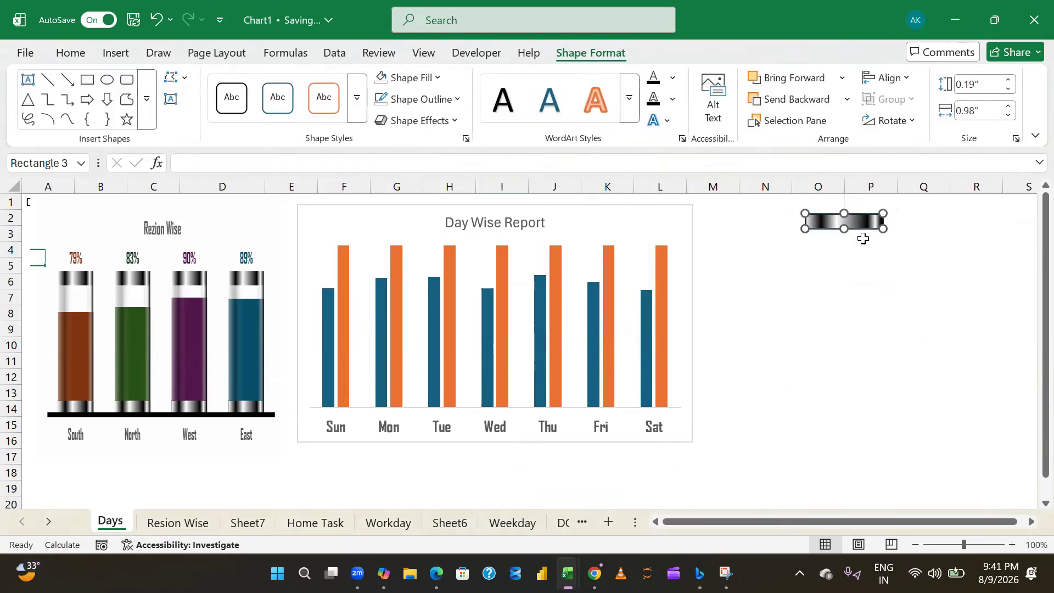
pyautogui.click(458, 99)
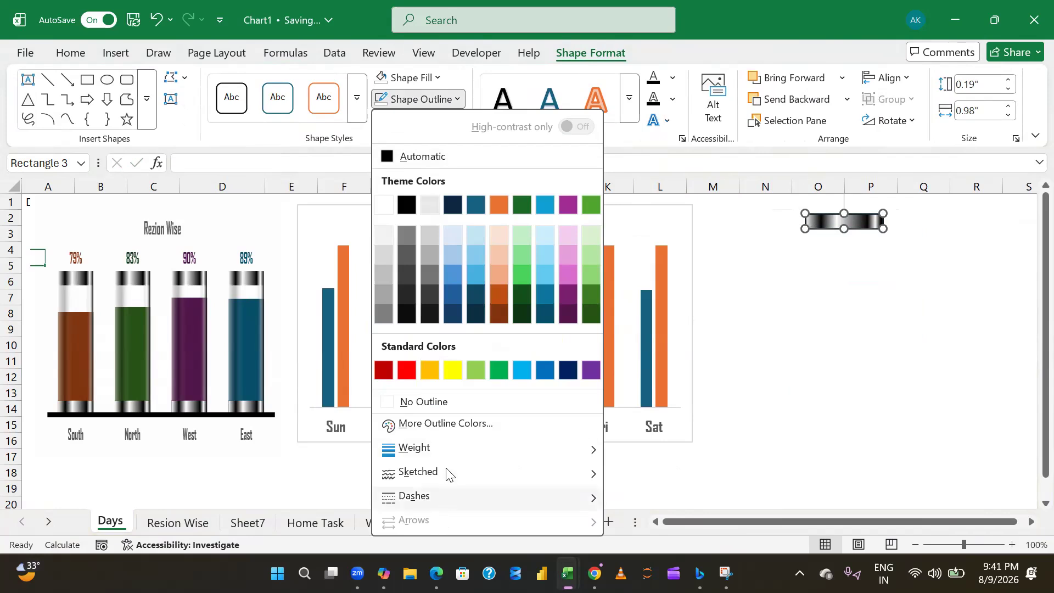
pyautogui.click(446, 404)
pyautogui.click(747, 356)
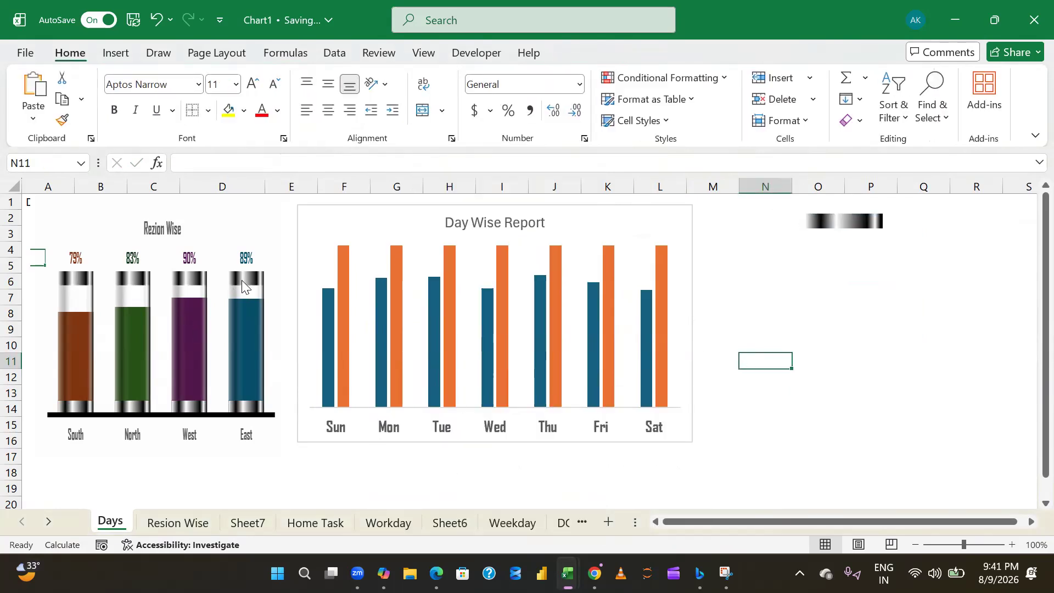
# - Duplicate the small gradient rectangle and place the copy directly beneath the original, aligned with its side edges
pyautogui.click(846, 223)
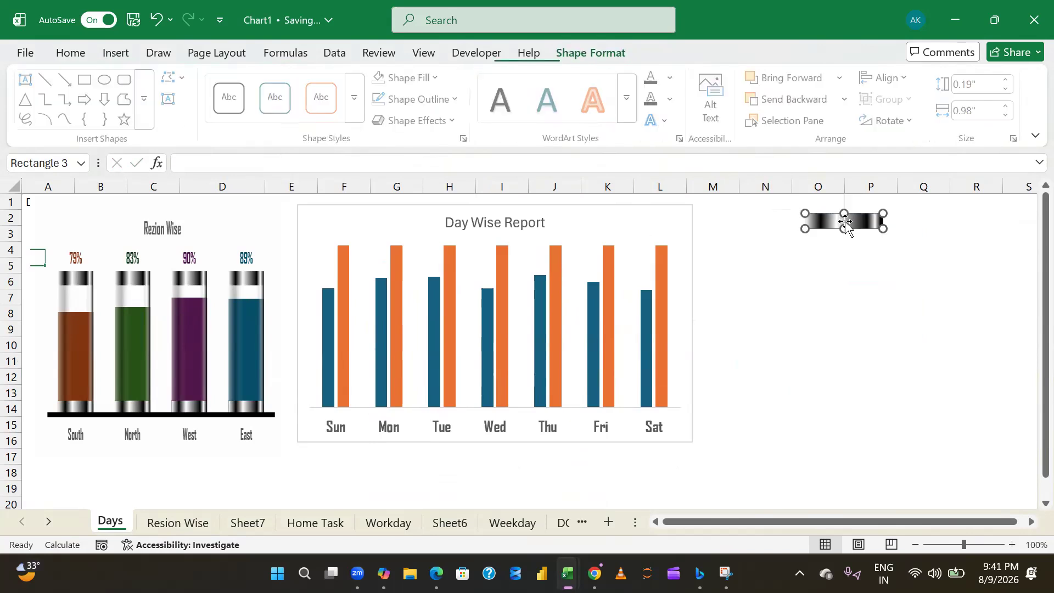
pyautogui.hotkey('ctrl', 'd')
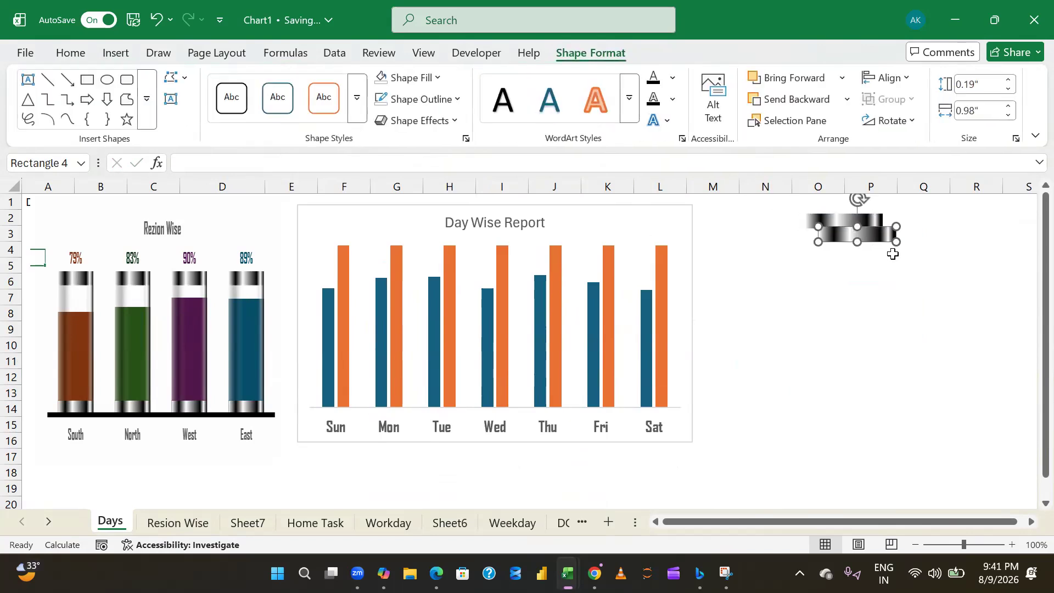
pyautogui.moveTo(840, 240)
pyautogui.mouseDown()
pyautogui.moveTo(829, 254)
pyautogui.moveTo(829, 242)
pyautogui.mouseUp()
pyautogui.press('Left')
pyautogui.press('Down')
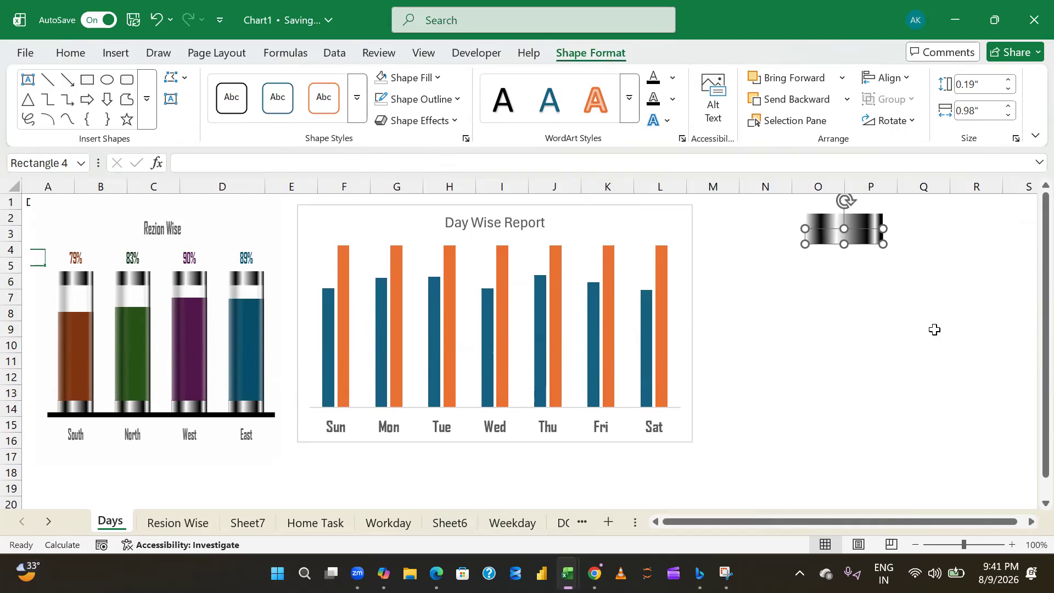
pyautogui.click(928, 297)
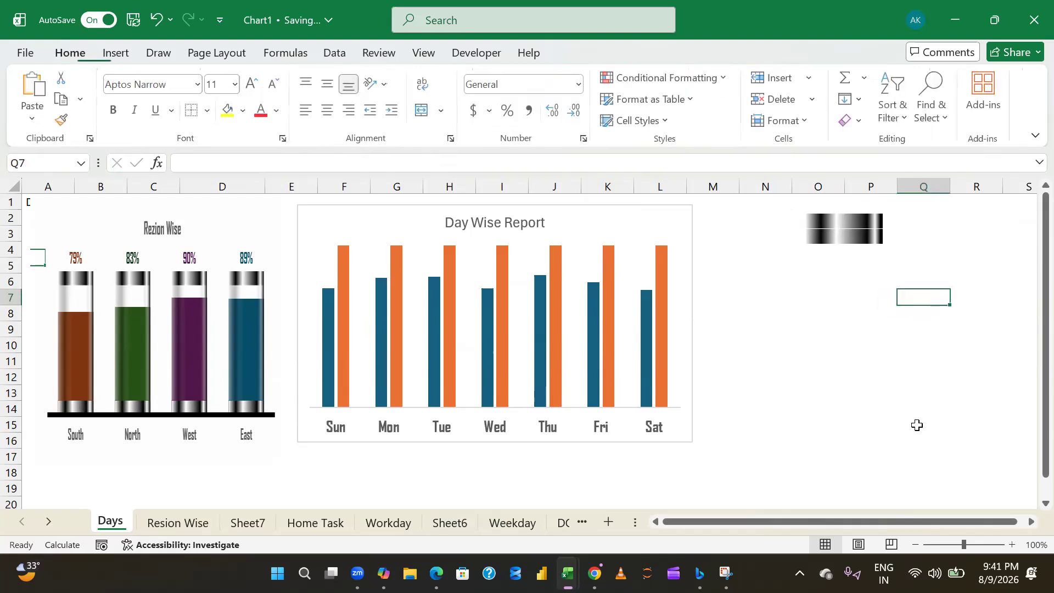
# - Close the gap between the two gradient rectangles and stretch the lower copy downward to about 2.17" tall
pyautogui.click(838, 235)
pyautogui.press('Up')
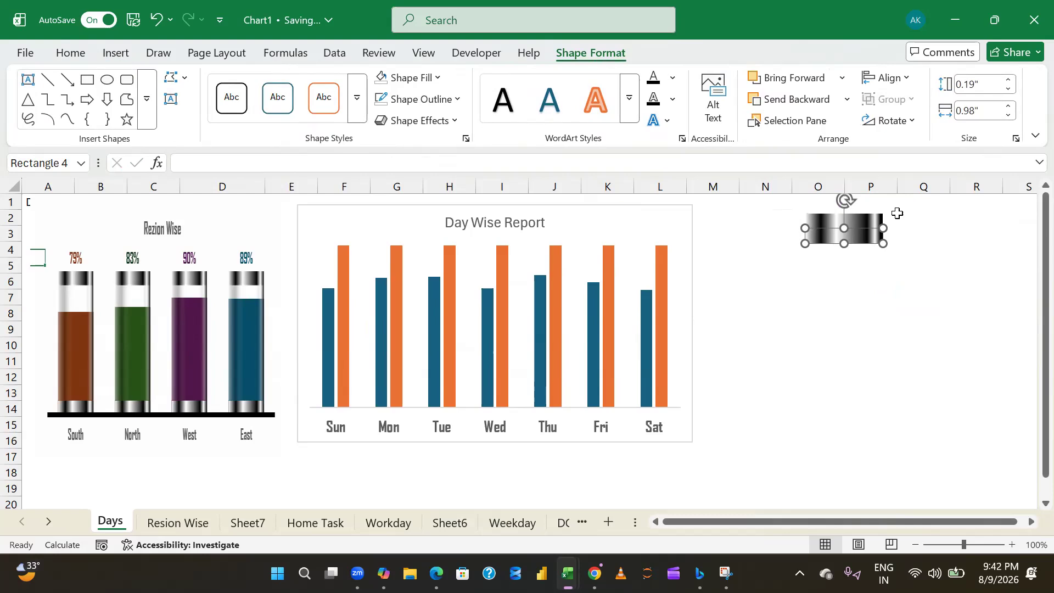
pyautogui.click(866, 288)
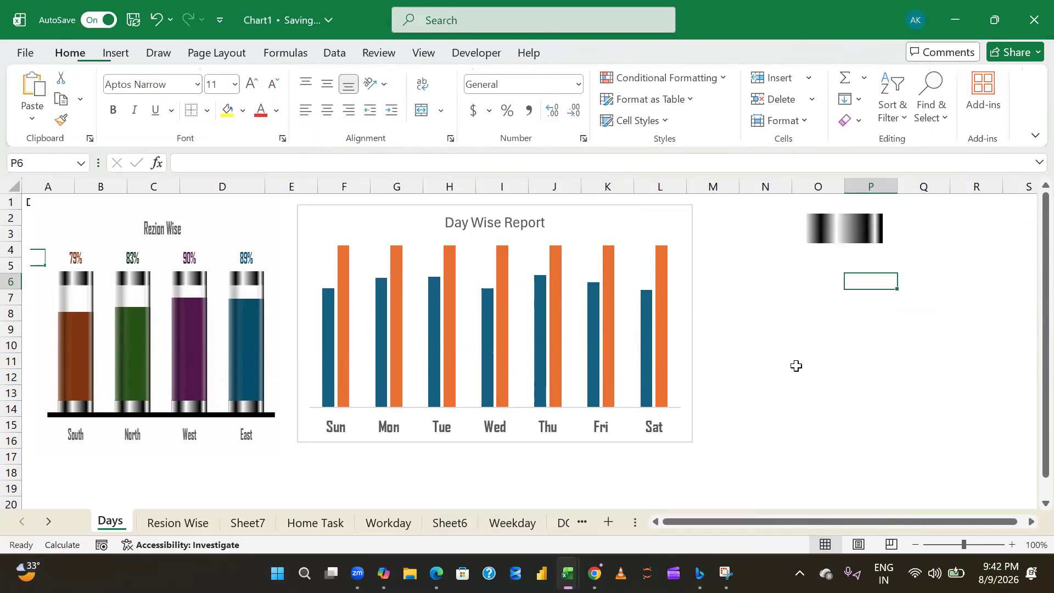
pyautogui.click(845, 233)
pyautogui.moveTo(847, 245); pyautogui.dragTo(876, 401)
# - Duplicate the short gradient rectangle at the top and nudge the copy down to the lower end of the tall rectangle
pyautogui.click(828, 219)
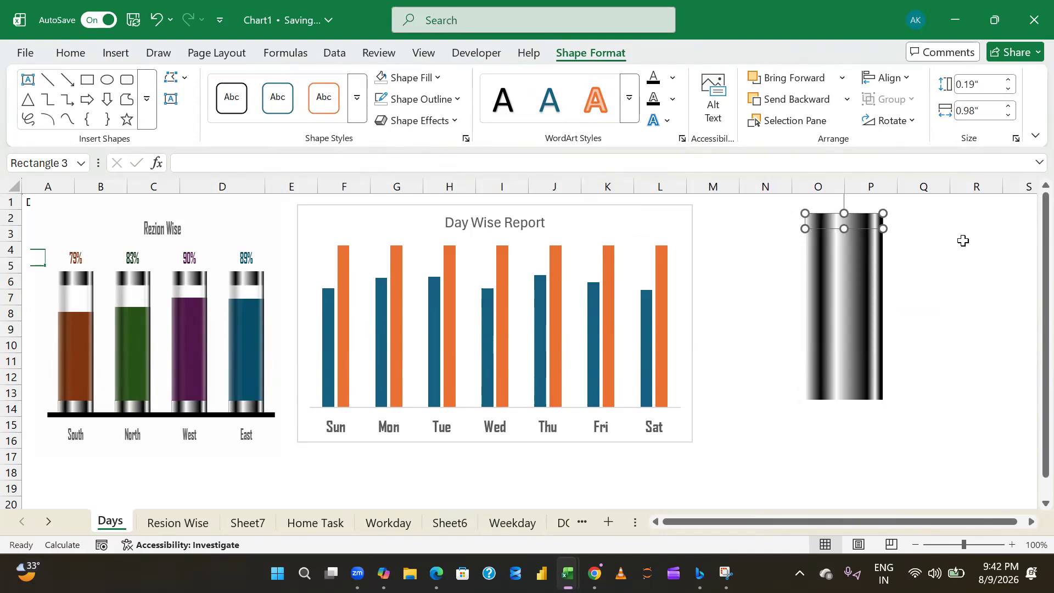
pyautogui.hotkey('ctrl', 'd')
pyautogui.press('Down')
pyautogui.press('Down')
pyautogui.press('Down')
pyautogui.press('Down')
pyautogui.press('Down')
pyautogui.press('Down')
pyautogui.press('Down')
pyautogui.press('Down')
pyautogui.press('Down')
pyautogui.press('Down')
pyautogui.press('Down')
pyautogui.press('Down')
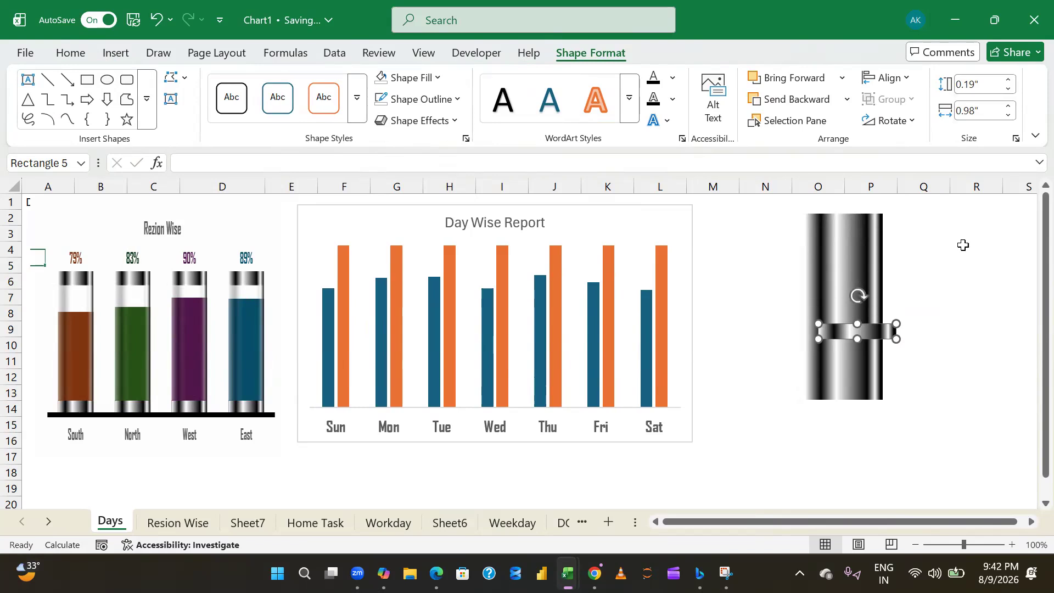
pyautogui.press('Down')
pyautogui.press('Down')
pyautogui.press('Down')
pyautogui.press('Down')
pyautogui.press('Down')
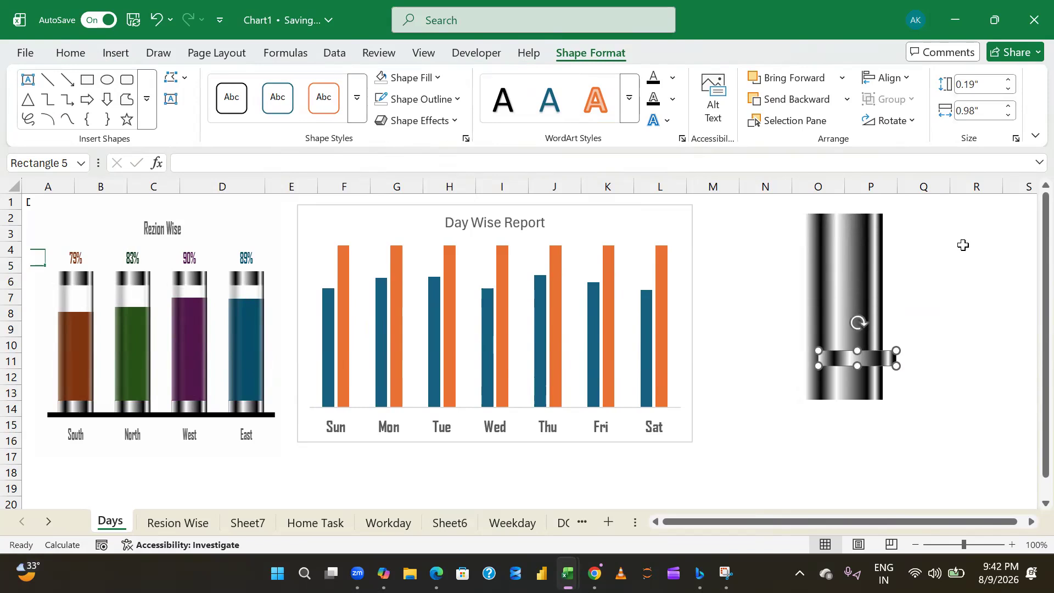
pyautogui.press('Down')
pyautogui.press('Down')
pyautogui.press('Down')
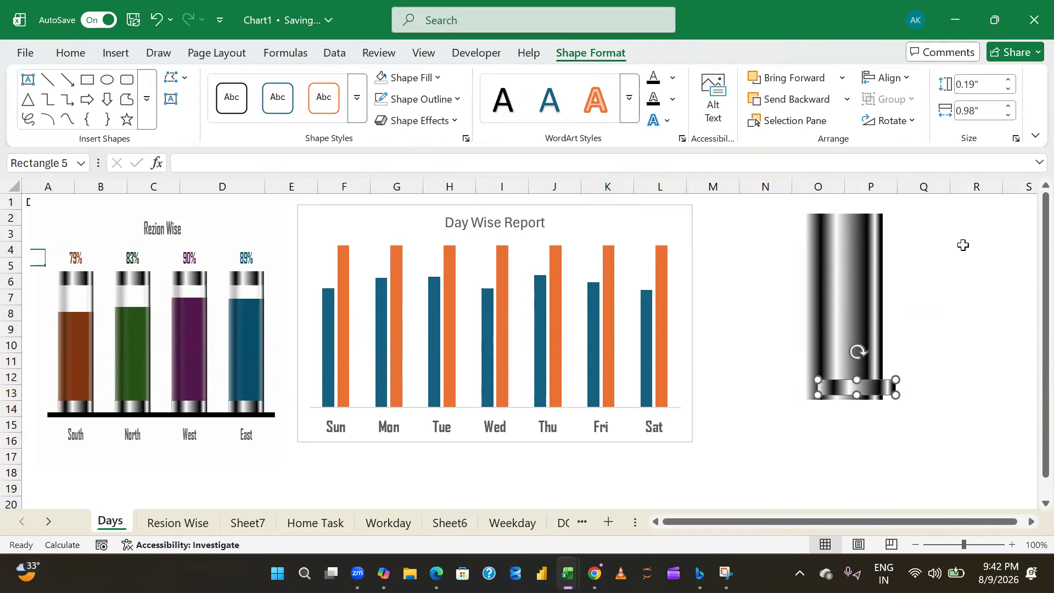
pyautogui.press('Down')
pyautogui.press('Down')
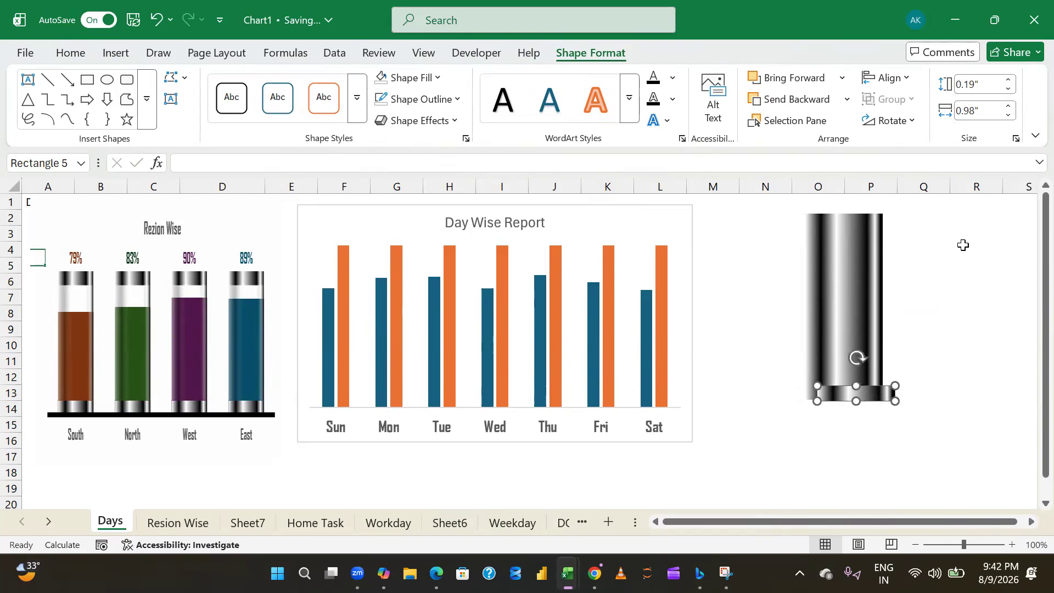
pyautogui.press('Down')
pyautogui.press('Down')
pyautogui.press('Down')
pyautogui.press('Left')
pyautogui.press('Left')
pyautogui.press('Left')
pyautogui.press('Left')
pyautogui.press('Left')
pyautogui.press('Left')
pyautogui.press('Left')
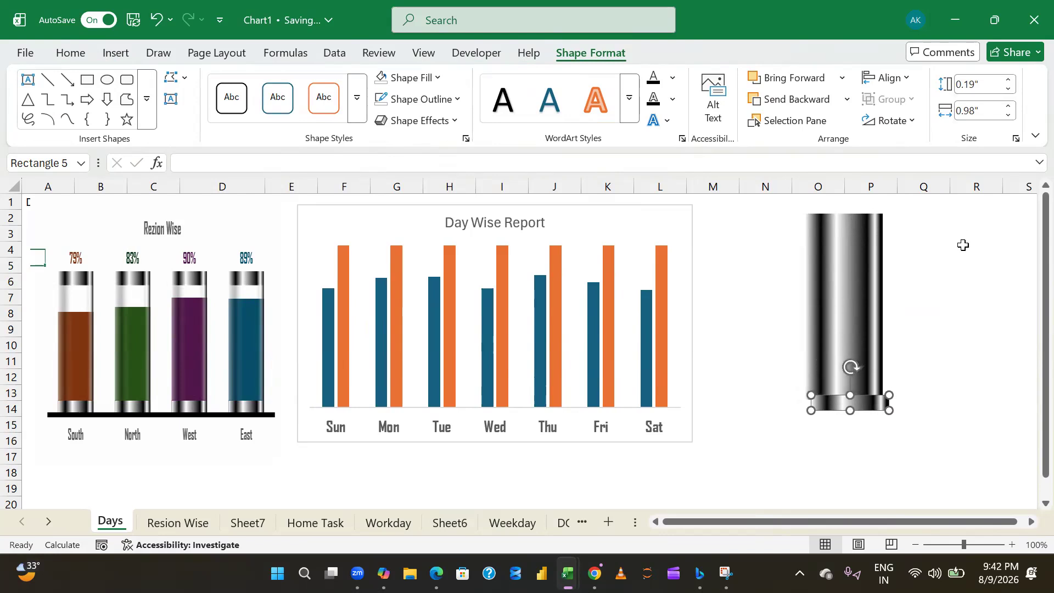
pyautogui.press('Down')
pyautogui.press('Down')
pyautogui.press('Down')
pyautogui.press('Down')
pyautogui.press('Down')
pyautogui.press('Down')
pyautogui.press('Left')
pyautogui.press('Left')
pyautogui.press('Left')
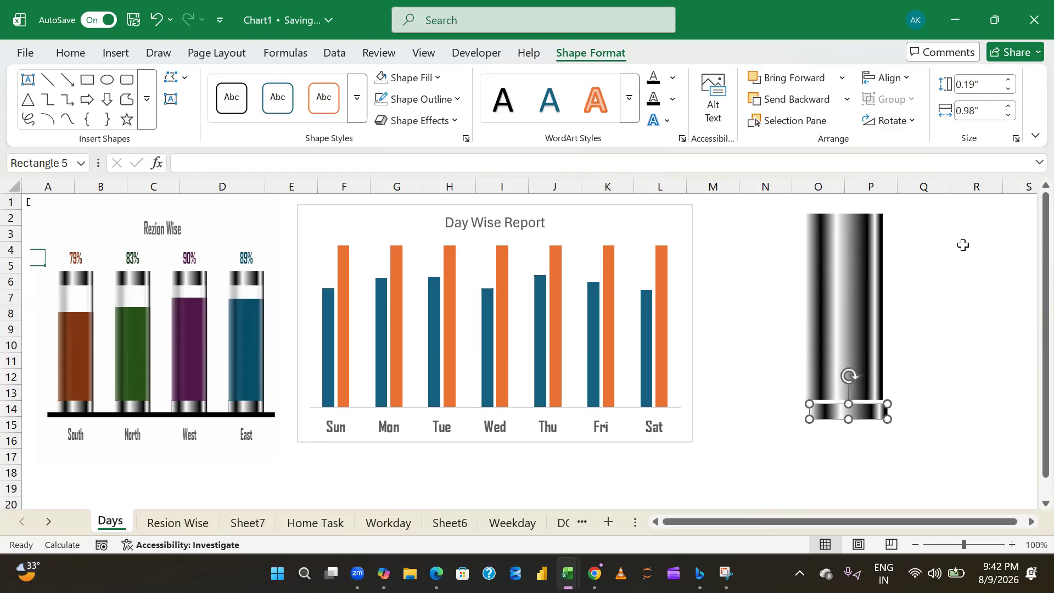
pyautogui.press('Down')
pyautogui.press('Up')
pyautogui.press('Left')
pyautogui.press('Left')
pyautogui.press('Up')
pyautogui.press('Up')
pyautogui.press('Up')
pyautogui.press('Left')
pyautogui.press('Up')
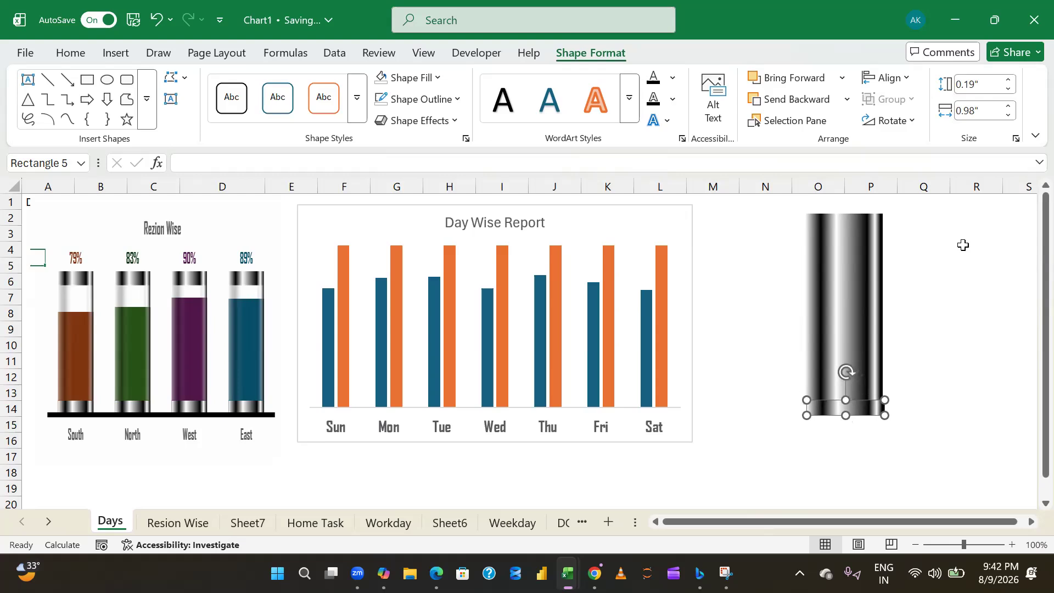
pyautogui.press('Left')
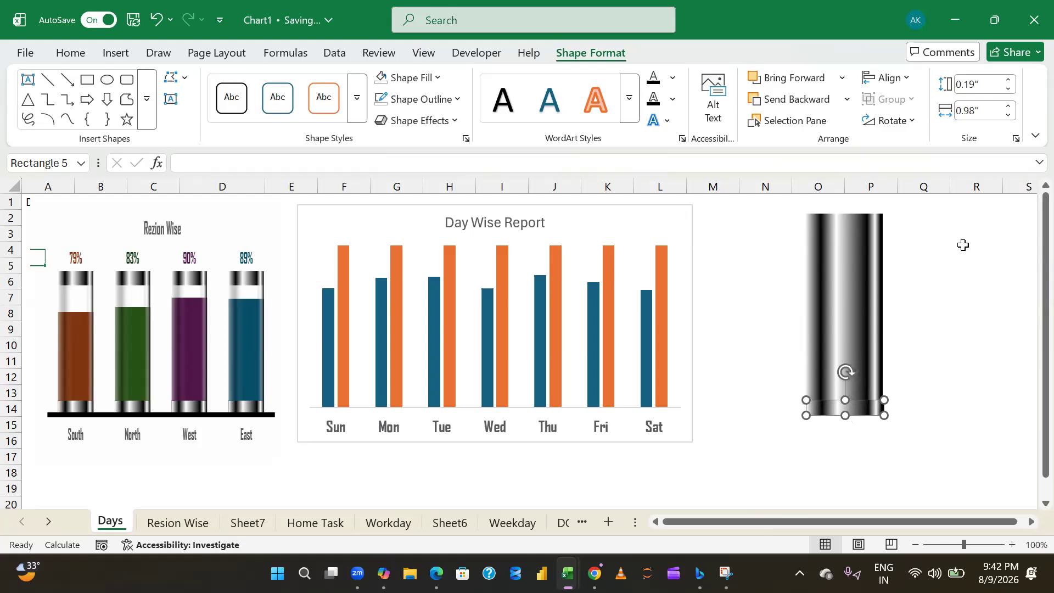
pyautogui.click(975, 314)
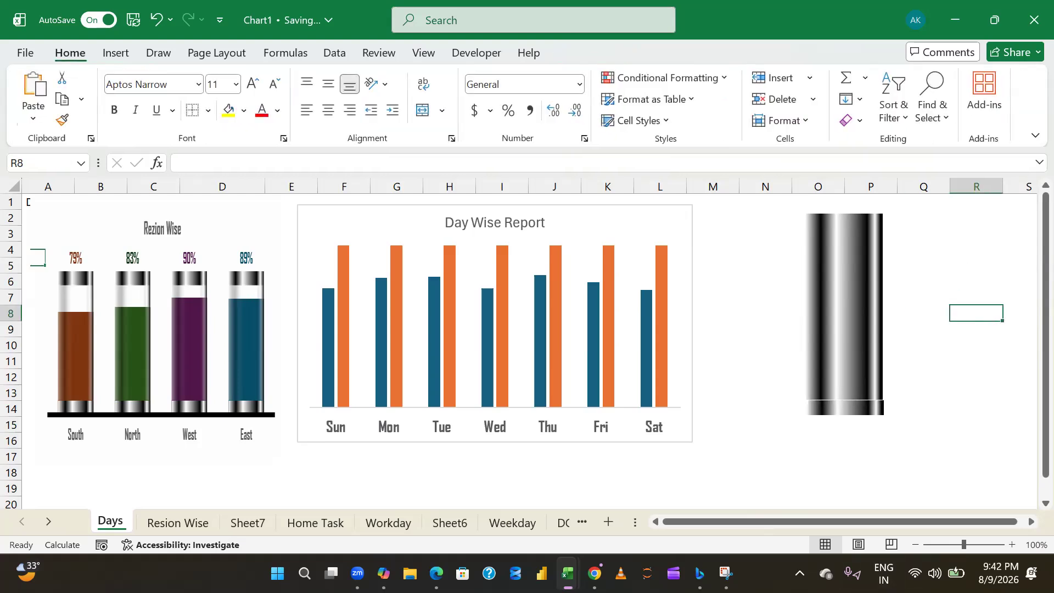
# - Fine-tune the short lower rectangle's position so it sits flush against the tall rectangle and lines up with its sides
pyautogui.click(858, 407)
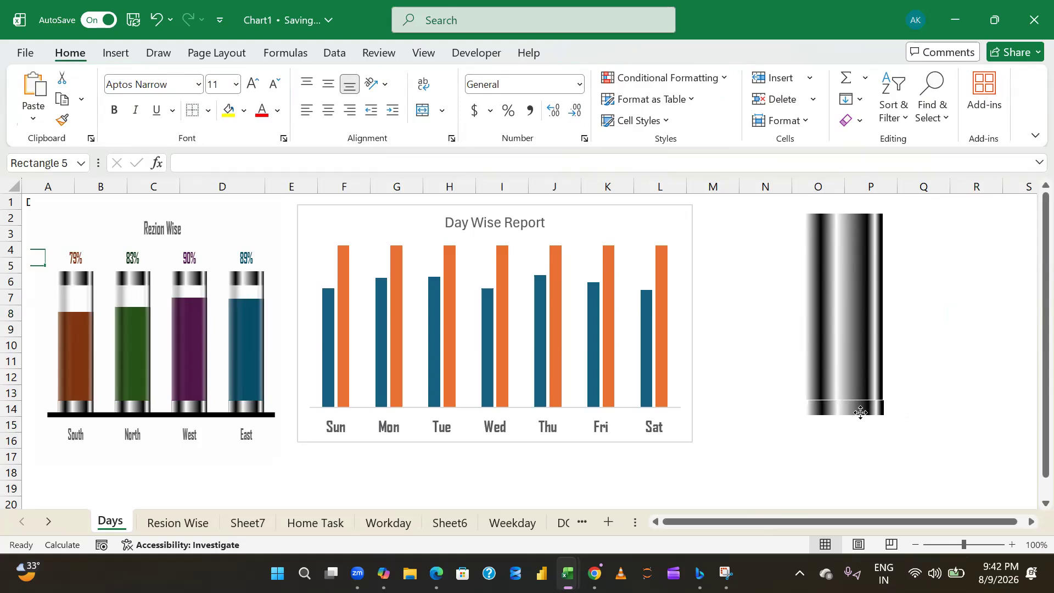
pyautogui.press('Left')
pyautogui.press('Left')
pyautogui.click(997, 379)
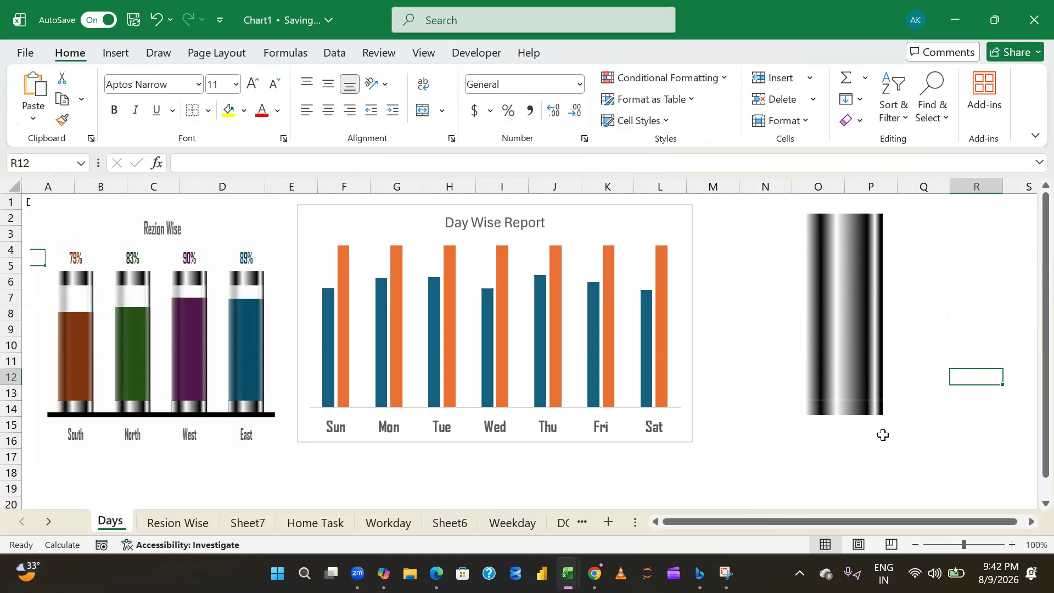
pyautogui.click(878, 409)
pyautogui.press('Up')
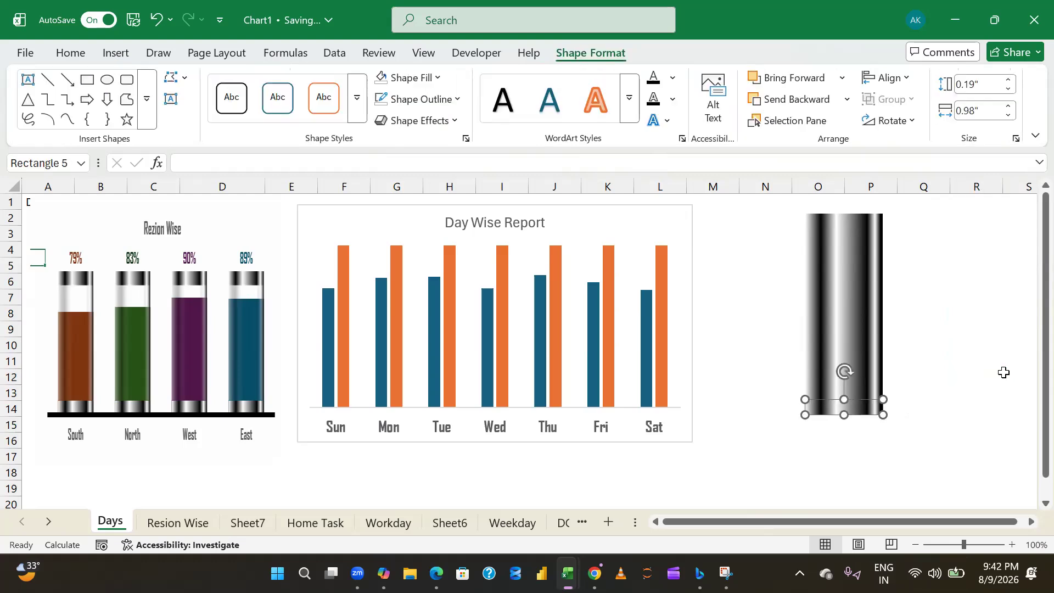
pyautogui.click(932, 405)
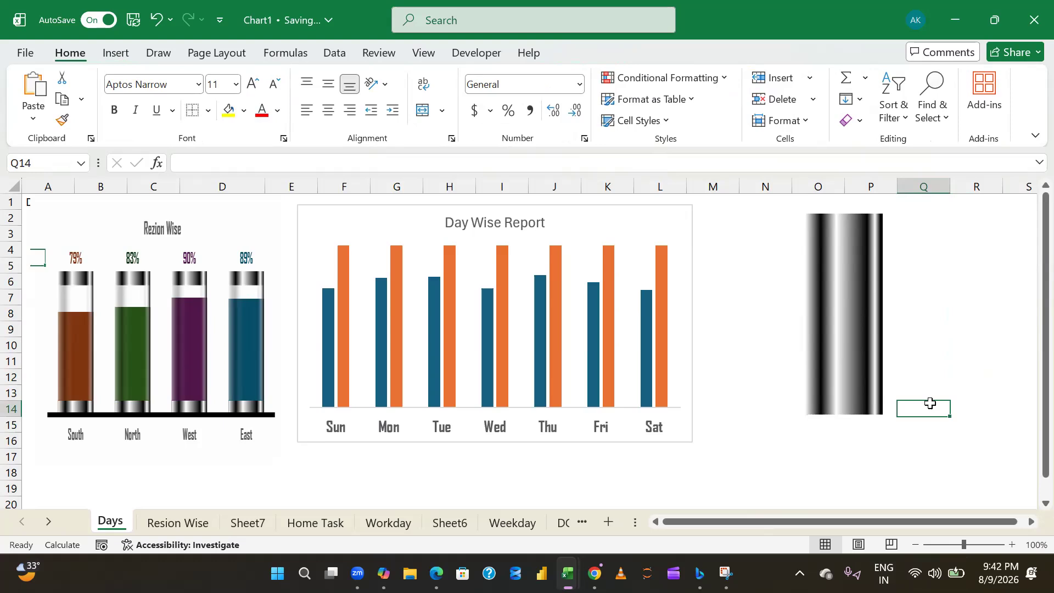
# - Set the transparency of the 0% gradient stop in the tall middle rectangle's fill to 50%
pyautogui.click(848, 311)
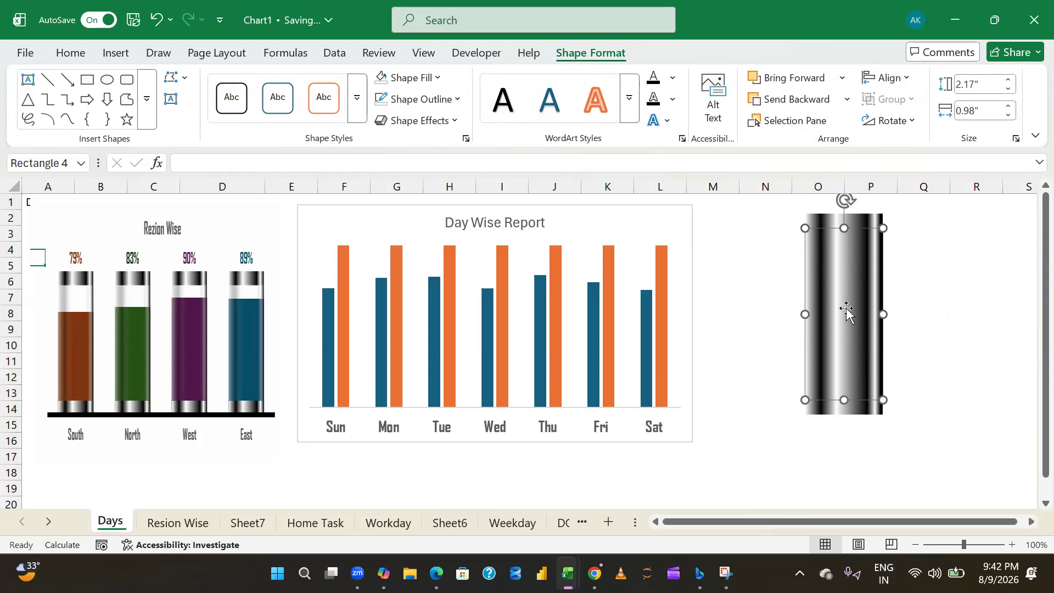
pyautogui.rightClick(847, 309)
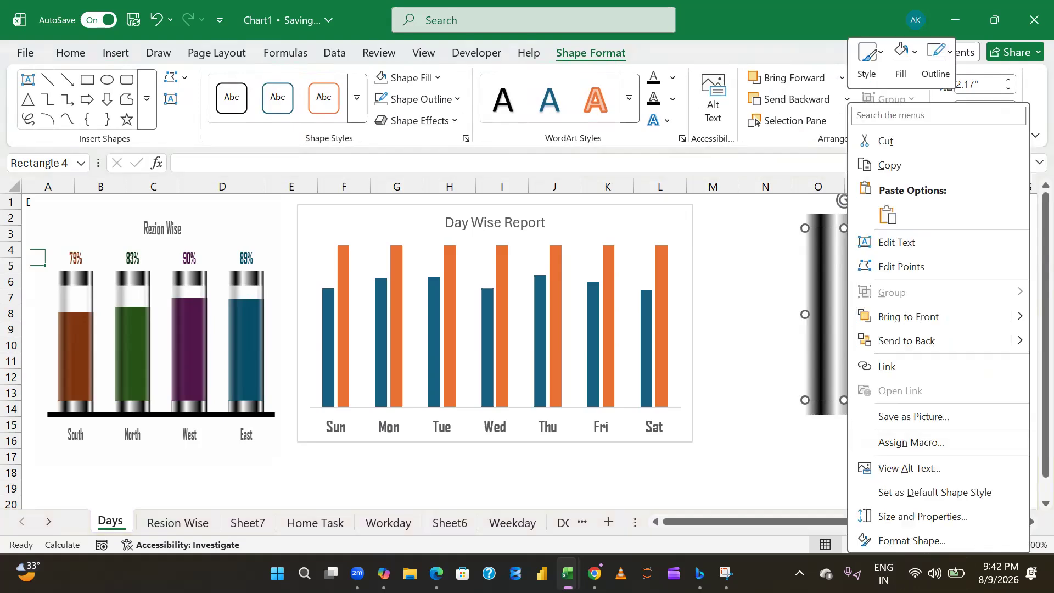
pyautogui.click(912, 540)
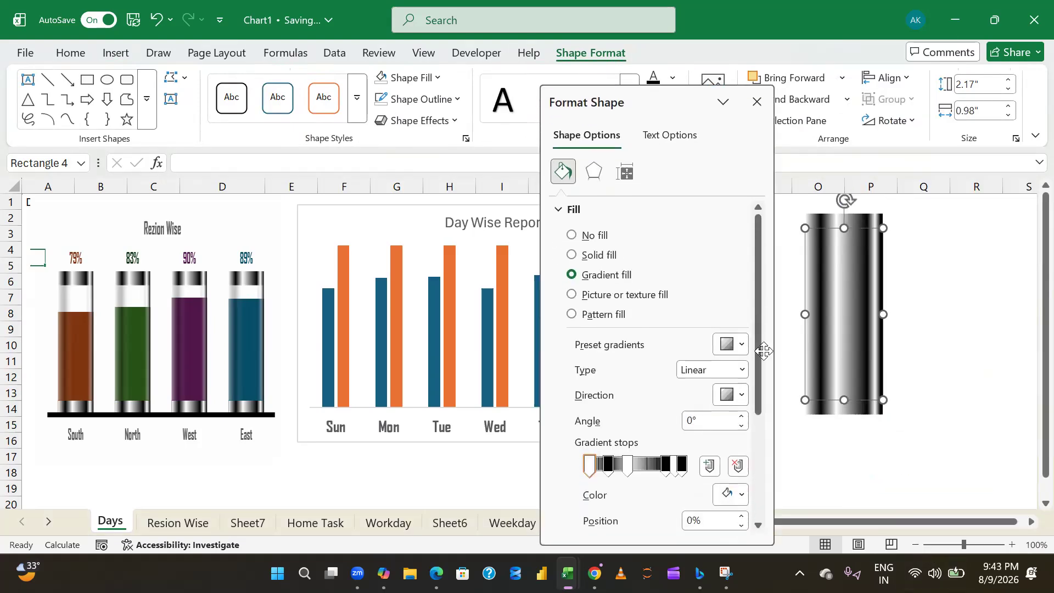
pyautogui.scroll(-3, 765, 350)
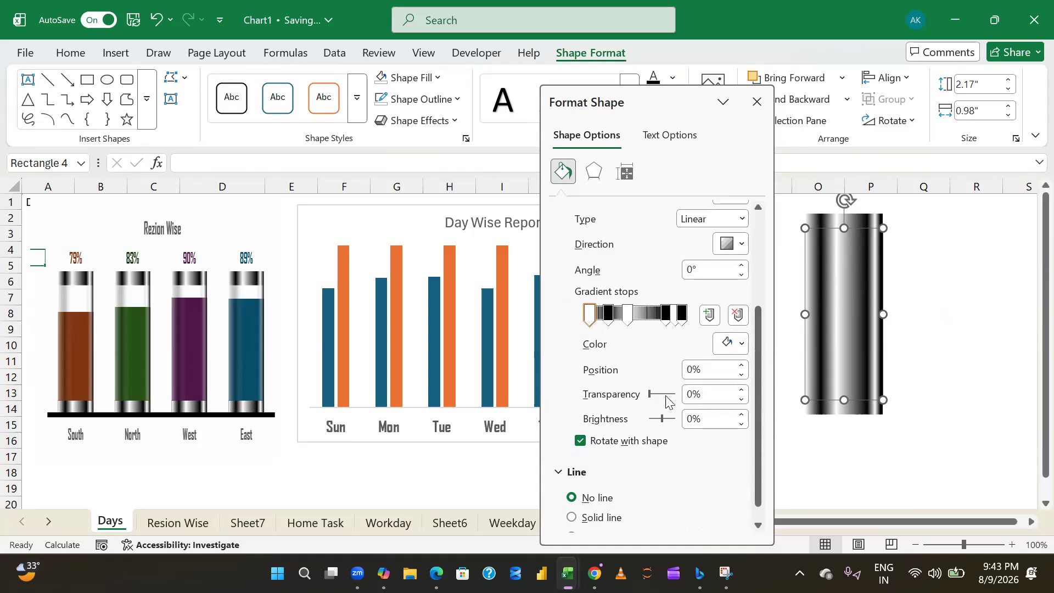
pyautogui.click(608, 315)
pyautogui.click(694, 394)
pyautogui.press('BackSpace')
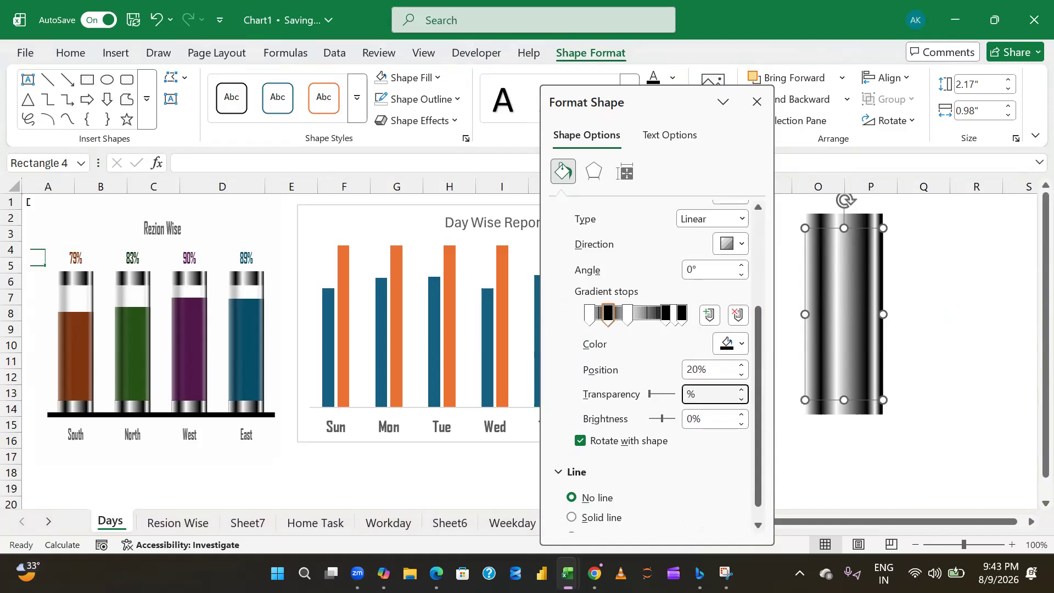
pyautogui.click(590, 314)
pyautogui.click(692, 400)
pyautogui.press('BackSpace')
pyautogui.write('50')
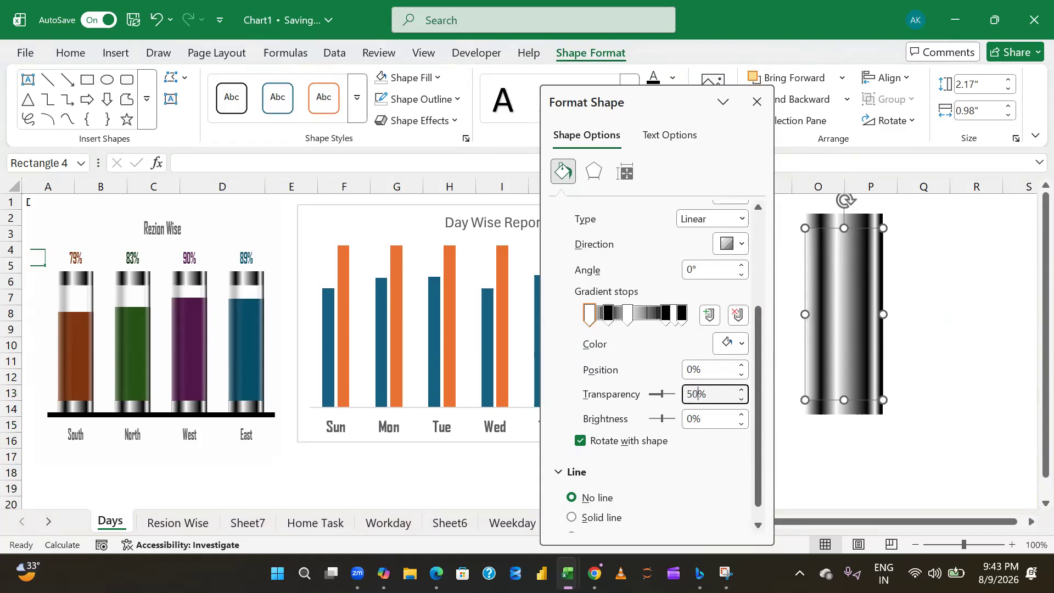
# - Set the transparency of the tall rectangle's 20% gradient stop to 75%
pyautogui.click(609, 314)
pyautogui.click(696, 395)
pyautogui.press('BackSpace')
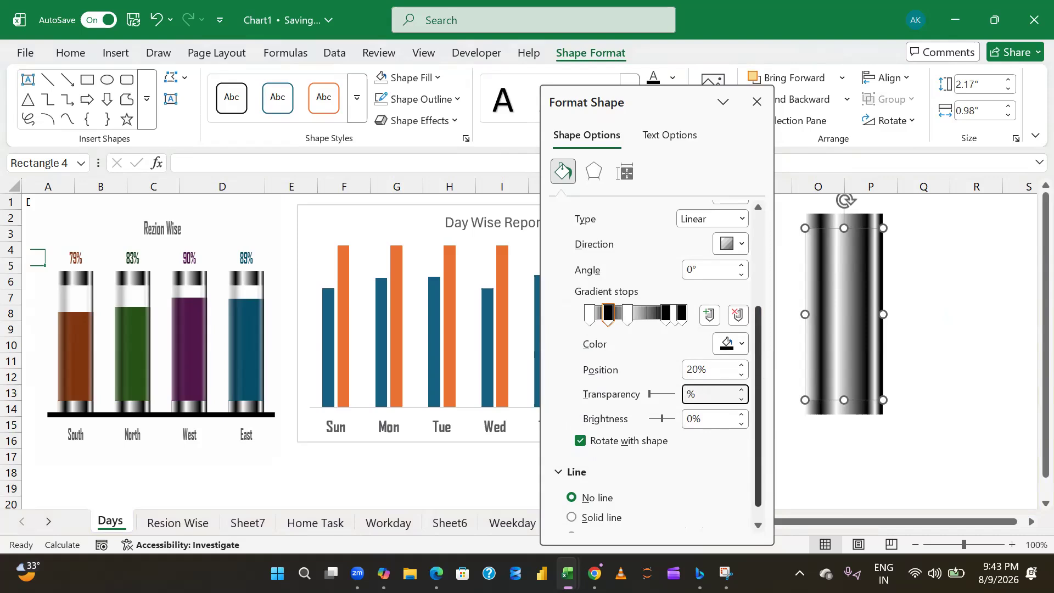
pyautogui.write('75')
# - Make the tall rectangle's gradient stops at 40% and 80% fully transparent, with 100% transparency each
pyautogui.click(629, 320)
pyautogui.doubleClick(695, 396)
pyautogui.click(695, 396)
pyautogui.press('BackSpace')
pyautogui.write('100')
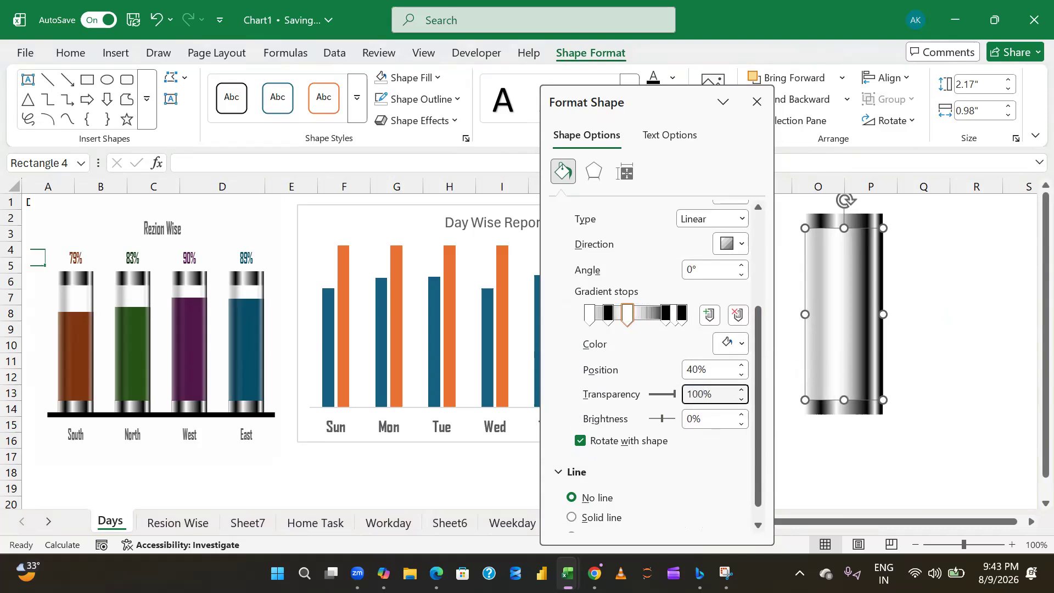
pyautogui.click(664, 318)
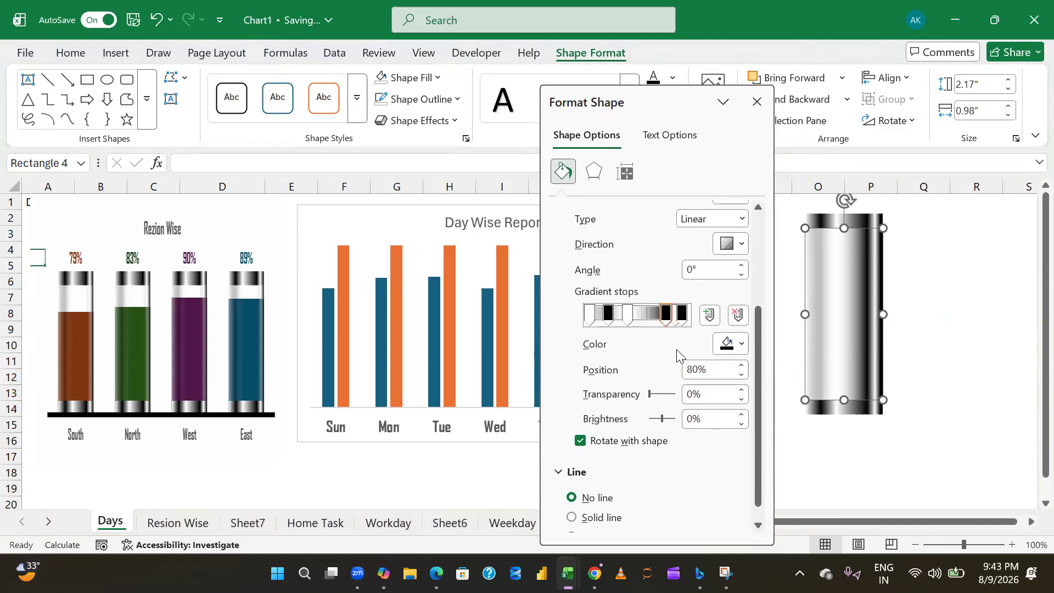
pyautogui.click(688, 395)
pyautogui.write('10')
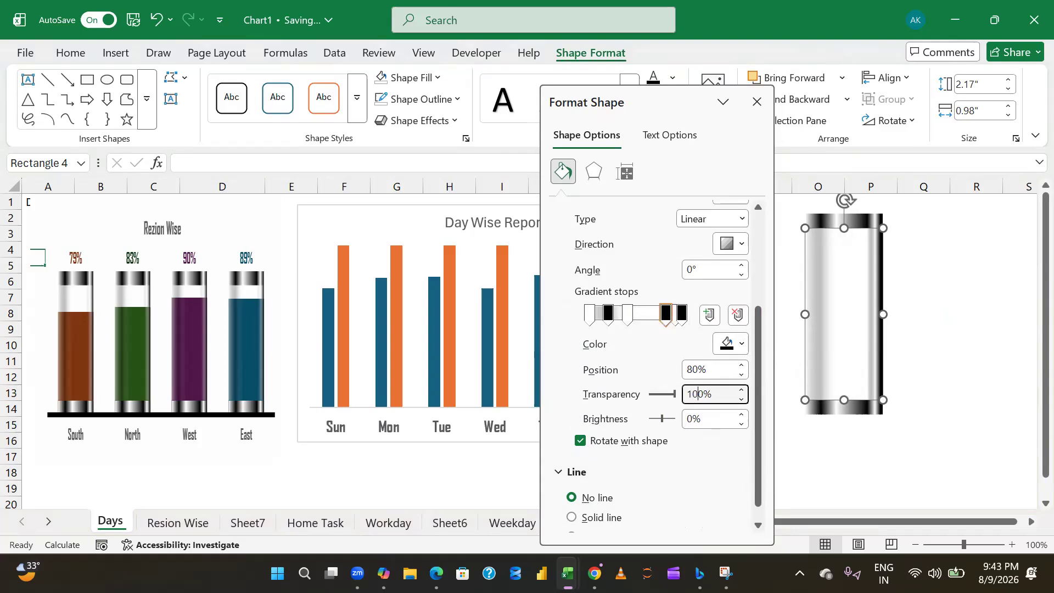
# - Set the transparency of the tall rectangle's 97% gradient stop to 75%
pyautogui.click(677, 327)
pyautogui.click(690, 398)
pyautogui.write('5')
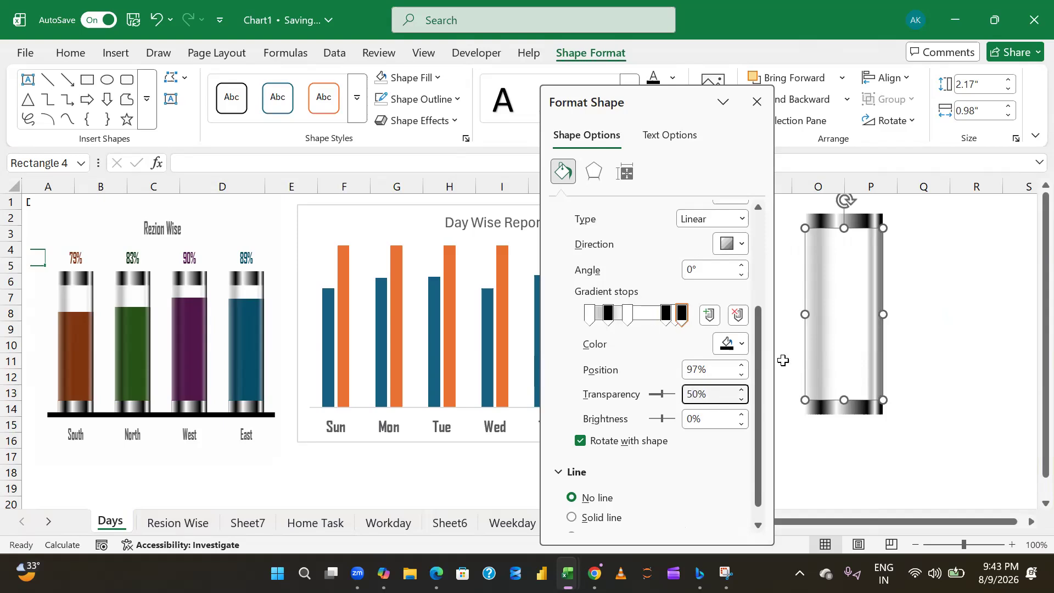
pyautogui.press('BackSpace')
pyautogui.press('BackSpace')
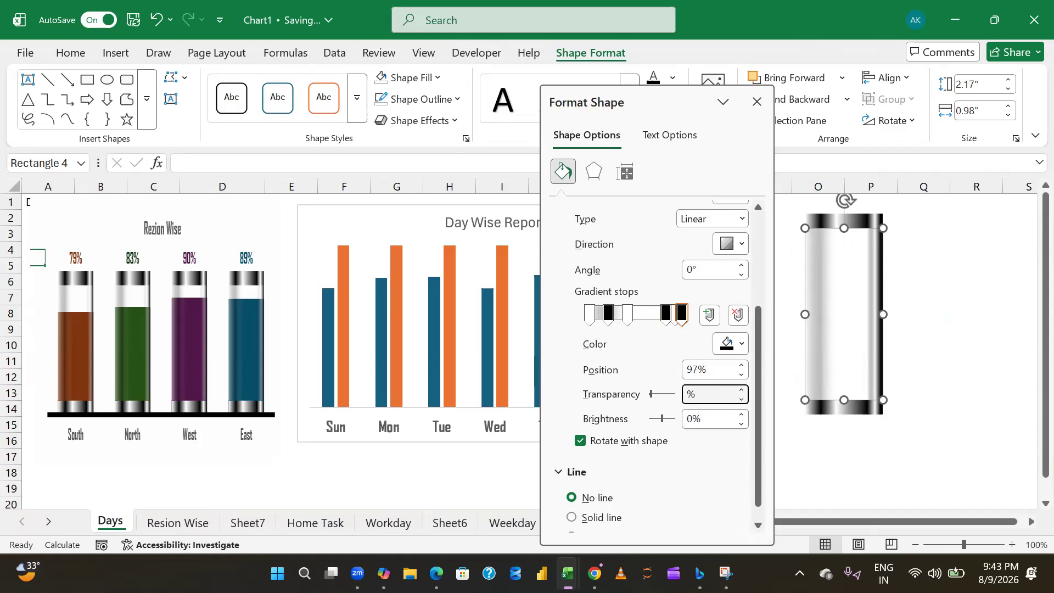
pyautogui.write('75')
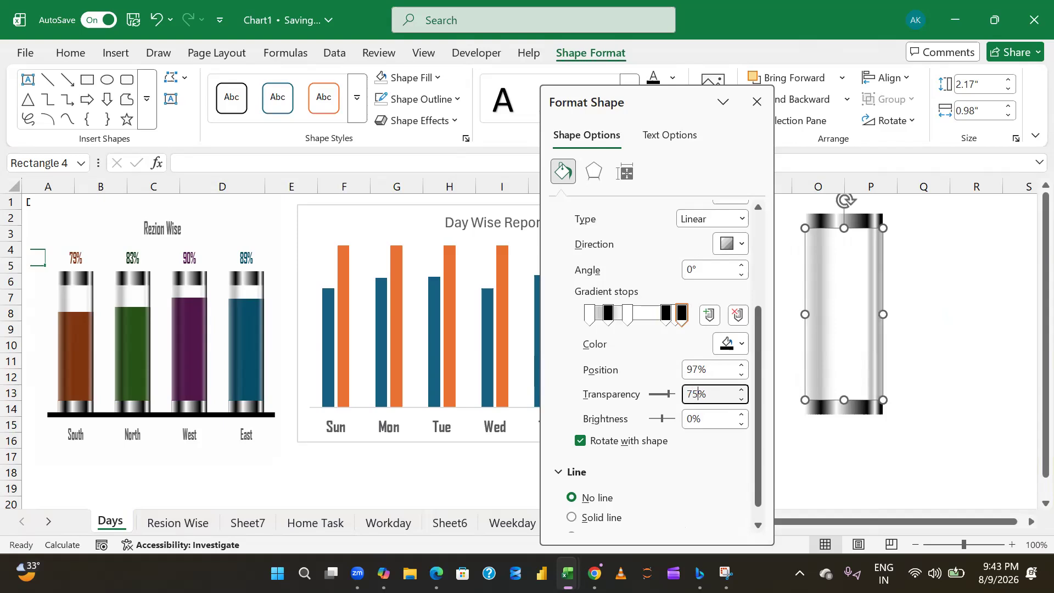
# - Set the transparency of the tall rectangle's 90% gradient stop to 75% and its 97% stop to 50%
pyautogui.click(674, 315)
pyautogui.click(695, 394)
pyautogui.write('75')
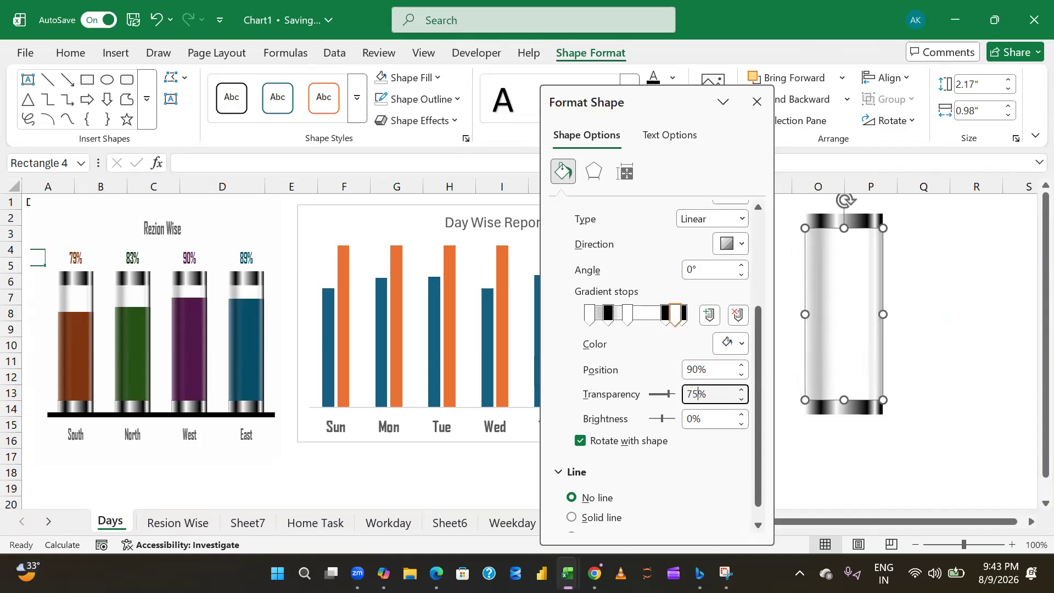
pyautogui.moveTo(675, 316); pyautogui.dragTo(683, 316)
pyautogui.click(708, 396)
pyautogui.press('BackSpace')
pyautogui.press('BackSpace')
pyautogui.write('50')
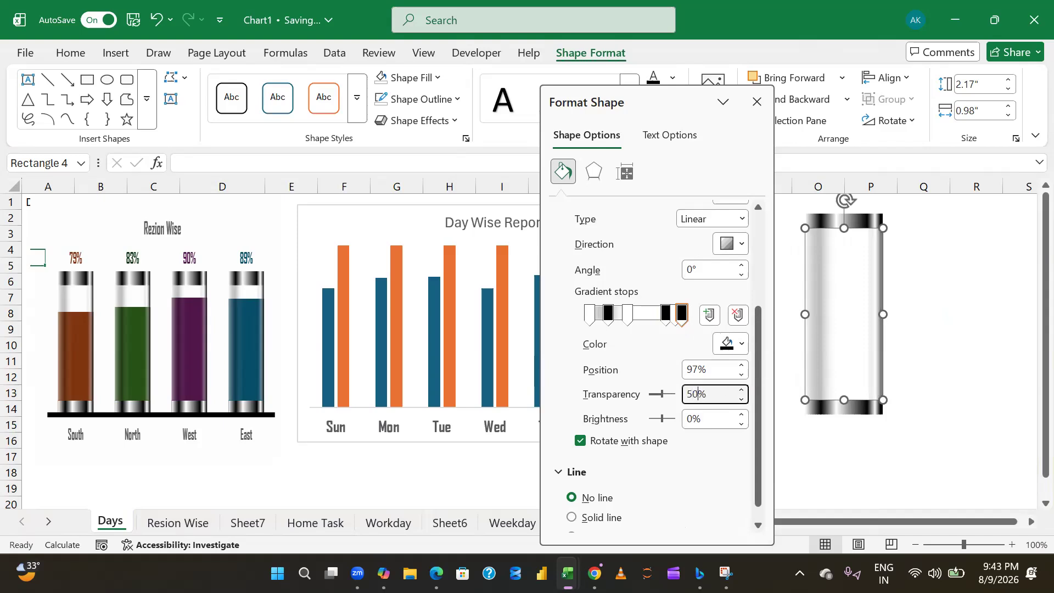
# - Group the upper cap, the tall transparent rectangle and the lower cap into a single glass tube object
pyautogui.click(757, 102)
pyautogui.click(914, 375)
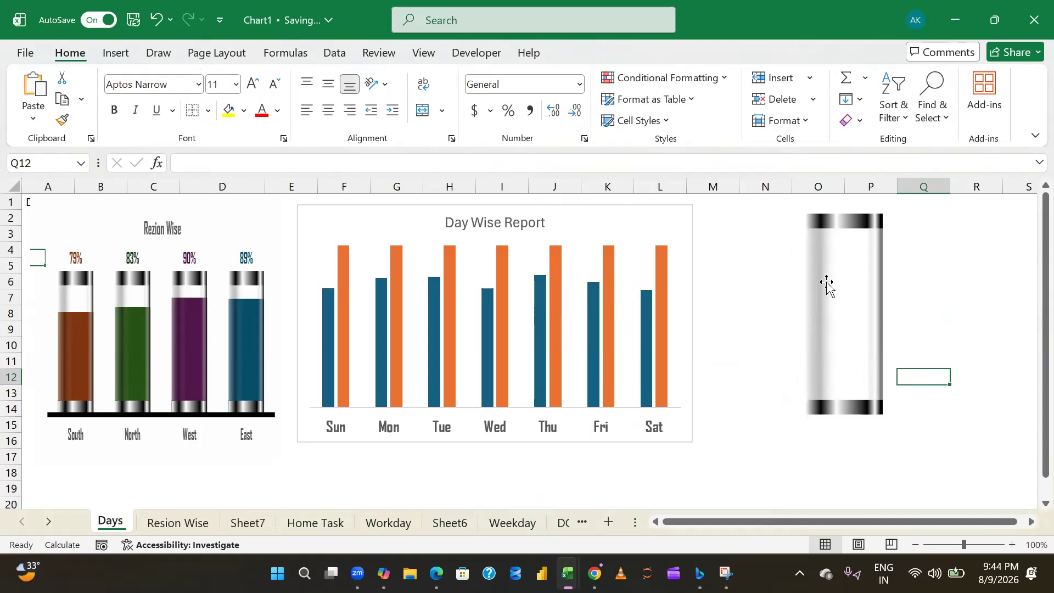
pyautogui.click(856, 218)
pyautogui.keyDown('ctrl'); pyautogui.click(856, 302); pyautogui.keyUp('ctrl')
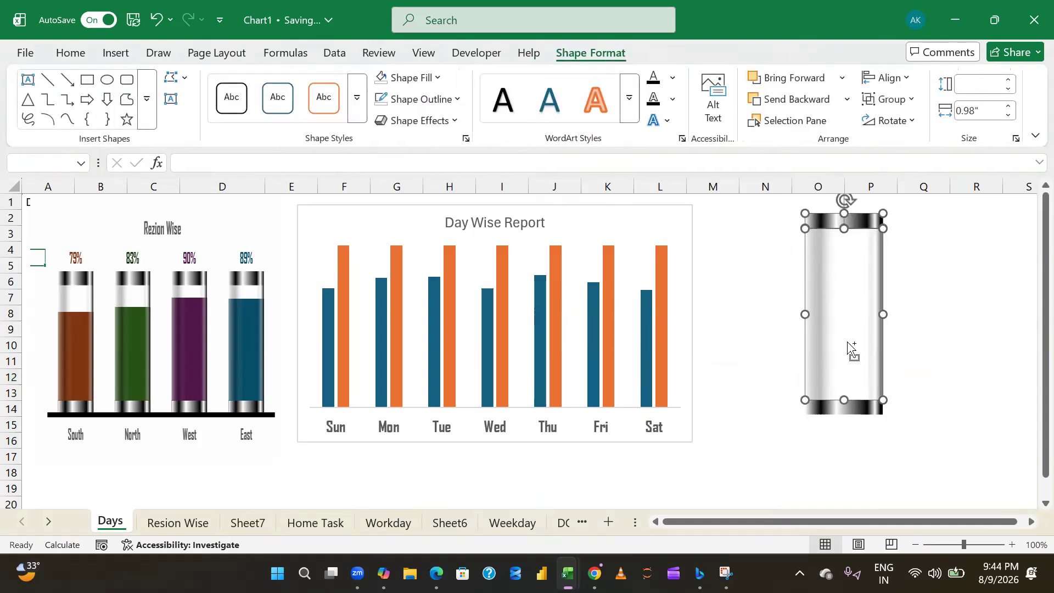
pyautogui.keyDown('ctrl'); pyautogui.click(820, 411); pyautogui.keyUp('ctrl')
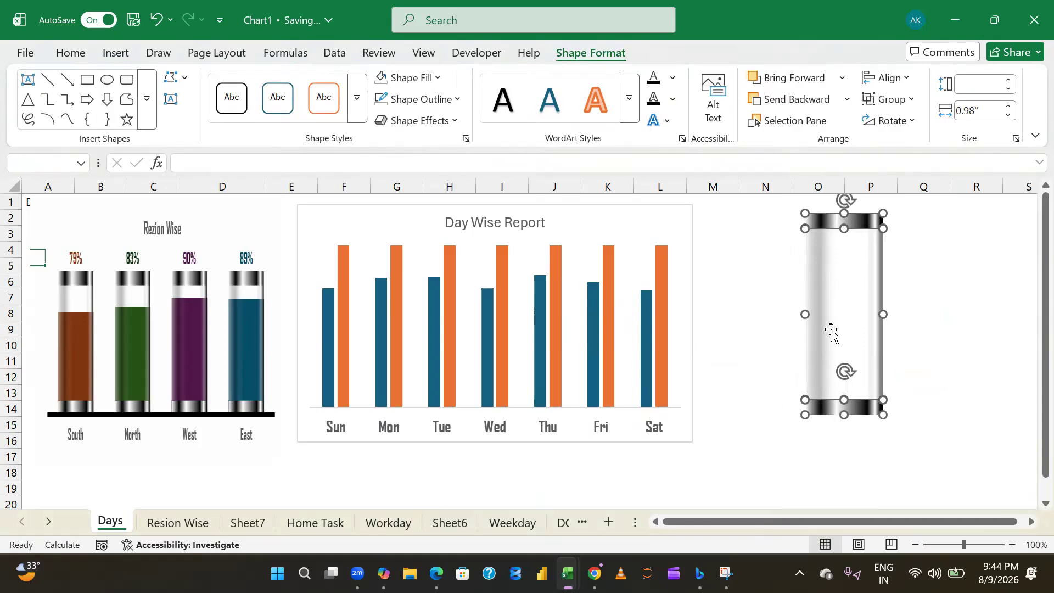
pyautogui.rightClick(831, 330)
pyautogui.moveTo(892, 309)
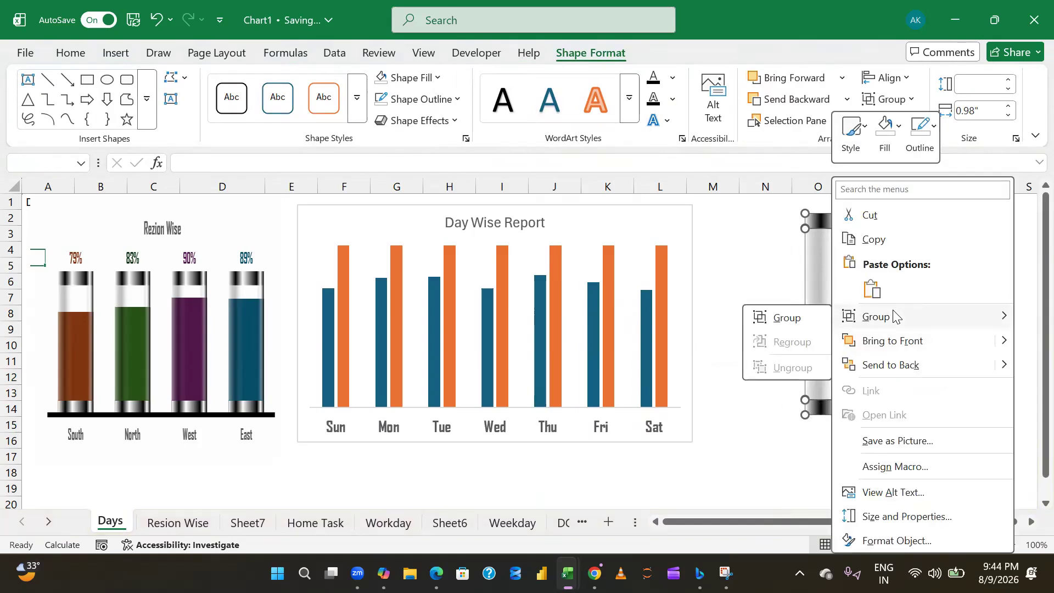
pyautogui.click(815, 317)
pyautogui.click(763, 284)
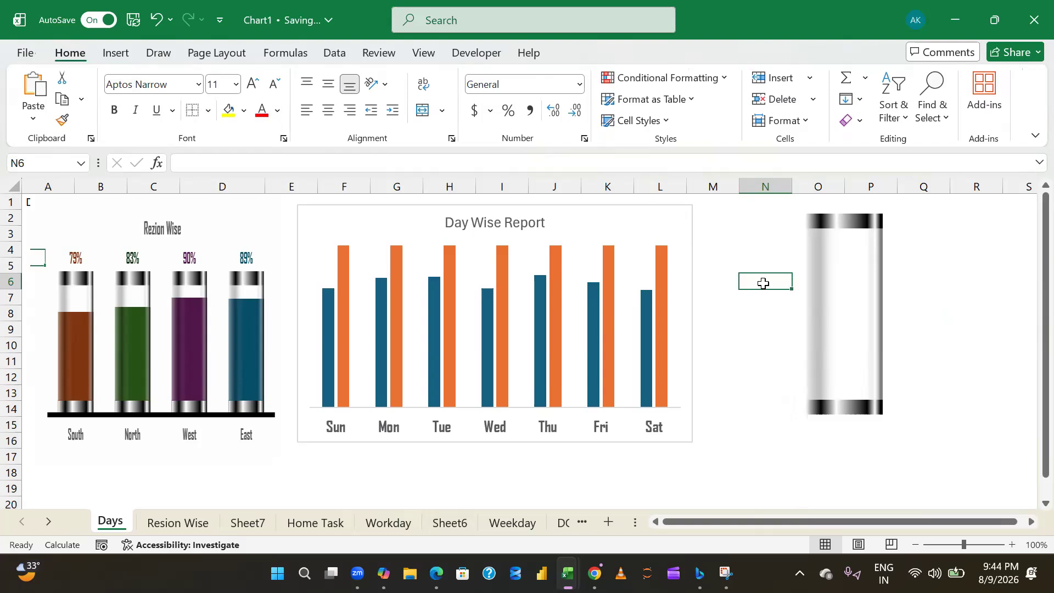
pyautogui.click(854, 289)
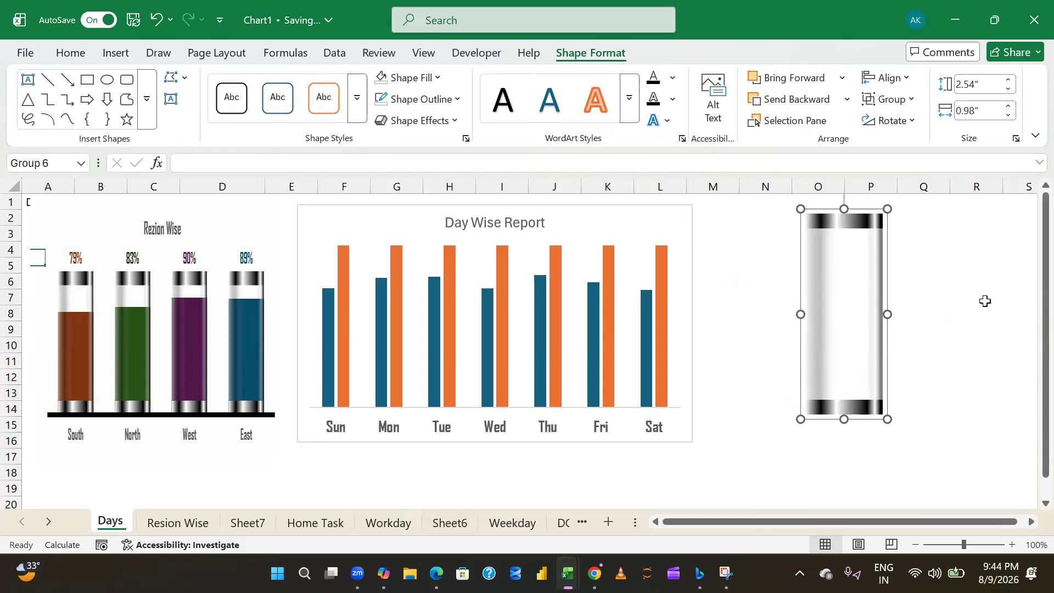
pyautogui.click(961, 294)
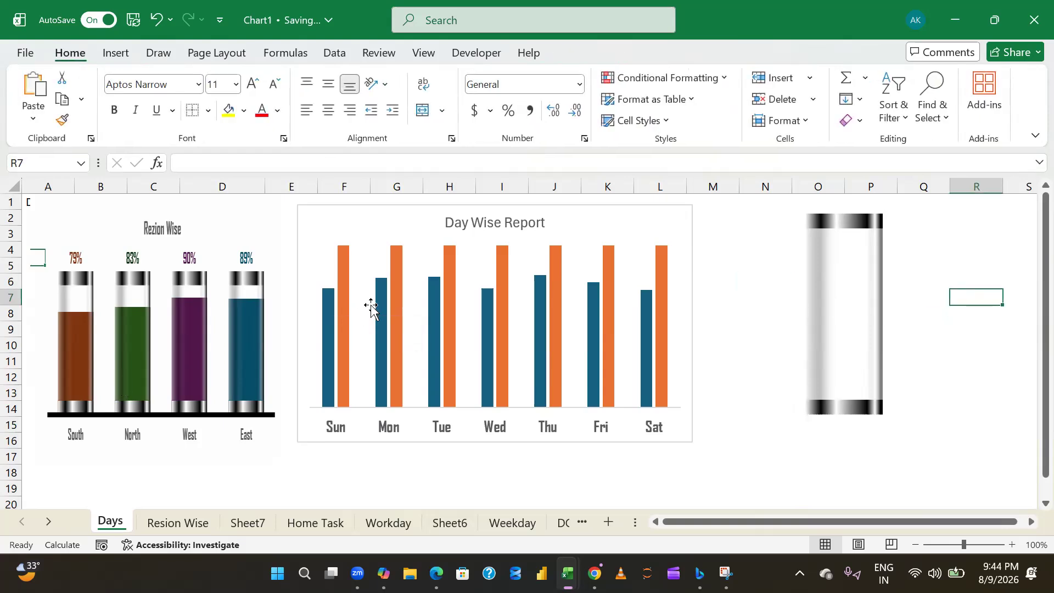
# - Select the blue column series in the Day Wise Report chart
pyautogui.click(327, 324)
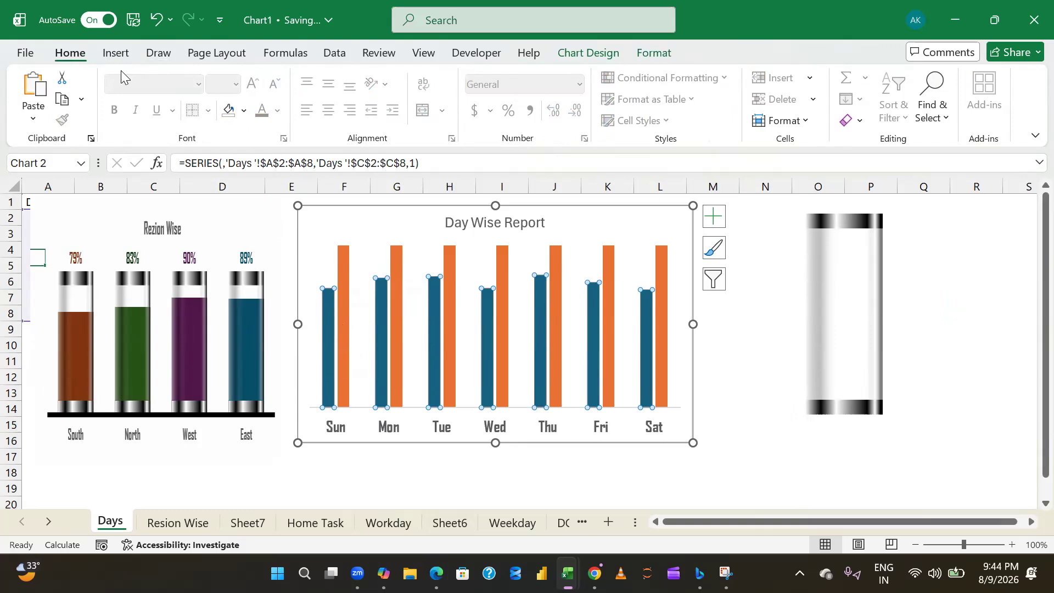
# - Fill only the Sun column of the blue series with the darkest shade of the theme's light green
pyautogui.click(645, 53)
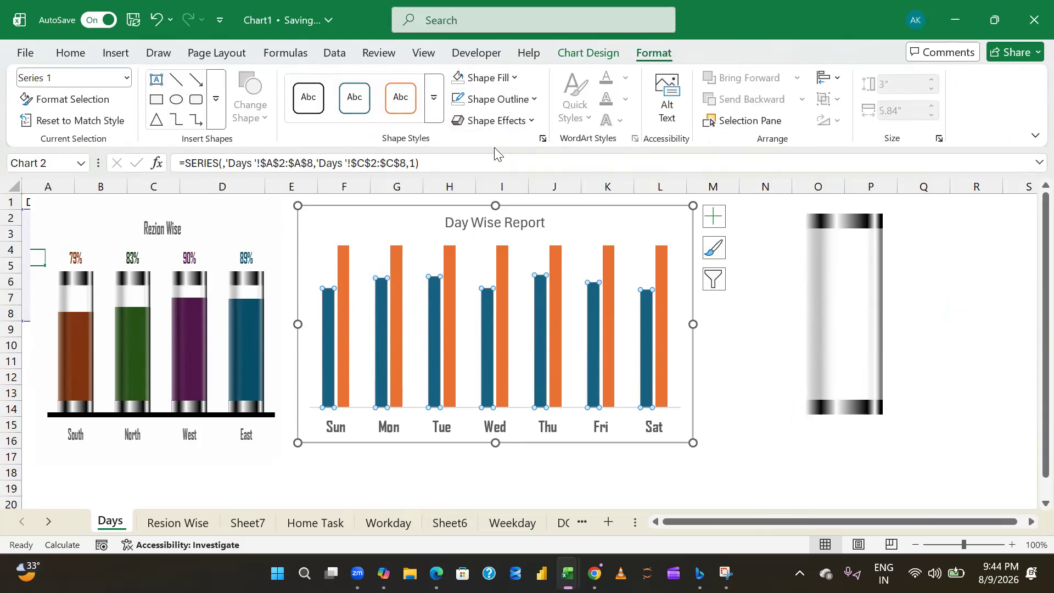
pyautogui.click(765, 281)
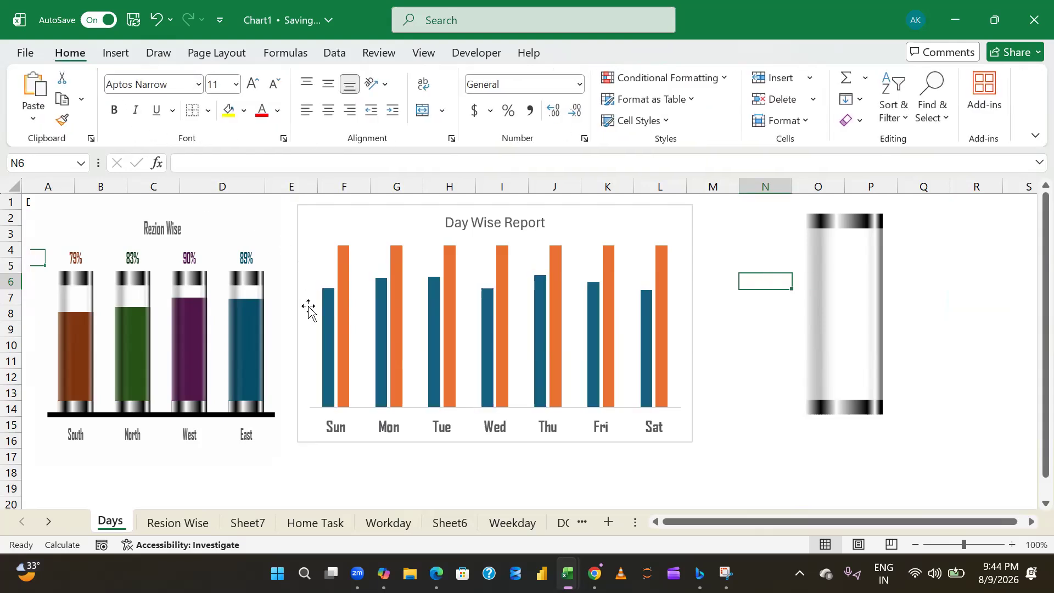
pyautogui.click(322, 310)
pyautogui.click(327, 302)
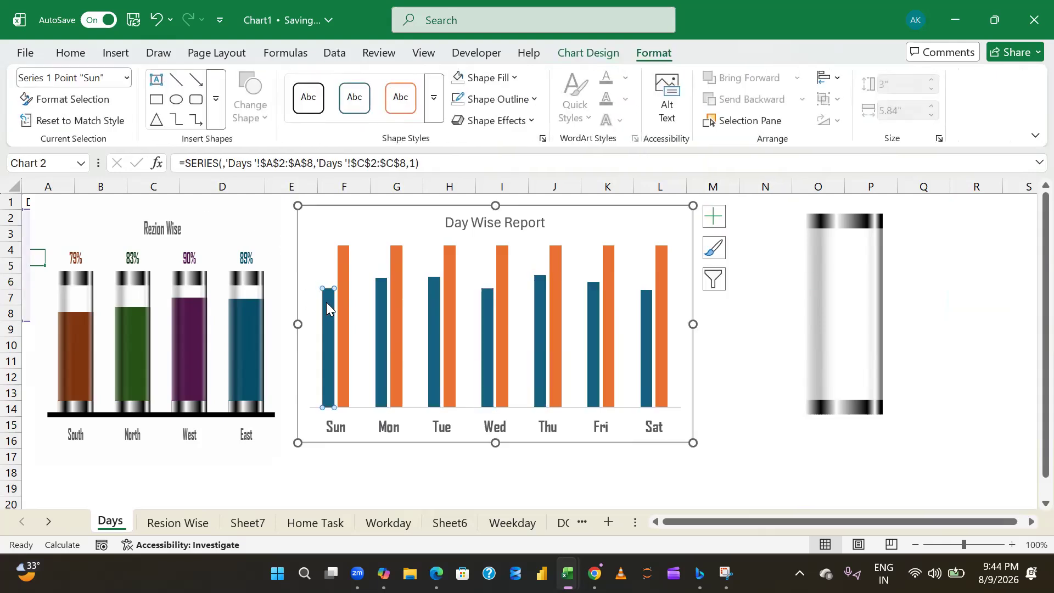
pyautogui.click(73, 53)
pyautogui.click(244, 110)
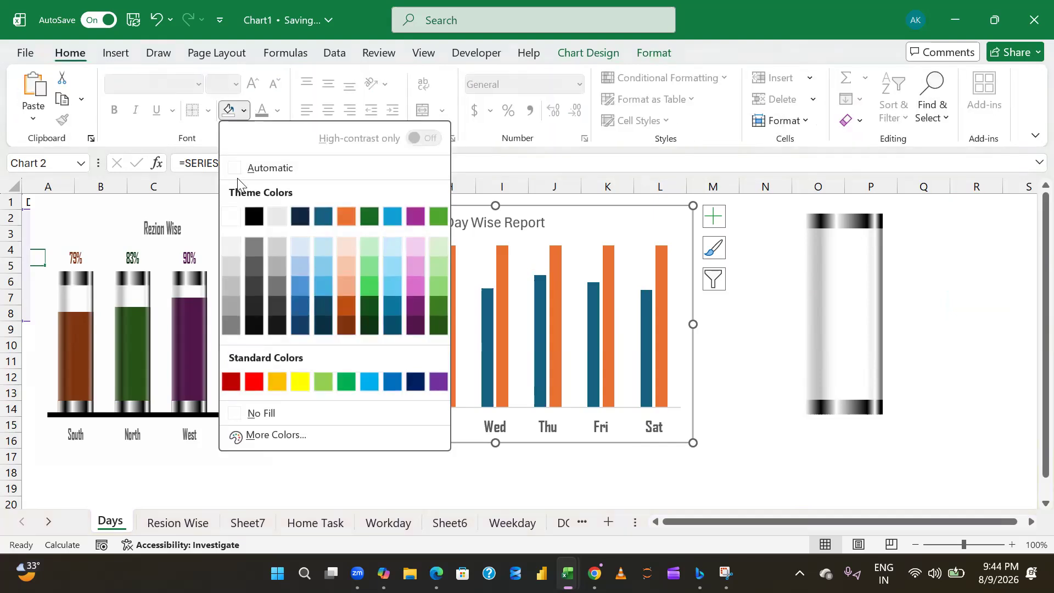
pyautogui.click(440, 329)
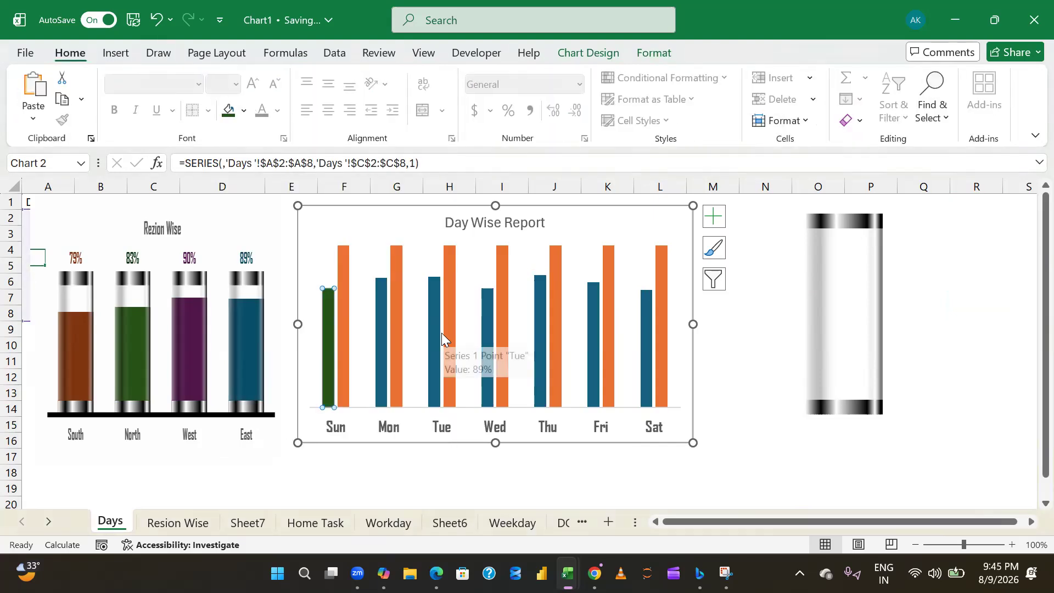
# - Fill the Mon column with the darkest theme purple and the Tue column with the darkest shade of the theme's bright blue
pyautogui.click(382, 306)
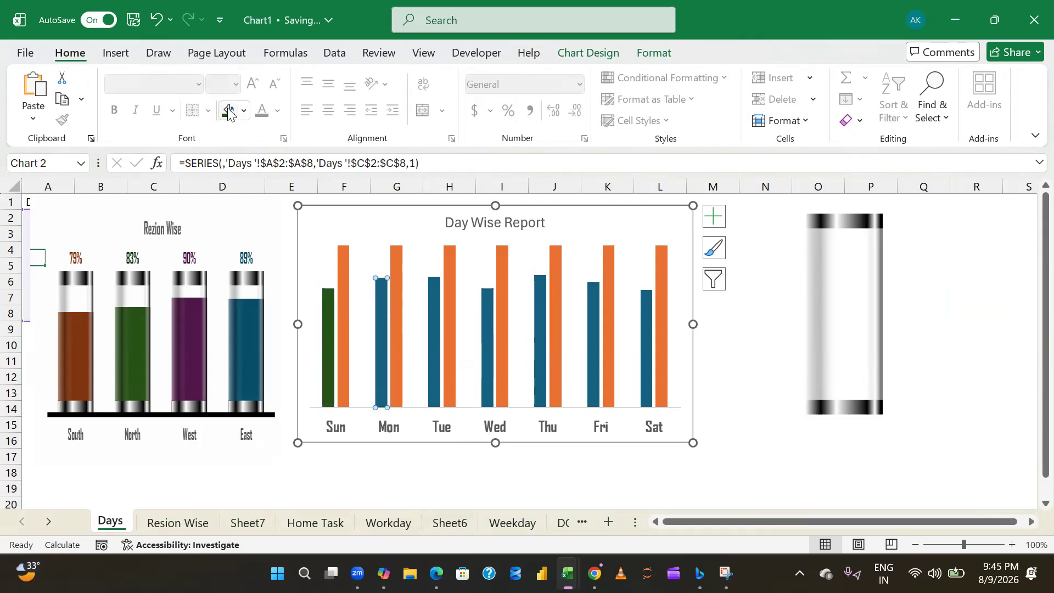
pyautogui.click(244, 111)
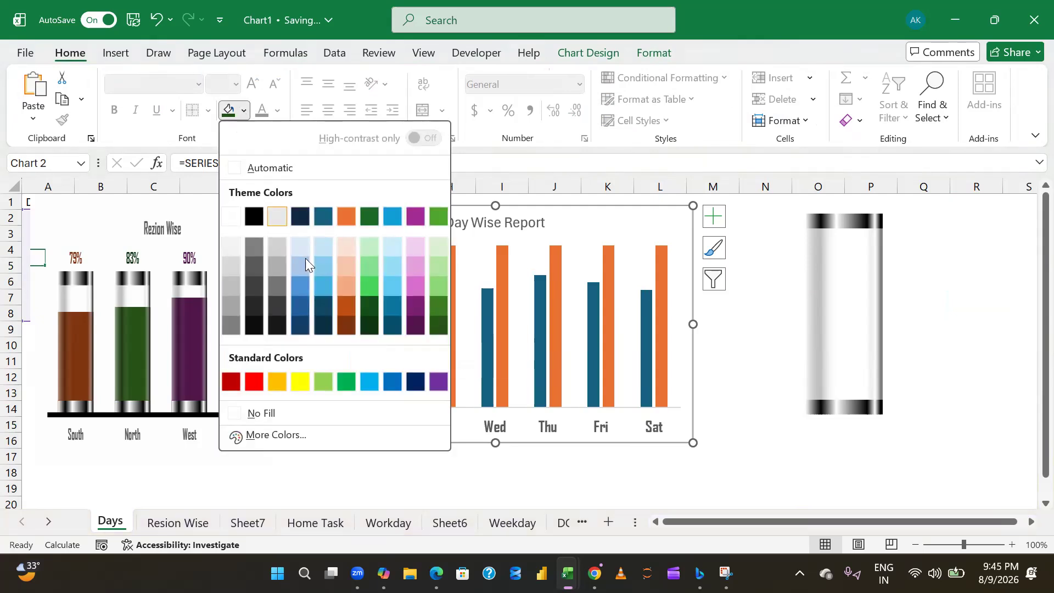
pyautogui.click(416, 328)
pyautogui.click(433, 314)
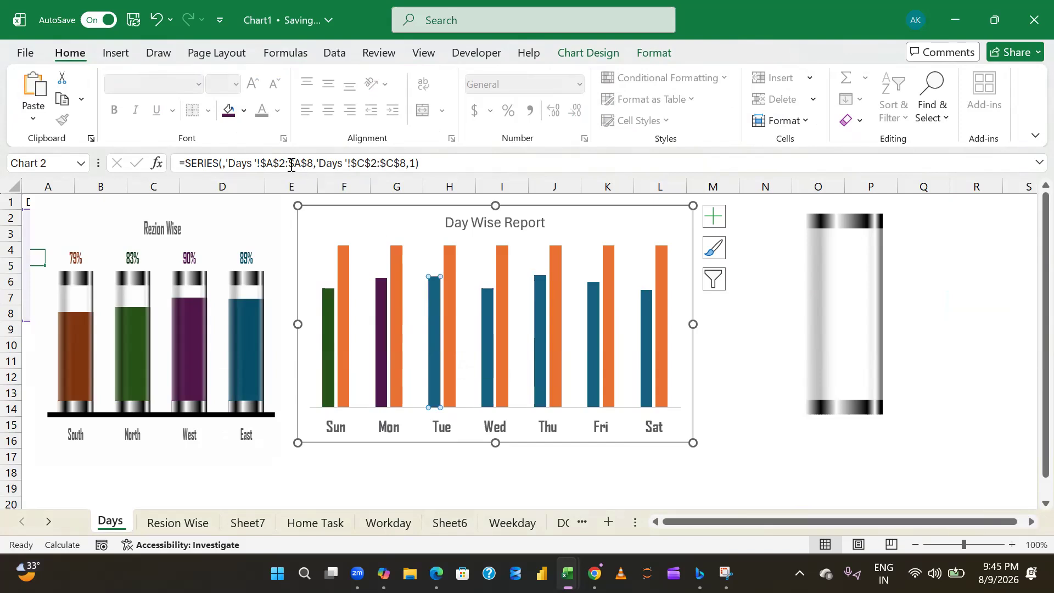
pyautogui.click(244, 110)
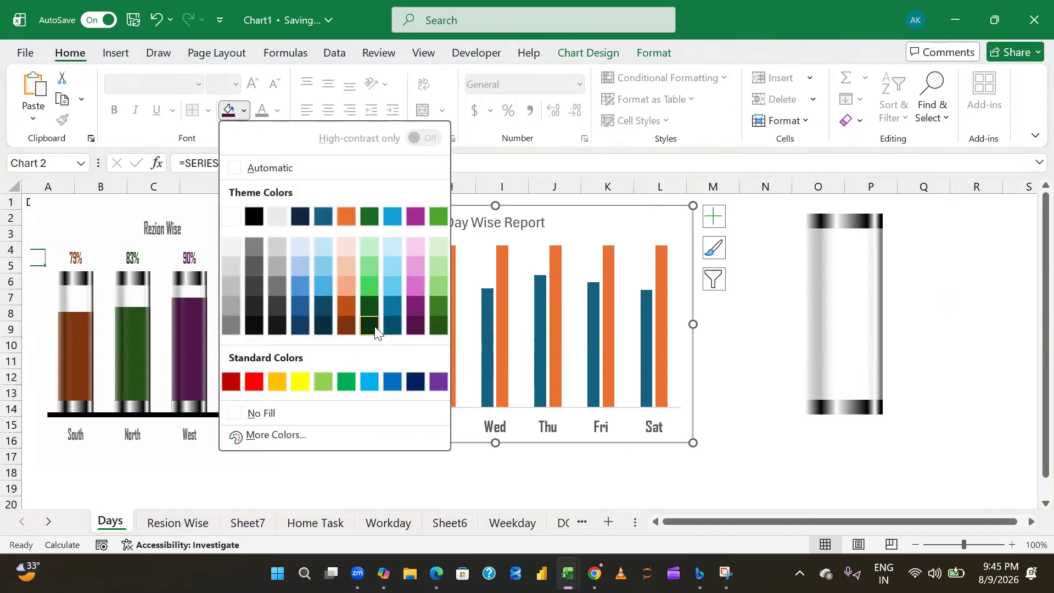
pyautogui.click(393, 326)
# - Fill the Wed column with the darkest shade of the theme's dark green and the Thu column with the darkest theme orange
pyautogui.click(482, 337)
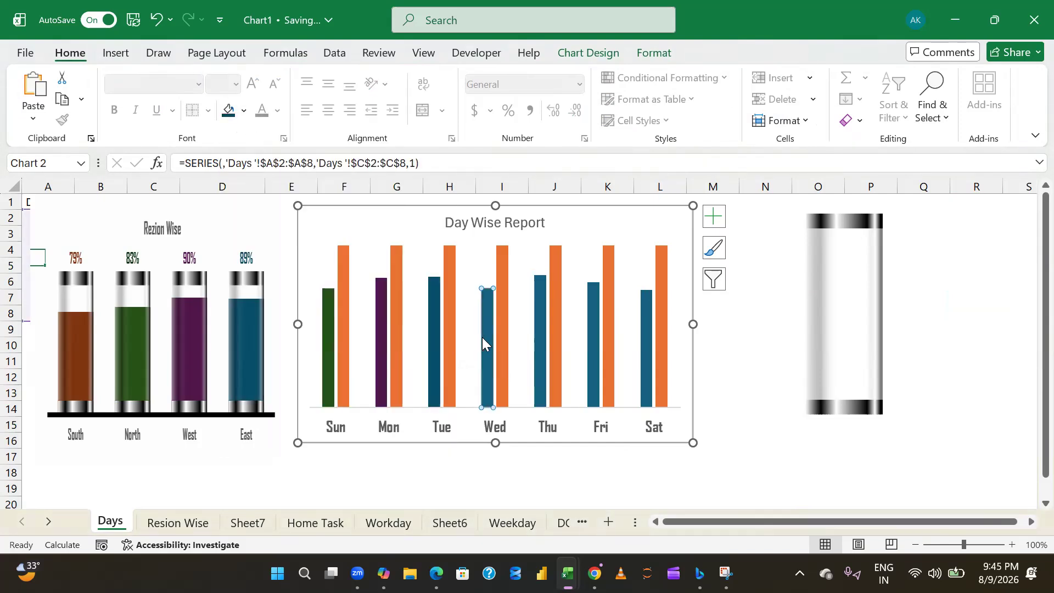
pyautogui.click(244, 111)
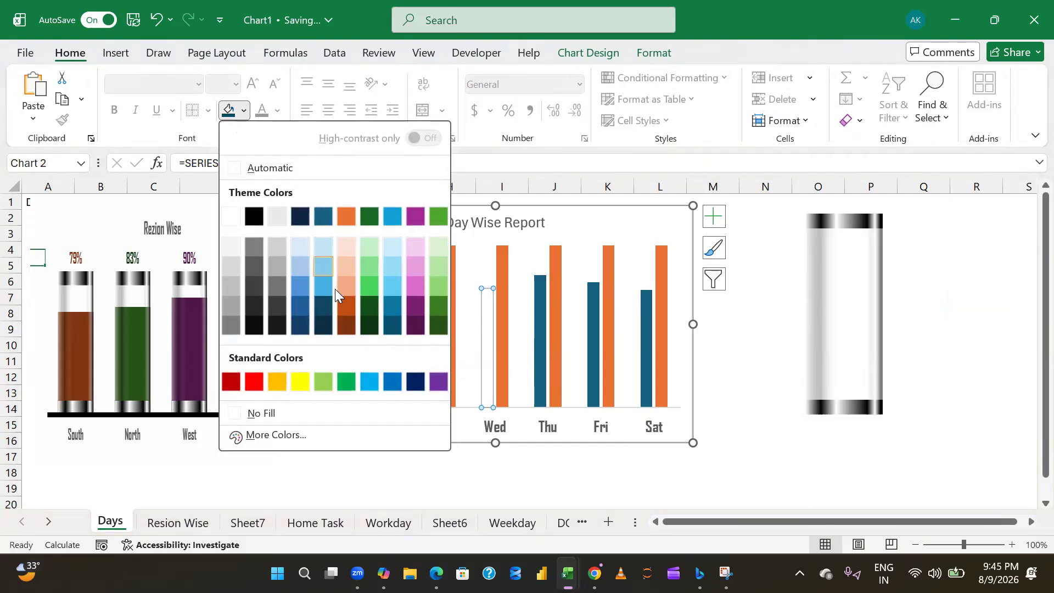
pyautogui.click(368, 323)
pyautogui.click(537, 323)
pyautogui.click(244, 110)
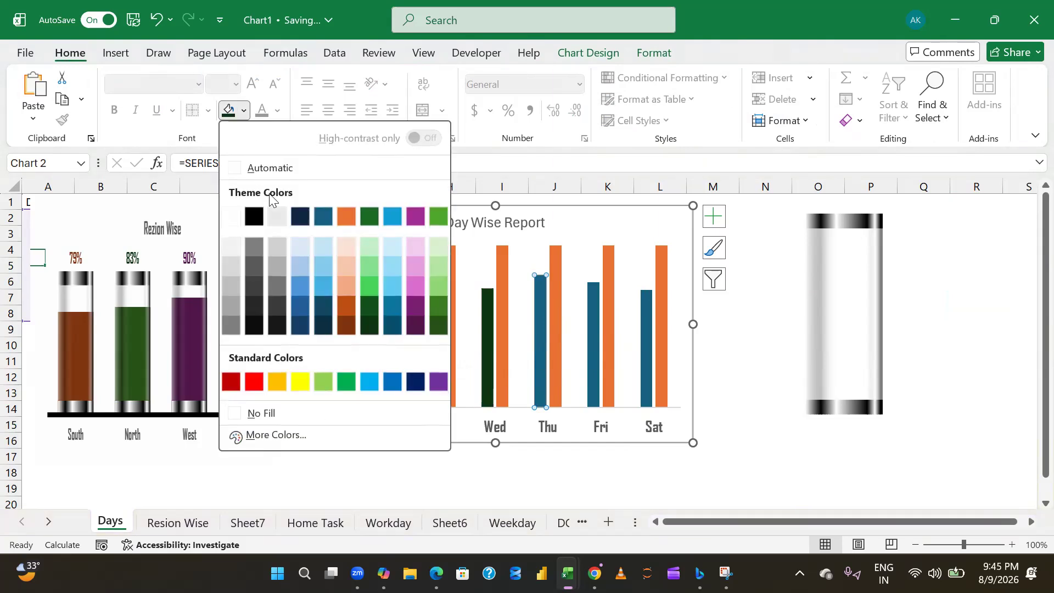
pyautogui.click(349, 325)
# - Fill the Fri column with the darkest theme teal and the Sat column with the darkest shade of the theme's navy blue
pyautogui.click(591, 311)
pyautogui.click(242, 111)
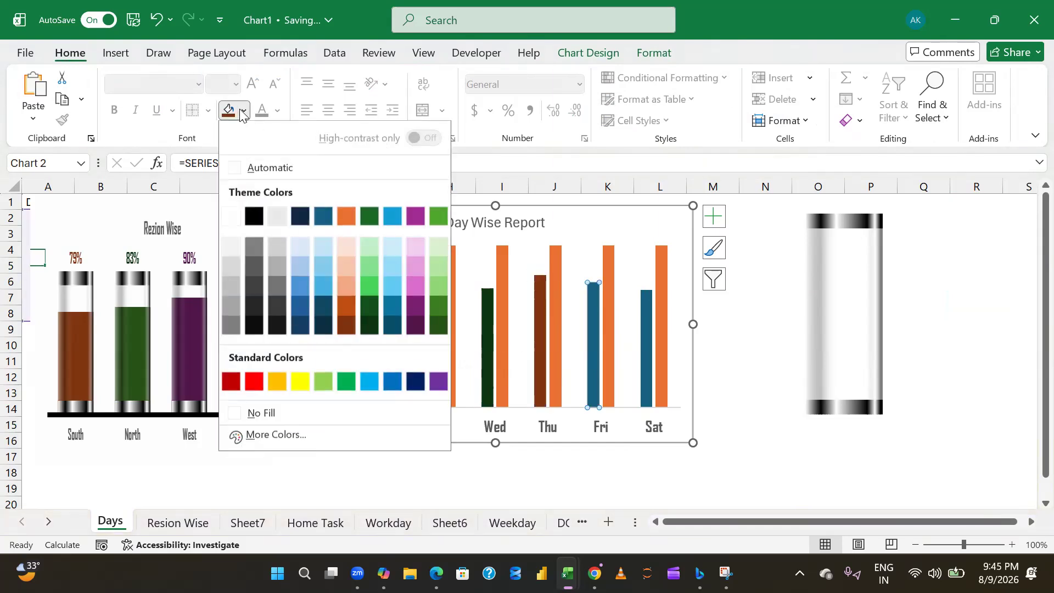
pyautogui.click(324, 326)
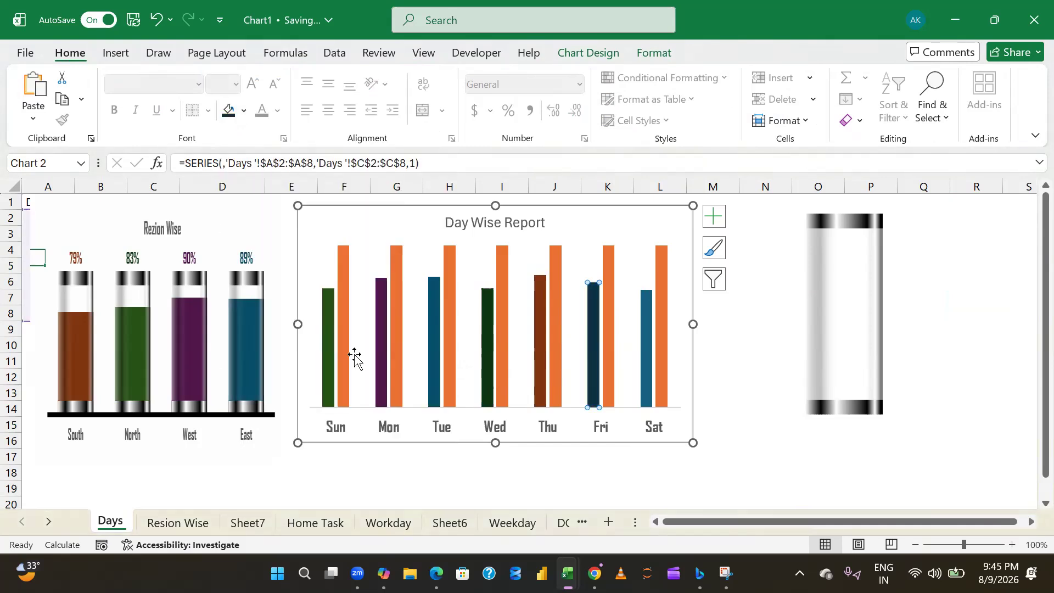
pyautogui.click(647, 357)
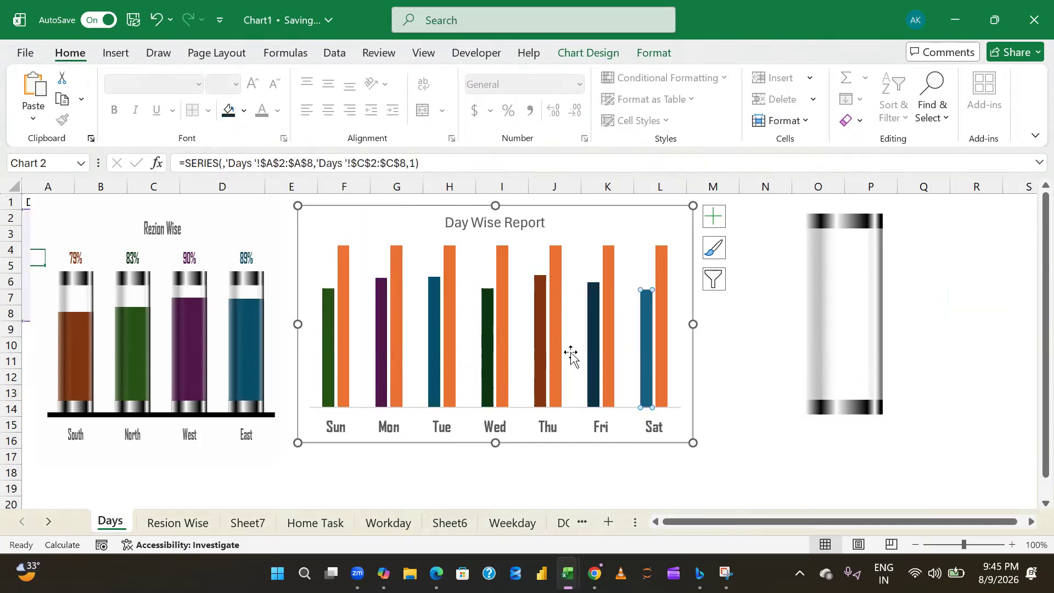
pyautogui.click(245, 117)
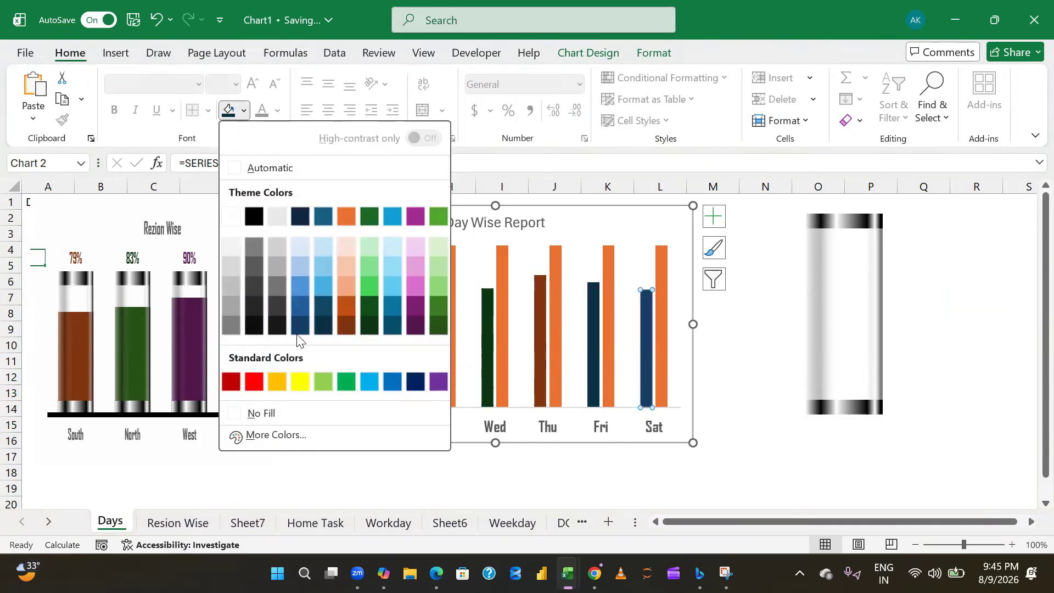
pyautogui.click(298, 331)
pyautogui.click(725, 397)
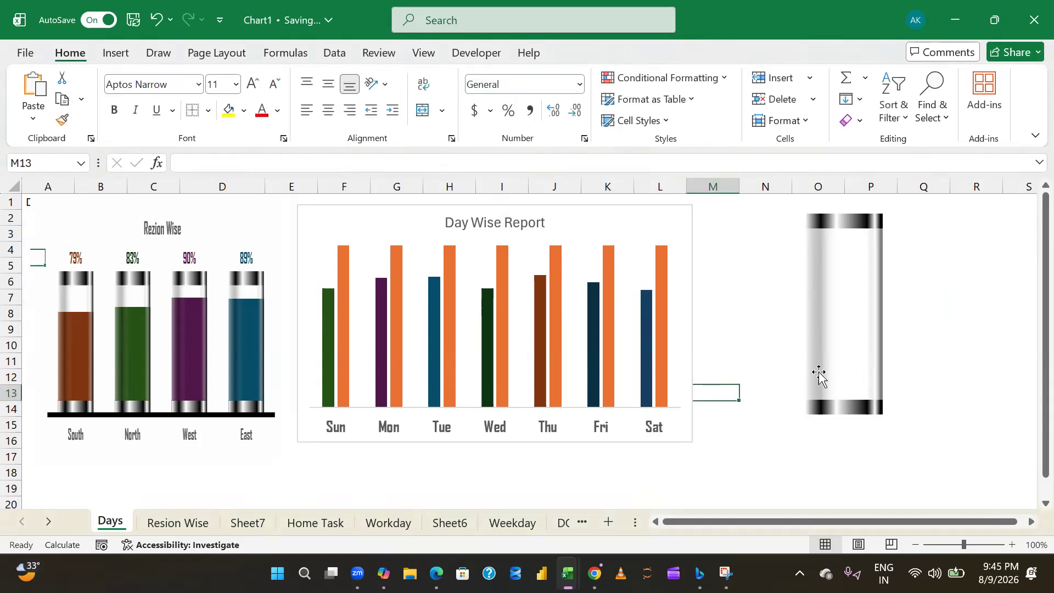
# - Copy the grouped glass tube and paste it as the fill of the orange column series
pyautogui.click(860, 326)
pyautogui.hotkey('ctrl', 'c')
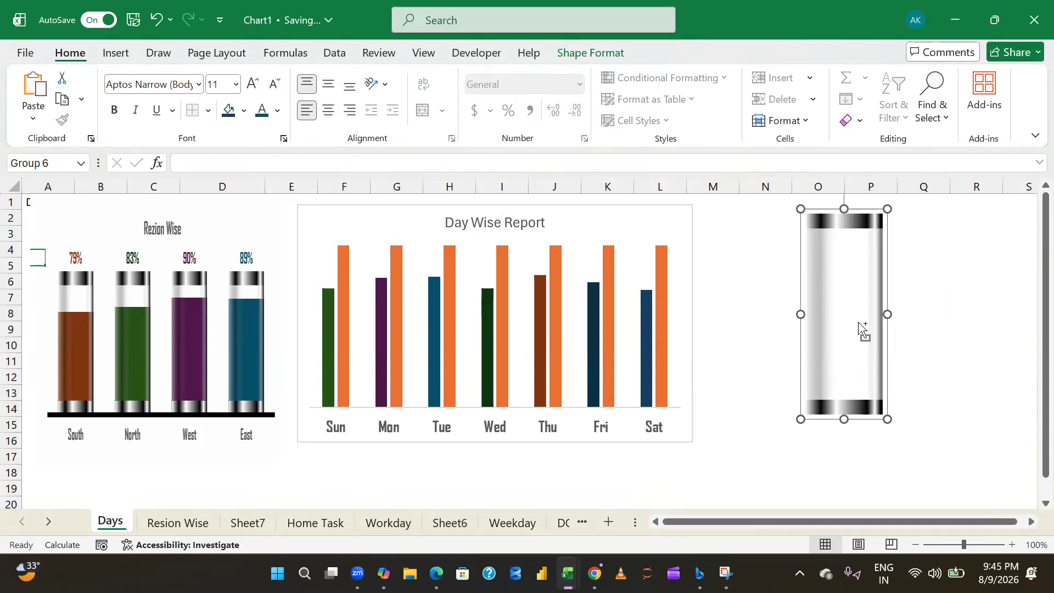
pyautogui.click(342, 263)
pyautogui.hotkey('ctrl', 'v')
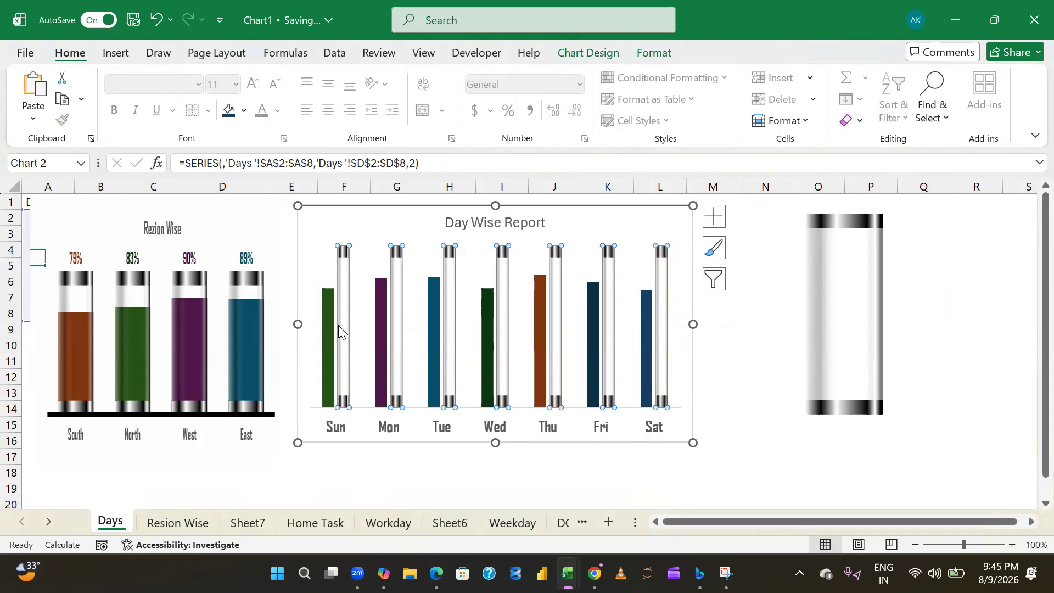
pyautogui.rightClick(342, 266)
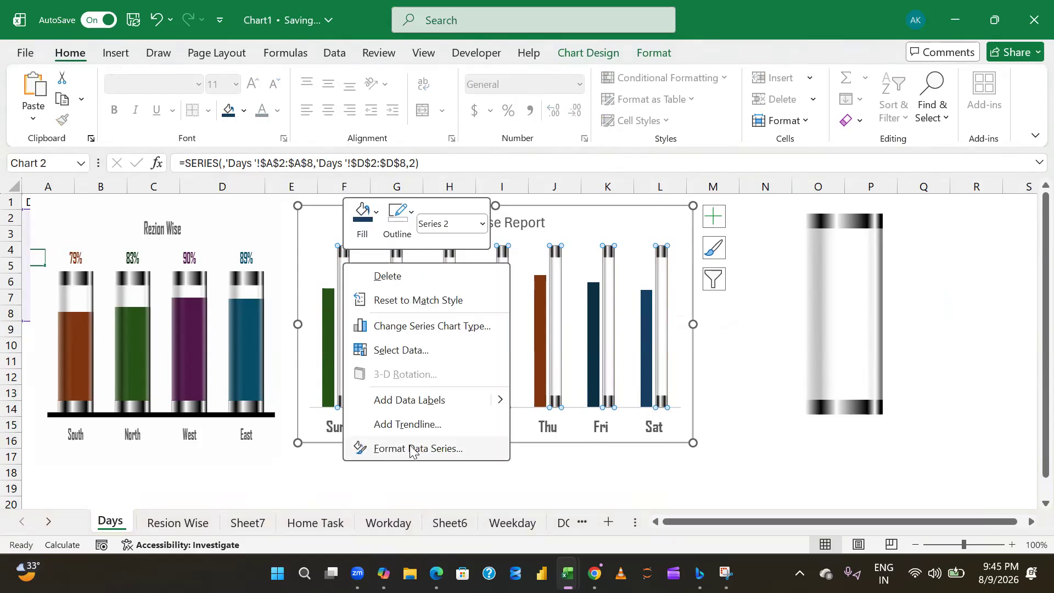
pyautogui.click(748, 348)
pyautogui.click(748, 341)
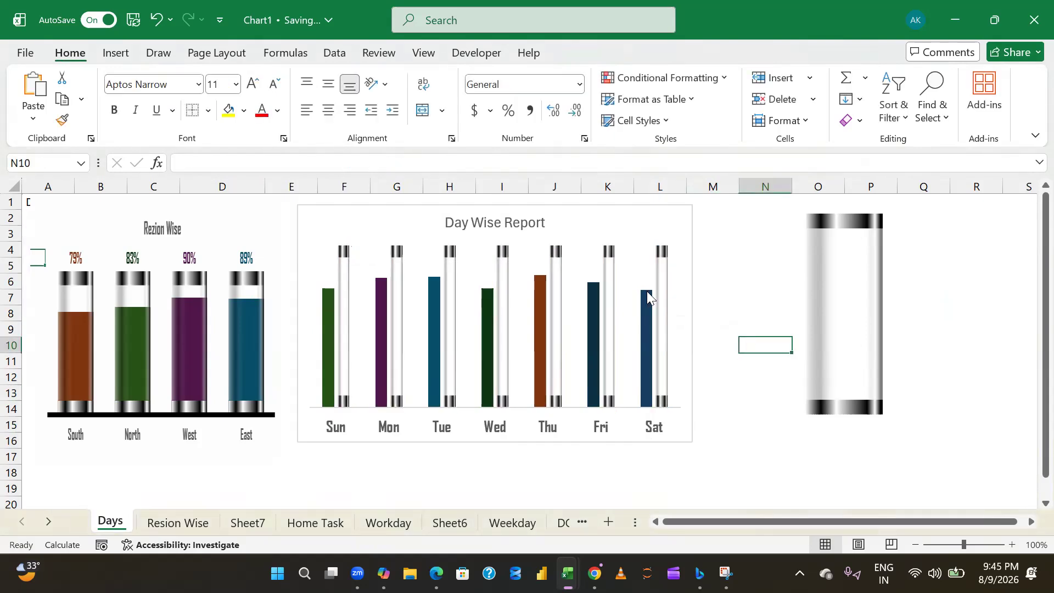
pyautogui.rightClick(662, 281)
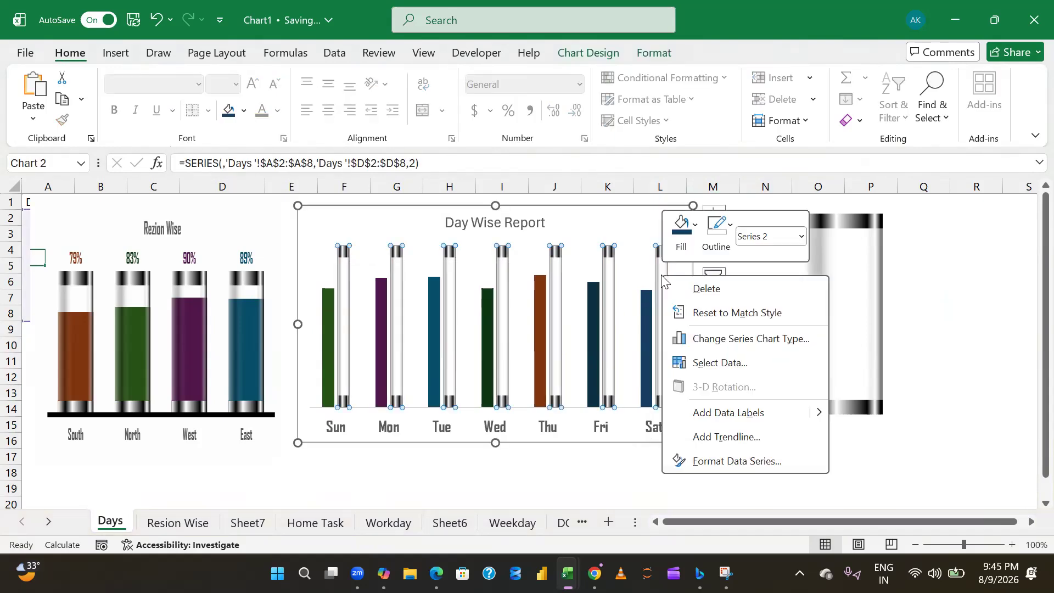
pyautogui.click(700, 464)
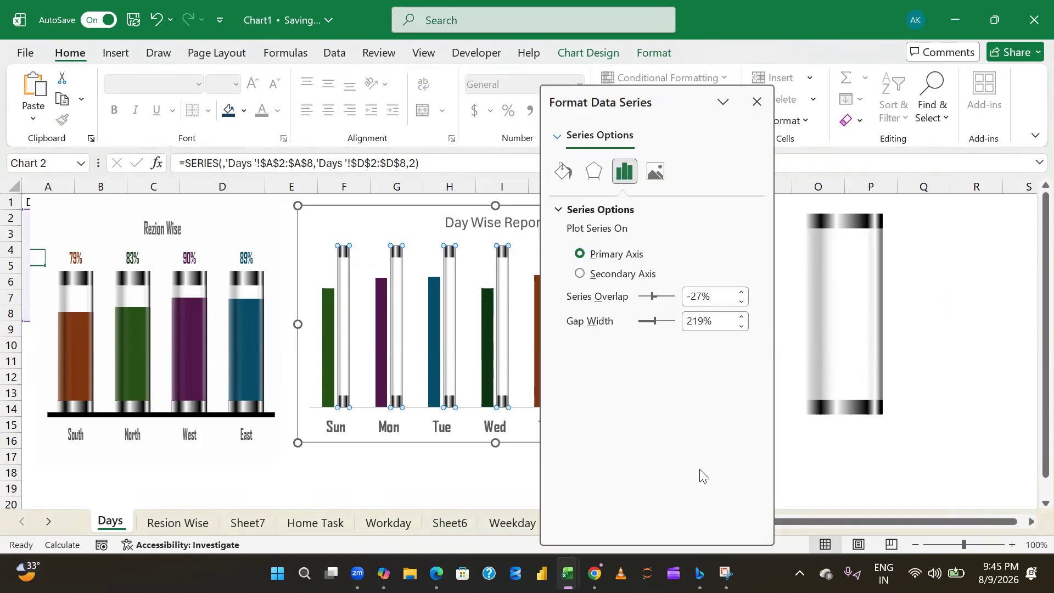
pyautogui.moveTo(673, 91)
pyautogui.mouseDown()
pyautogui.moveTo(767, 84)
pyautogui.moveTo(680, 93)
pyautogui.mouseUp()
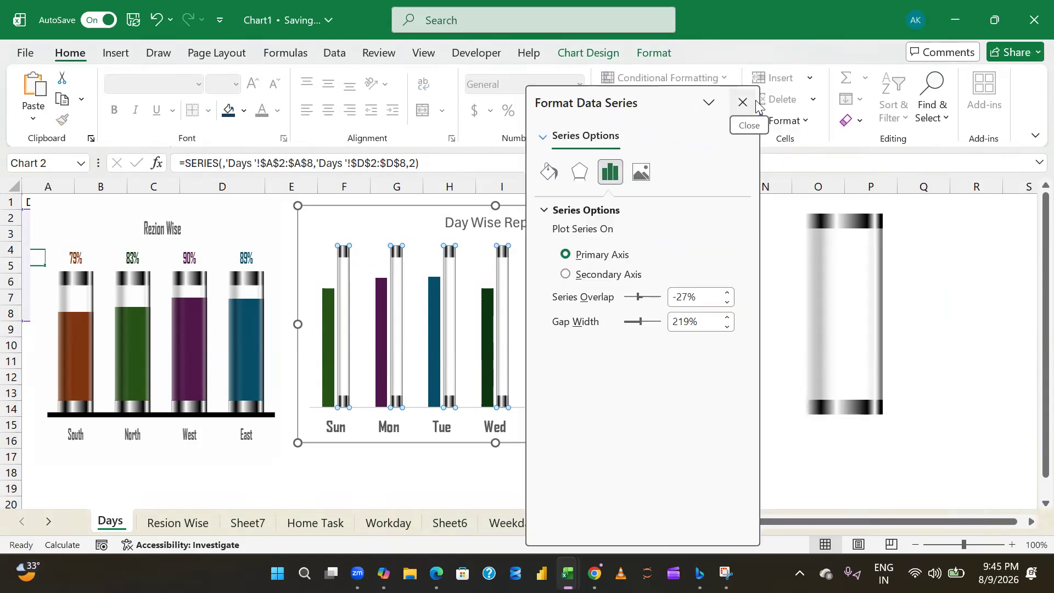
pyautogui.click(744, 98)
pyautogui.click(741, 346)
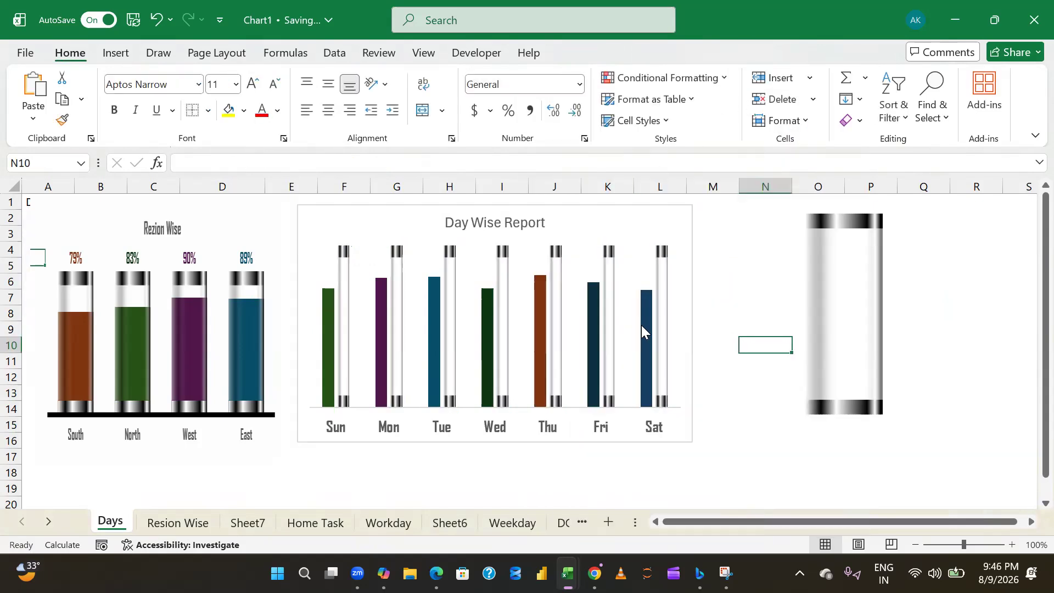
# - Undo the glass tube fill on the second column series of the Day Wise Report chart
pyautogui.moveTo(659, 318)
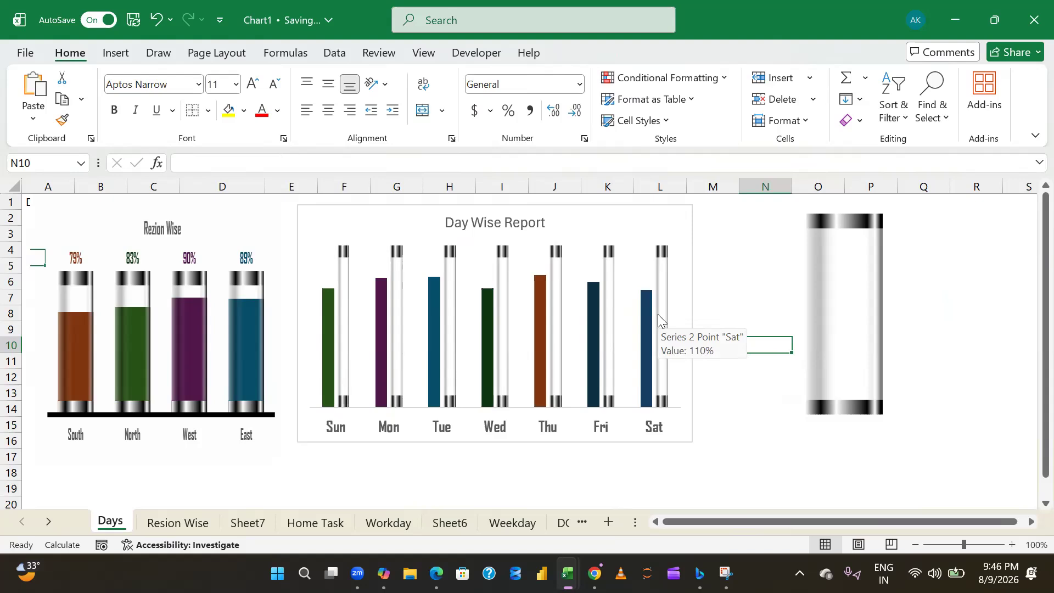
pyautogui.moveTo(594, 359)
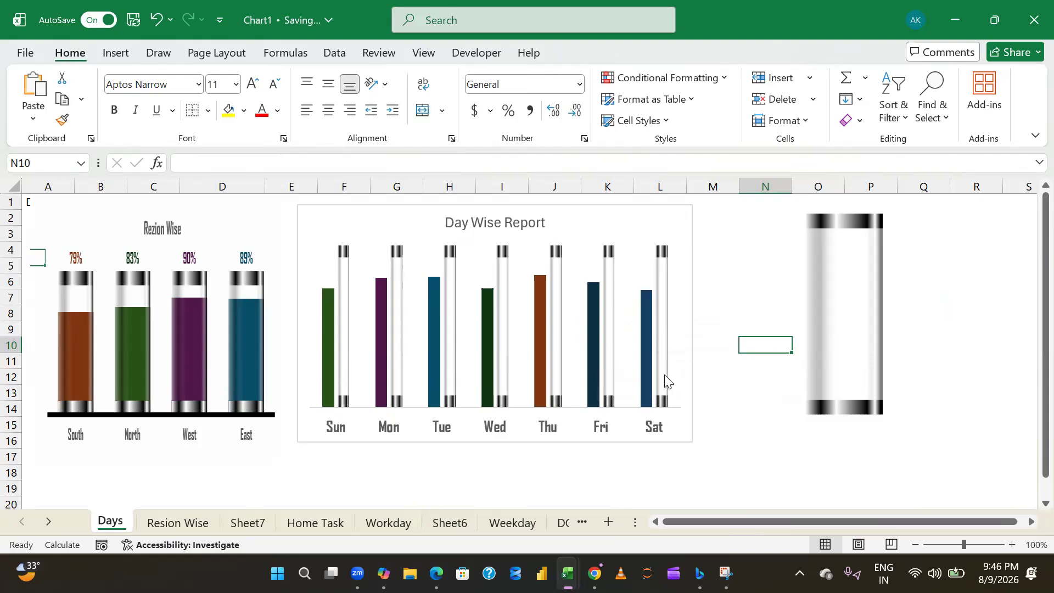
pyautogui.click(665, 377)
pyautogui.click(718, 360)
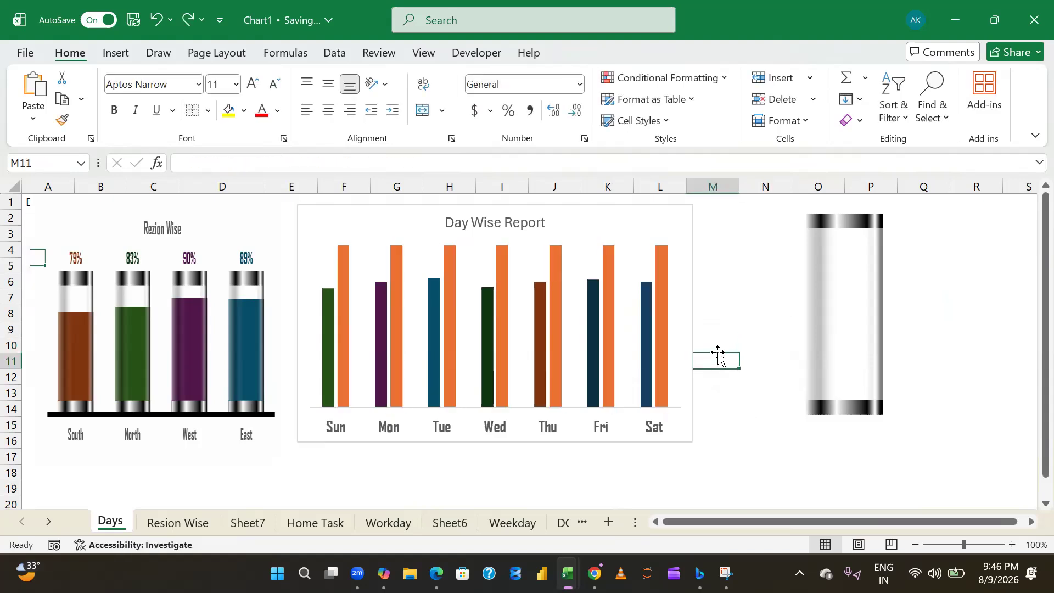
# - Reapply the copied glass tube as the fill of all orange columns in the Day Wise Report chart
pyautogui.click(827, 290)
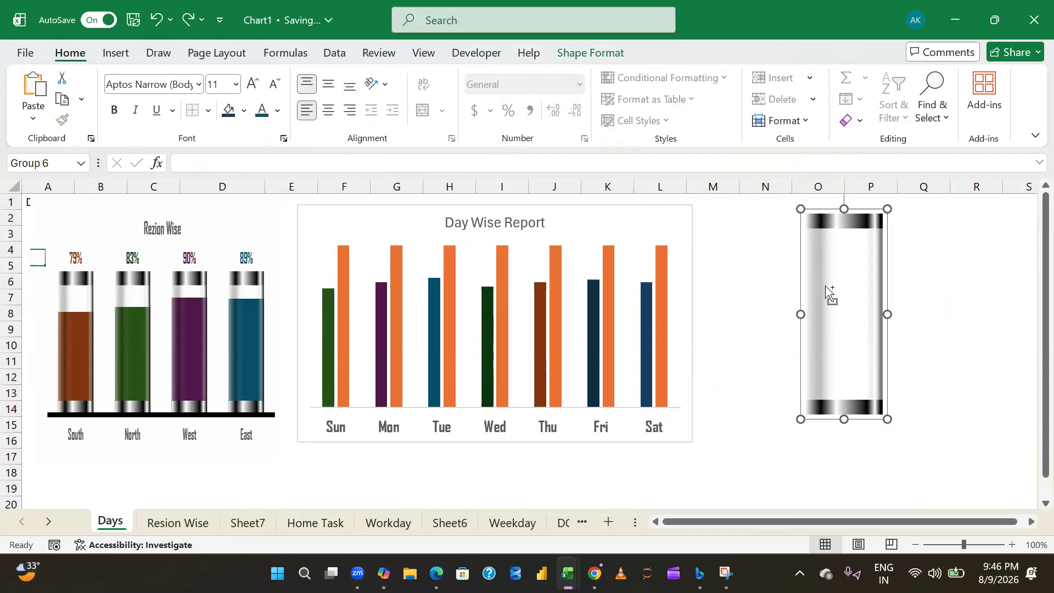
pyautogui.click(344, 263)
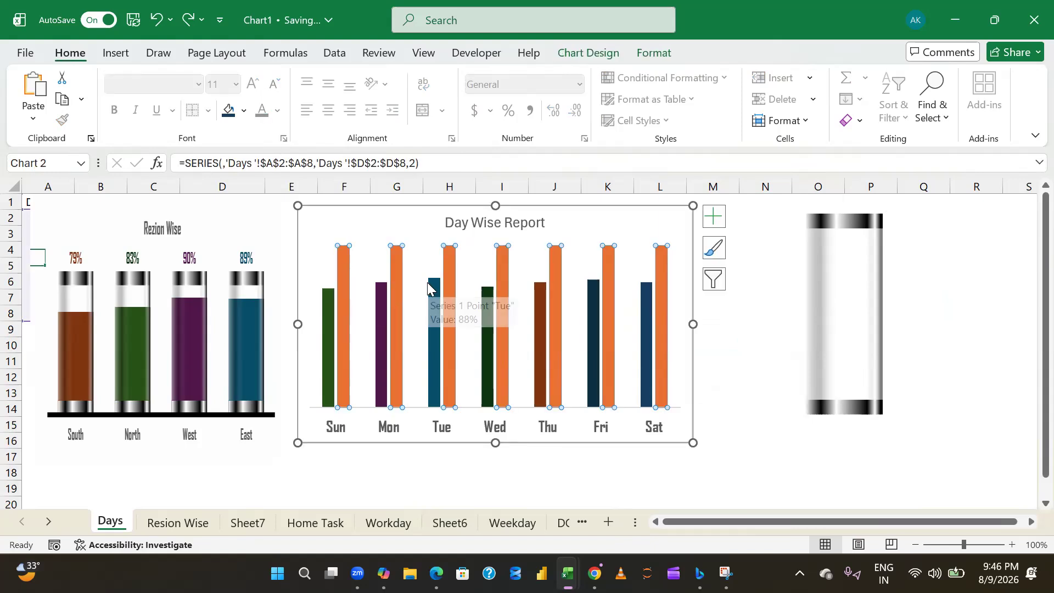
pyautogui.hotkey('ctrl', 'v')
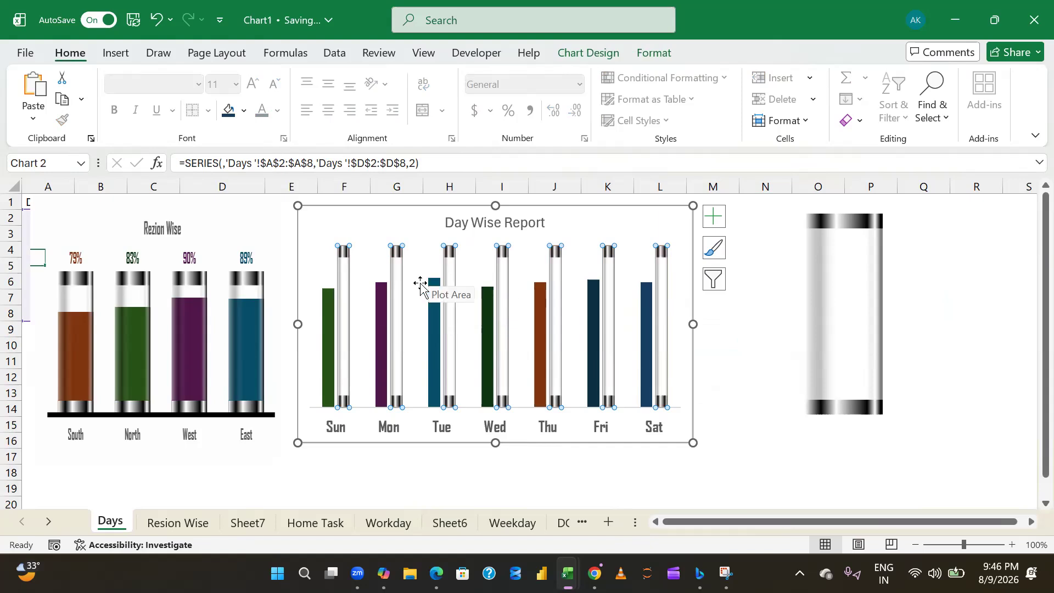
pyautogui.click(743, 347)
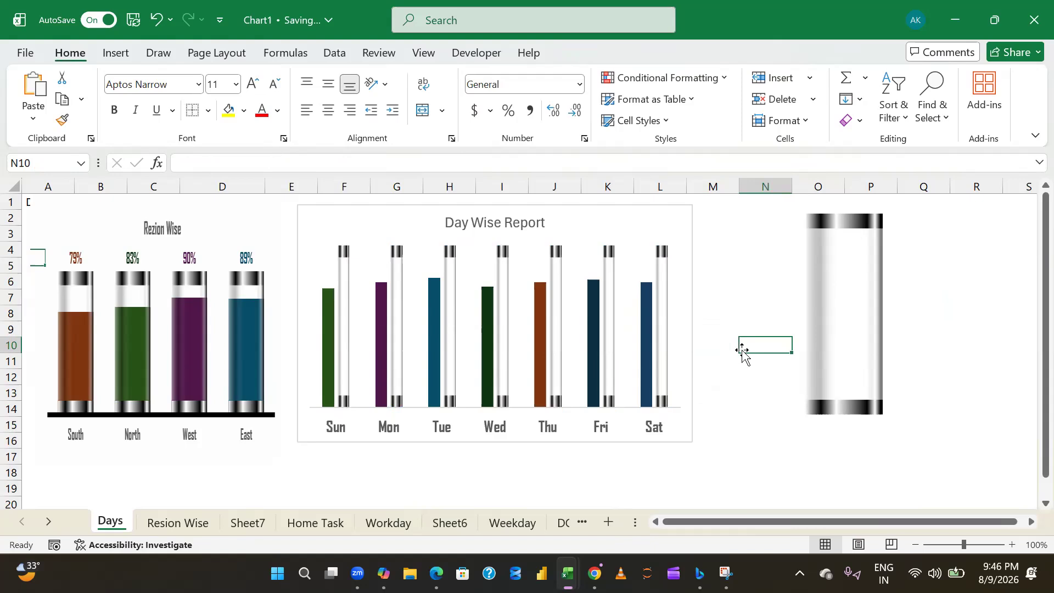
# - Open the format settings of the glass tube series in the Day Wise Report chart and set its series overlap to 0%
pyautogui.rightClick(343, 304)
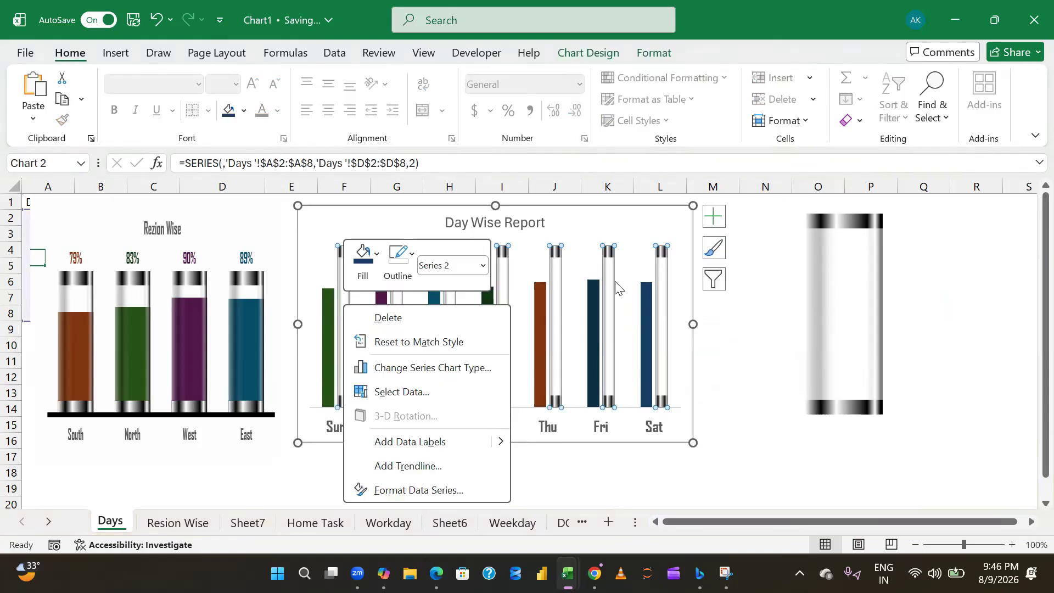
pyautogui.click(413, 490)
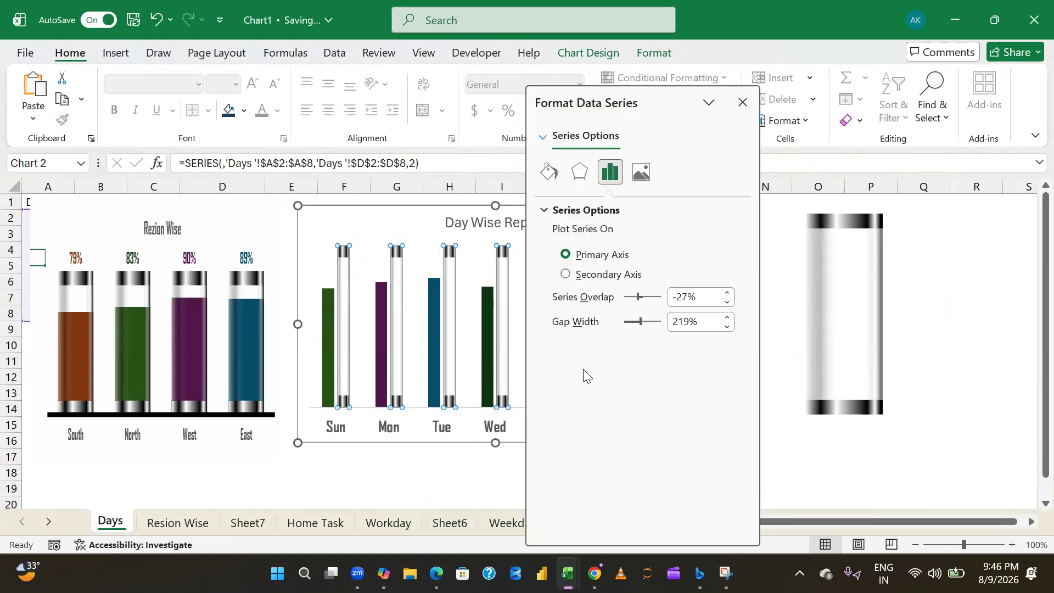
pyautogui.click(687, 322)
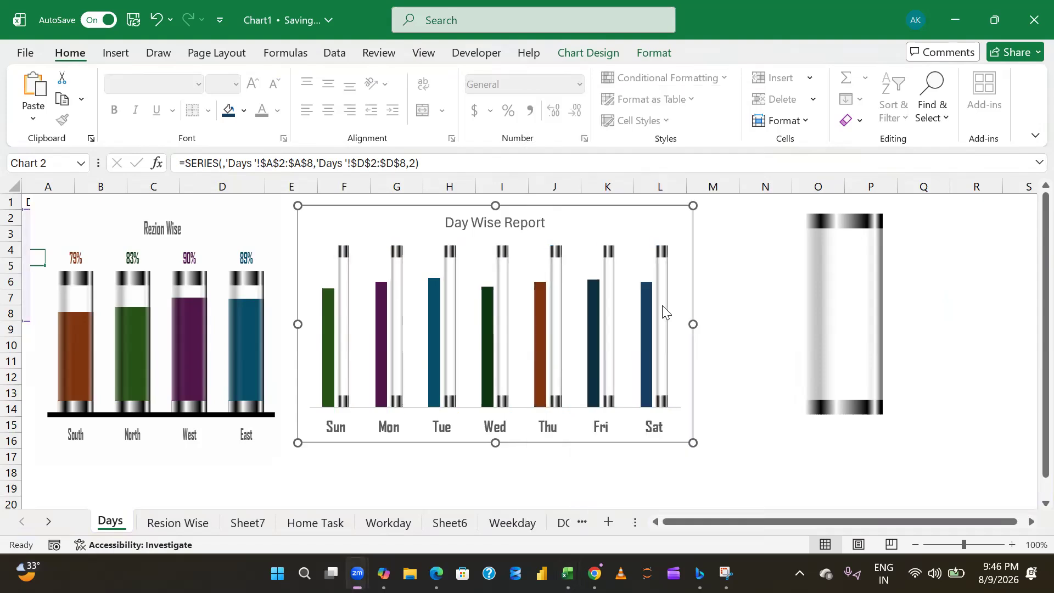
pyautogui.click(341, 265)
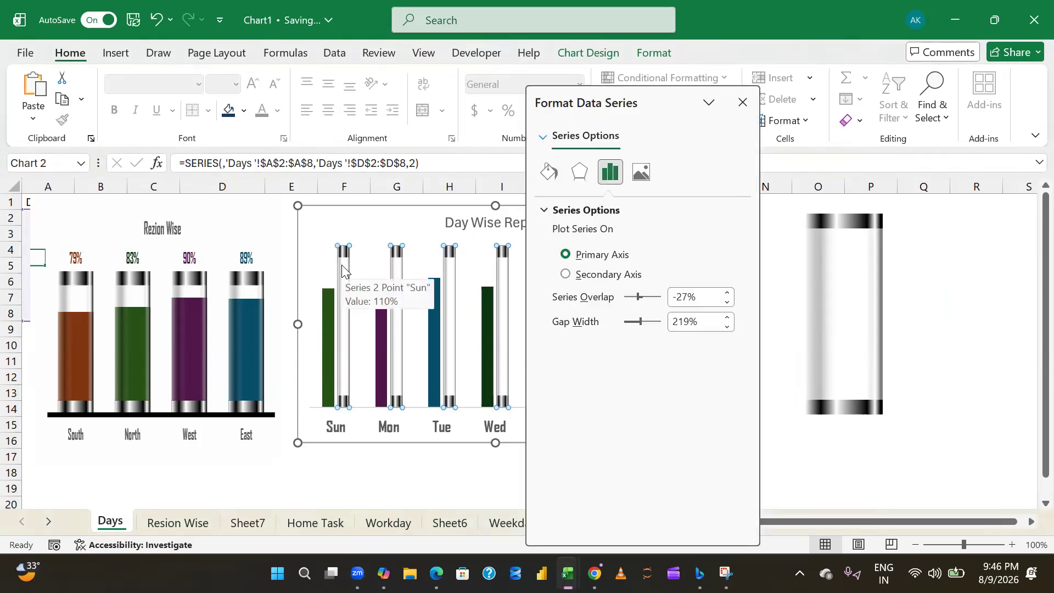
pyautogui.click(676, 297)
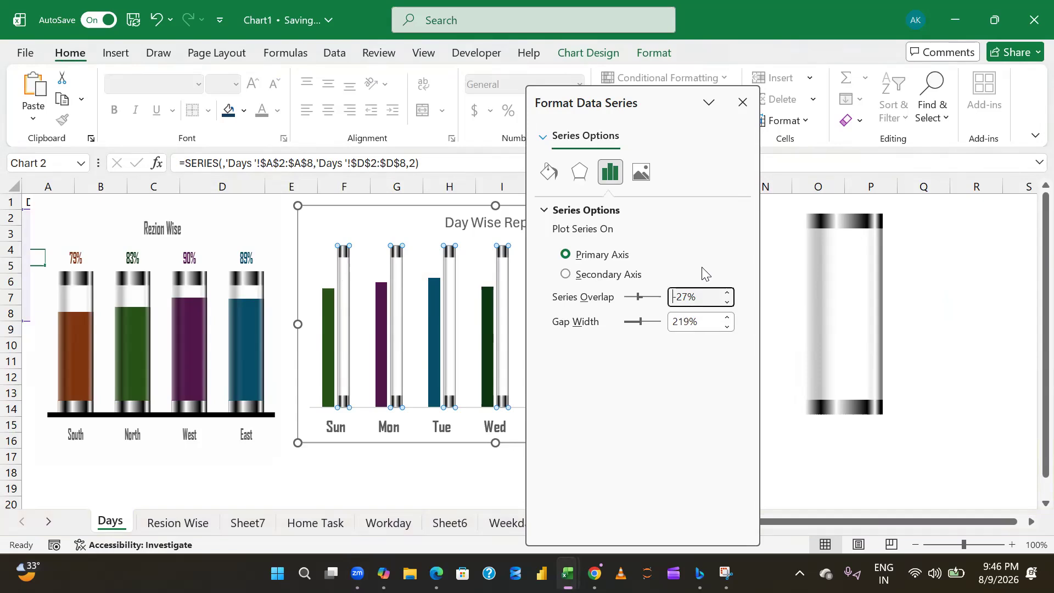
pyautogui.hotkey('shift', 'Home')
pyautogui.write('0')
pyautogui.press('Return')
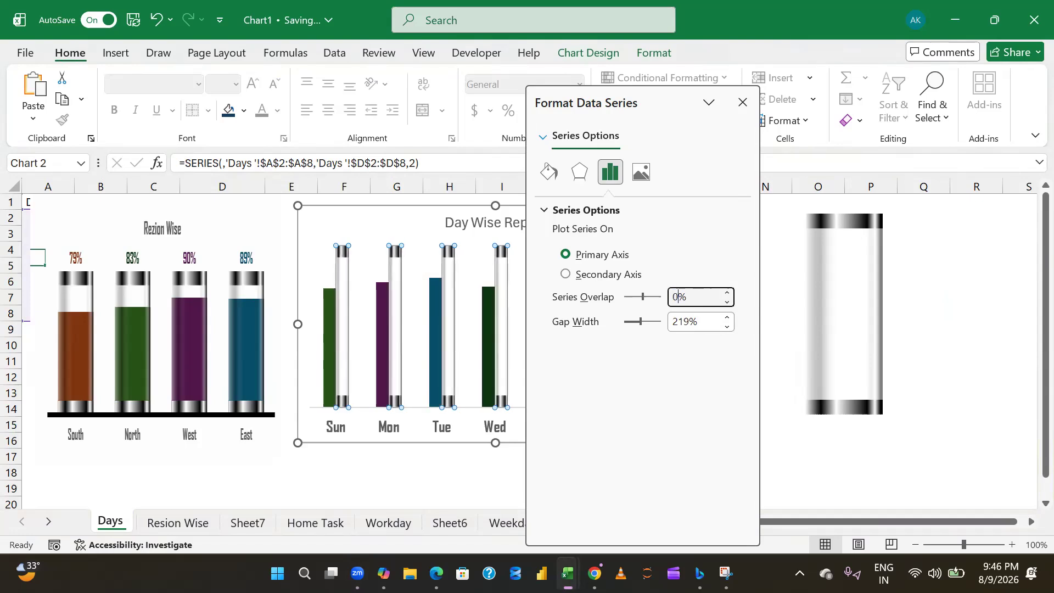
# - Set the glass tube series' overlap to 60% and the gap width to 100%
pyautogui.press('BackSpace')
pyautogui.write('60')
pyautogui.press('Return')
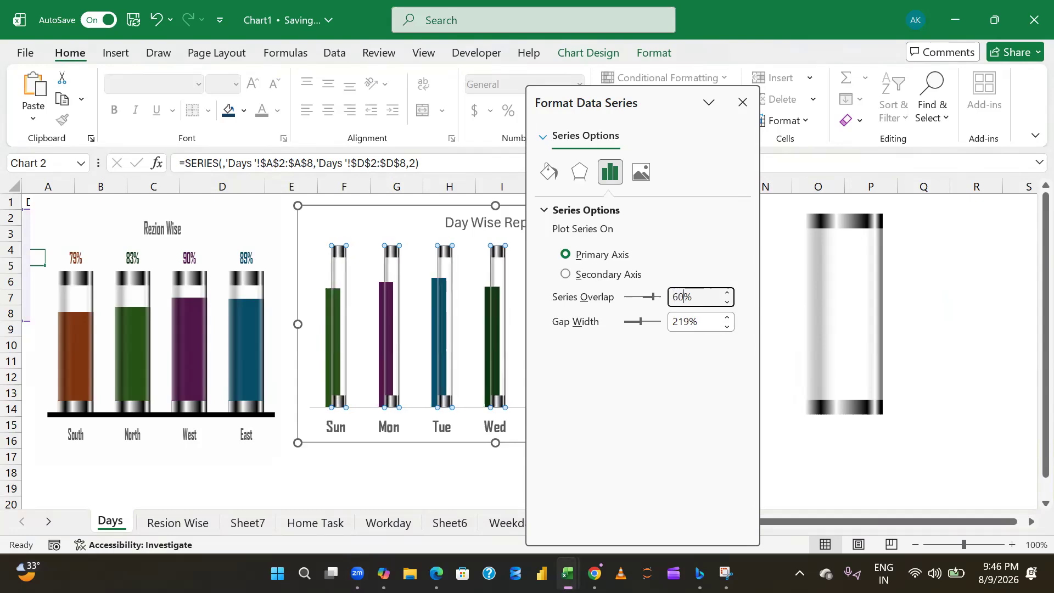
pyautogui.click(692, 322)
pyautogui.hotkey('shift', 'Home')
pyautogui.write('100')
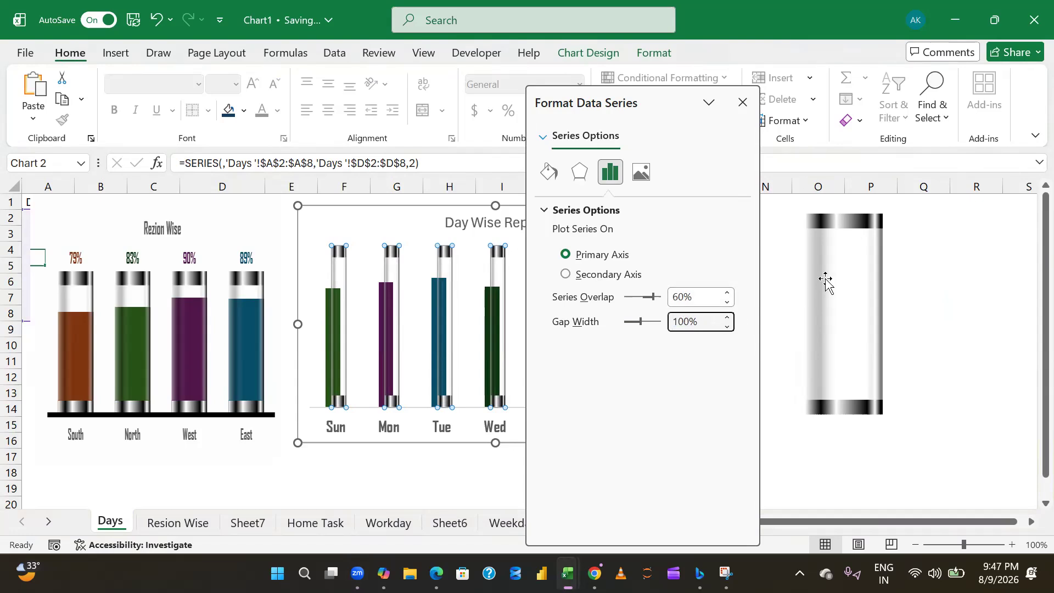
pyautogui.press('Return')
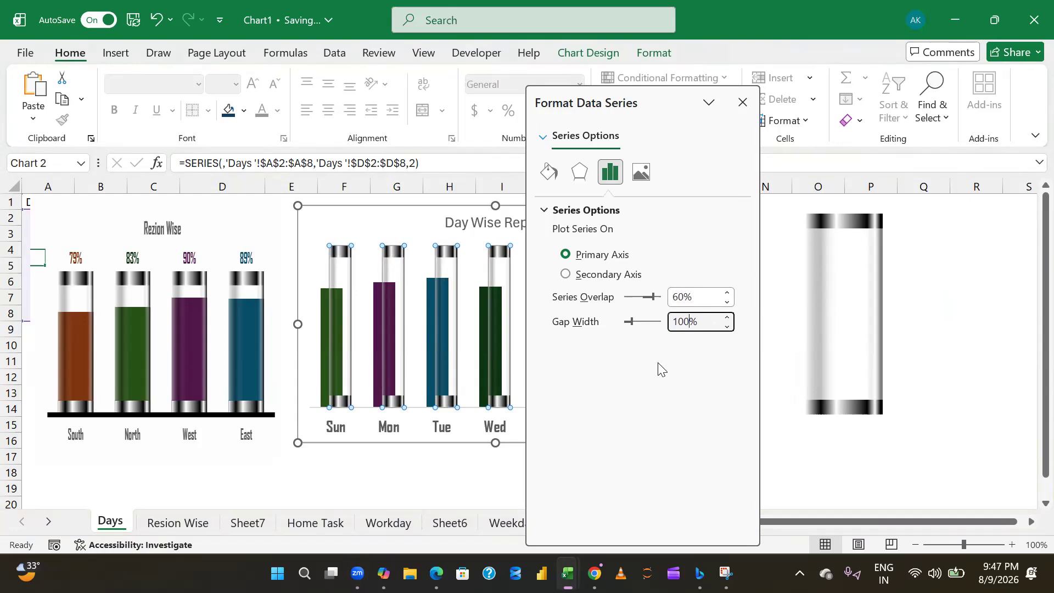
# - Re-enter the 60% series overlap for the glass tube series and set the gap width to 0%
pyautogui.click(684, 297)
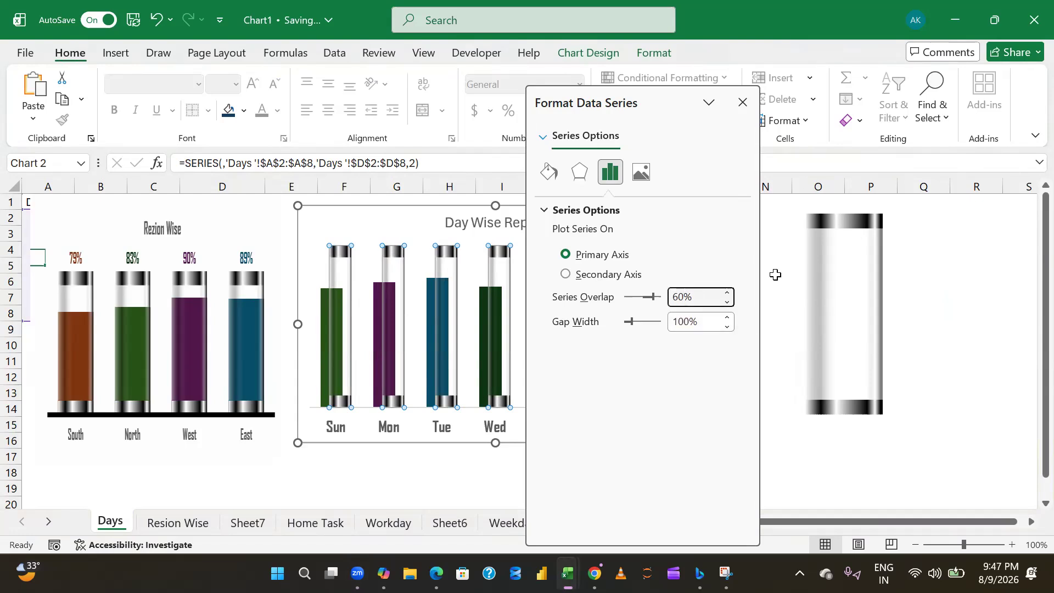
pyautogui.press('BackSpace')
pyautogui.press('BackSpace')
pyautogui.write('60')
pyautogui.click(707, 324)
pyautogui.hotkey('shift', 'Left')
pyautogui.hotkey('shift', 'Left')
pyautogui.hotkey('shift', 'Left')
pyautogui.write('0')
pyautogui.press('Return')
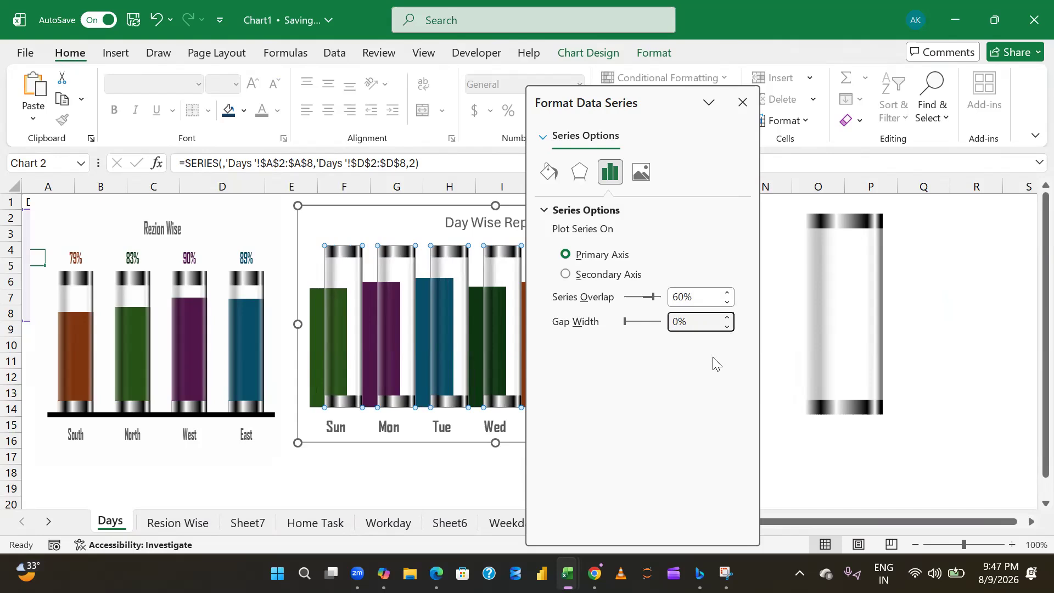
# - Set the series overlap to 100% and the gap width to 60% so the glass tubes enclose the coloured columns
pyautogui.click(684, 297)
pyautogui.press('BackSpace')
pyautogui.press('BackSpace')
pyautogui.write('100')
pyautogui.press('Return')
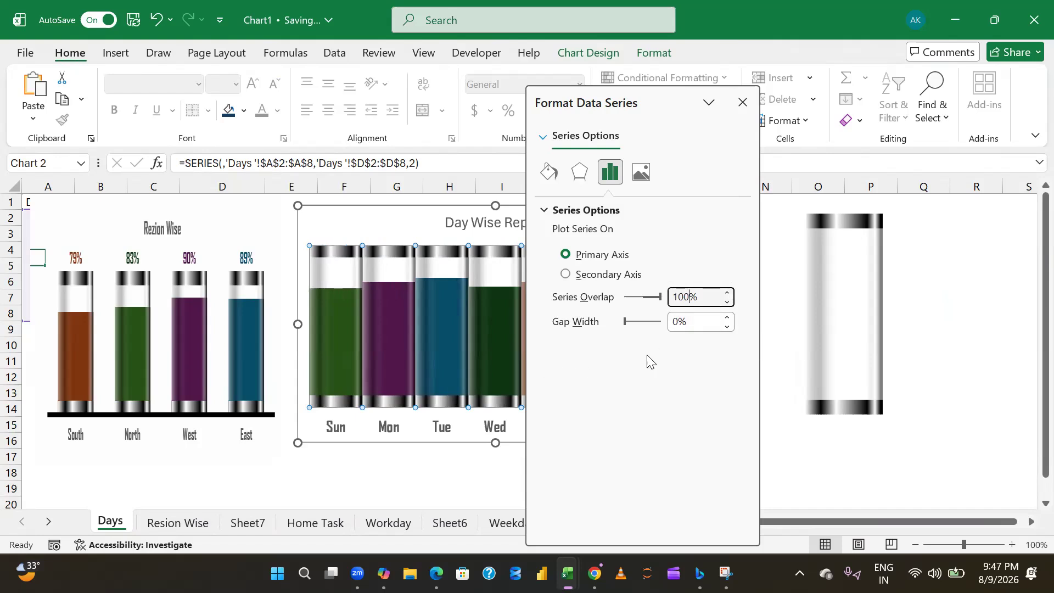
pyautogui.click(681, 321)
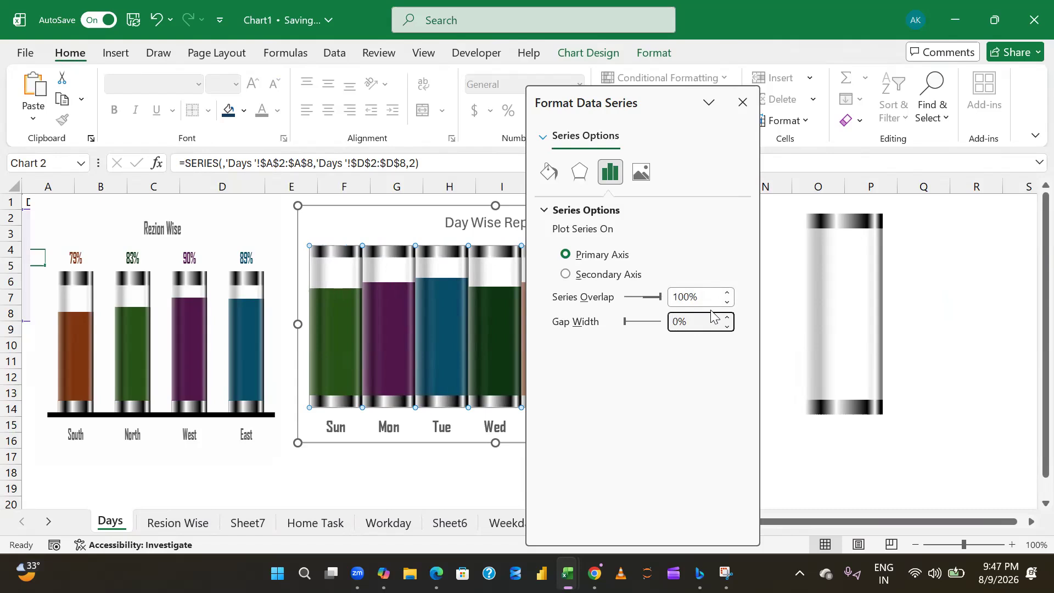
pyautogui.write('6')
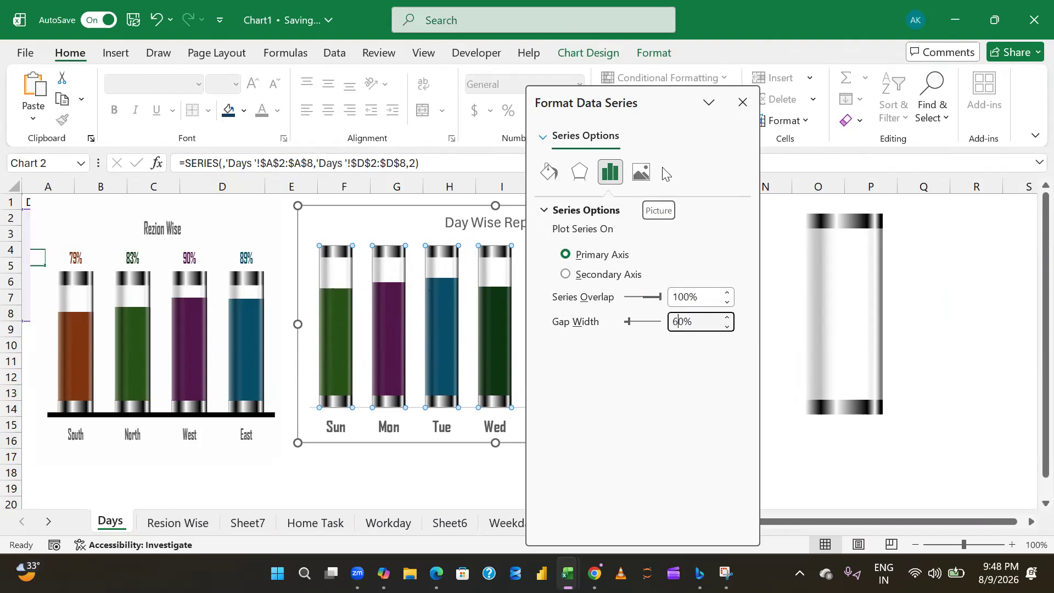
pyautogui.click(743, 104)
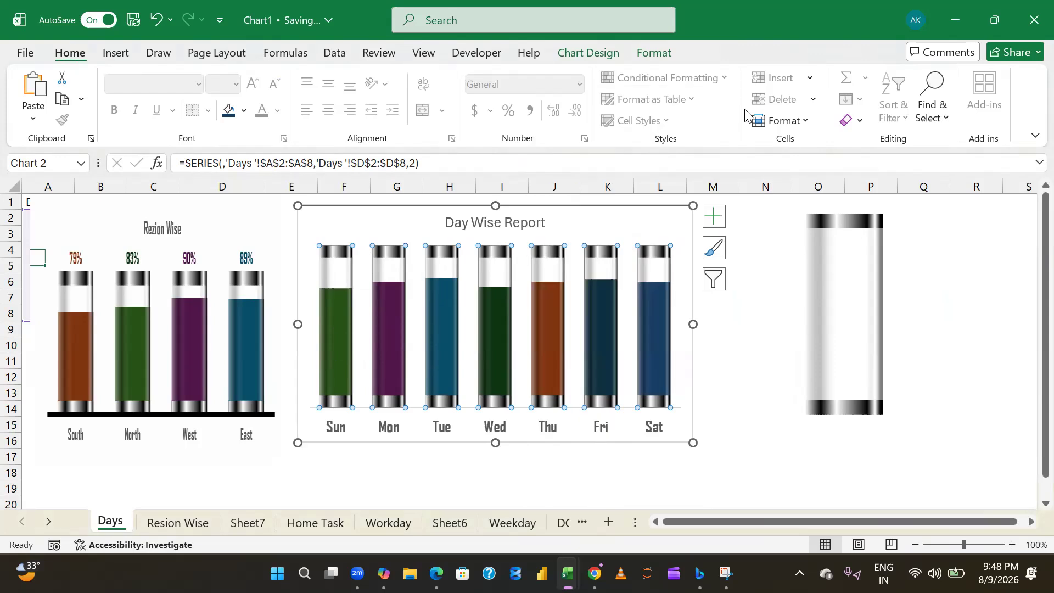
# - Delete the loose glass tube shape beside the Day Wise Report chart
pyautogui.click(727, 398)
pyautogui.click(543, 339)
pyautogui.click(840, 305)
pyautogui.press('Delete')
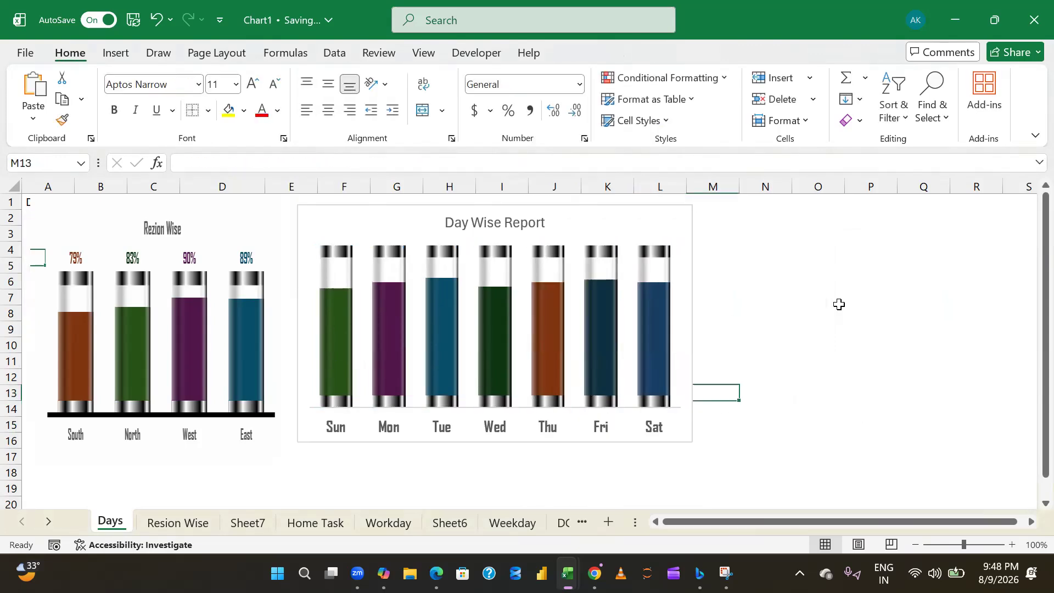
# - Widen the Day Wise Report chart to the start of column P and delete the Rezion Wise reference picture covering the data
pyautogui.click(671, 336)
pyautogui.moveTo(821, 322); pyautogui.dragTo(856, 319)
pyautogui.click(932, 335)
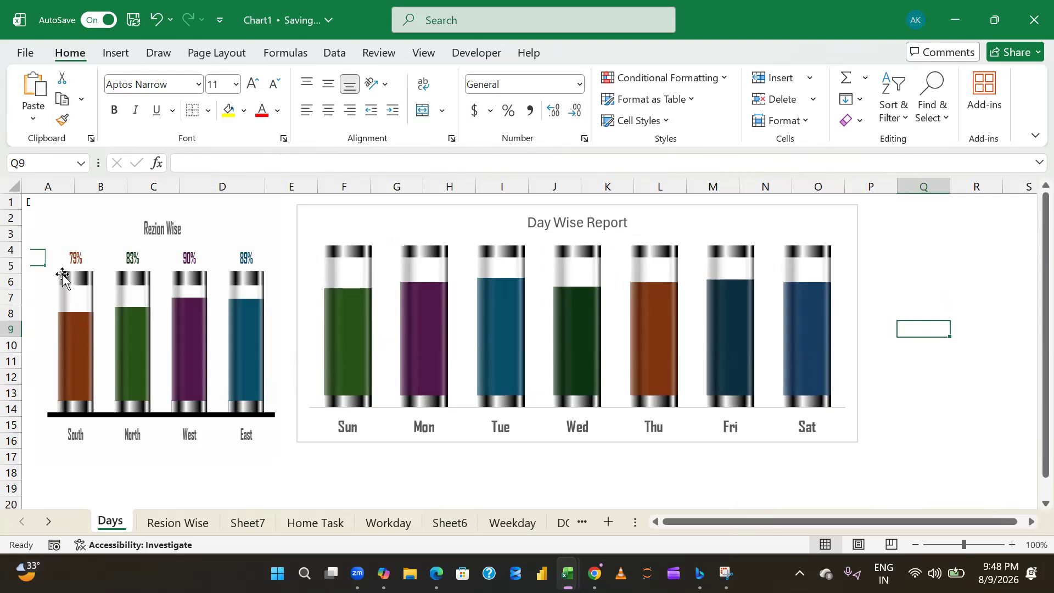
pyautogui.moveTo(120, 236); pyautogui.dragTo(101, 310)
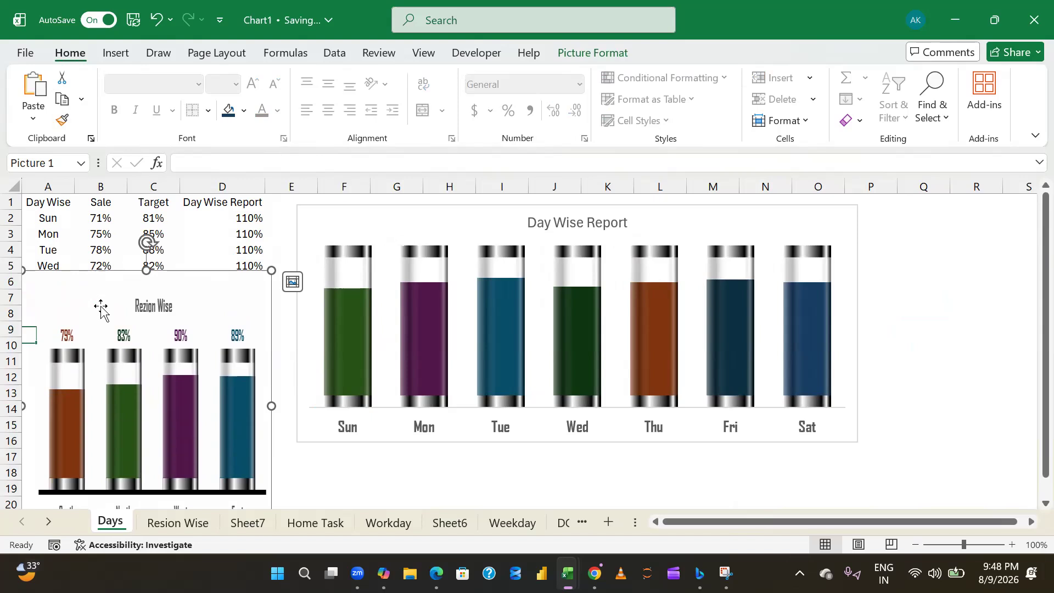
pyautogui.press('Delete')
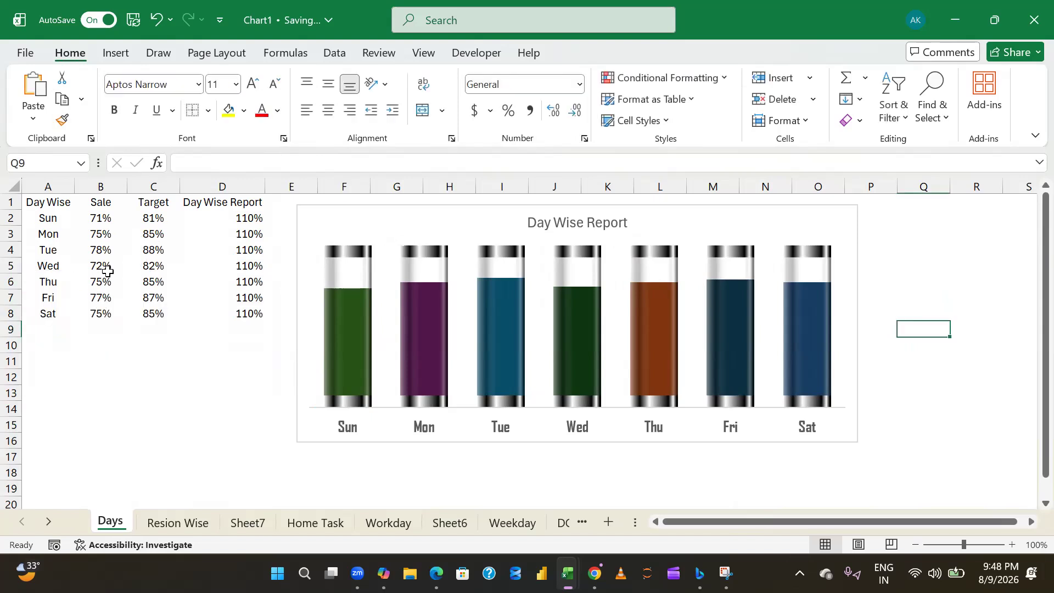
# - Add data labels to the glass tube series of the Day Wise Report chart
pyautogui.click(346, 281)
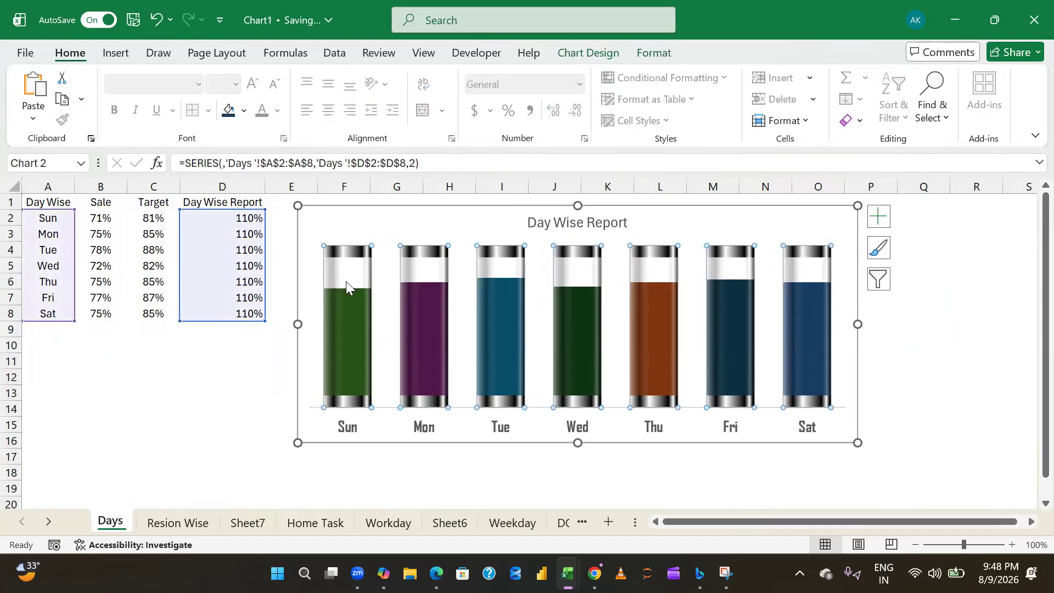
pyautogui.click(879, 216)
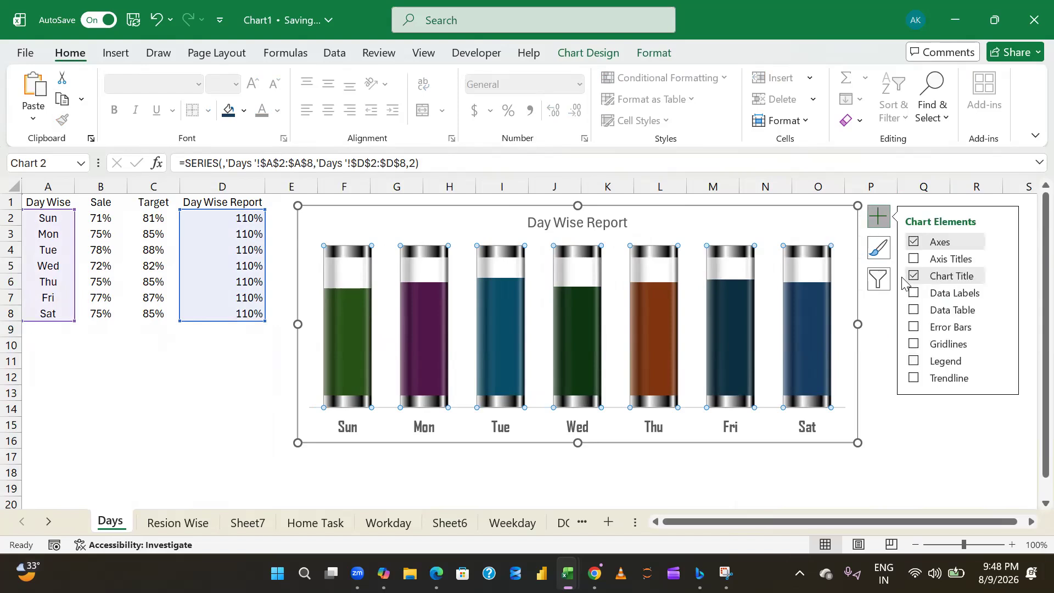
pyautogui.click(917, 296)
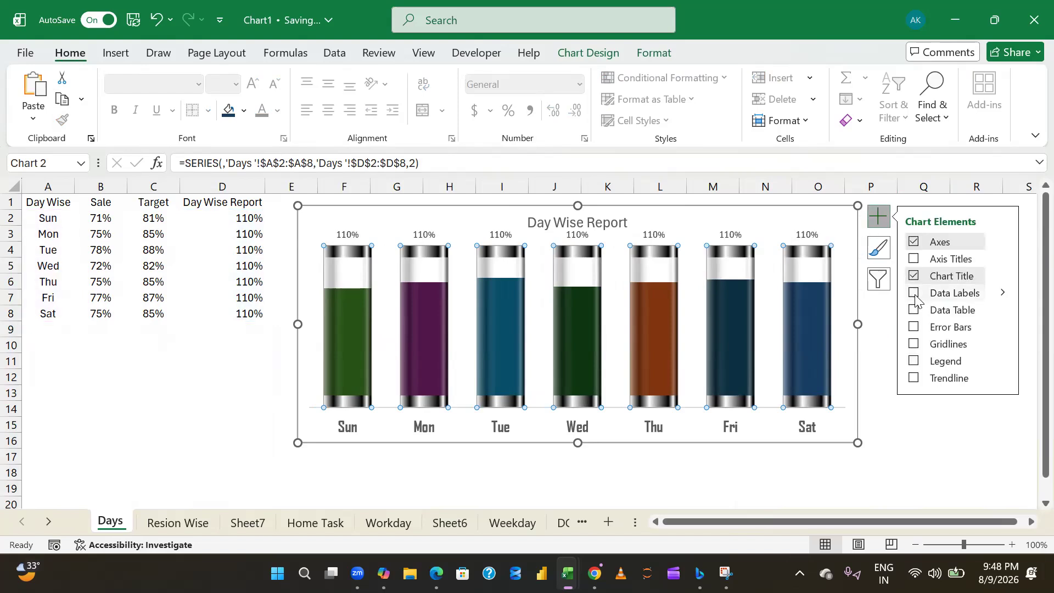
pyautogui.click(911, 421)
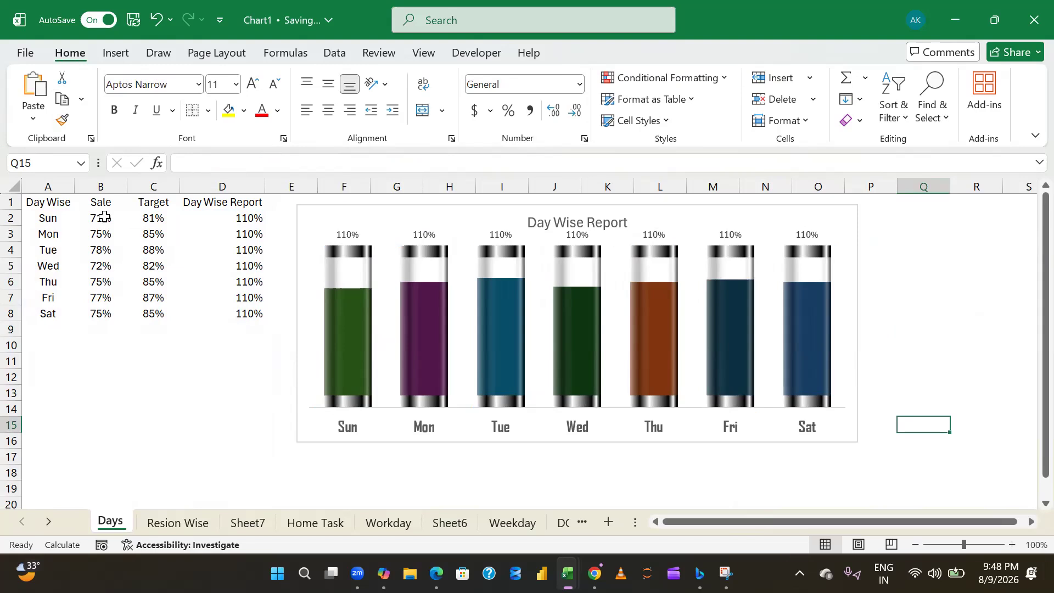
# - Make the glass tube data labels show the Sale values from cells B2:B8 instead of the series value
pyautogui.click(341, 235)
pyautogui.rightClick(341, 236)
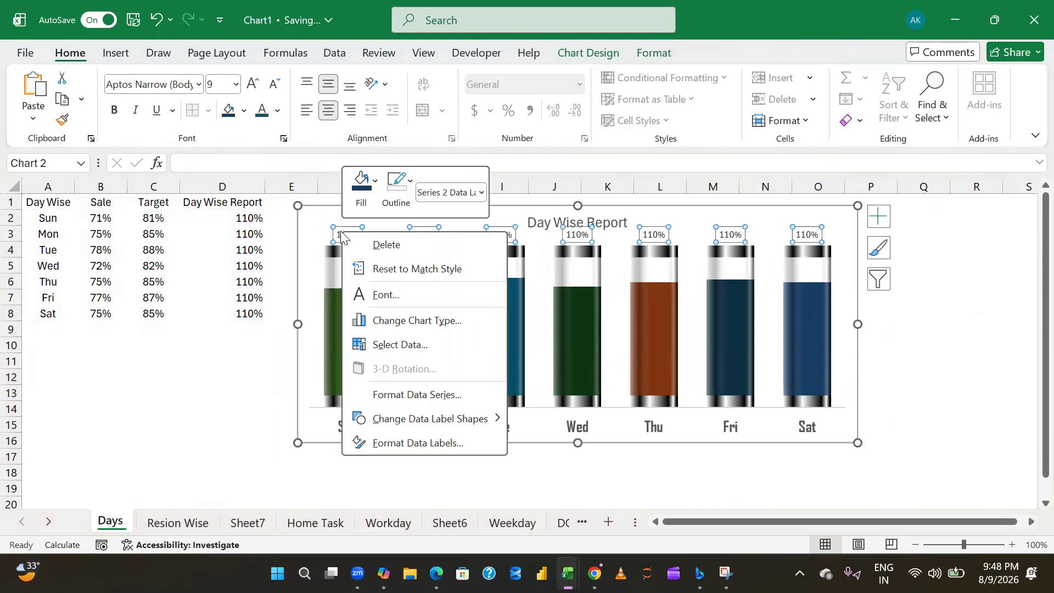
pyautogui.click(417, 444)
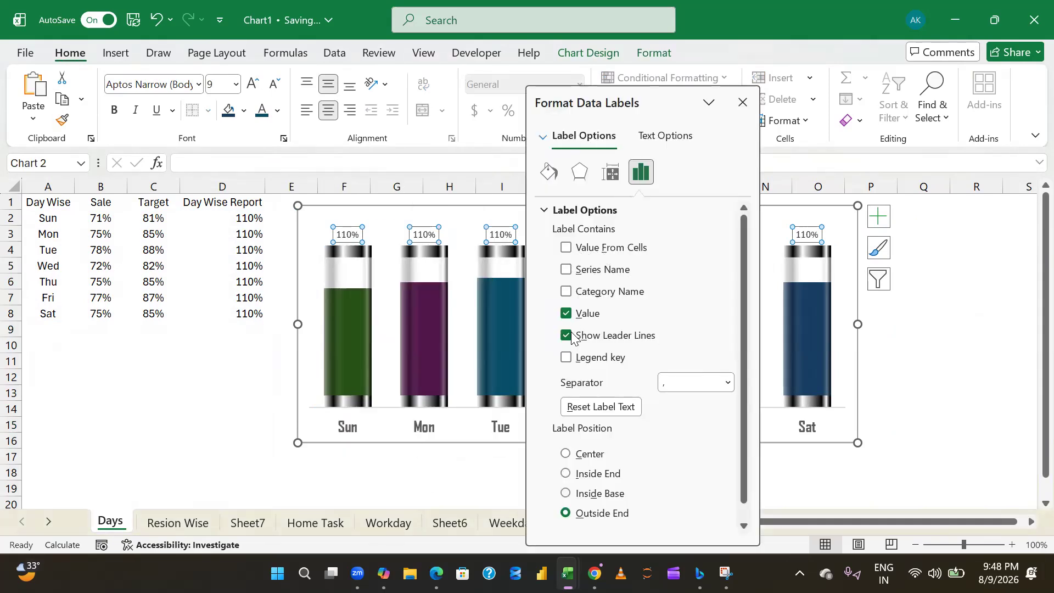
pyautogui.click(567, 248)
pyautogui.moveTo(96, 228); pyautogui.dragTo(96, 313)
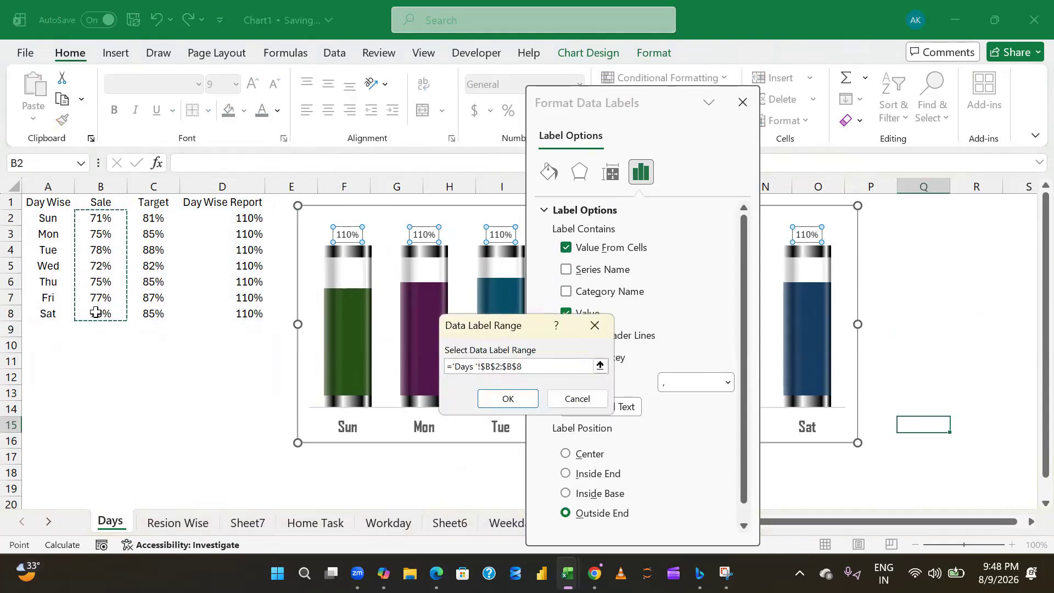
pyautogui.click(500, 405)
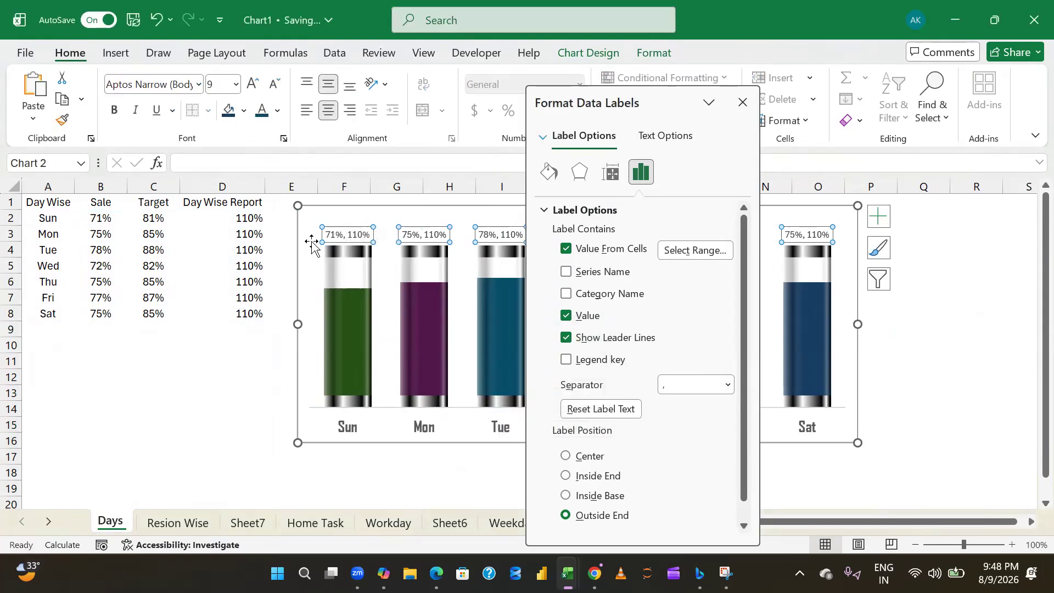
pyautogui.click(567, 316)
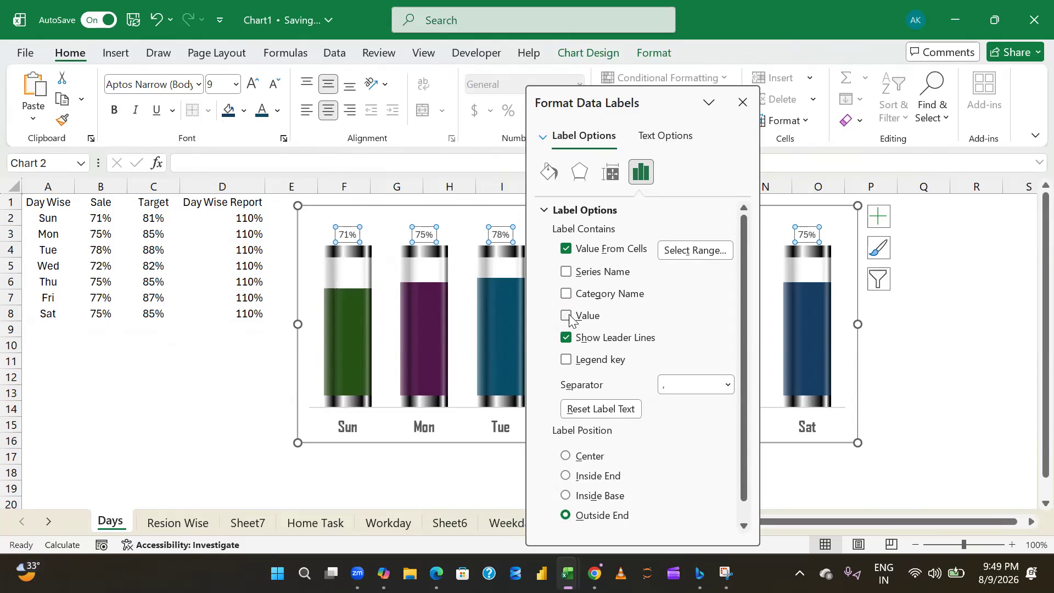
pyautogui.click(743, 103)
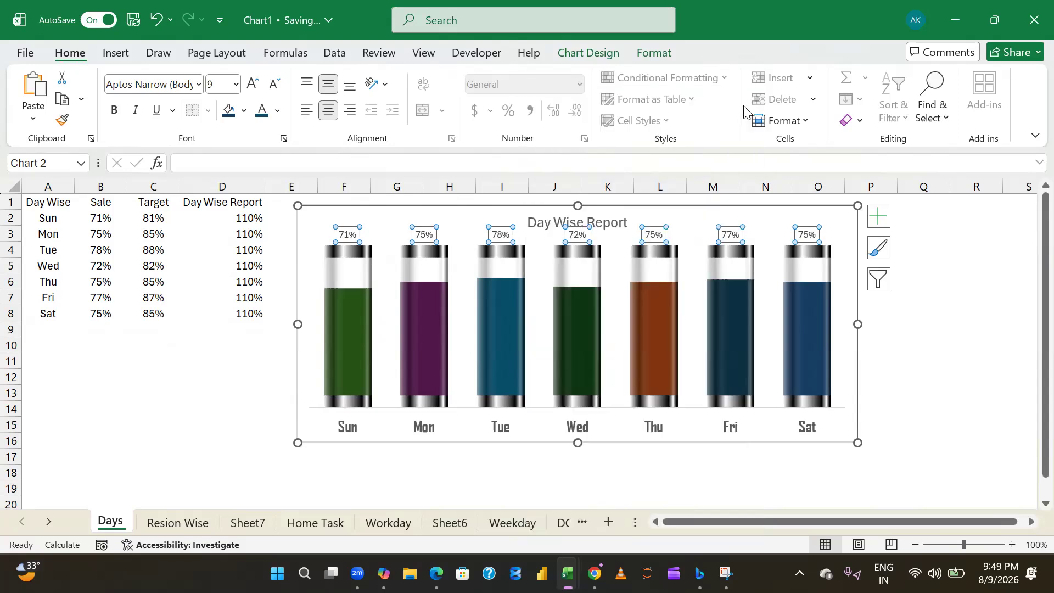
pyautogui.click(885, 365)
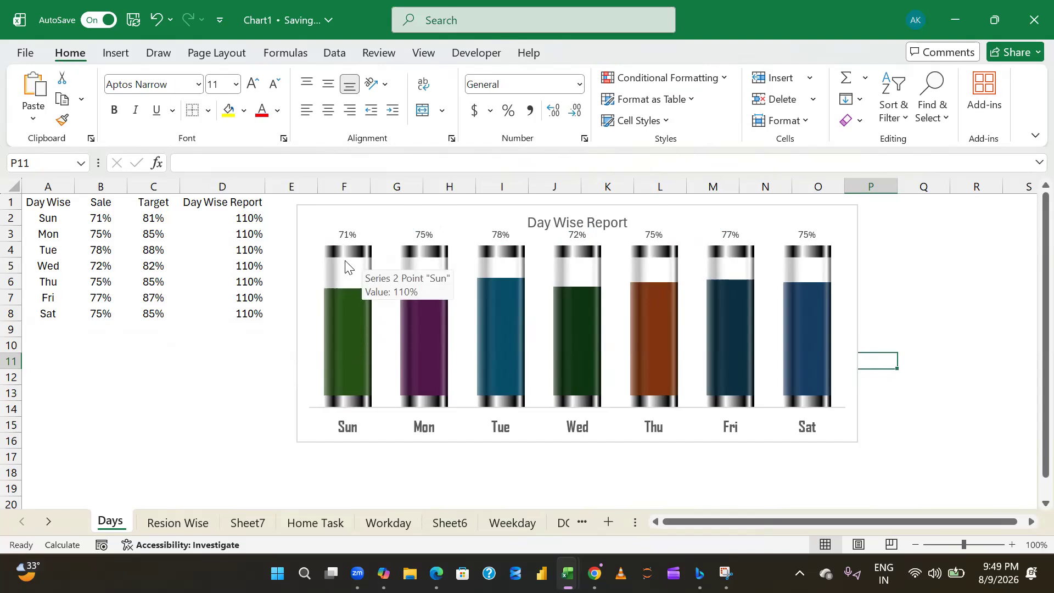
# - Format the percentage data labels above the tubes as bold at font size 12
pyautogui.click(349, 233)
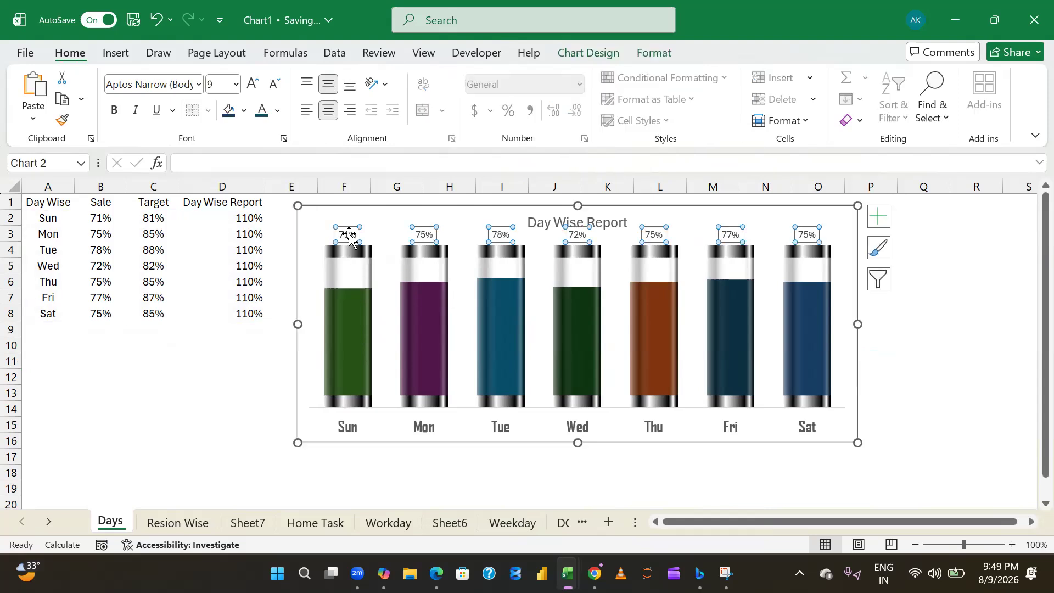
pyautogui.hotkey('ctrl', 'b')
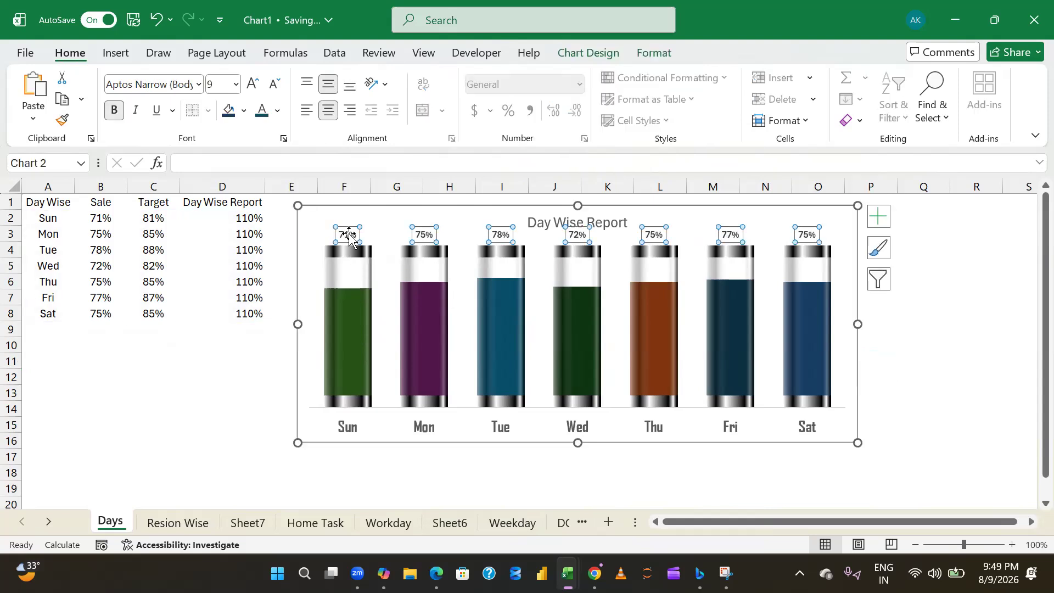
pyautogui.click(212, 84)
pyautogui.press('Return')
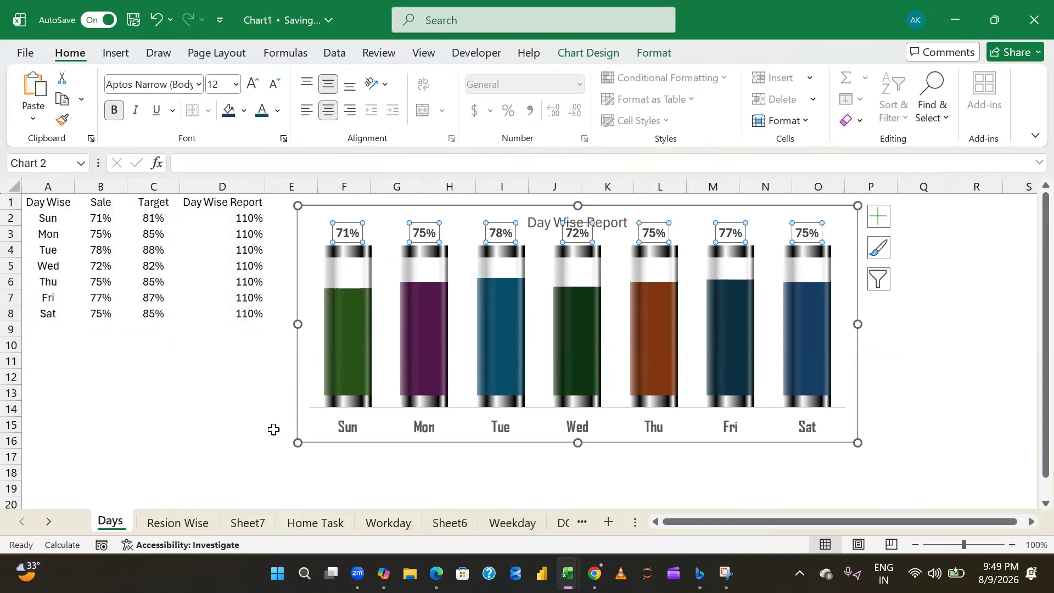
# - Lower the top edge of the chart's plot area so the percentage labels sit clear below the Day Wise Report title
pyautogui.click(359, 333)
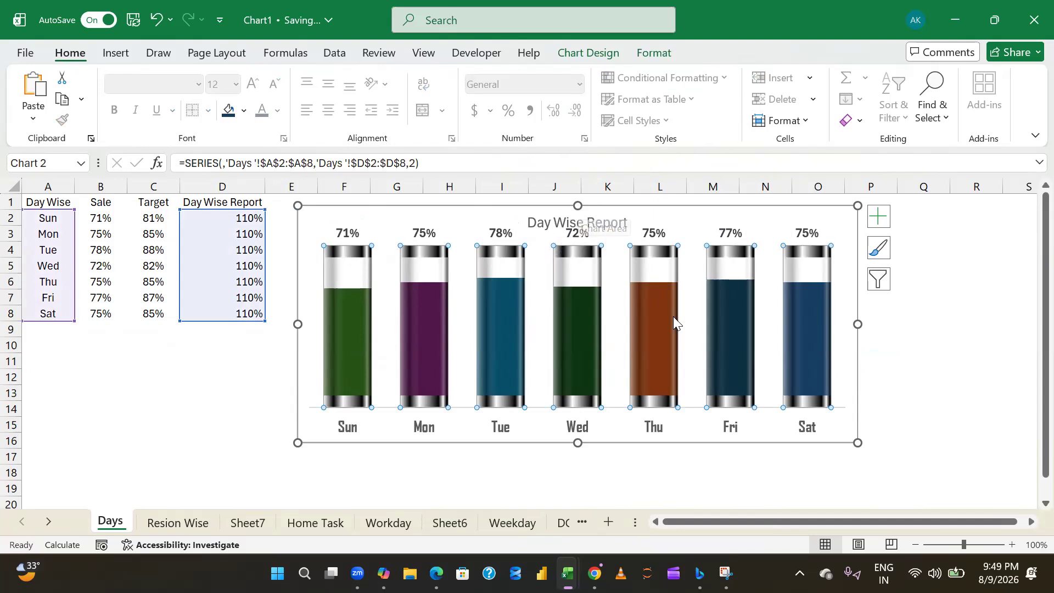
pyautogui.click(639, 320)
pyautogui.click(845, 262)
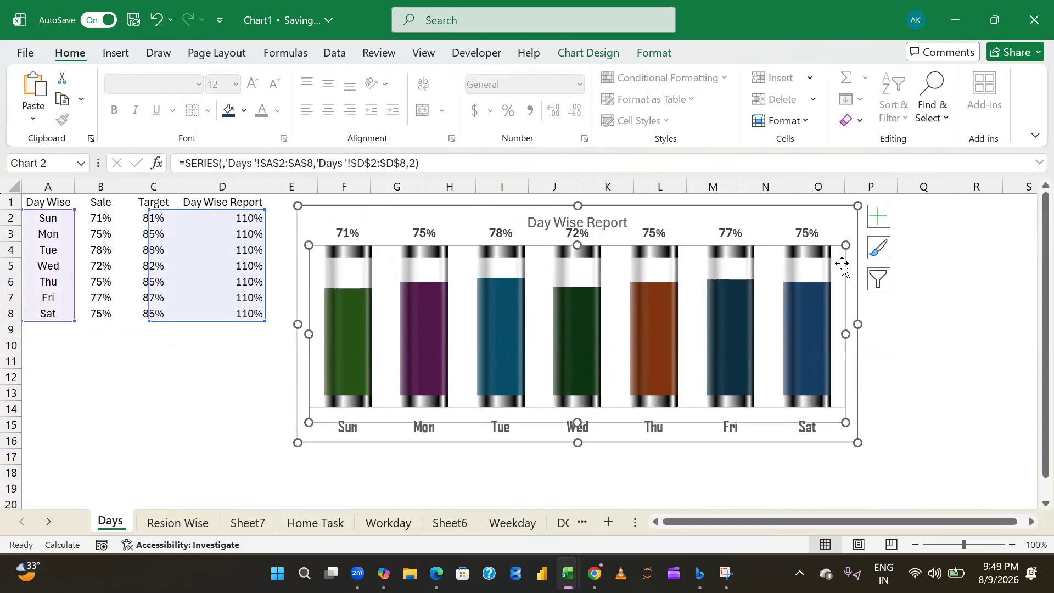
pyautogui.moveTo(845, 247); pyautogui.dragTo(850, 264)
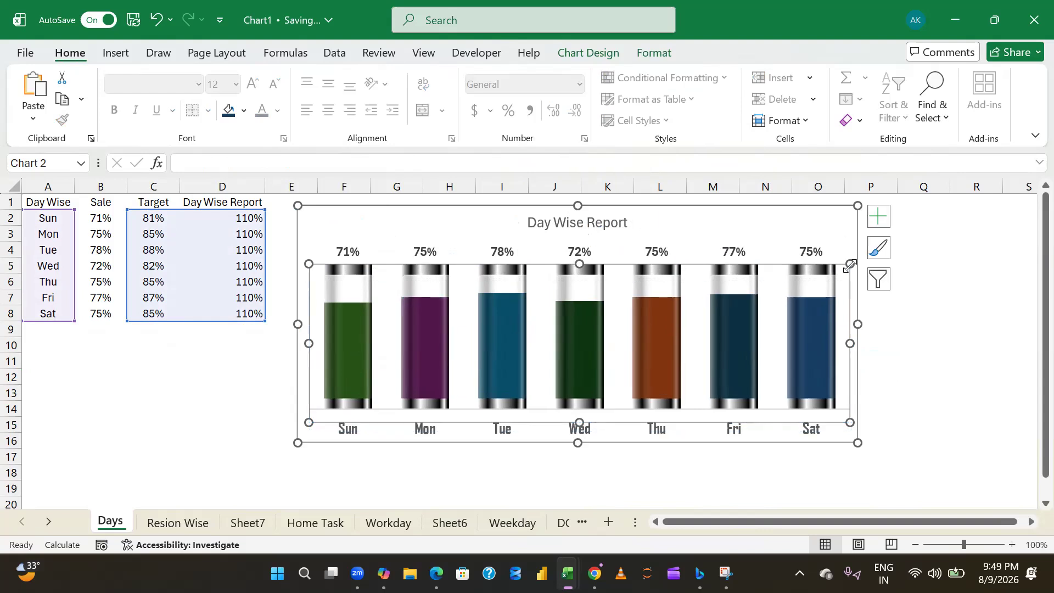
pyautogui.click(1019, 342)
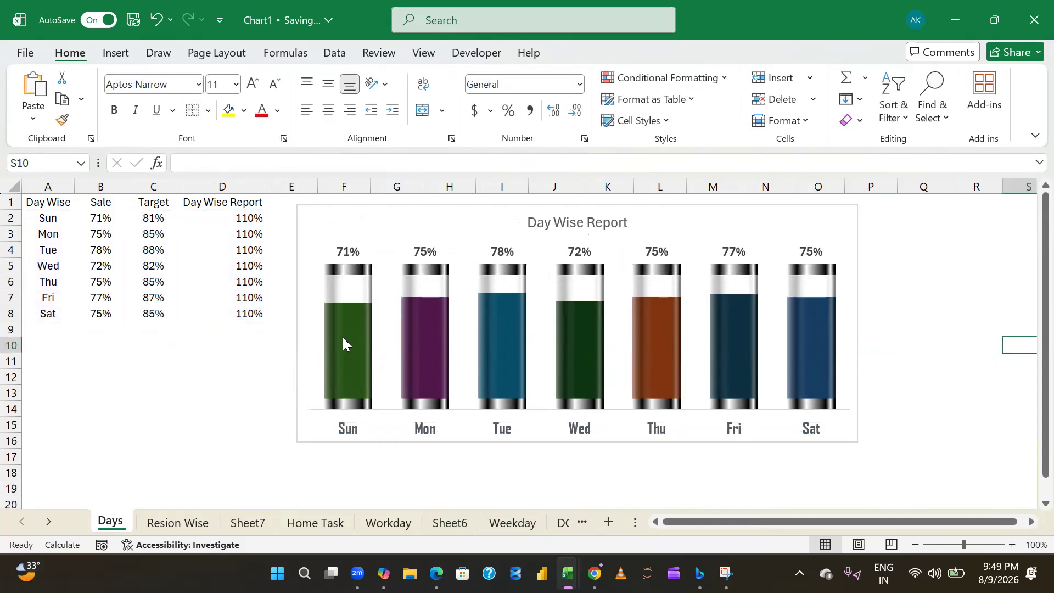
# - Set the font colour of all percentage labels above the tubes to the dark green of the Sun column
pyautogui.click(348, 258)
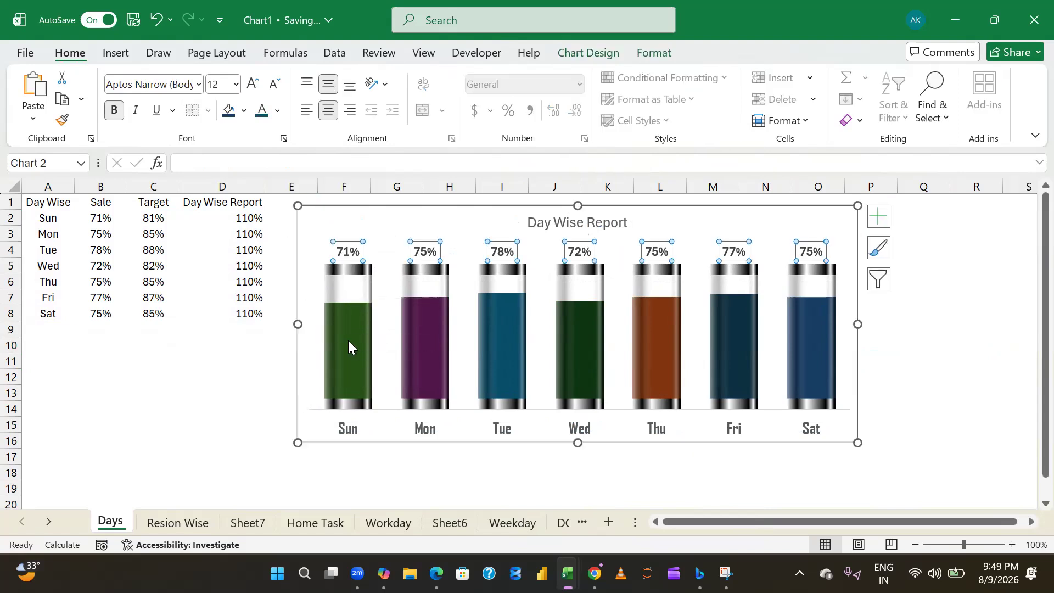
pyautogui.click(279, 111)
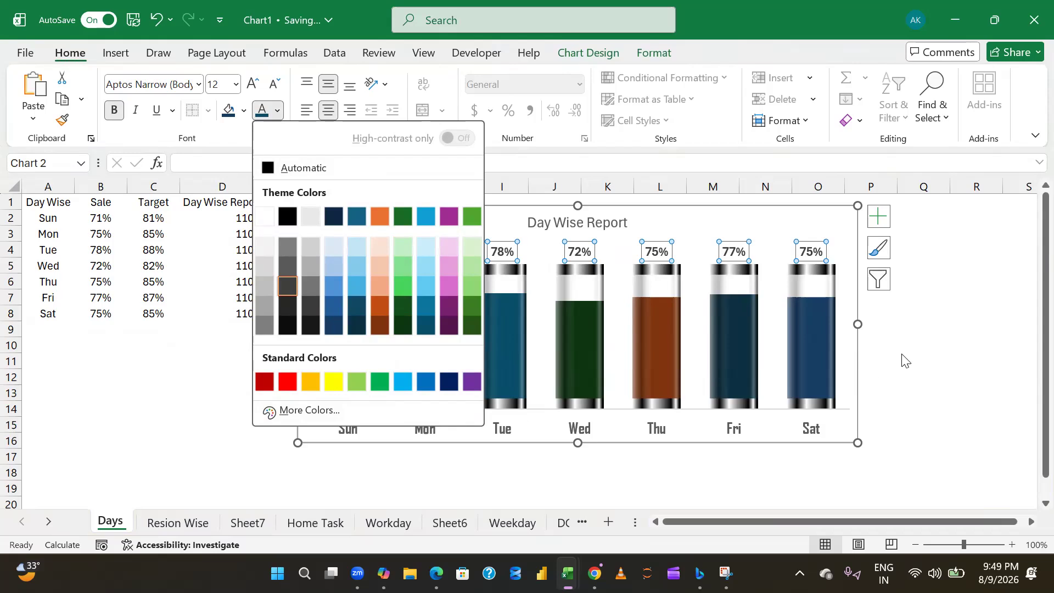
pyautogui.press('Escape')
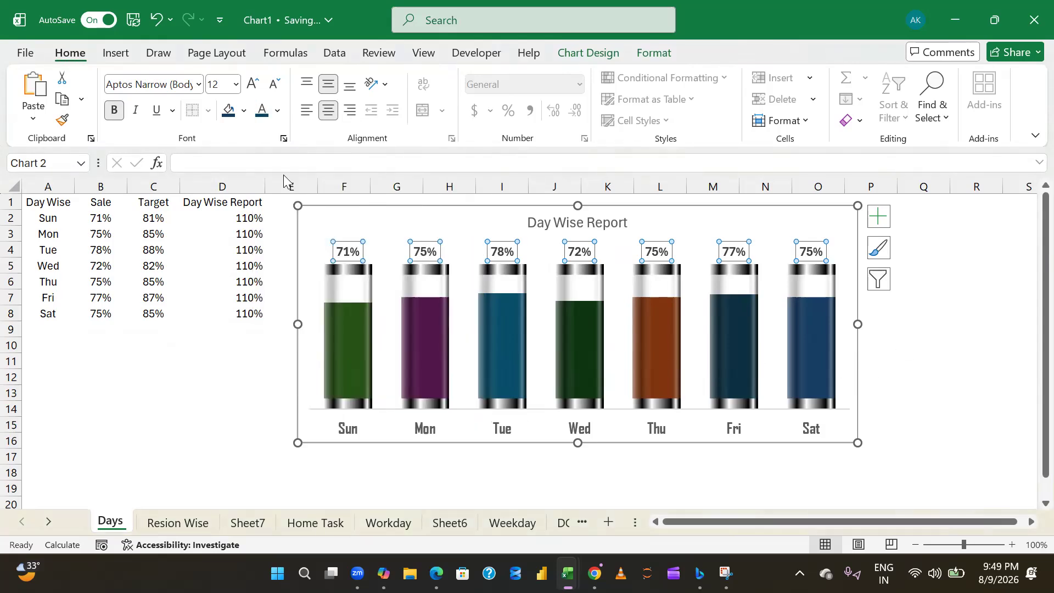
pyautogui.click(278, 110)
pyautogui.click(478, 326)
pyautogui.click(923, 358)
# - Recolour only the Mon percentage label dark purple to match its column
pyautogui.click(423, 250)
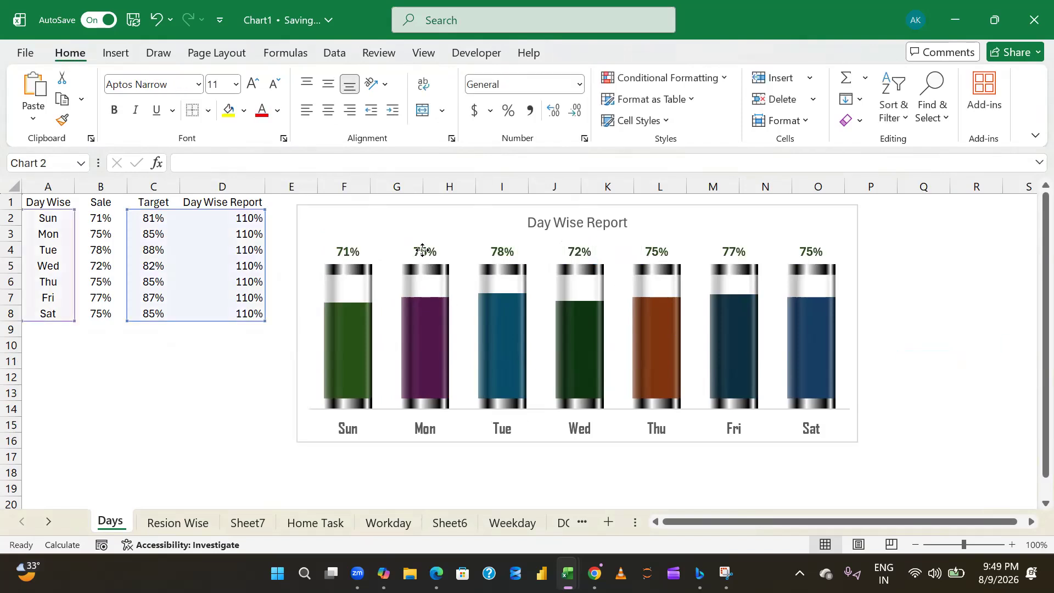
pyautogui.click(424, 251)
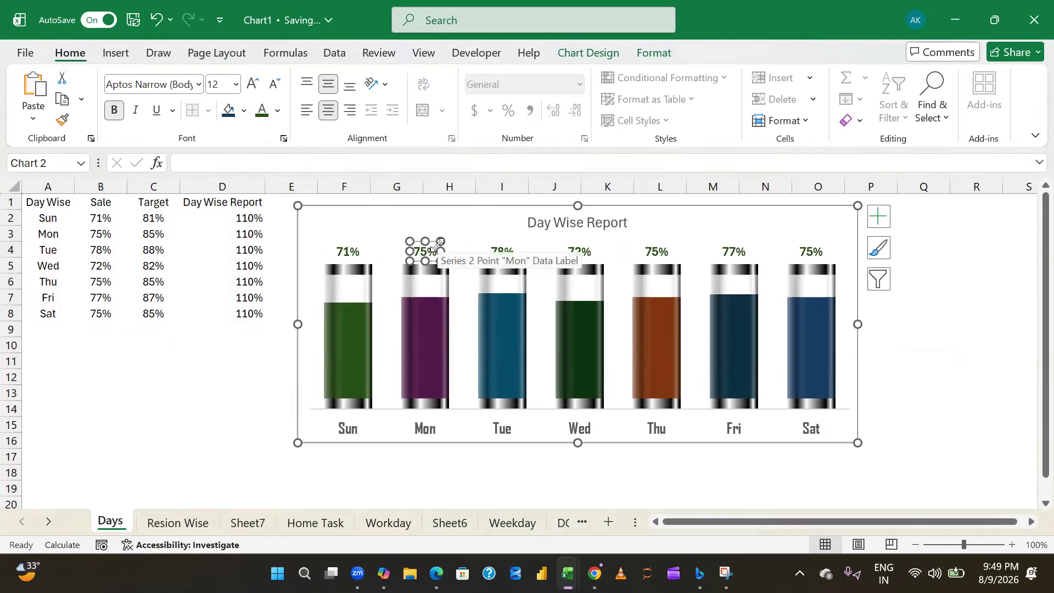
pyautogui.click(279, 112)
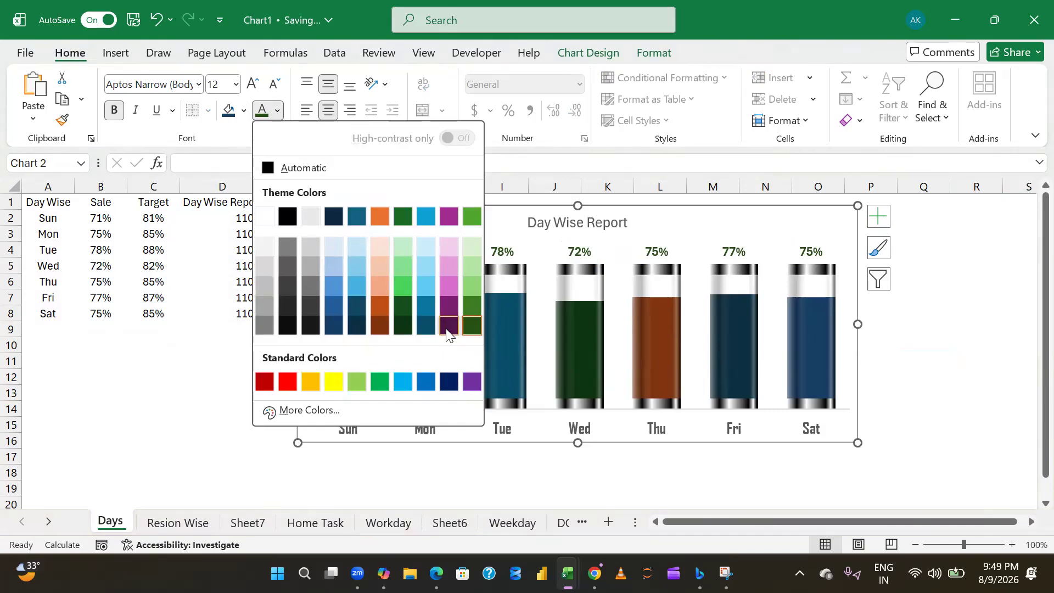
pyautogui.click(448, 332)
pyautogui.click(880, 347)
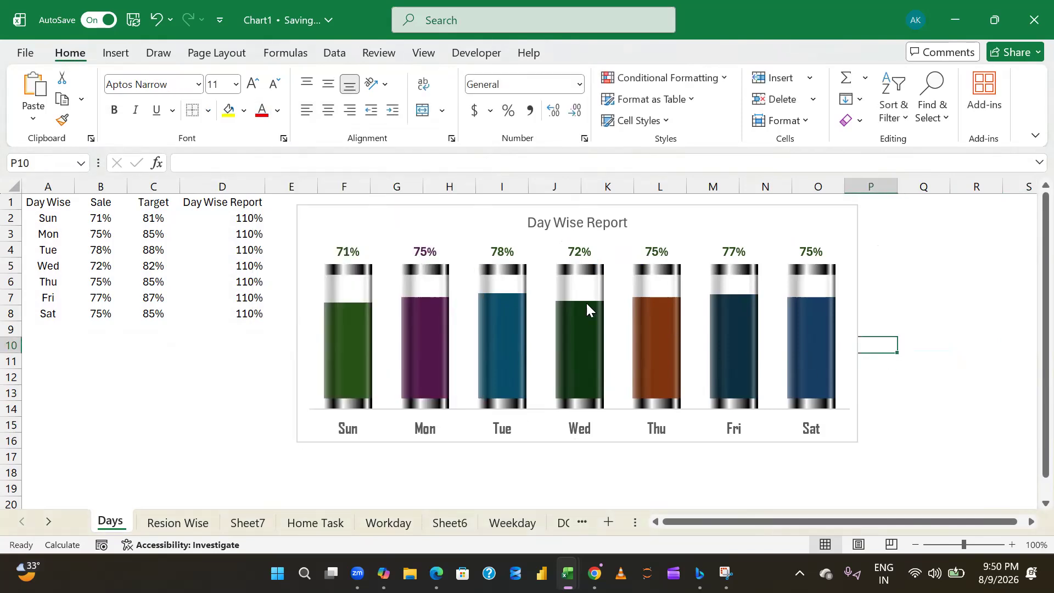
# - Recolour only the Tue percentage label with the darkest theme blue to match its column
pyautogui.click(502, 254)
pyautogui.click(503, 255)
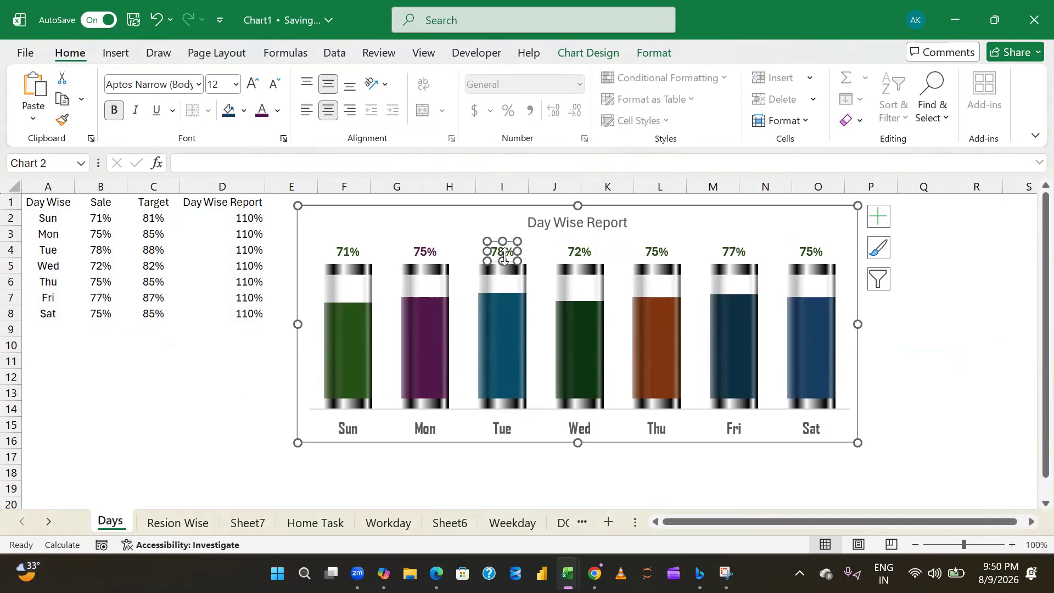
pyautogui.click(278, 111)
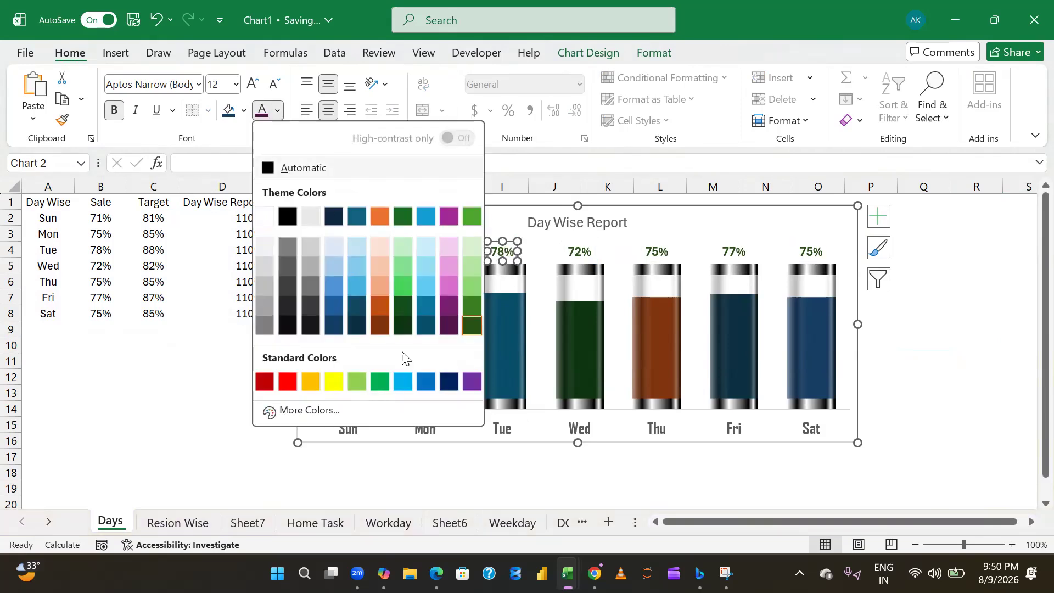
pyautogui.click(432, 328)
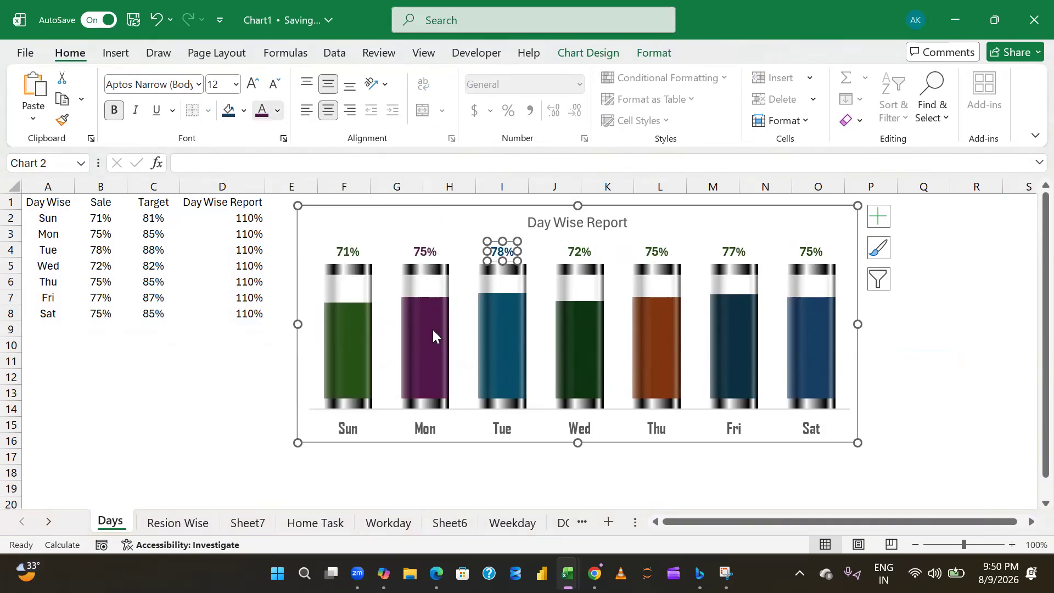
pyautogui.click(883, 361)
# - Recolour only the Wed percentage label with the darkest theme green, matching the Wed column
pyautogui.doubleClick(579, 252)
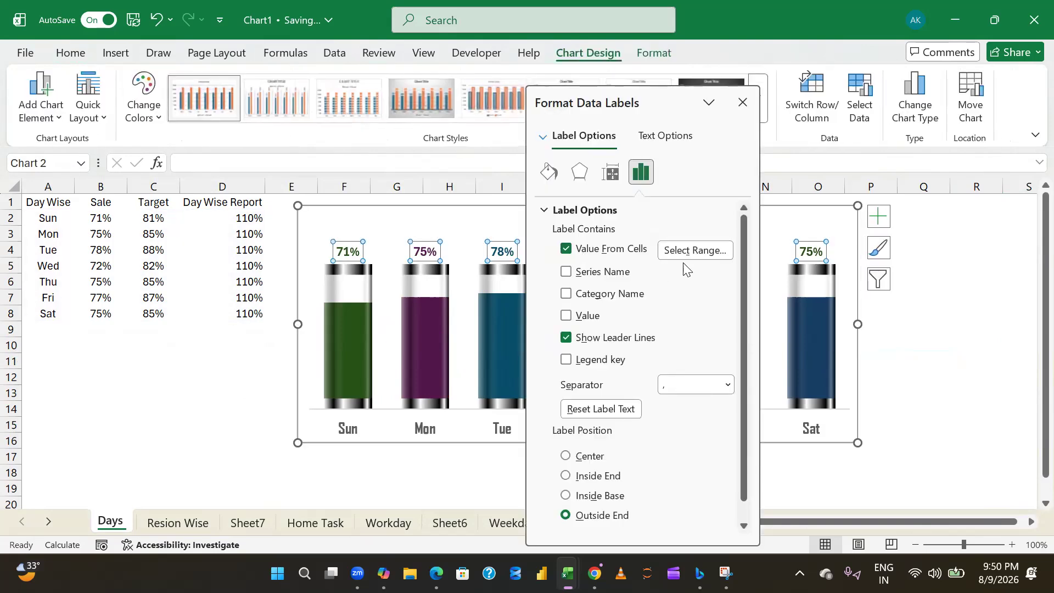
pyautogui.click(743, 102)
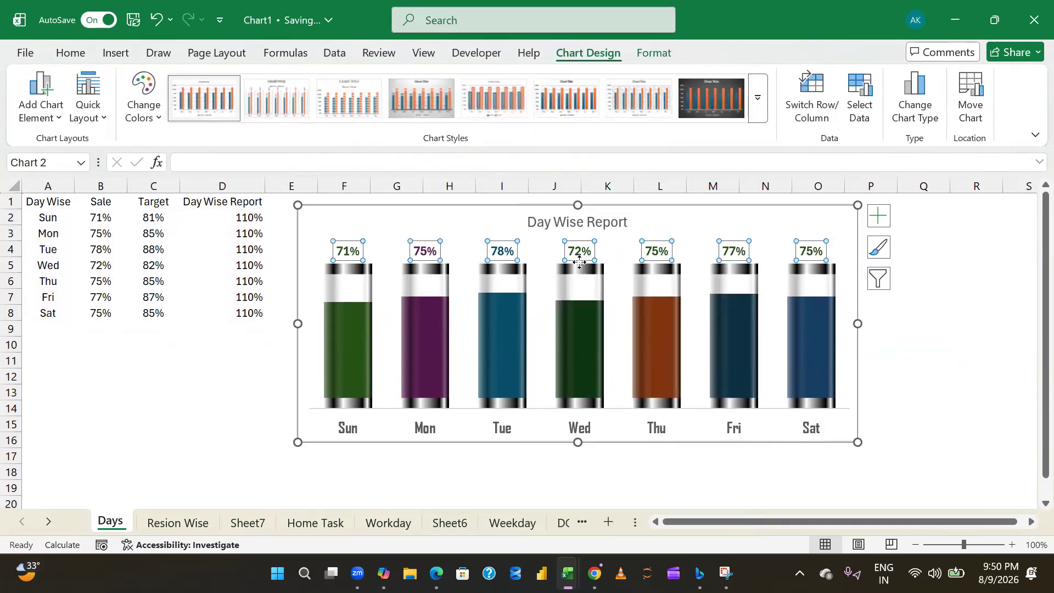
pyautogui.click(579, 254)
pyautogui.click(74, 55)
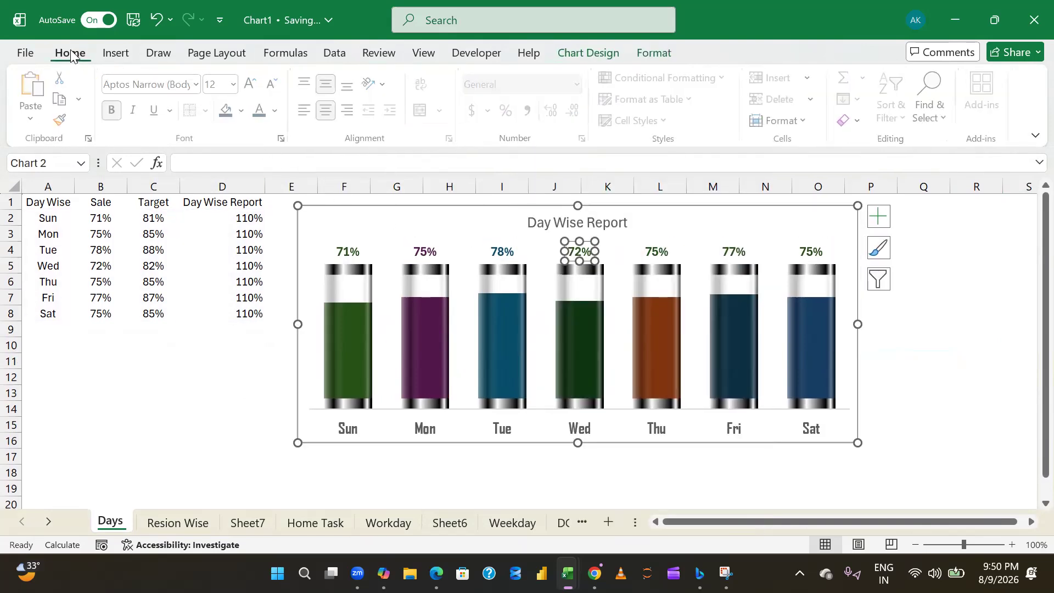
pyautogui.click(278, 110)
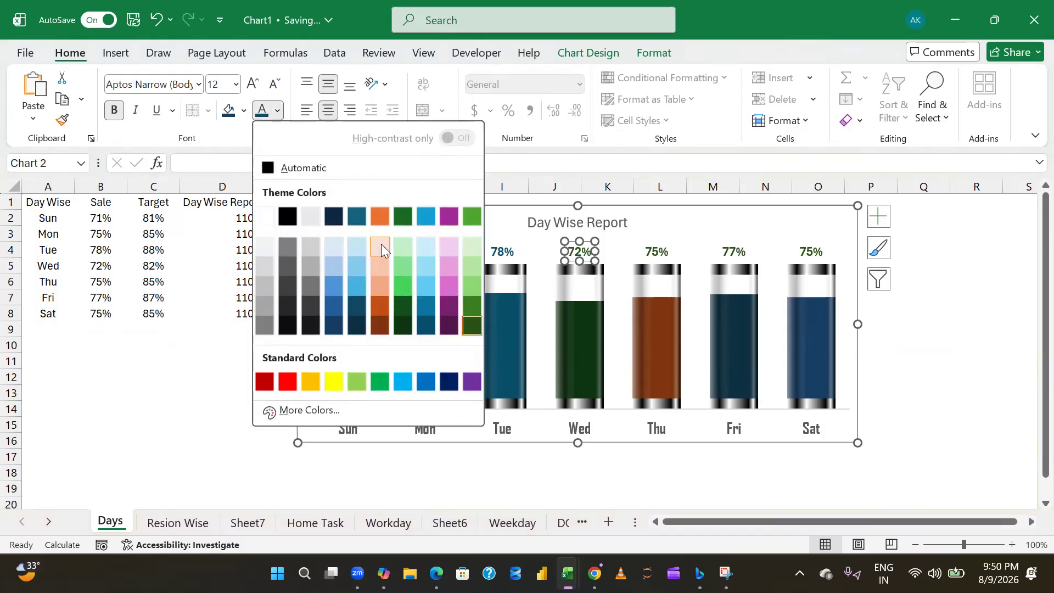
pyautogui.click(400, 325)
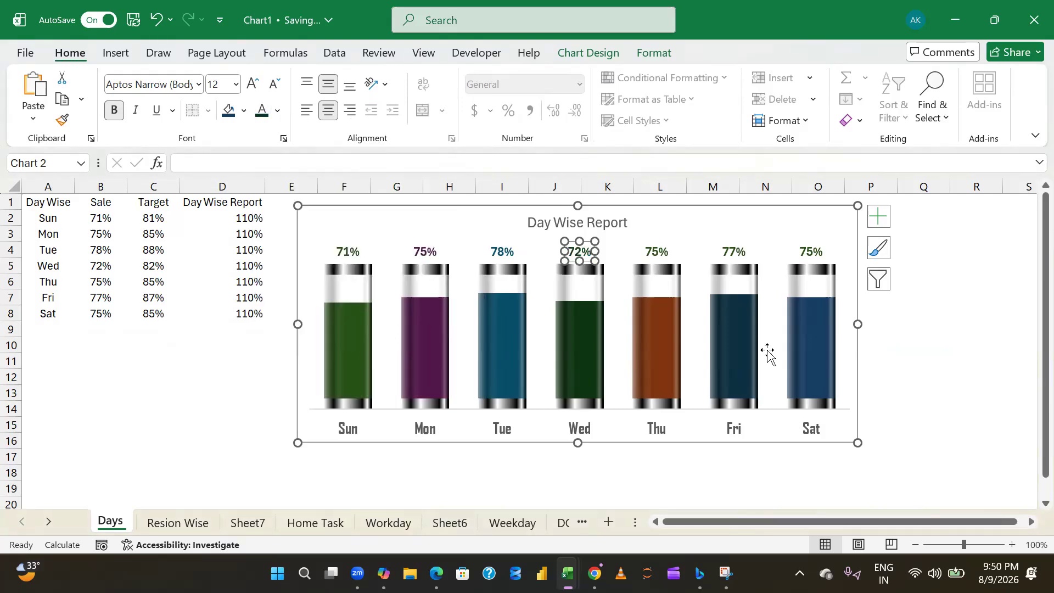
pyautogui.click(916, 329)
# - Recolour only the Thu percentage label with the darkest theme orange to match its column
pyautogui.click(660, 254)
pyautogui.click(659, 254)
pyautogui.click(278, 110)
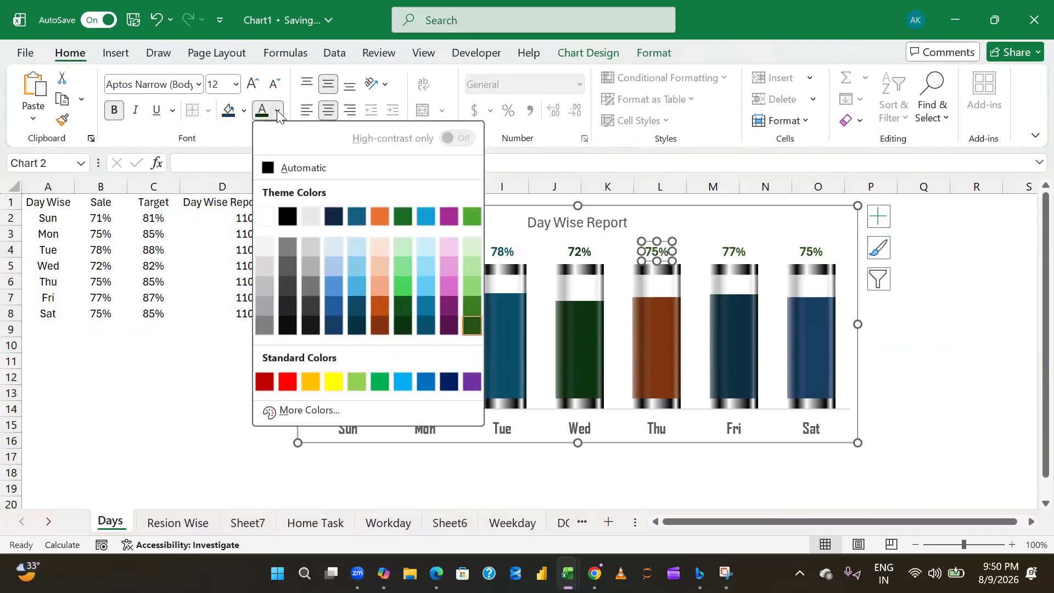
pyautogui.click(383, 328)
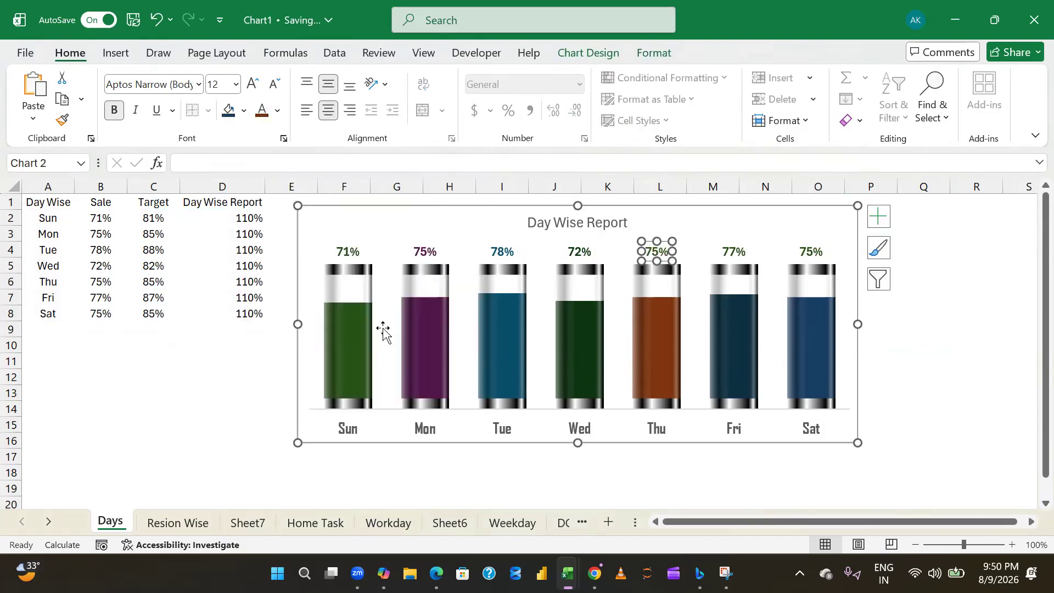
pyautogui.click(914, 316)
# - Recolour only the Fri percentage label with the darkest theme teal to match its column
pyautogui.click(725, 254)
pyautogui.click(725, 253)
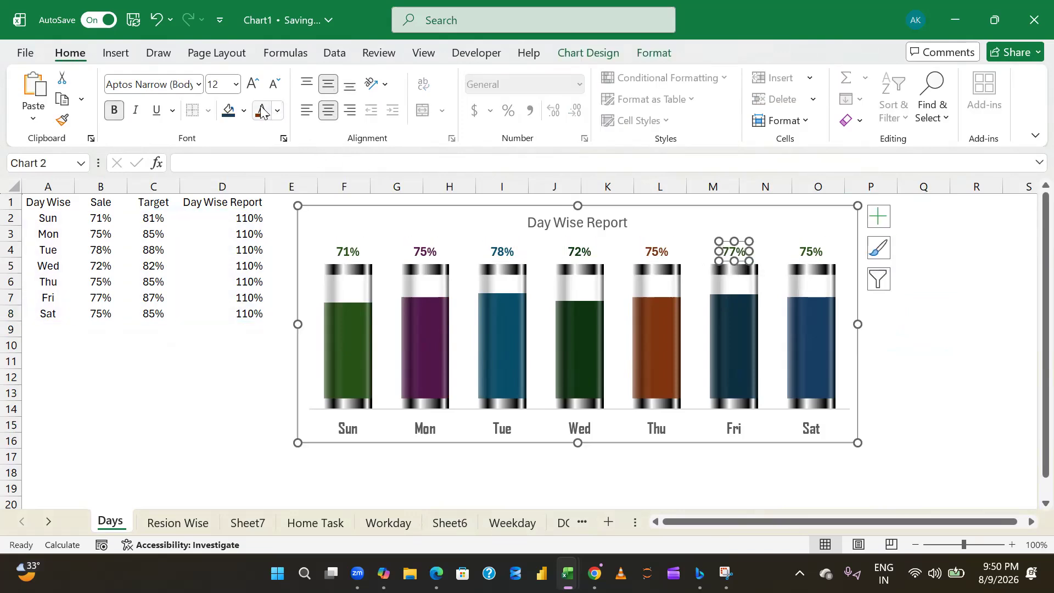
pyautogui.click(278, 110)
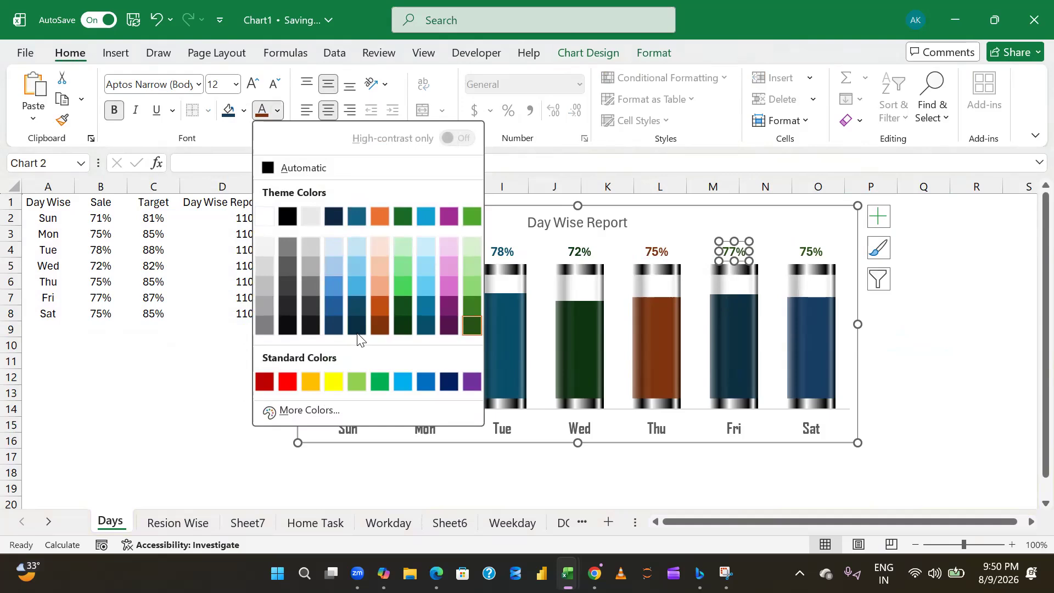
pyautogui.click(357, 326)
pyautogui.click(883, 372)
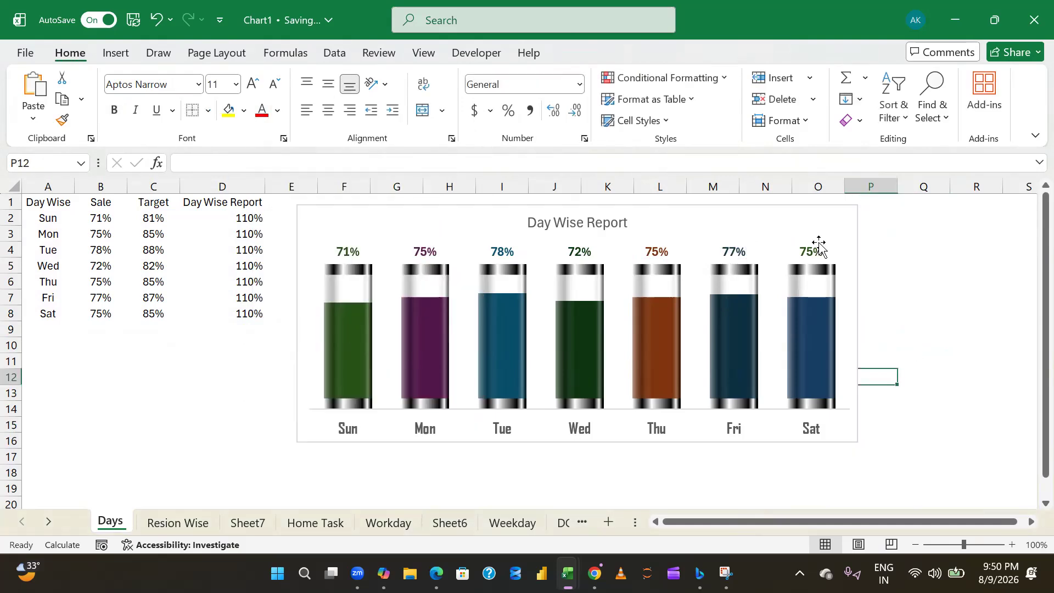
# - Recolour only the Sat percentage label dark blue to match its column
pyautogui.click(810, 251)
pyautogui.click(799, 250)
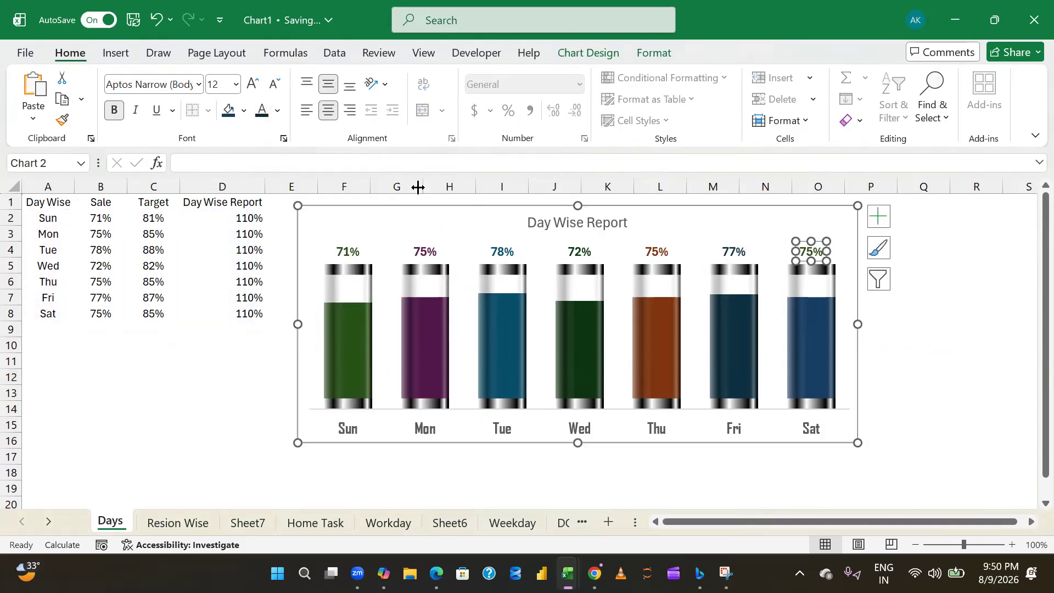
pyautogui.click(277, 110)
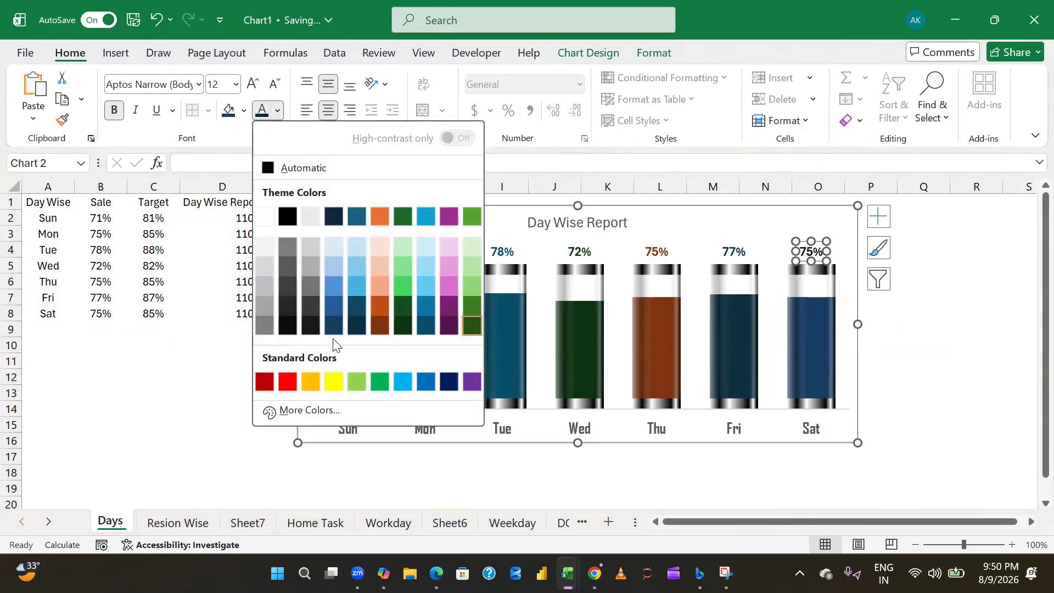
pyautogui.click(334, 326)
pyautogui.click(921, 379)
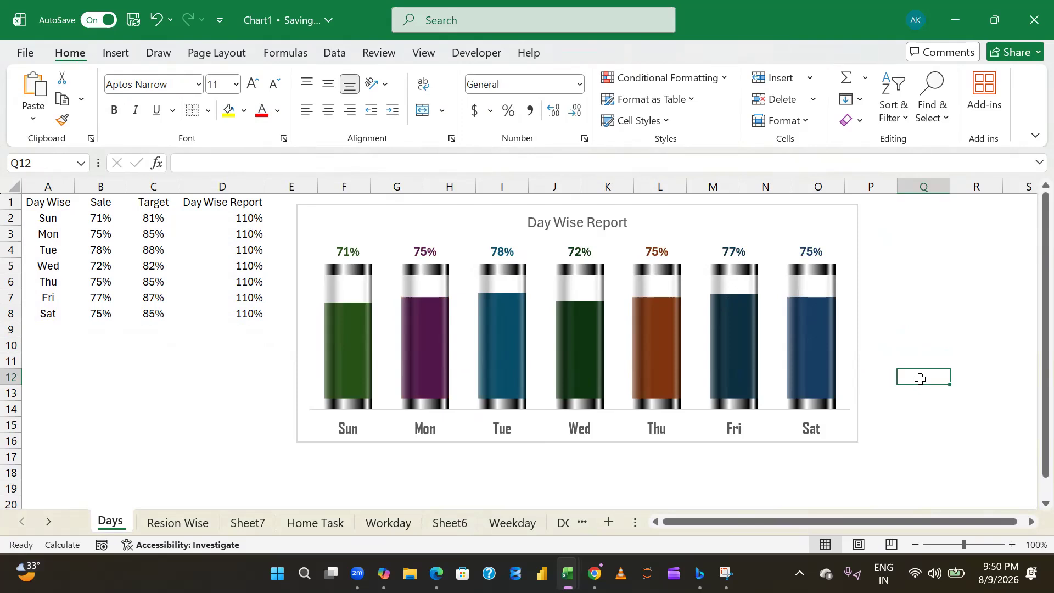
# - Format the Day Wise Report chart title as bold in the Agency FB font
pyautogui.click(585, 228)
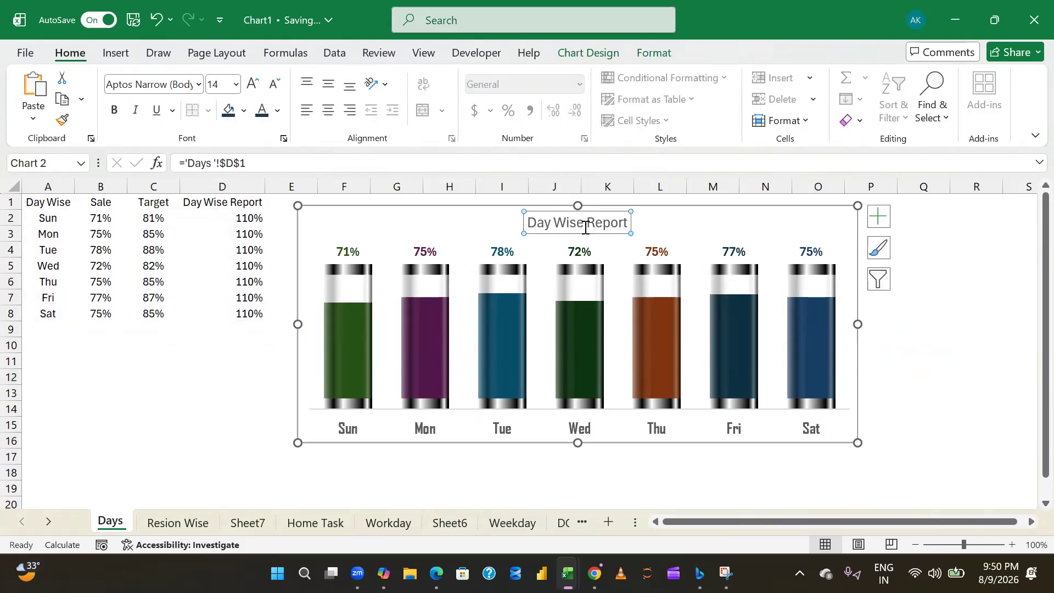
pyautogui.hotkey('ctrl', 'b')
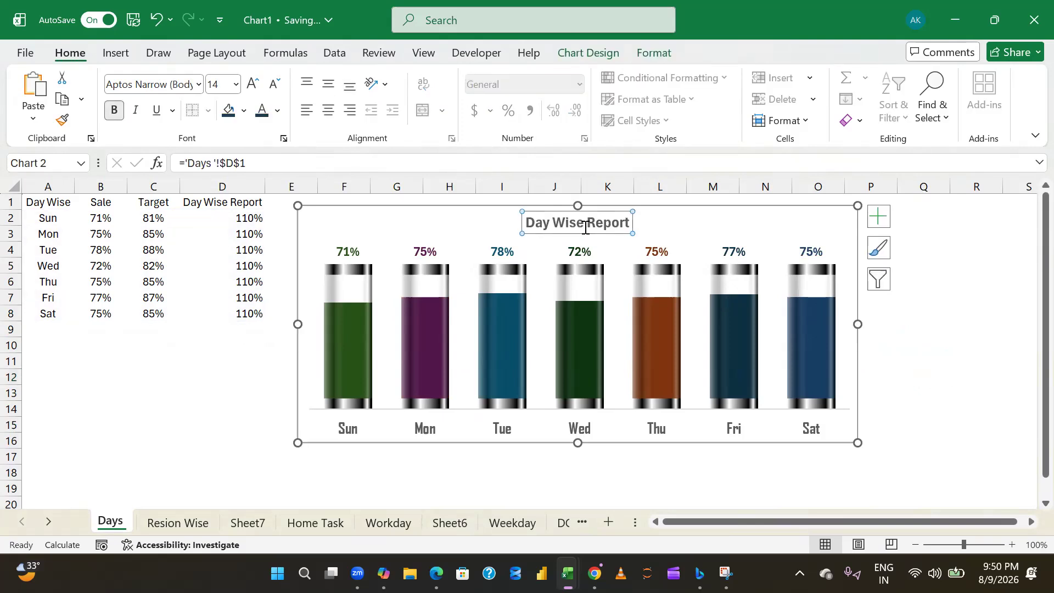
pyautogui.click(165, 84)
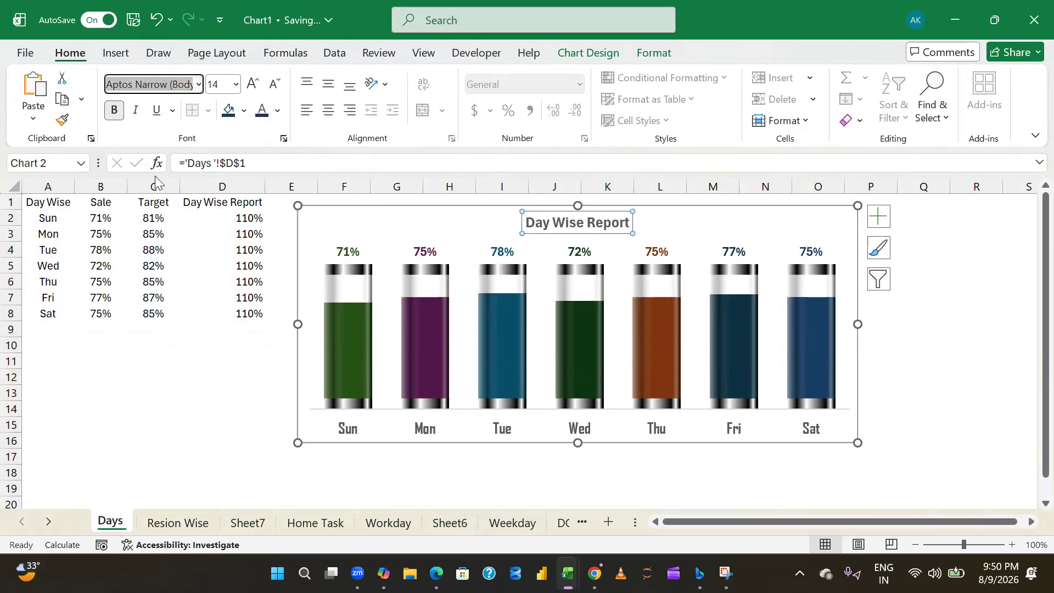
pyautogui.click(199, 84)
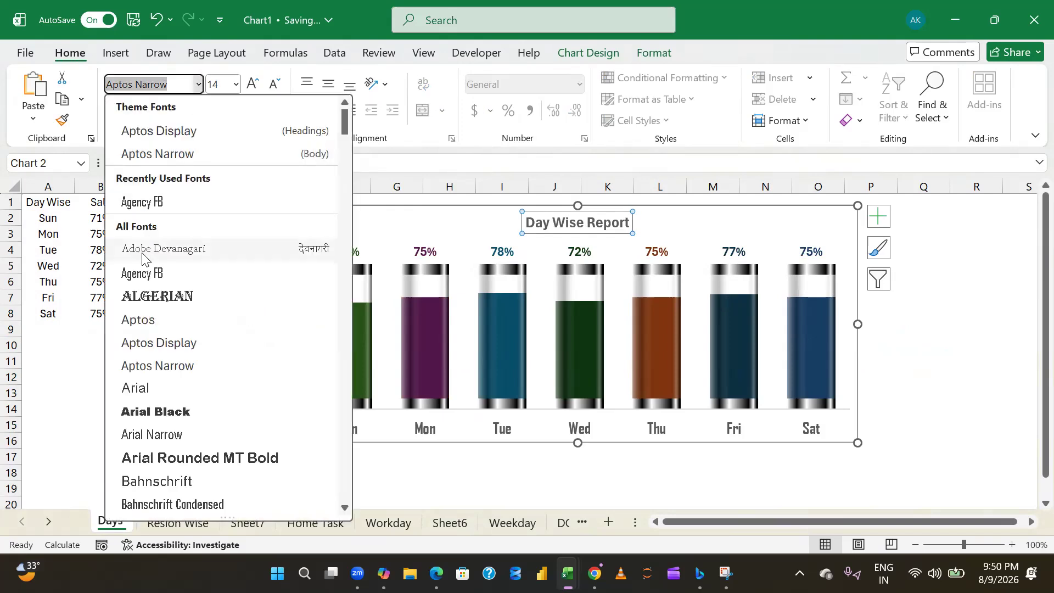
pyautogui.click(142, 204)
pyautogui.click(969, 360)
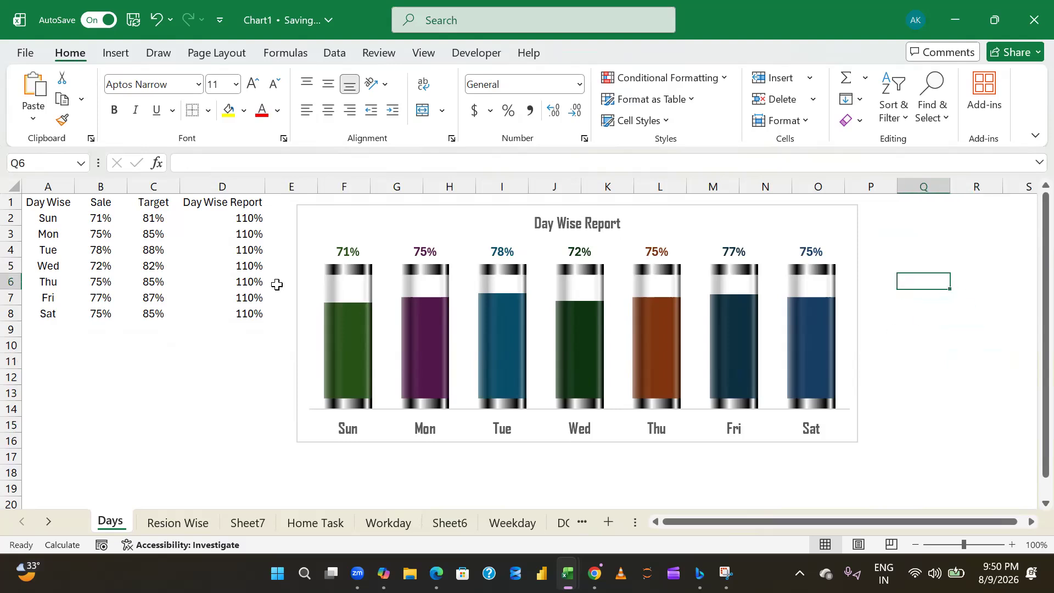
pyautogui.click(353, 251)
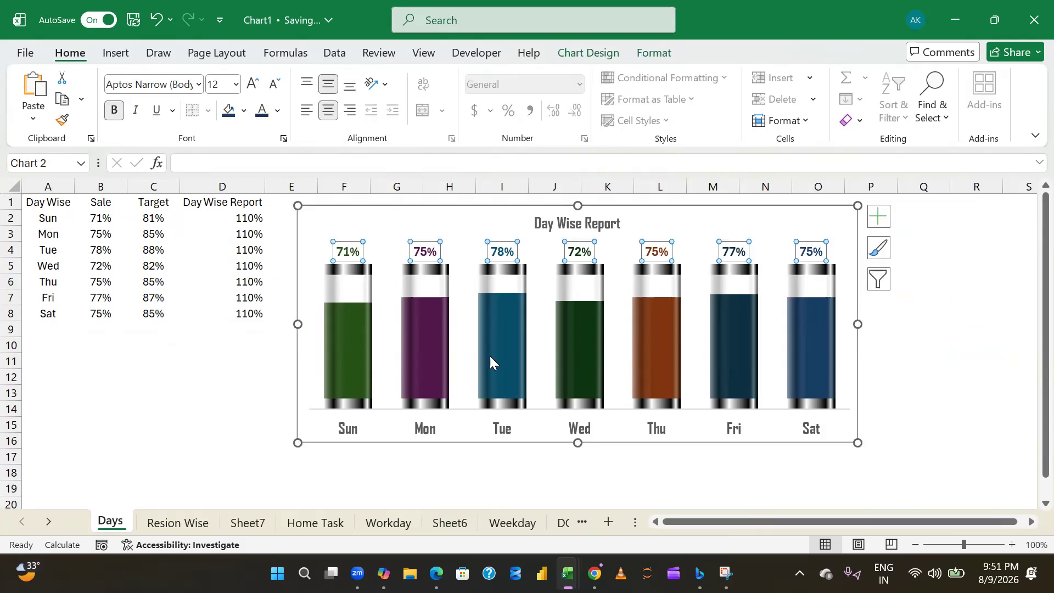
pyautogui.click(964, 366)
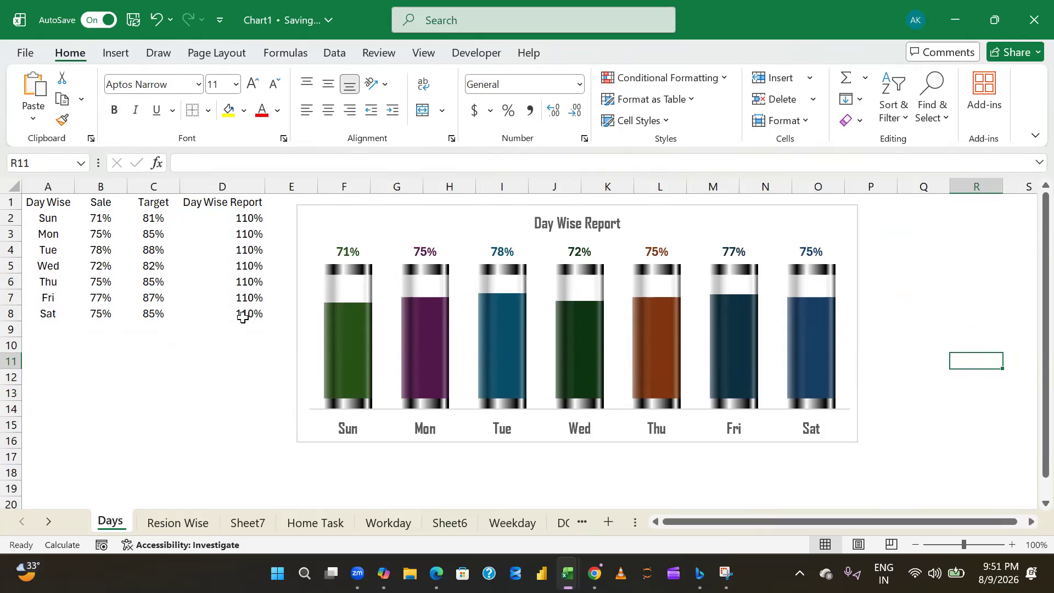
pyautogui.click(349, 356)
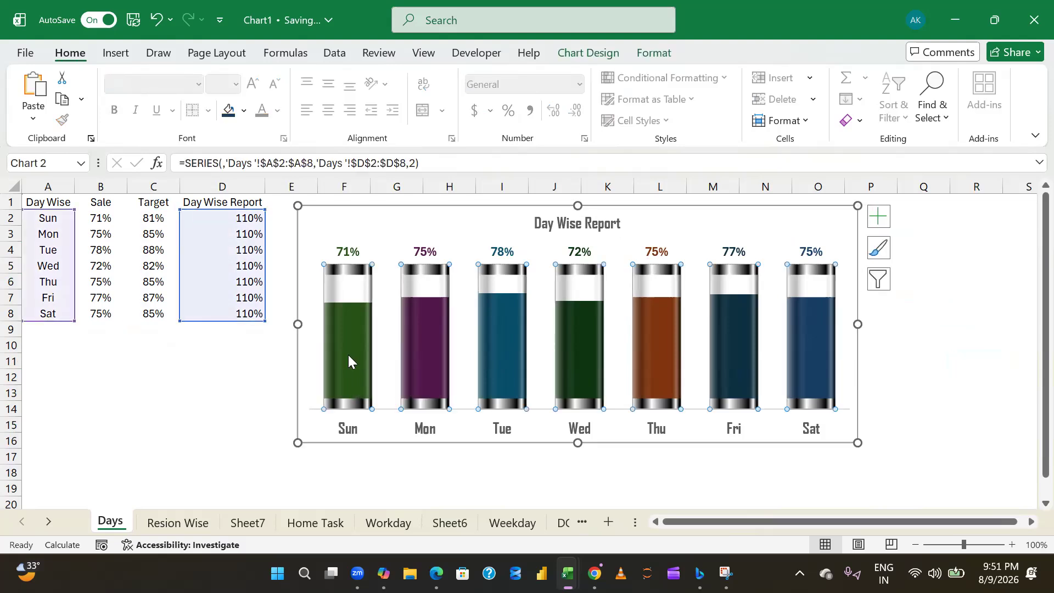
# - Recolour only the Sun percentage label grey, using the darkest shade of the white theme colour
pyautogui.click(349, 355)
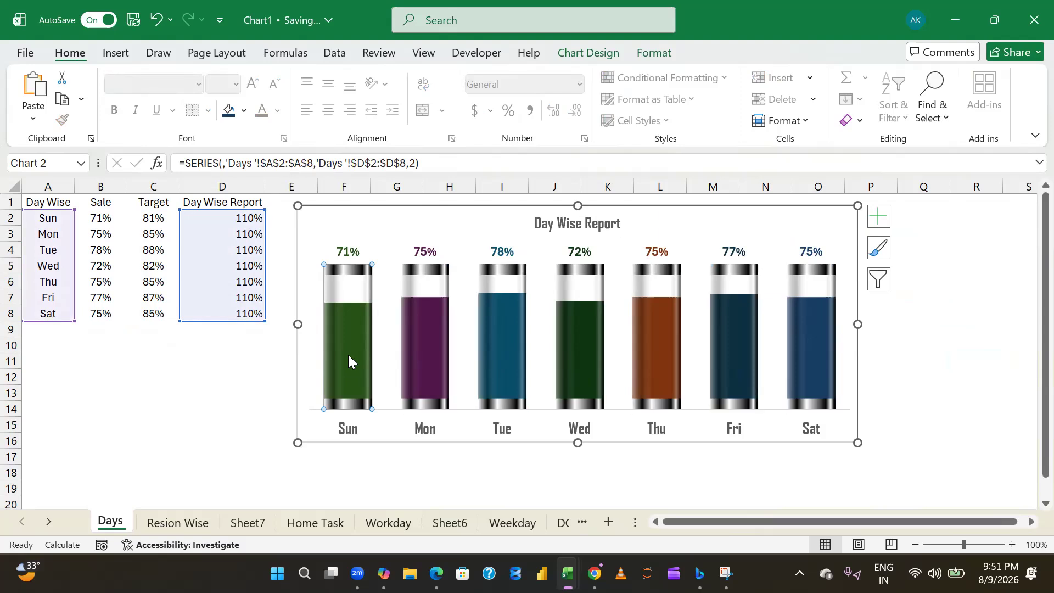
pyautogui.click(908, 329)
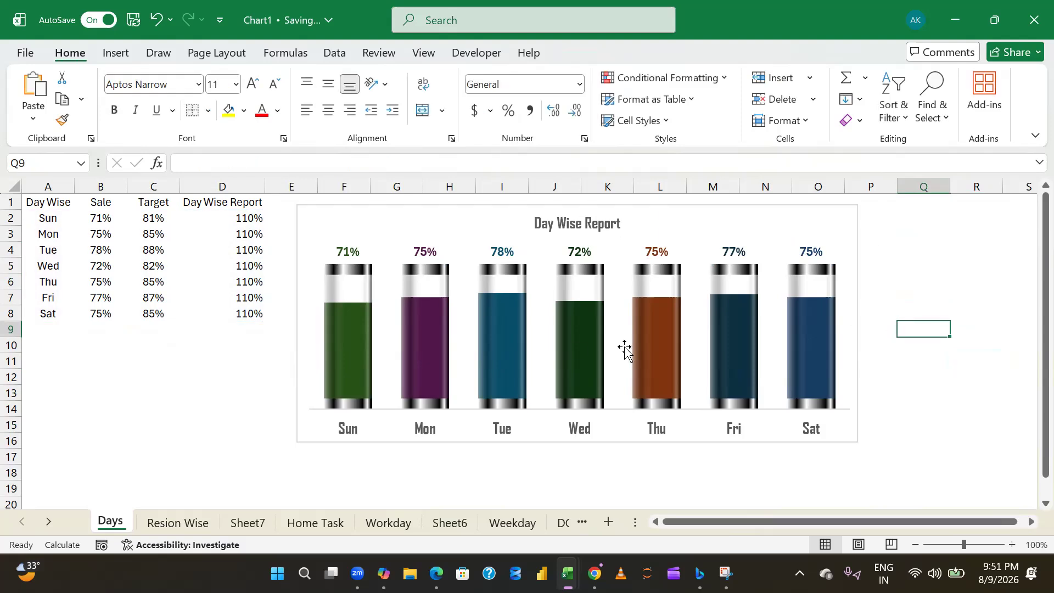
pyautogui.click(341, 253)
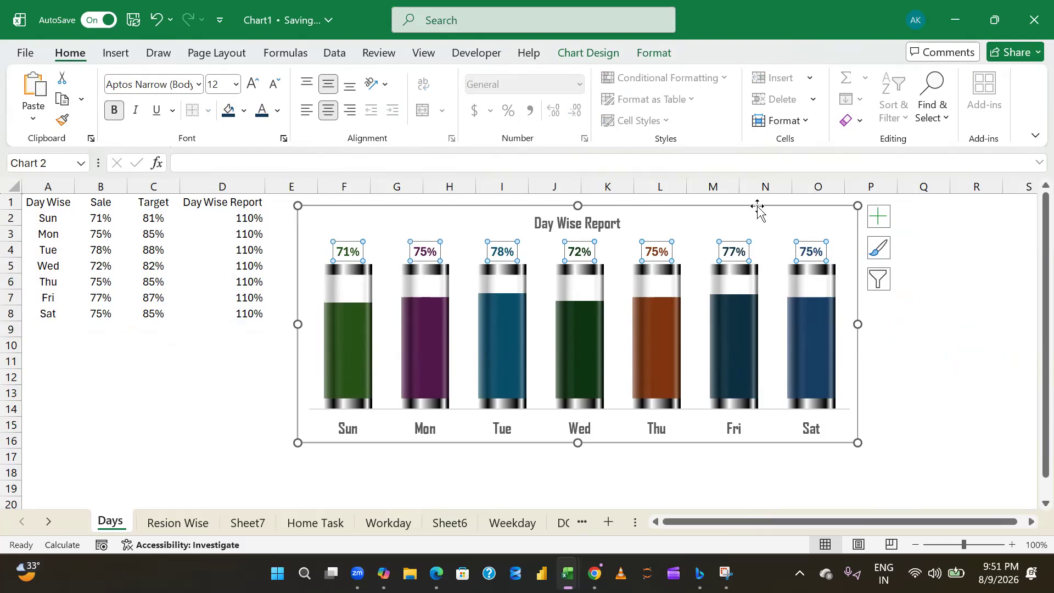
pyautogui.click(349, 251)
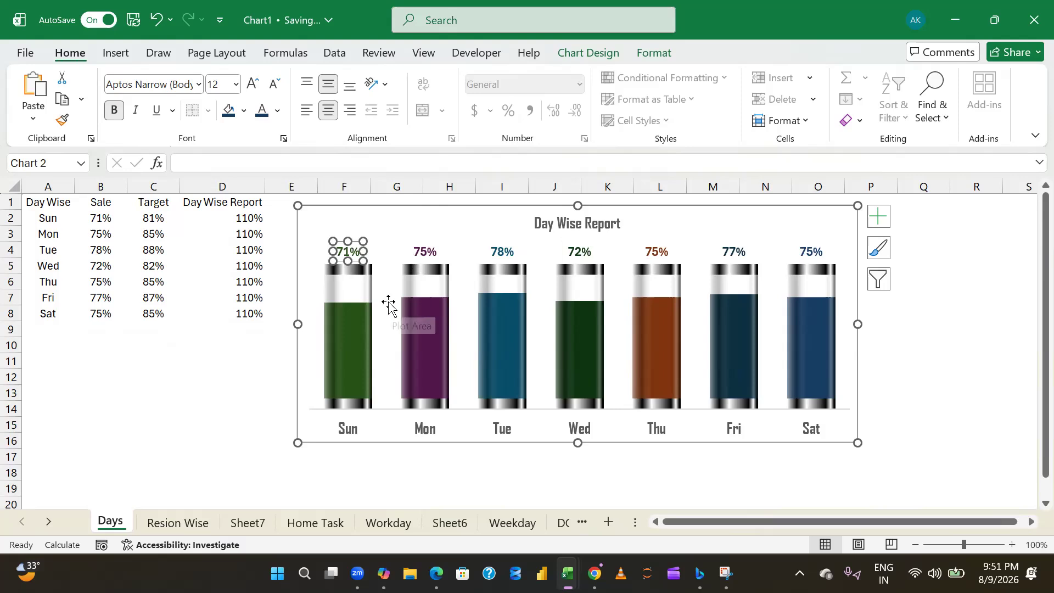
pyautogui.click(278, 110)
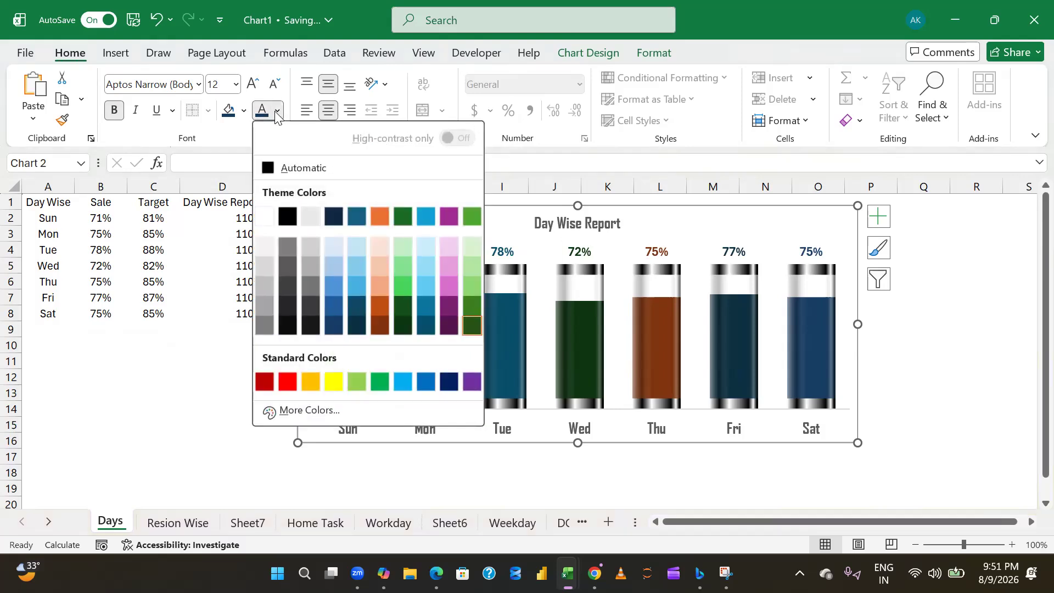
pyautogui.click(266, 325)
pyautogui.click(190, 389)
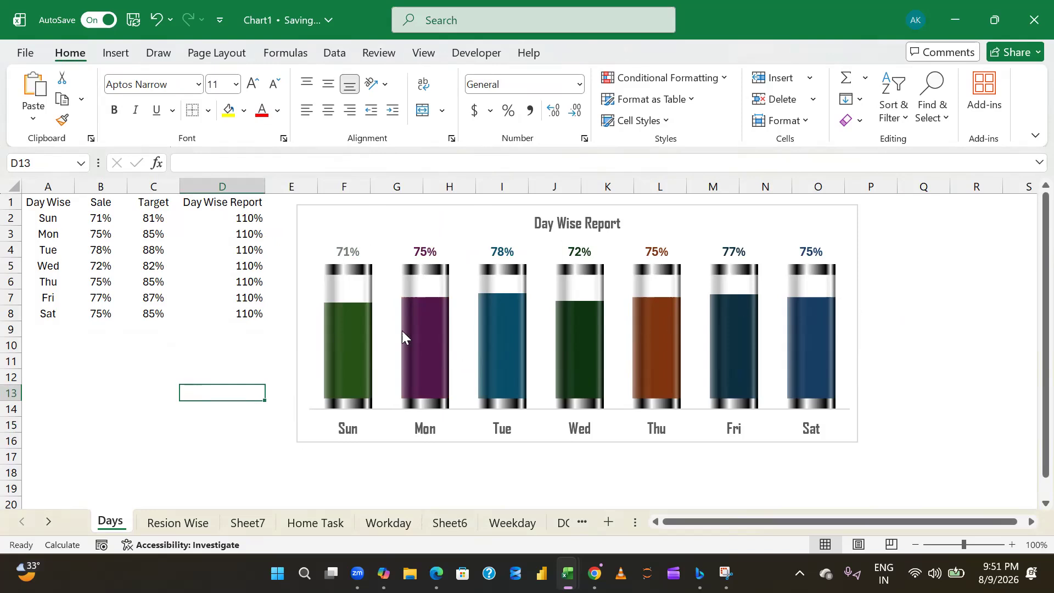
# - Review the finished Days chart, the Resion Wise glass chart, and the 3D Glass Chart example on the Home Task sheet
pyautogui.moveTo(402, 330)
pyautogui.click(881, 330)
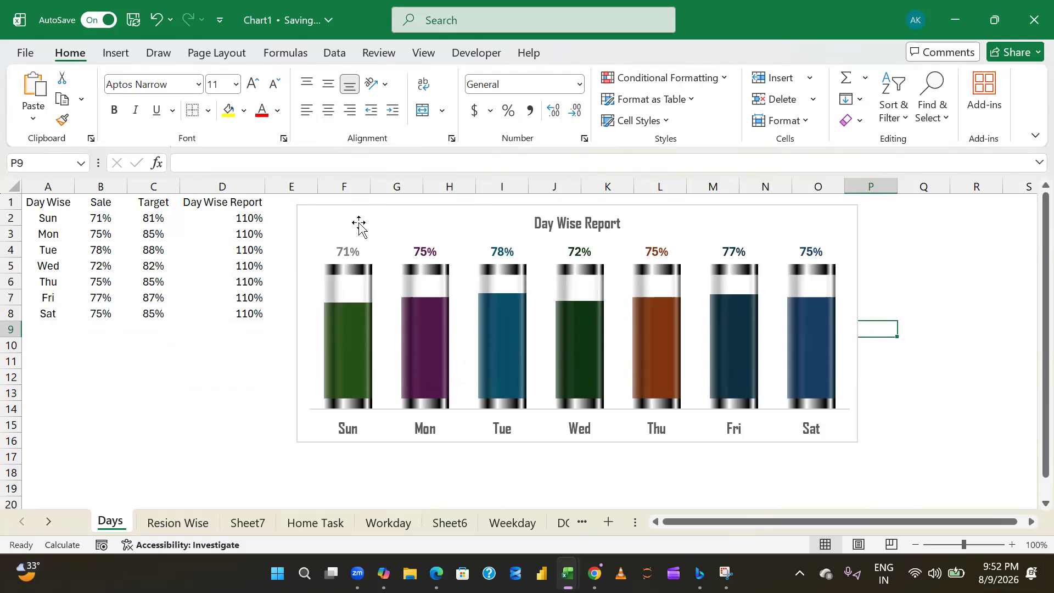
pyautogui.click(167, 517)
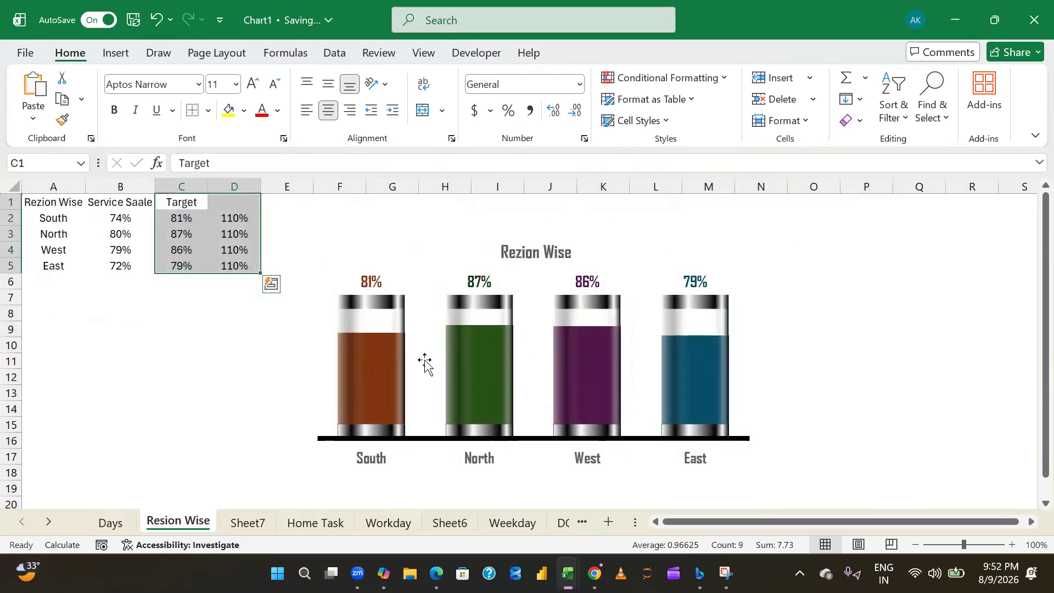
pyautogui.click(111, 523)
pyautogui.click(178, 520)
pyautogui.click(223, 531)
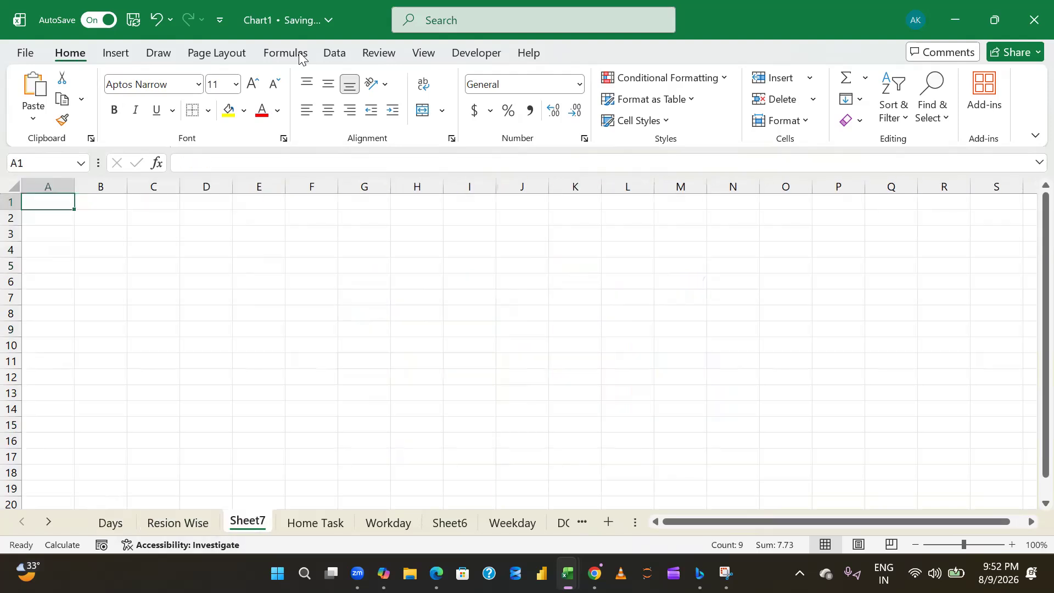
pyautogui.click(319, 525)
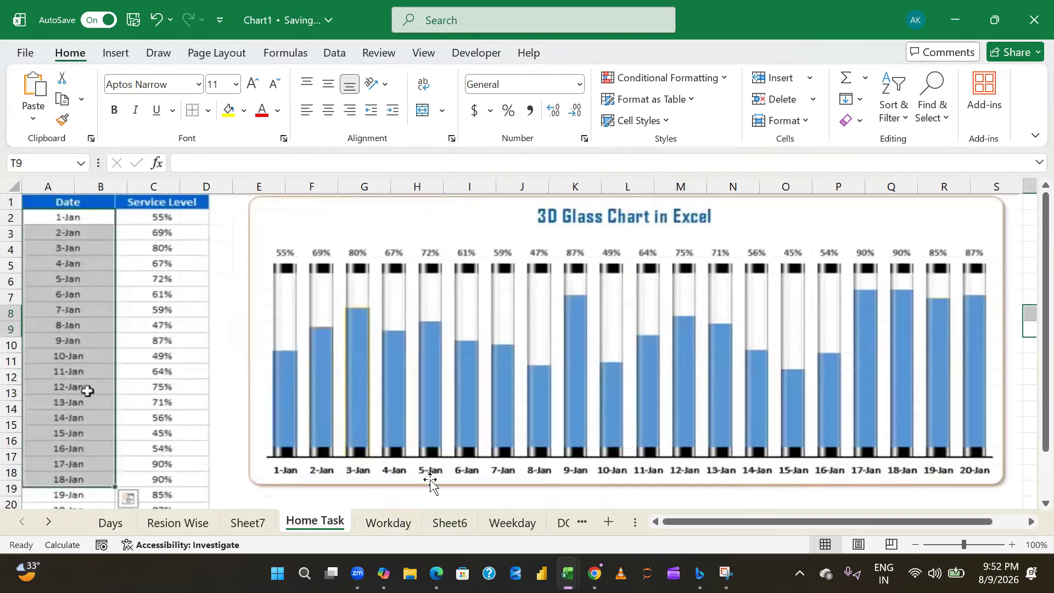
pyautogui.click(1026, 376)
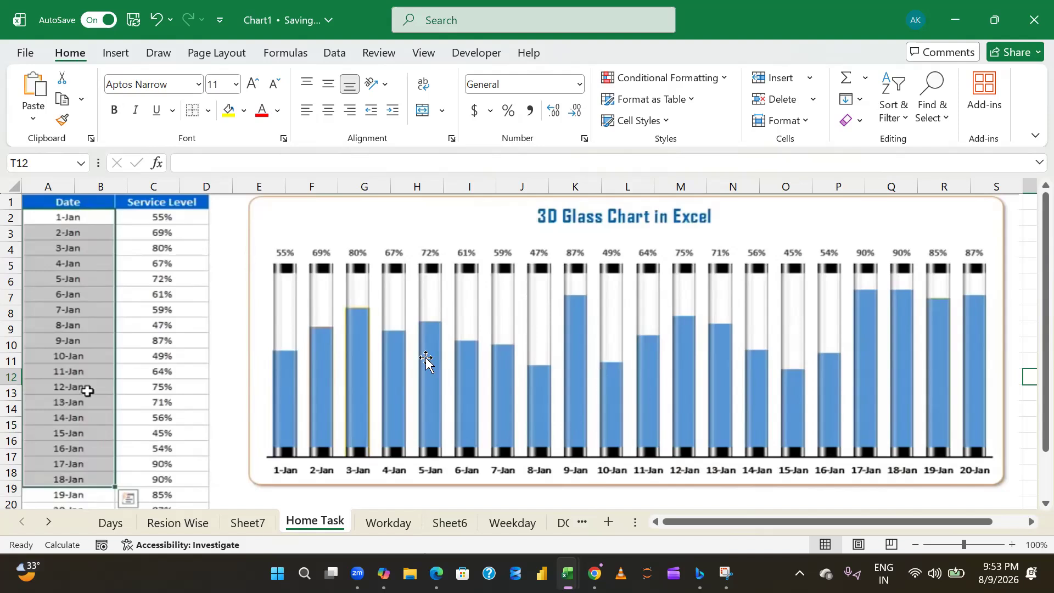
pyautogui.click(219, 325)
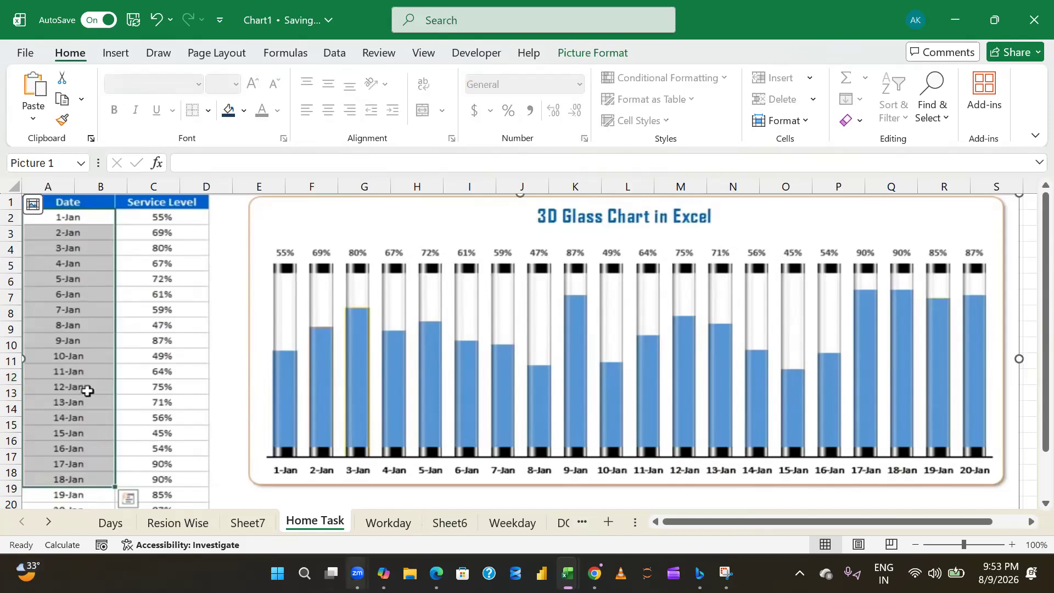
pyautogui.moveTo(357, 574)
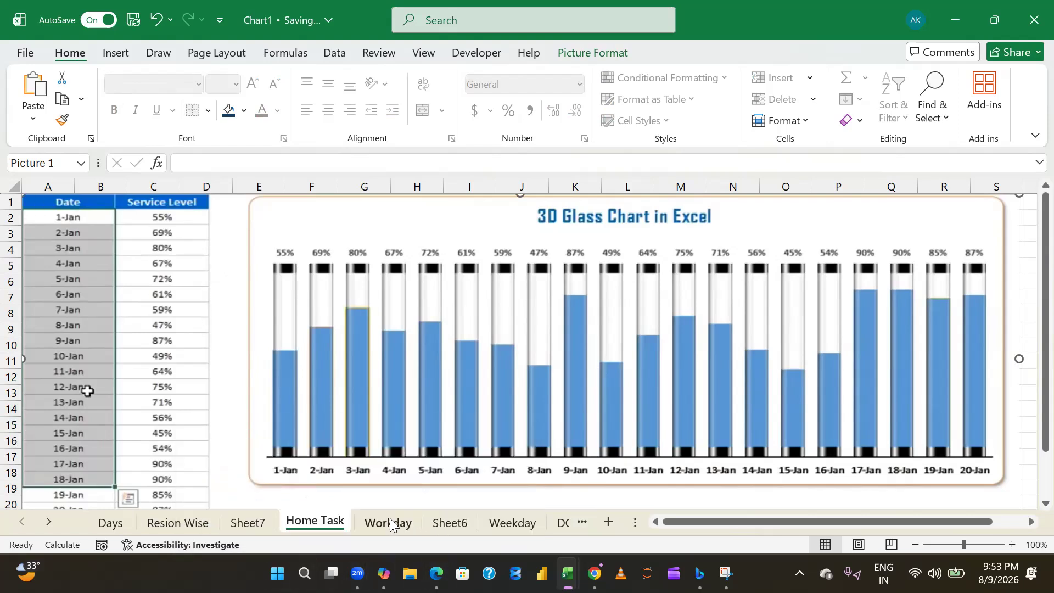
# - Clear the WORKDAY formula dates from B2:B17 on the Workday sheet, keeping the start date in B1
pyautogui.click(390, 523)
pyautogui.click(145, 260)
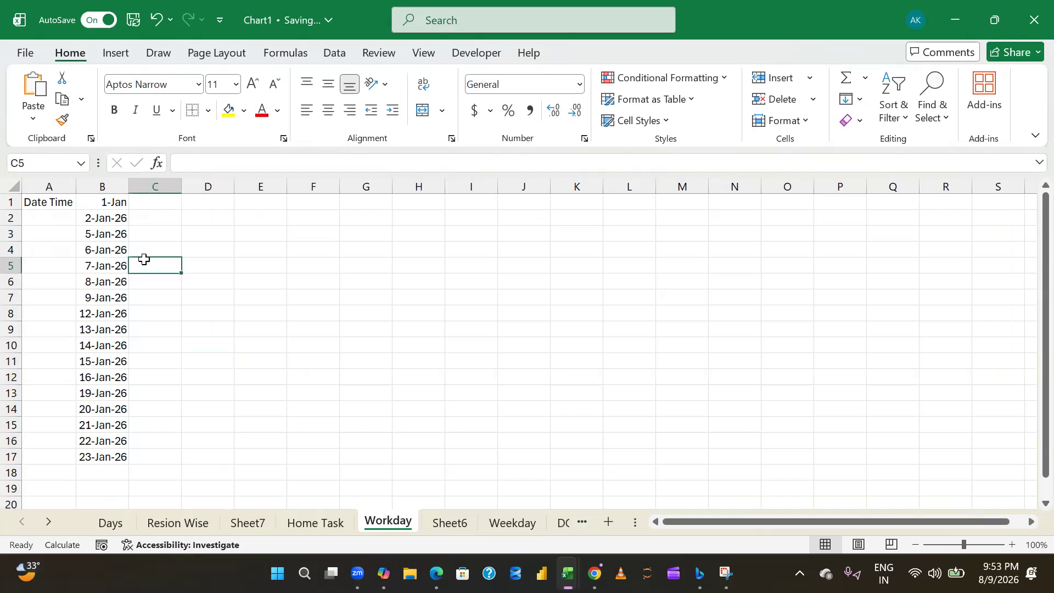
pyautogui.hotkey('ctrl', 'Up')
pyautogui.press('Left')
pyautogui.press('Down')
pyautogui.hotkey('ctrl', 'shift', 'Down')
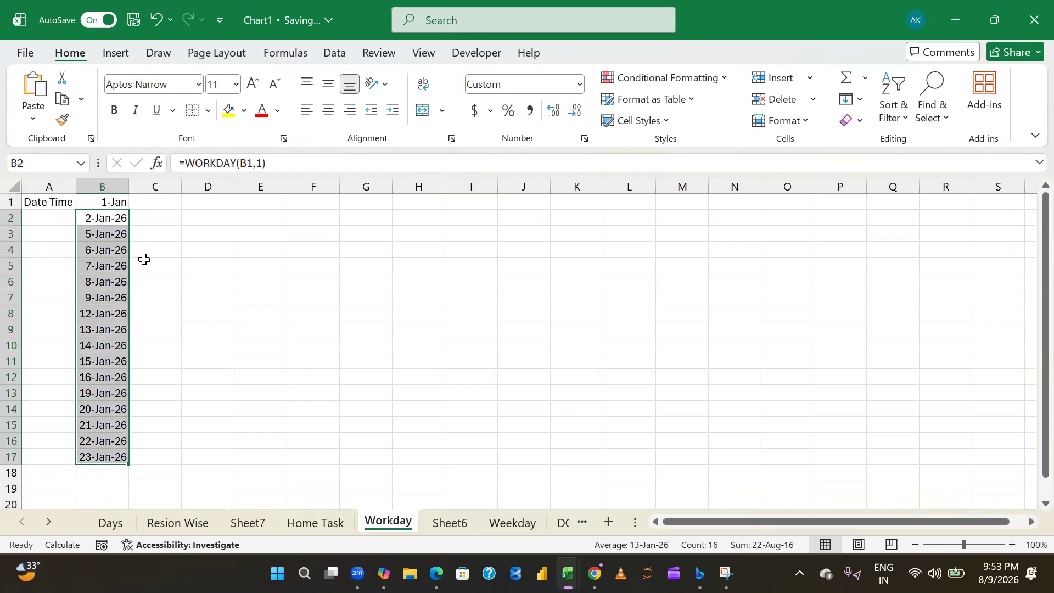
pyautogui.press('Delete')
# - Enter the period's start date 1-Jan in G1 and its end date 31-Jan in H1
pyautogui.press('Up')
pyautogui.press('Right')
pyautogui.press('Right')
pyautogui.press('Right')
pyautogui.press('Right')
pyautogui.press('Right')
pyautogui.write('1-Jan')
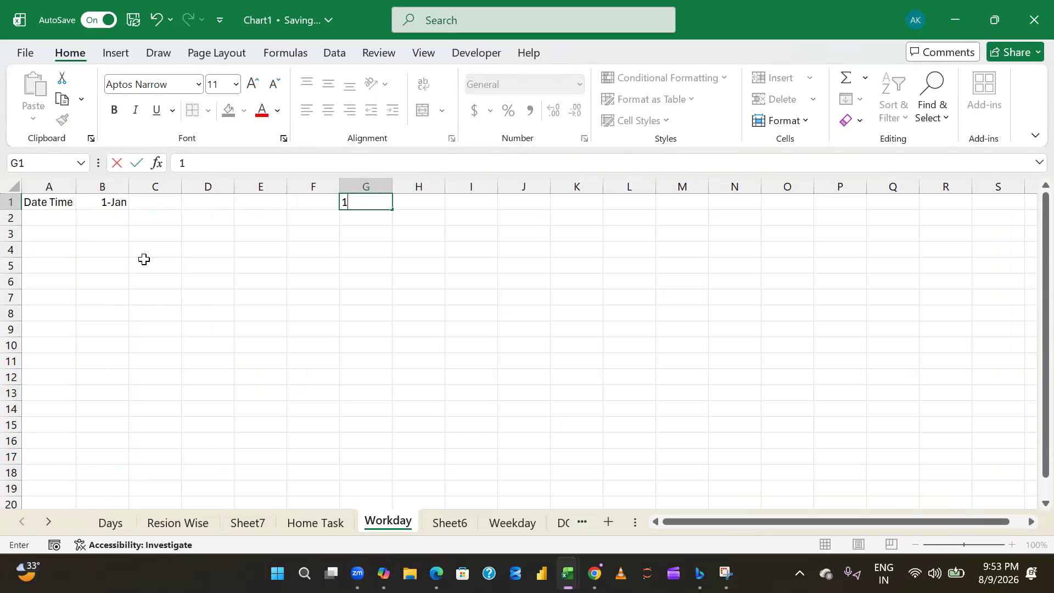
pyautogui.press('Tab')
pyautogui.write('31 jan')
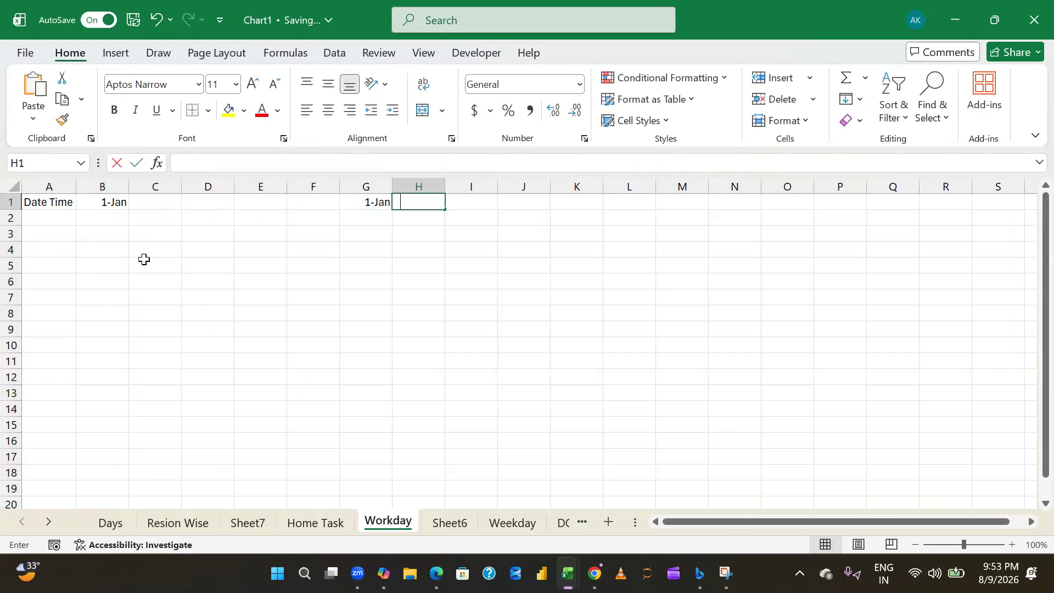
pyautogui.press('Return')
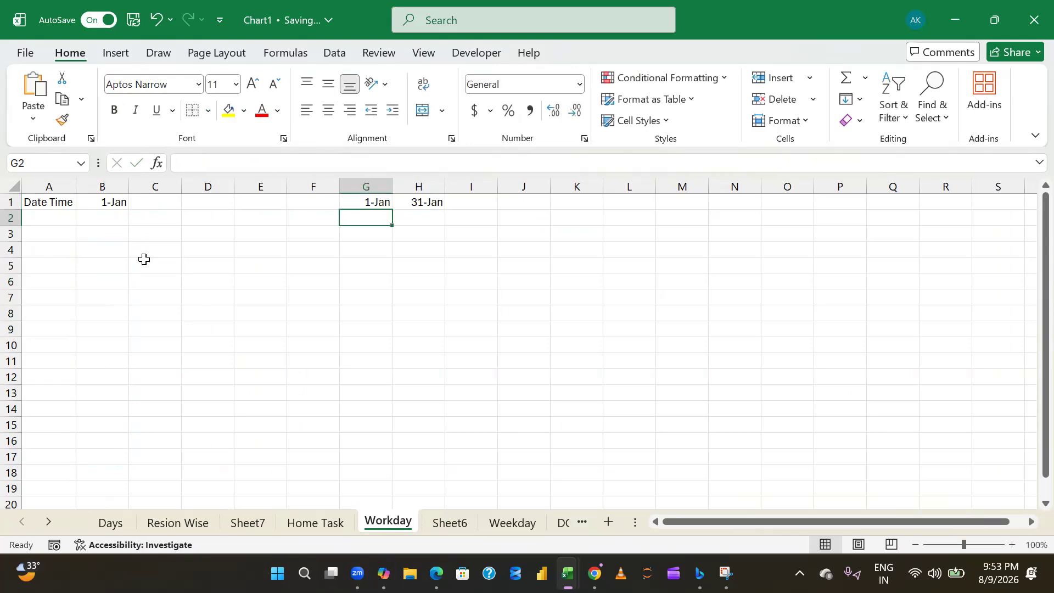
# - Merge and centre G2:H2 with the heading Condition, and enter Sat in G3 and Sun in H3
pyautogui.hotkey('shift', 'Right')
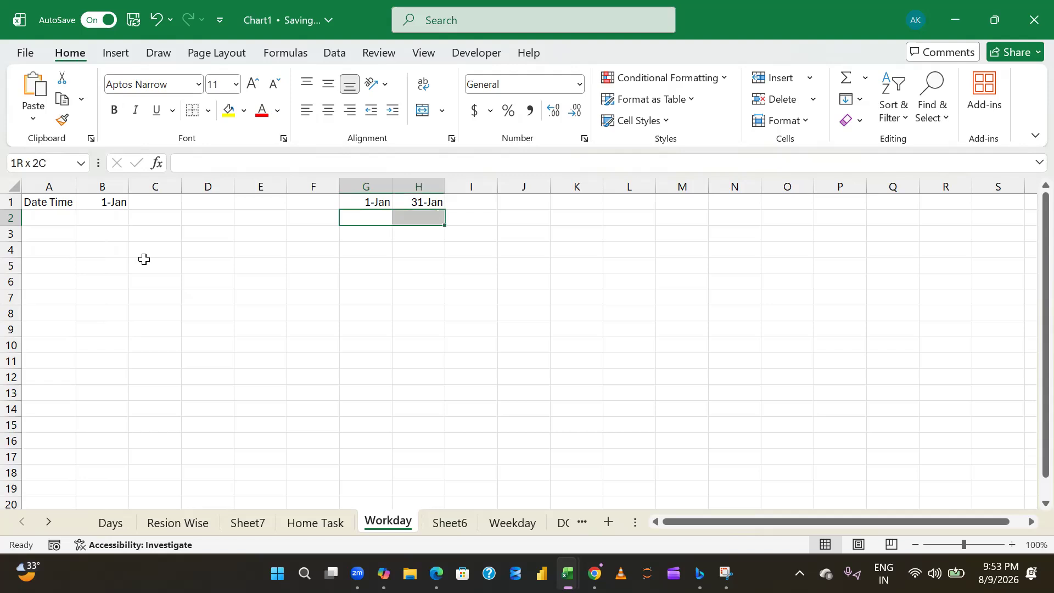
pyautogui.press('alt')
pyautogui.write('hmc')
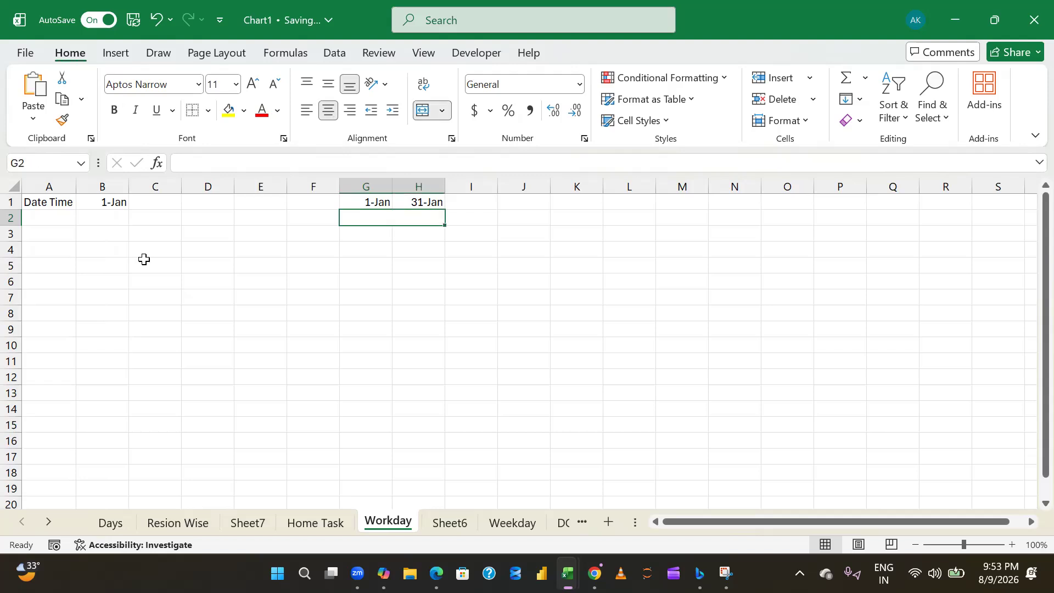
pyautogui.write('Condition')
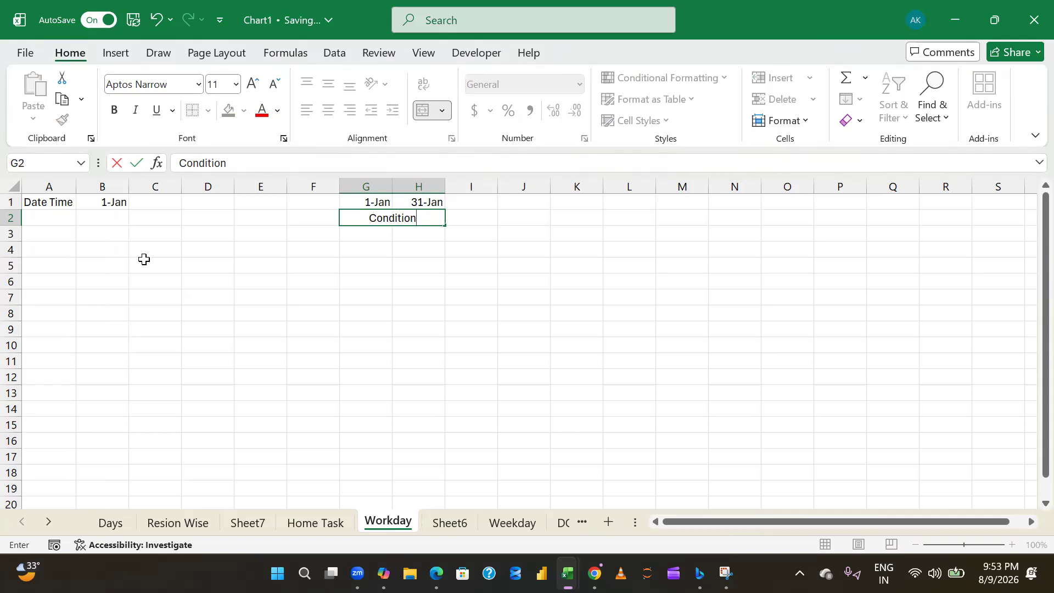
pyautogui.press('Return')
pyautogui.write('Sat')
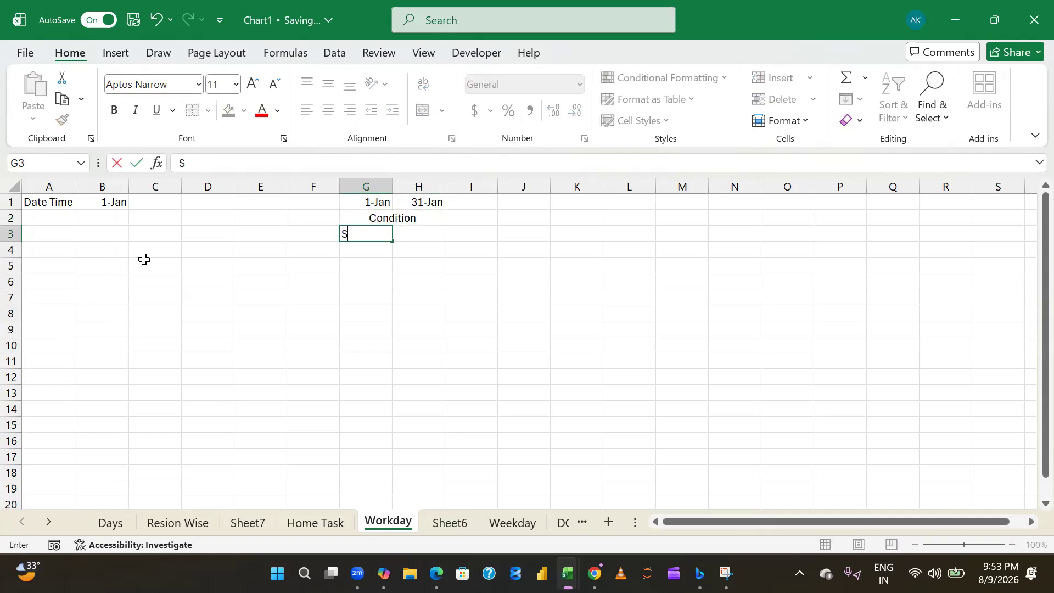
pyautogui.press('Tab')
pyautogui.write('Sun')
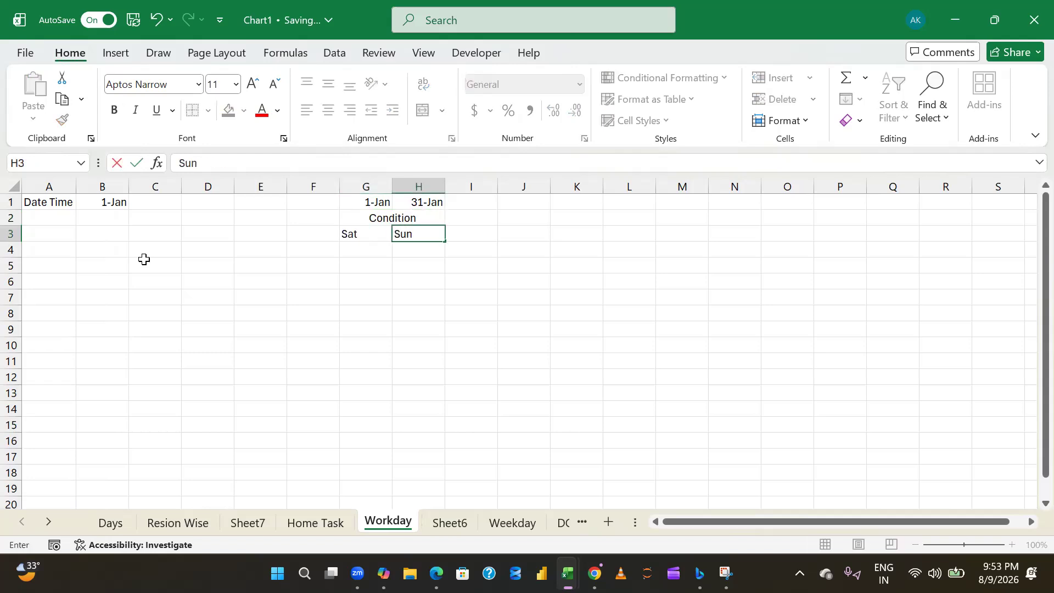
pyautogui.press('Up')
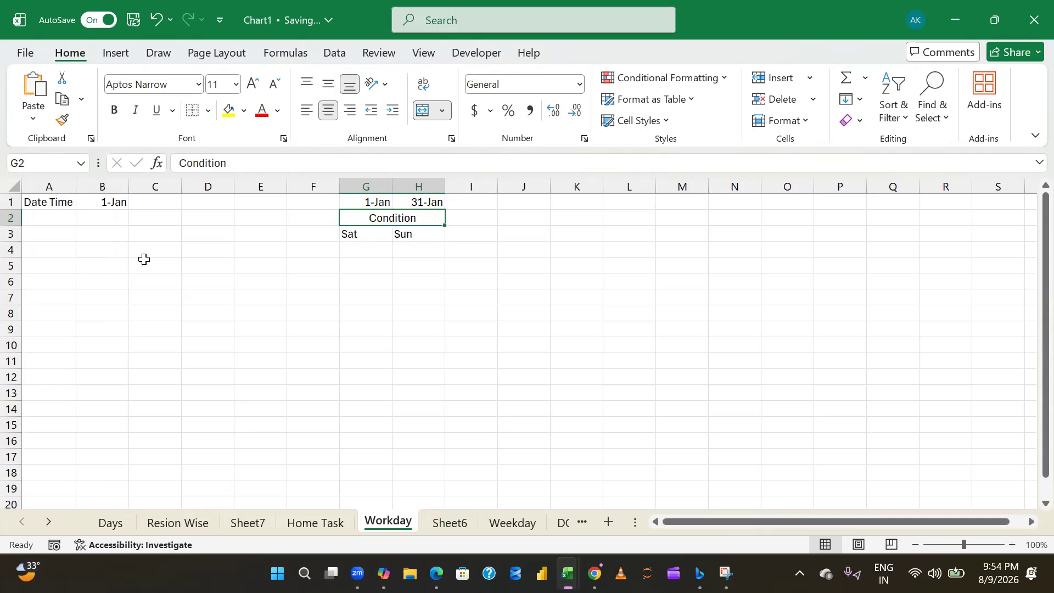
# - Centre the dates, heading and weekend days horizontally in G1:H3
pyautogui.hotkey('shift', 'Up')
pyautogui.hotkey('shift', 'Down')
pyautogui.press('Up')
pyautogui.press('Left')
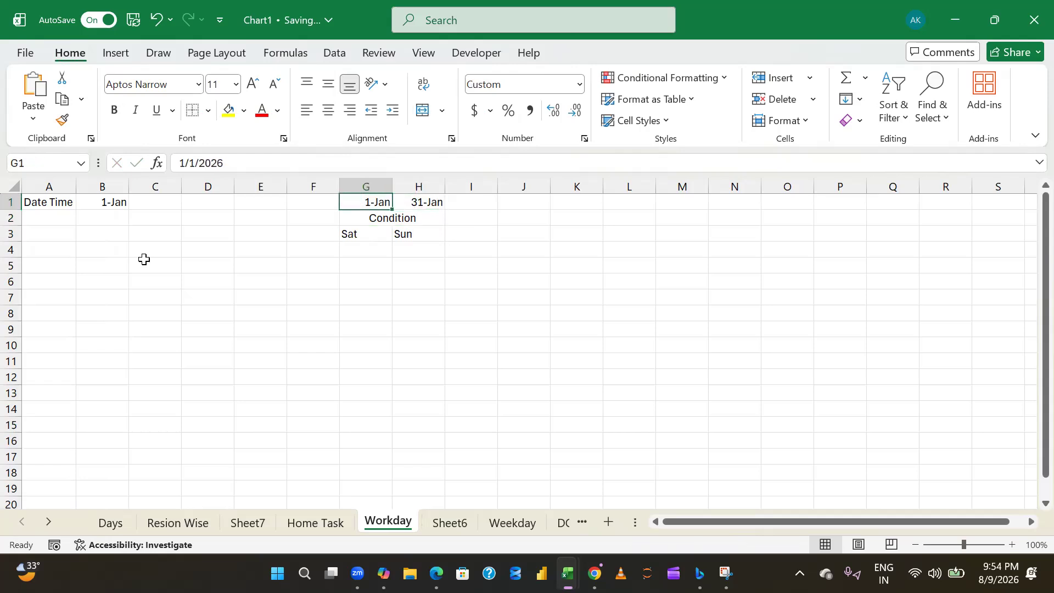
pyautogui.hotkey('shift', 'Right')
pyautogui.hotkey('shift', 'Down')
pyautogui.hotkey('shift', 'Down')
pyautogui.hotkey('shift', 'Down')
pyautogui.hotkey('shift', 'Up')
pyautogui.hotkey('alt', 'h')
pyautogui.press('a')
pyautogui.press('c')
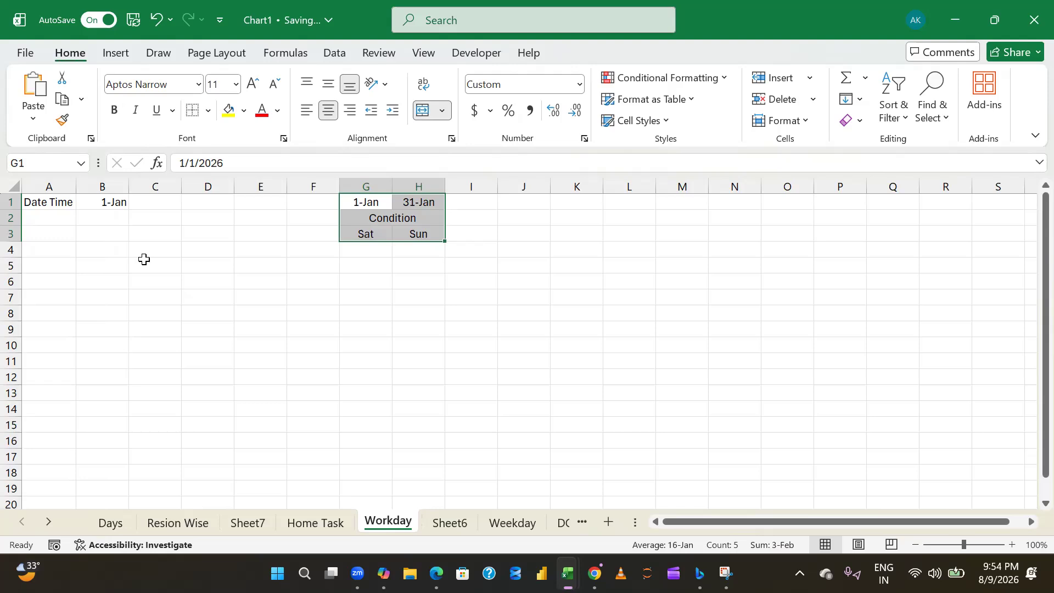
# - Enter 1-Jan in A2 and the formula =A2+1 in A3 under the Date Time heading
pyautogui.hotkey('ctrl', 'Left')
pyautogui.press('Left')
pyautogui.press('Down')
pyautogui.write('1jan')
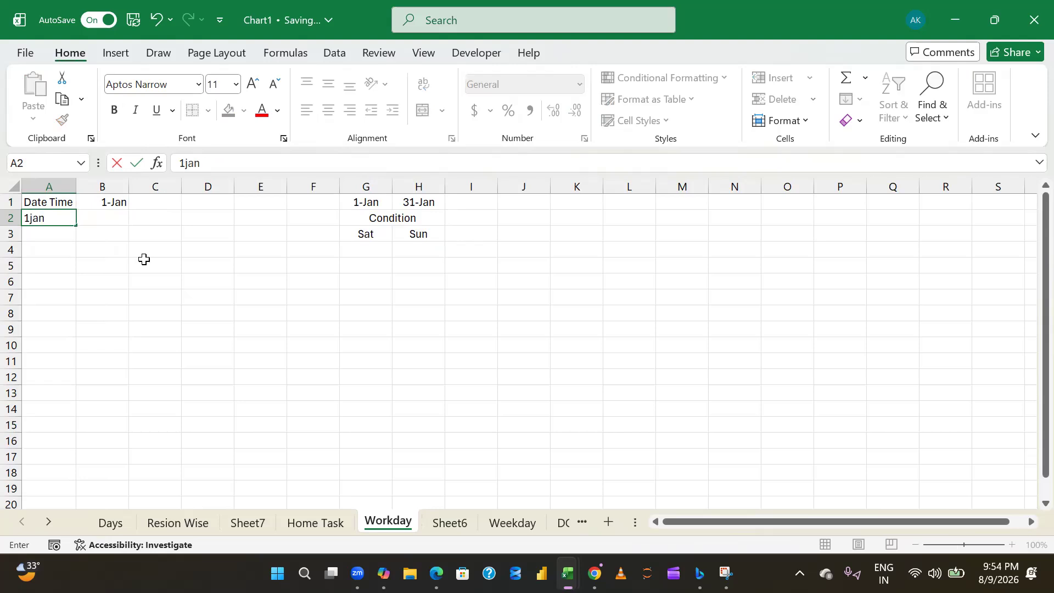
pyautogui.press('Return')
pyautogui.write('=A2+')
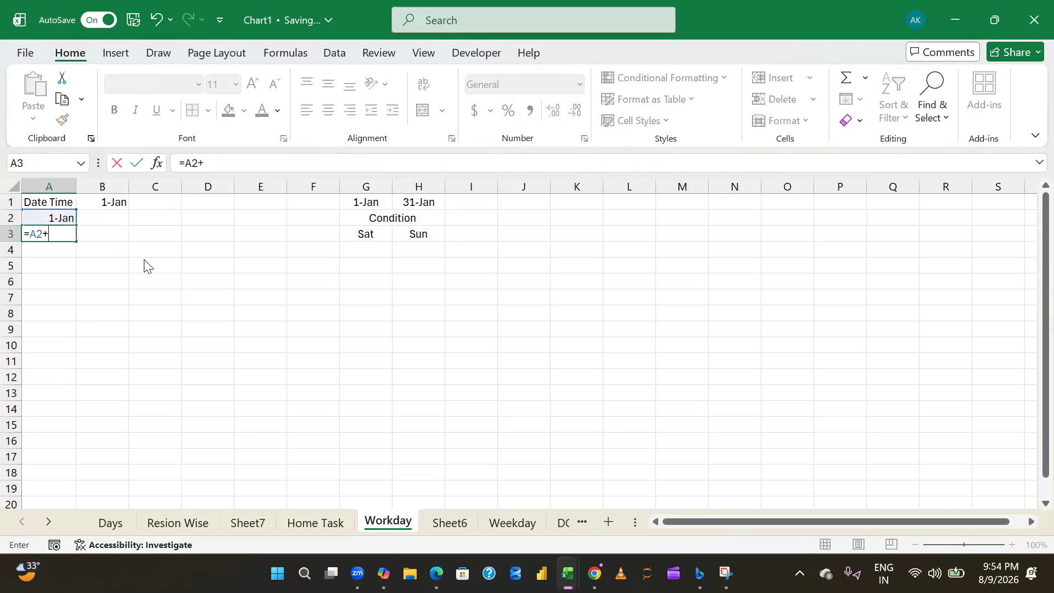
pyautogui.press('Return')
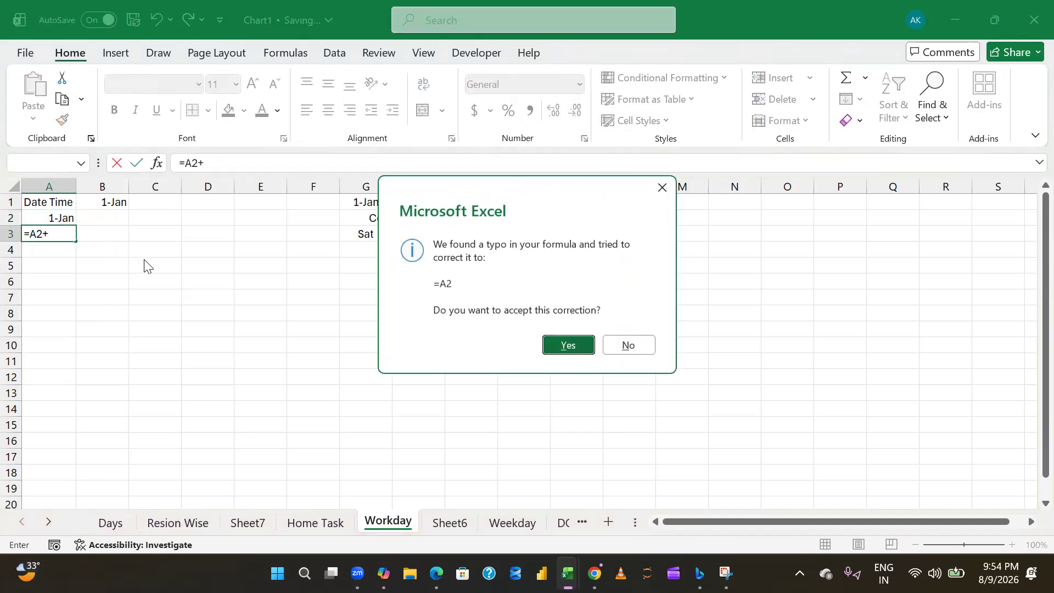
pyautogui.press('n')
pyautogui.press('Return')
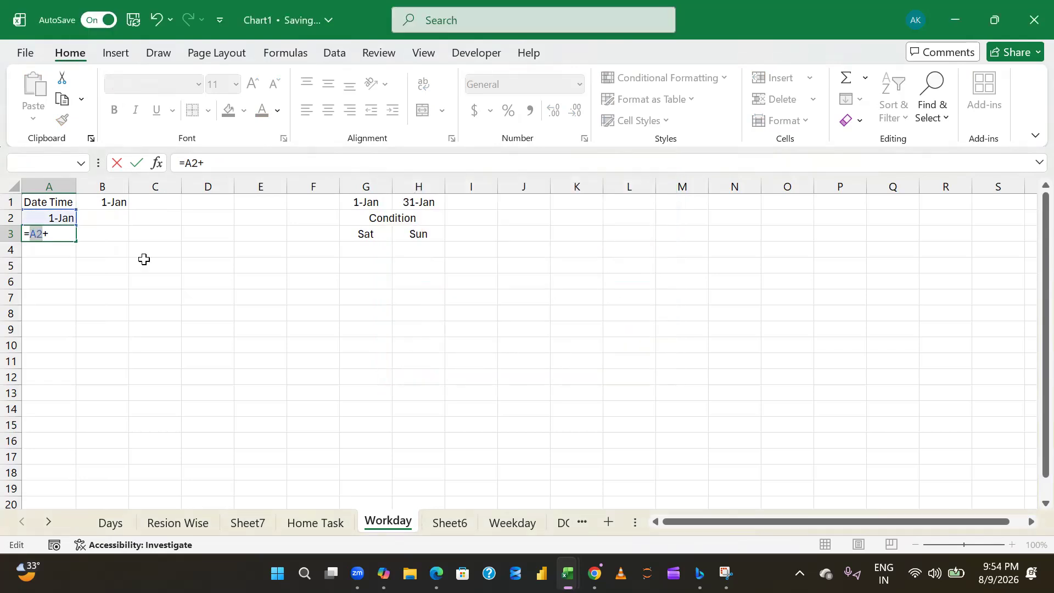
pyautogui.write('1')
pyautogui.hotkey('ctrl', 'Return')
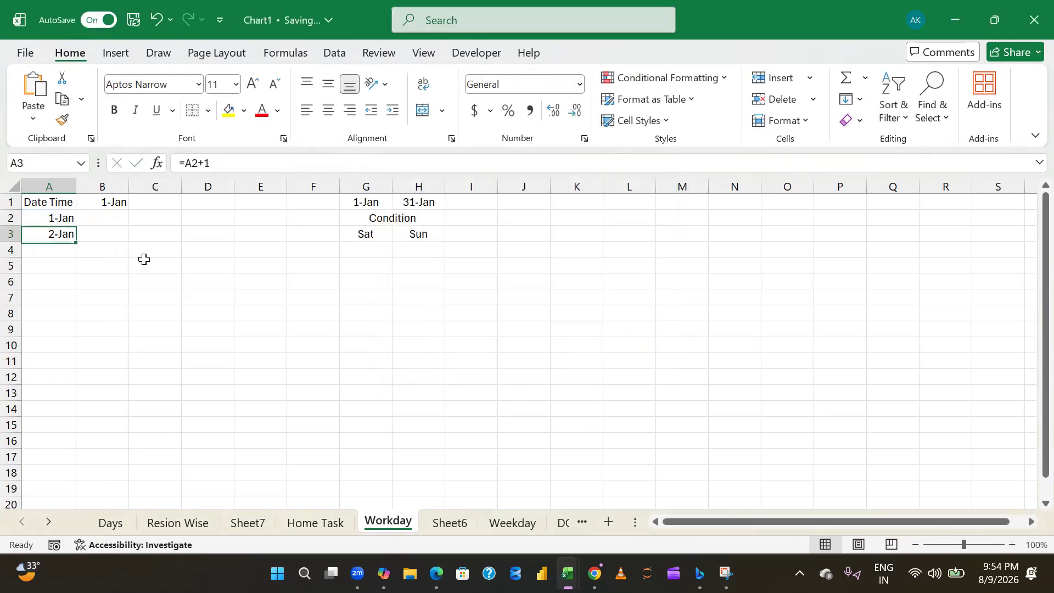
# - Fill the next-day formula from A3 down through A34
pyautogui.hotkey('shift', 'Down')
pyautogui.hotkey('shift', 'Down')
pyautogui.hotkey('shift', 'Down')
pyautogui.hotkey('shift', 'Down')
pyautogui.hotkey('shift', 'Down')
pyautogui.hotkey('shift', 'Down')
pyautogui.hotkey('shift', 'Down')
pyautogui.hotkey('shift', 'Down')
pyautogui.hotkey('ctrl', 'd')
pyautogui.hotkey('shift', 'Down')
pyautogui.hotkey('shift', 'Down')
pyautogui.hotkey('shift', 'Down')
pyautogui.hotkey('shift', 'Down')
pyautogui.hotkey('shift', 'Down')
pyautogui.hotkey('shift', 'Down')
pyautogui.hotkey('shift', 'Down')
pyautogui.hotkey('shift', 'Down')
pyautogui.hotkey('shift', 'Down')
pyautogui.hotkey('ctrl', 'd')
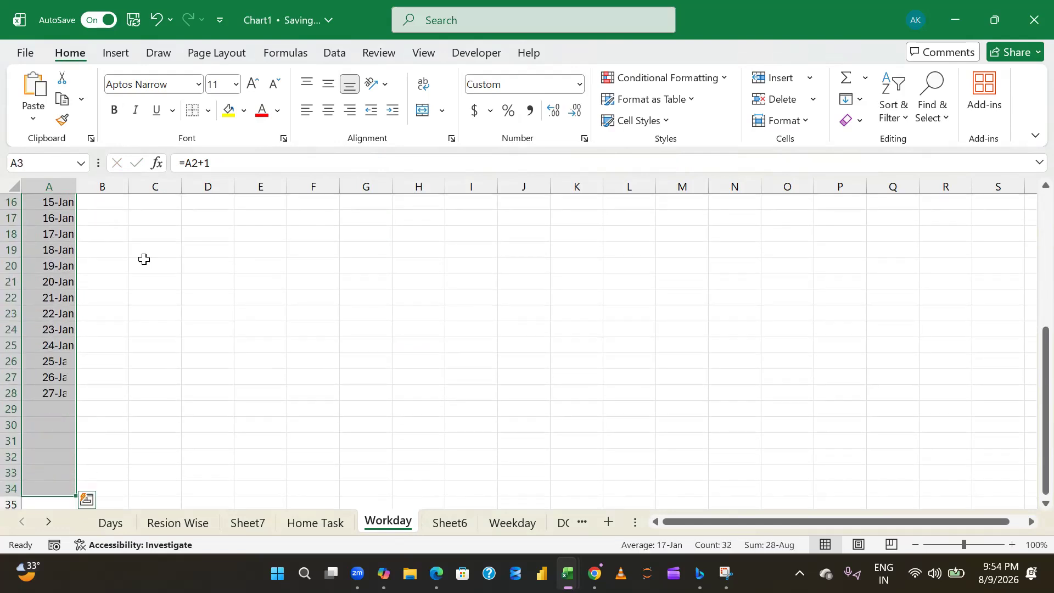
# - Delete the surplus dates in A33:A34 so the daily list ends at 31-Jan
pyautogui.hotkey('ctrl', 'Up')
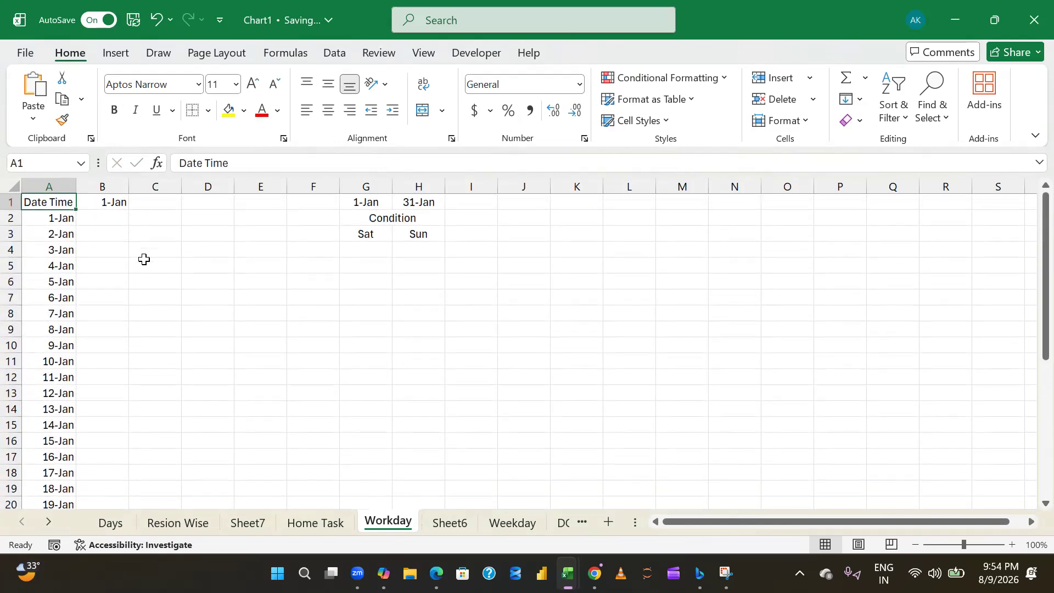
pyautogui.hotkey('ctrl', 'Down')
pyautogui.press('Up')
pyautogui.hotkey('shift', 'Down')
pyautogui.press('Delete')
pyautogui.press('Up')
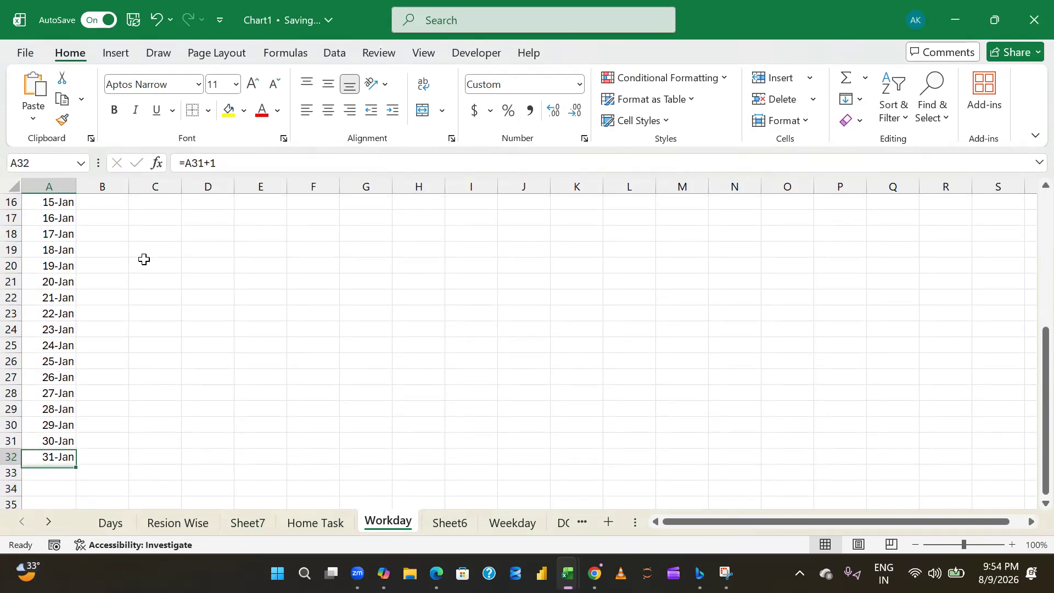
# - Enter the formula =TEXT(A2,"DDD") in B2 to show the weekday of the first date
pyautogui.hotkey('ctrl', 'Up')
pyautogui.press('Right')
pyautogui.press('Down')
pyautogui.write('=wor')
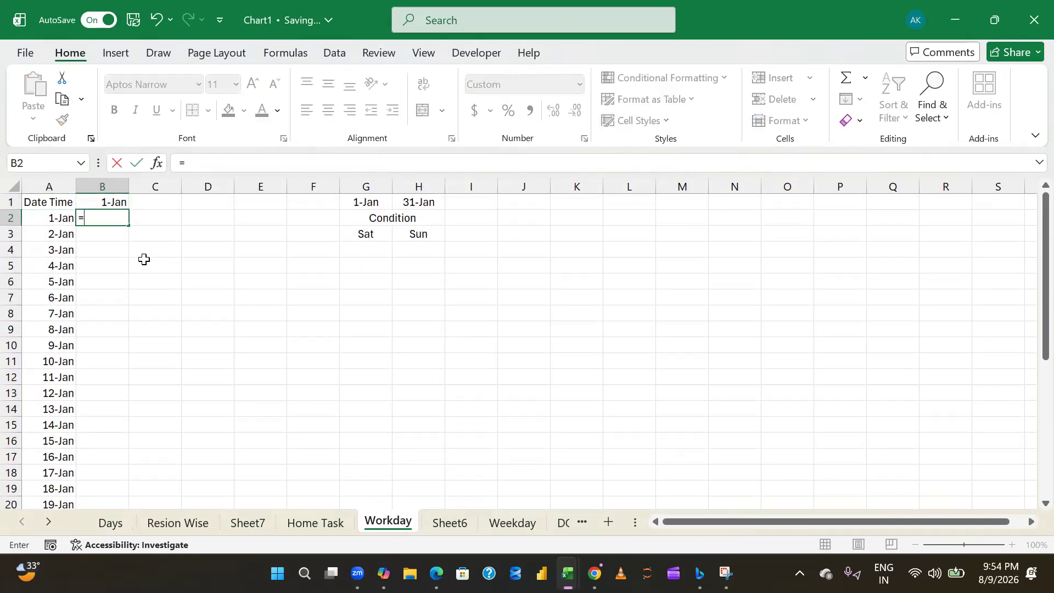
pyautogui.press('BackSpace')
pyautogui.press('BackSpace')
pyautogui.press('BackSpace')
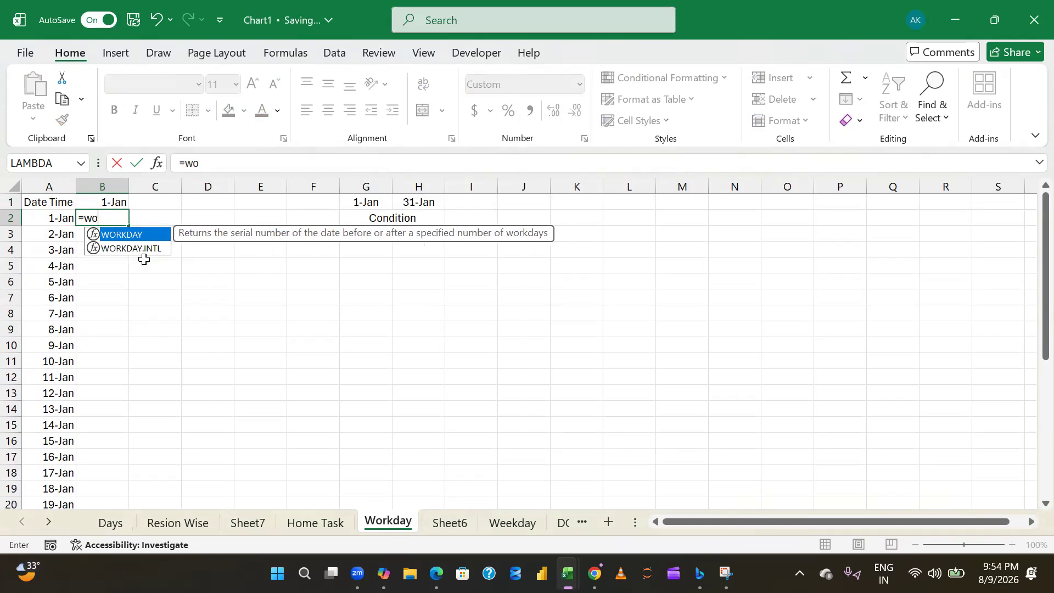
pyautogui.write('te')
pyautogui.press('Tab')
pyautogui.press('Left')
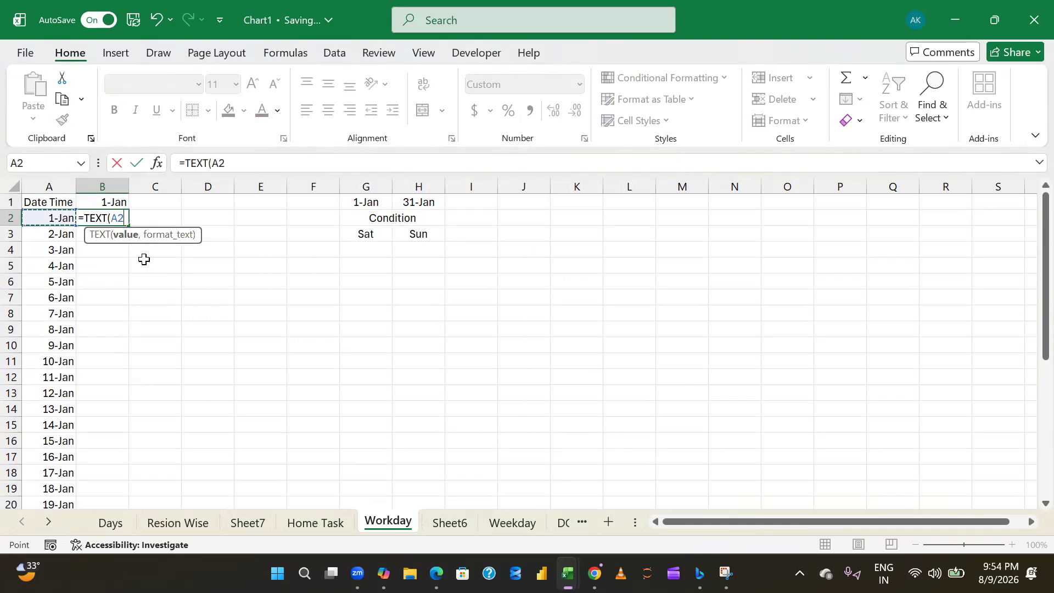
pyautogui.write(',"DDD')
pyautogui.press('Return')
# - Fill the weekday formula from B2 down through B32, and select the first weekend's day names in B4:B5
pyautogui.press('Left')
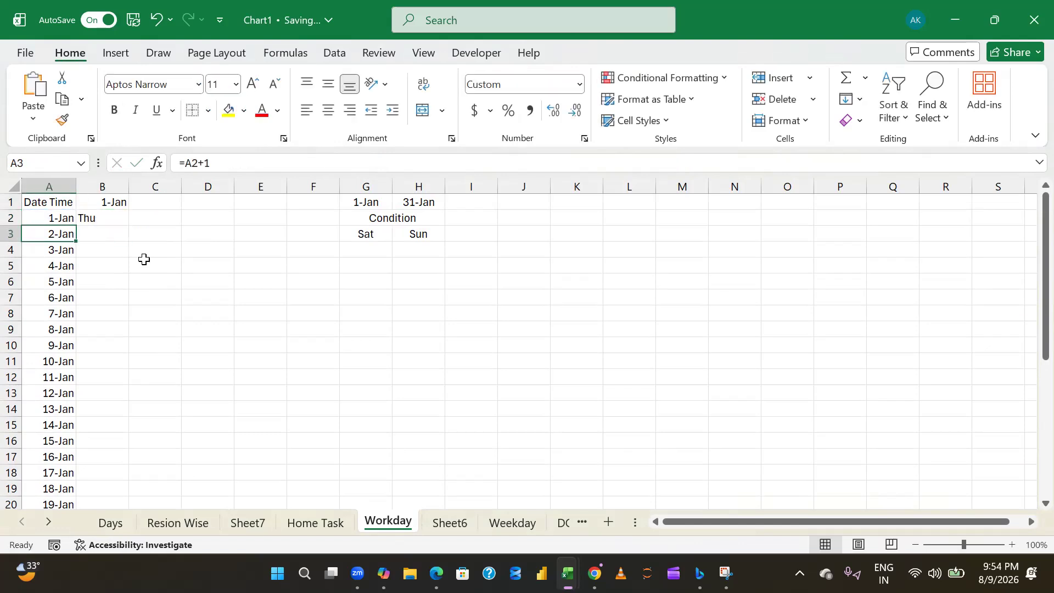
pyautogui.hotkey('ctrl', 'Down')
pyautogui.press('Right')
pyautogui.hotkey('ctrl', 'shift', 'Up')
pyautogui.hotkey('ctrl', 'd')
pyautogui.hotkey('ctrl', 'Up')
pyautogui.press('Down')
pyautogui.press('Down')
pyautogui.press('Down')
pyautogui.hotkey('shift', 'Down')
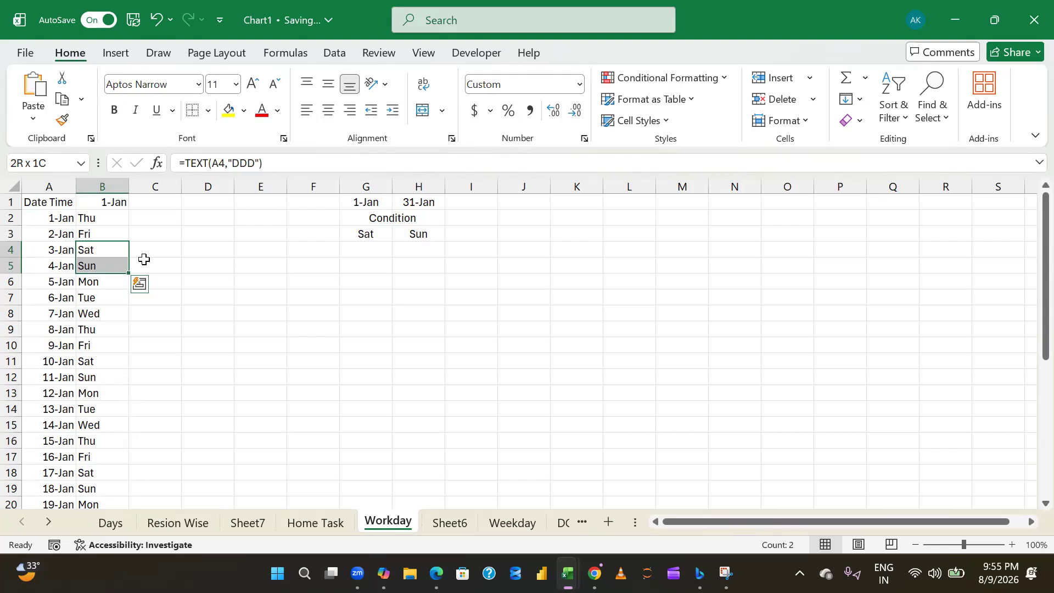
pyautogui.press('Up')
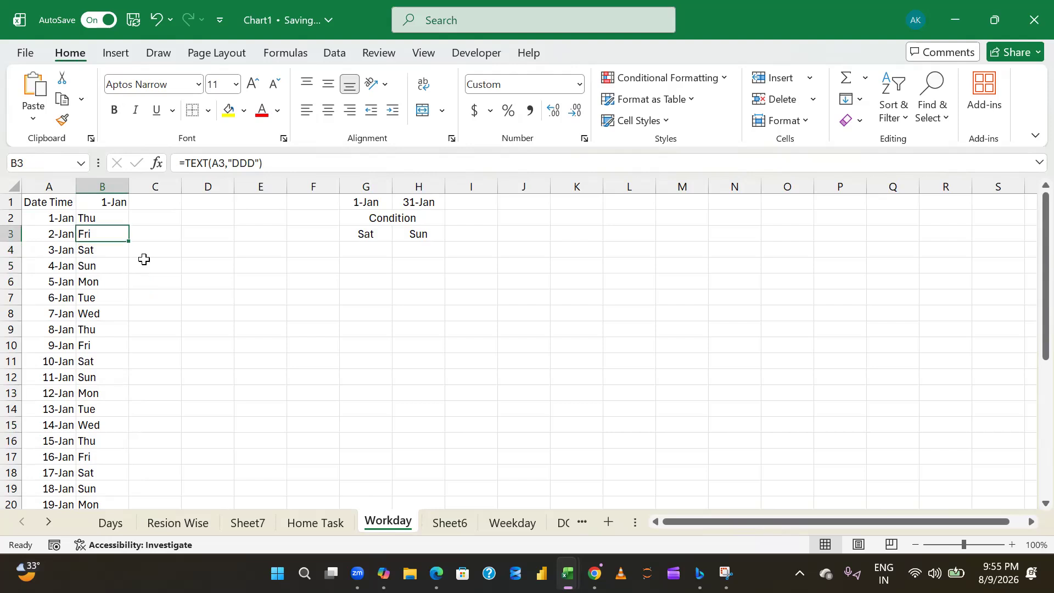
pyautogui.press('Up')
pyautogui.press('Up')
pyautogui.press('Left')
pyautogui.press('Down')
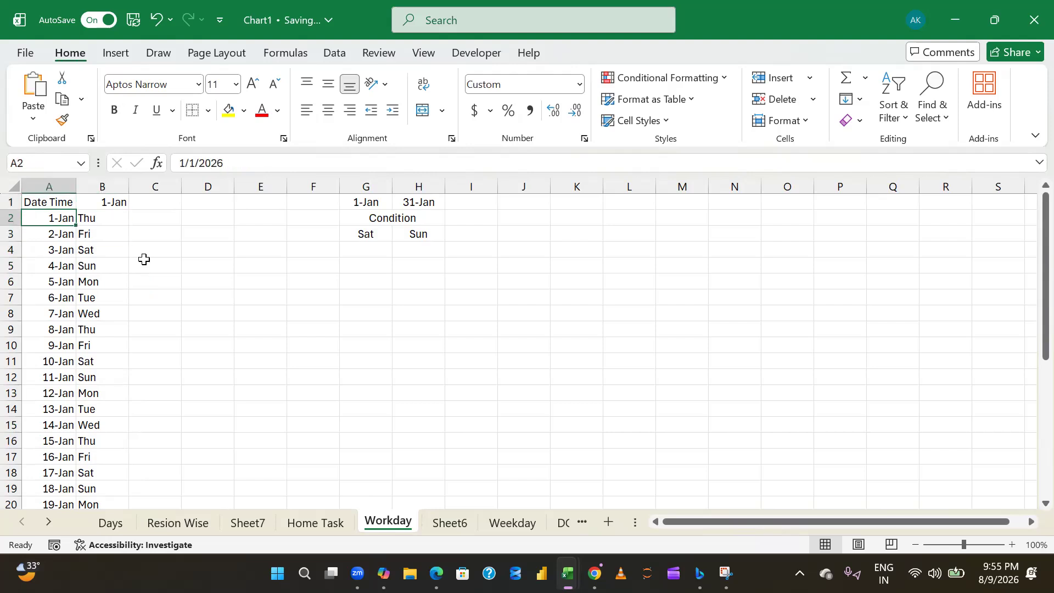
pyautogui.write('=w')
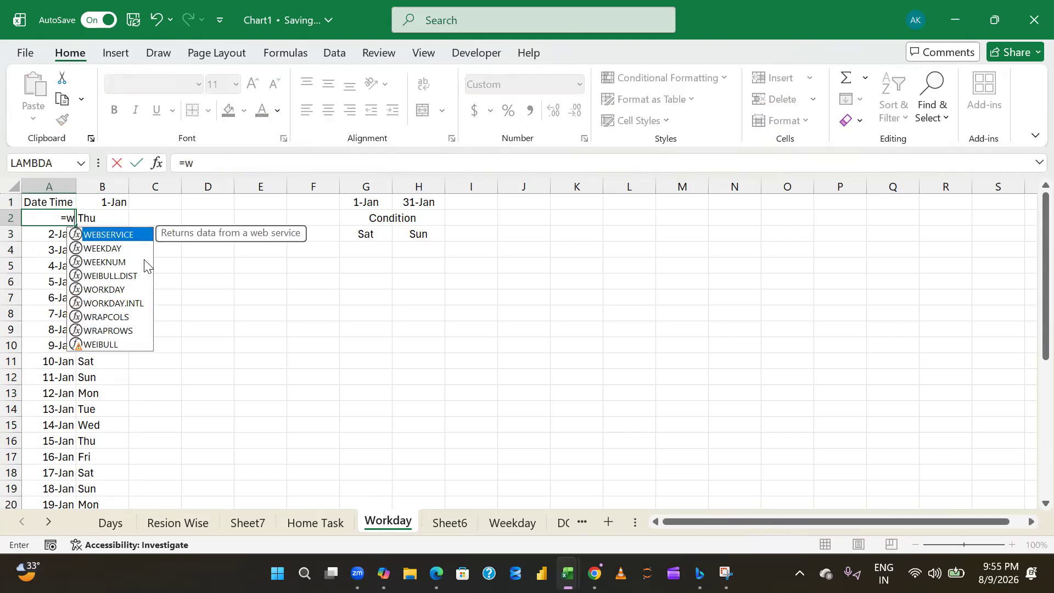
pyautogui.press('Down')
pyautogui.press('Down')
pyautogui.press('Down')
pyautogui.press('Down')
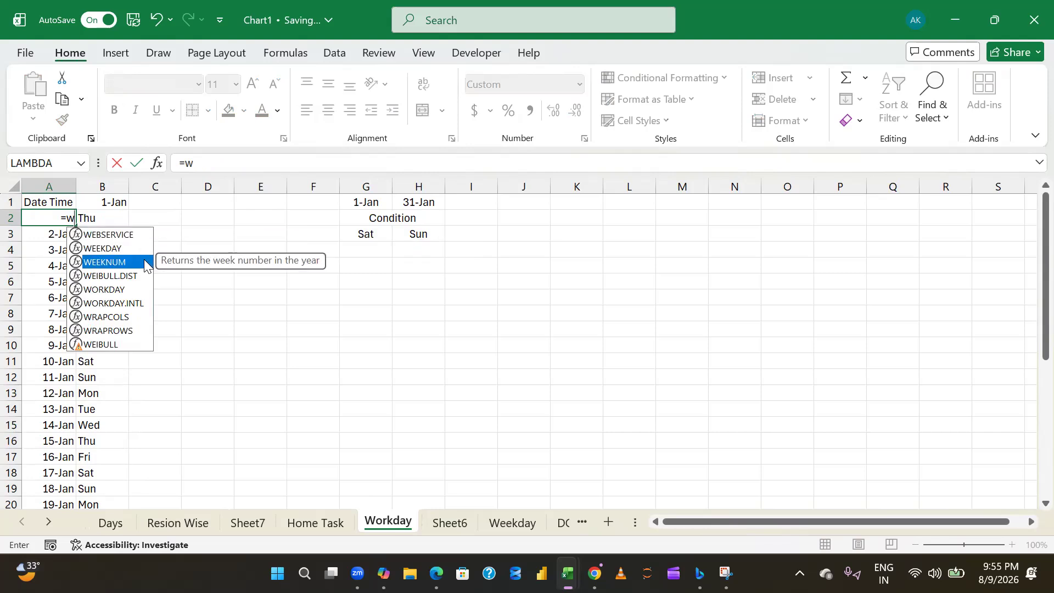
pyautogui.press('Tab')
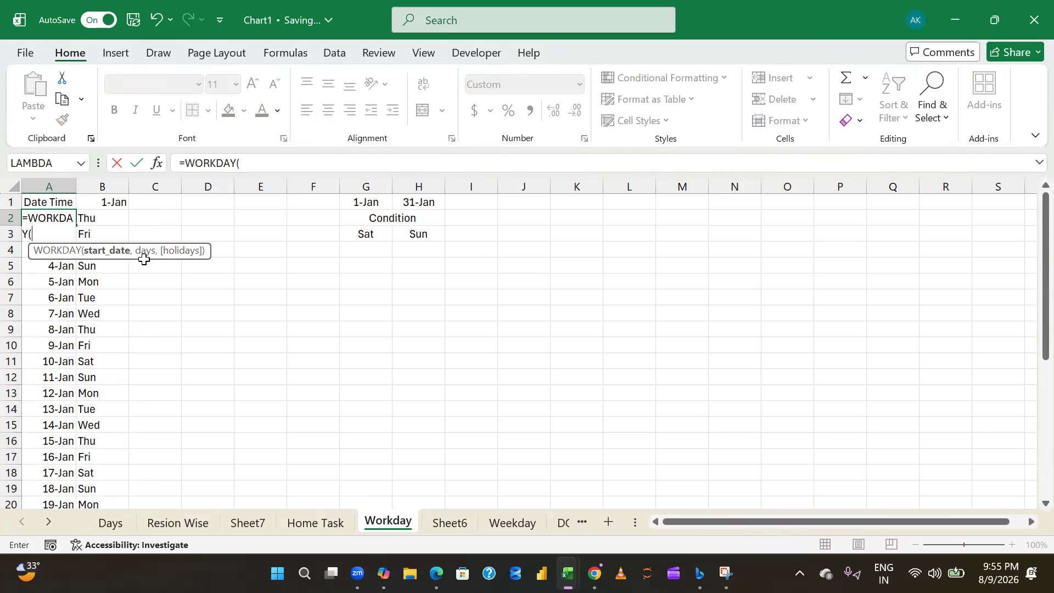
pyautogui.press('Escape')
# - Replace the next-day formula in A3 with =WORKDAY(A2,1)
pyautogui.press('Down')
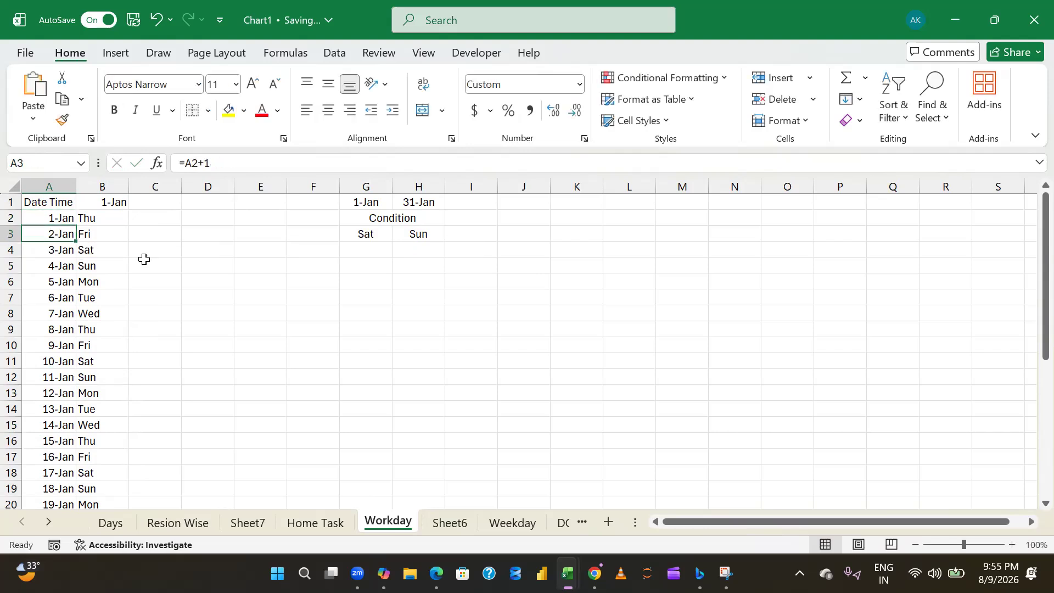
pyautogui.press('F2')
pyautogui.press('BackSpace')
pyautogui.press('BackSpace')
pyautogui.press('BackSpace')
pyautogui.press('BackSpace')
pyautogui.write('work')
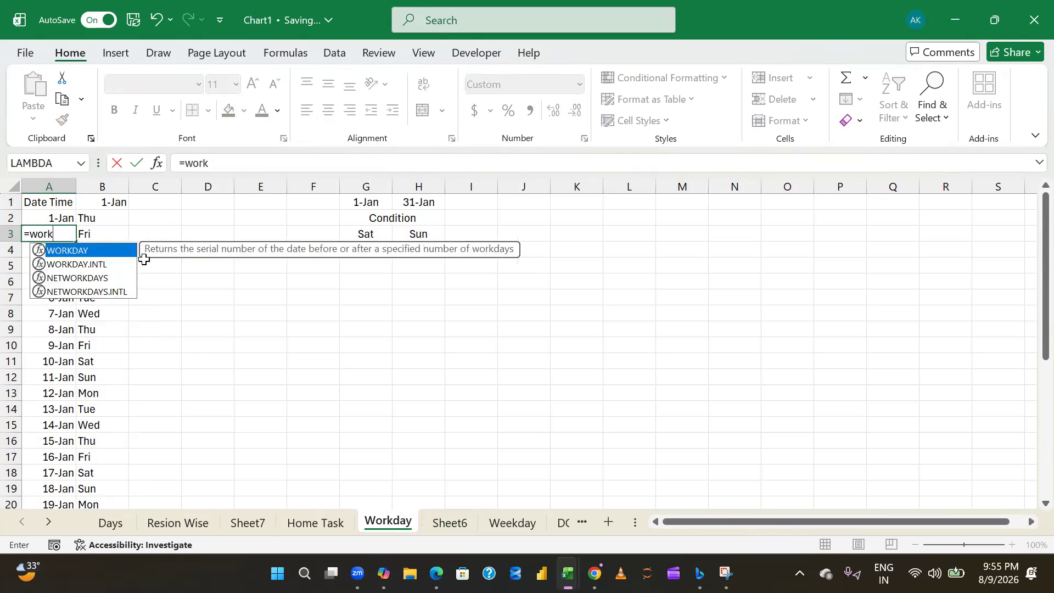
pyautogui.press('Tab')
pyautogui.press('Up')
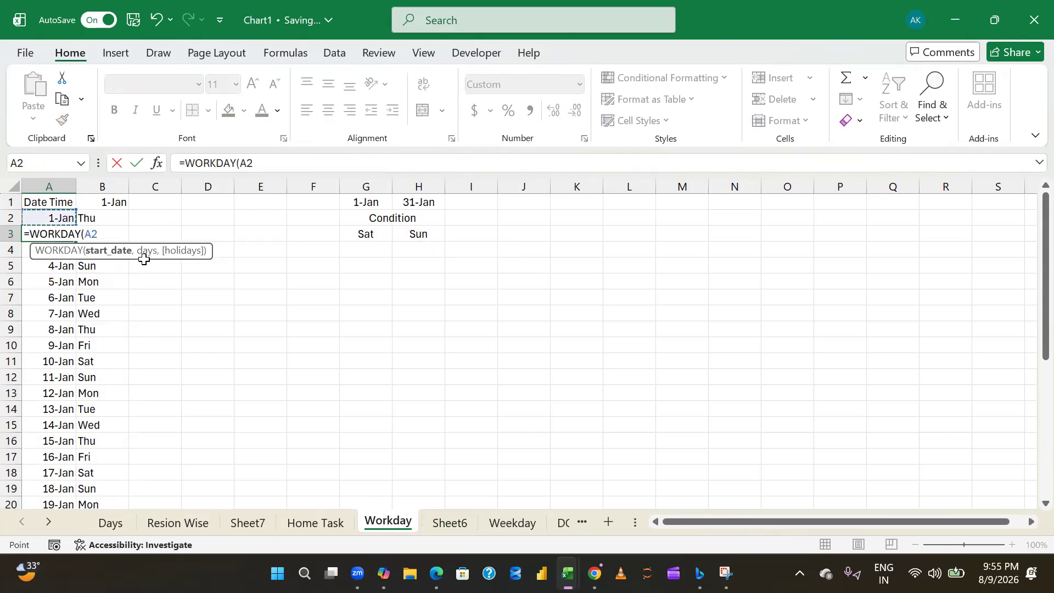
pyautogui.write(',1')
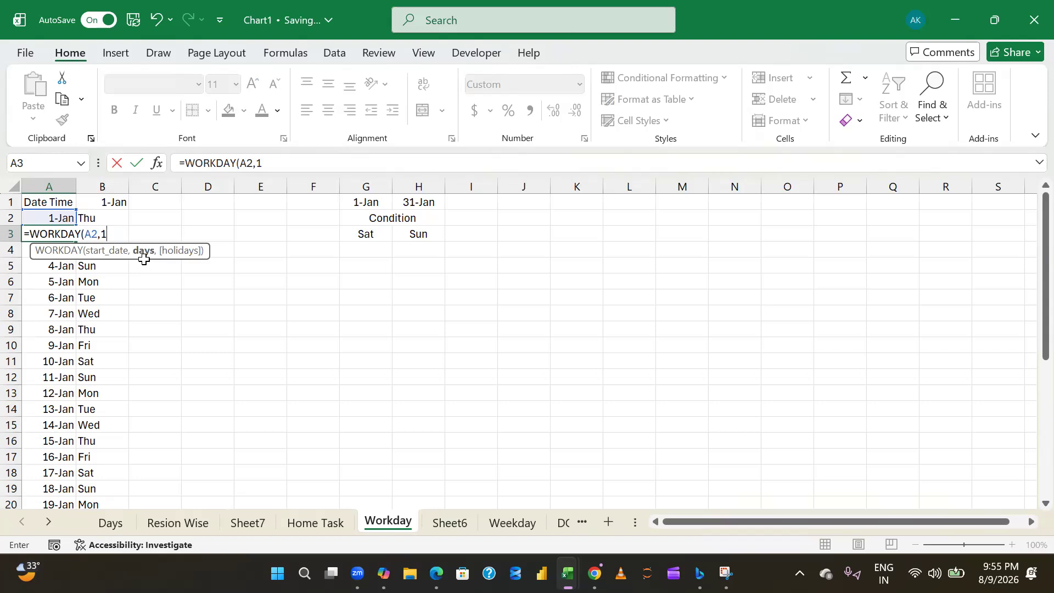
pyautogui.write(')')
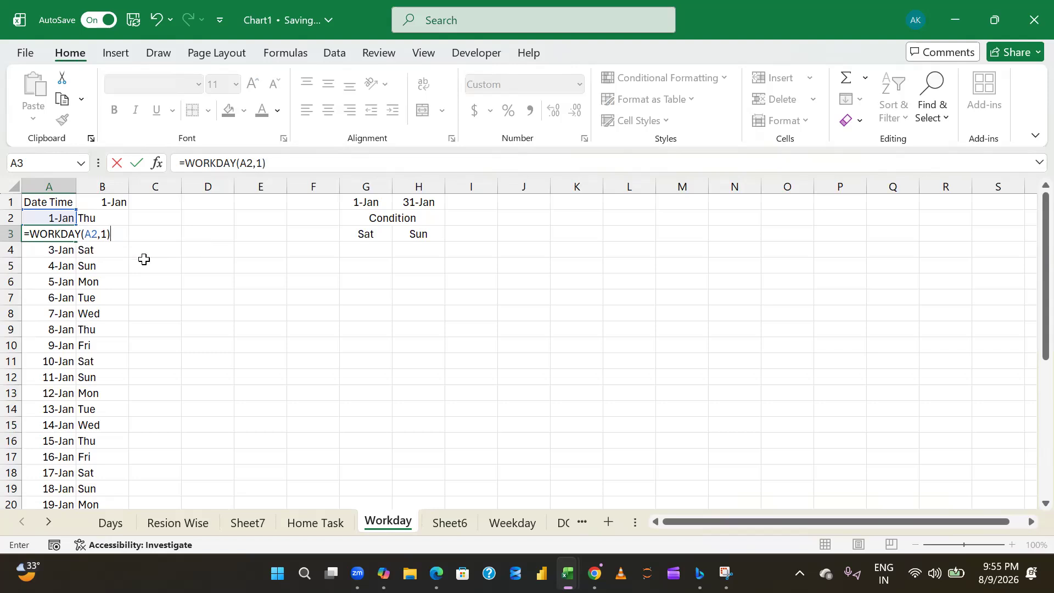
pyautogui.press('Return')
pyautogui.press('Up')
pyautogui.press('Down')
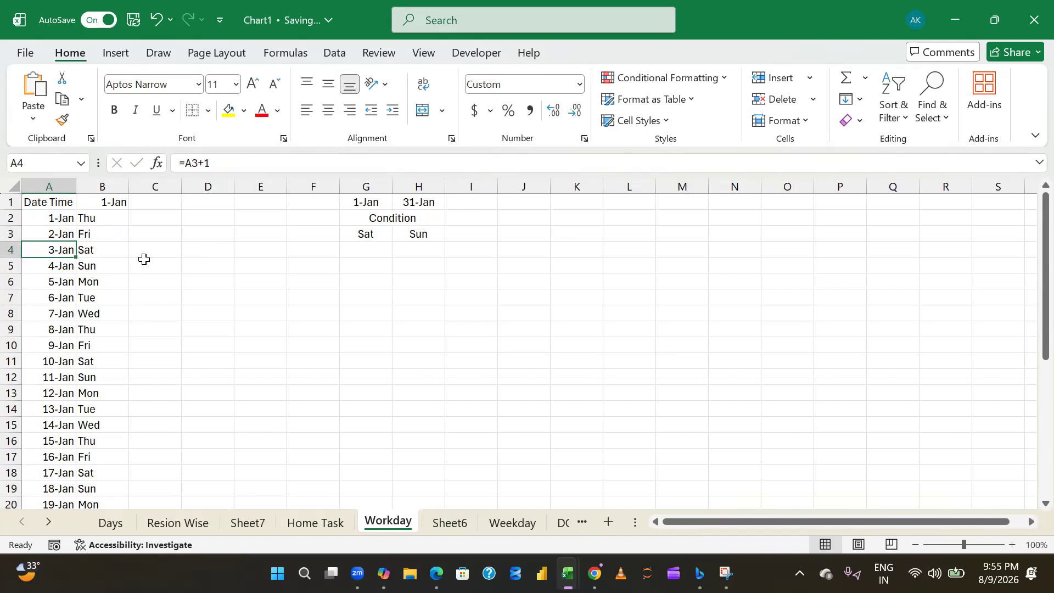
pyautogui.hotkey('ctrl', 'shift', 'Down')
pyautogui.press('Up')
pyautogui.press('Down')
pyautogui.hotkey('ctrl', 'shift', 'Down')
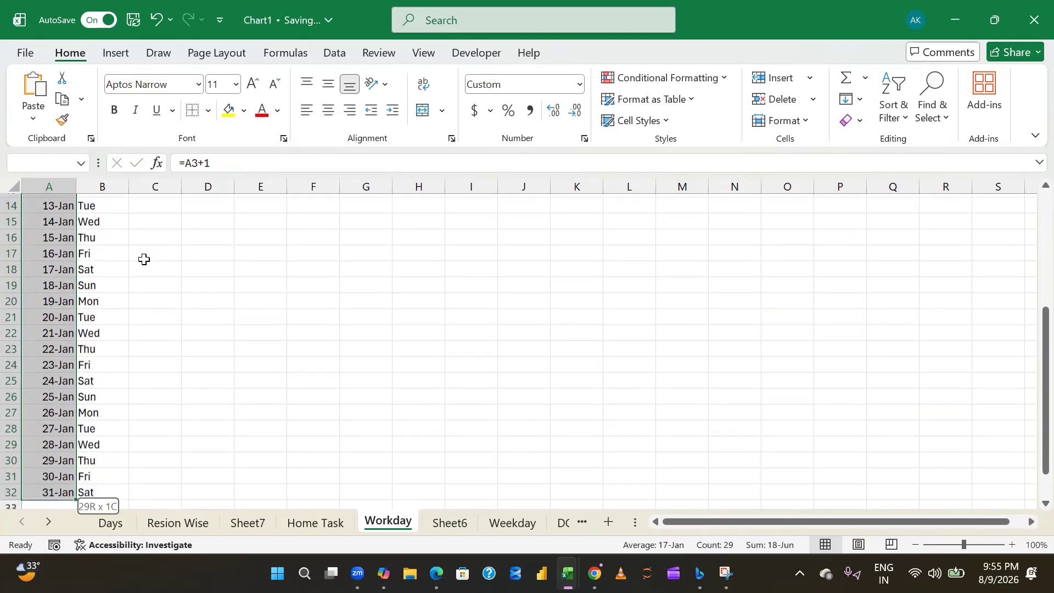
pyautogui.hotkey('ctrl', 'Up')
pyautogui.press('Down')
pyautogui.press('Right')
pyautogui.press('Left')
pyautogui.press('Right')
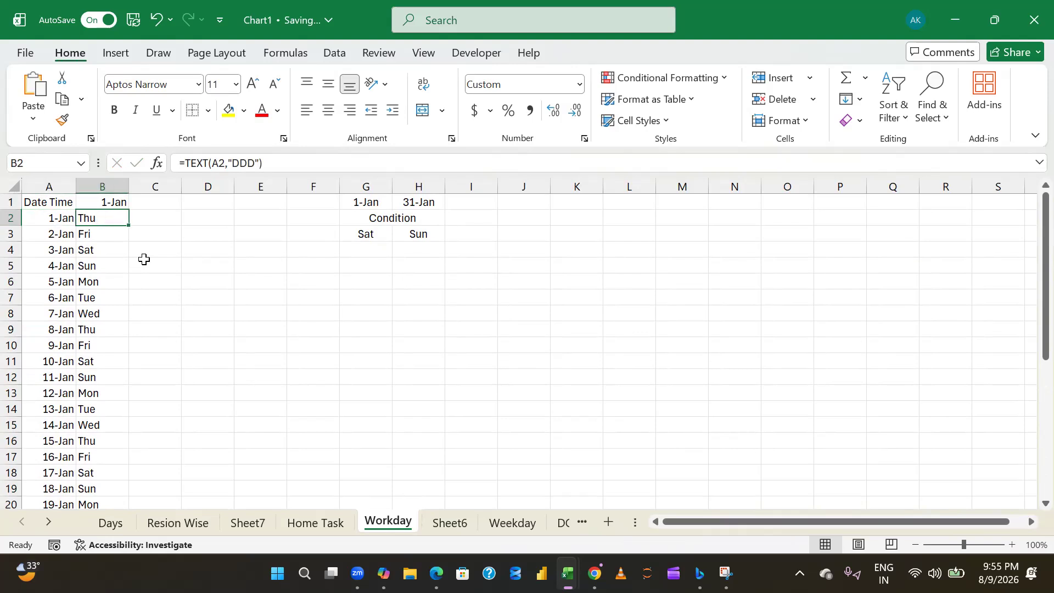
pyautogui.press('Left')
pyautogui.press('Down')
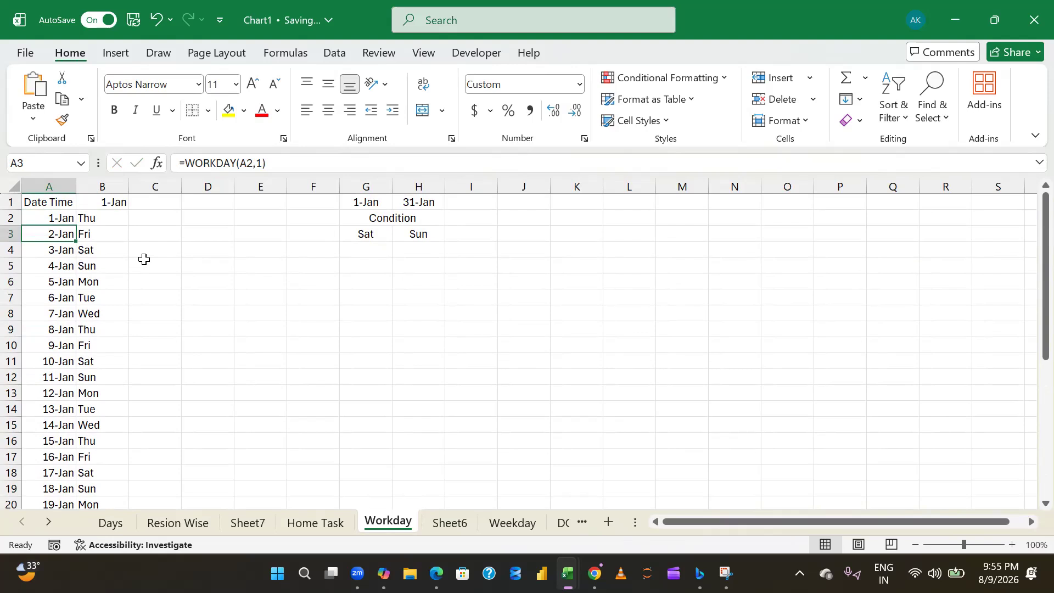
# - Clear the weekday names from B2:B32 beside the dates
pyautogui.press('Right')
pyautogui.press('Up')
pyautogui.hotkey('ctrl', 'shift', 'Down')
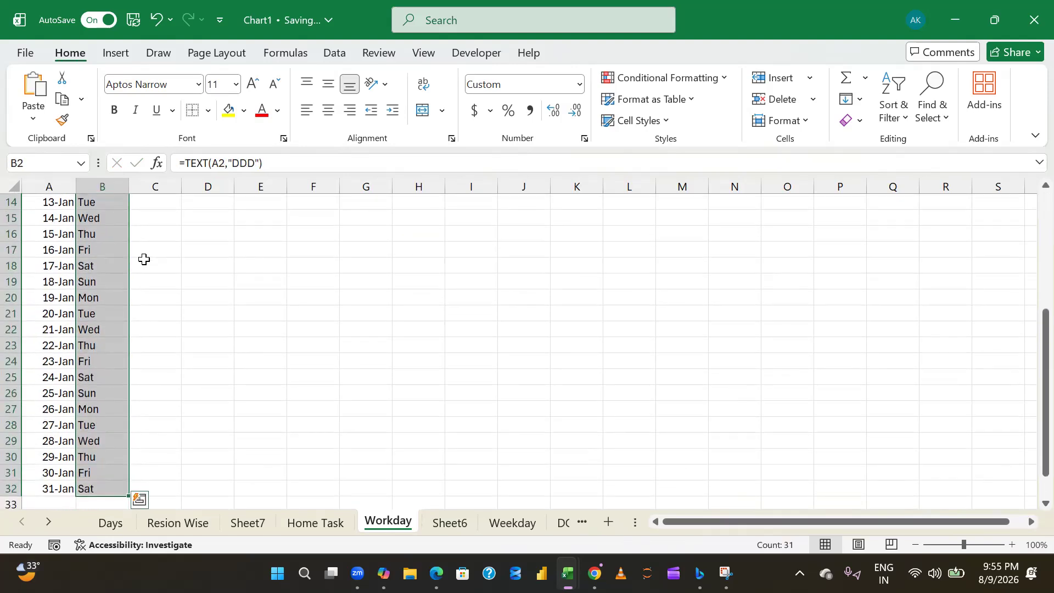
pyautogui.press('Delete')
pyautogui.press('Left')
pyautogui.press('Right')
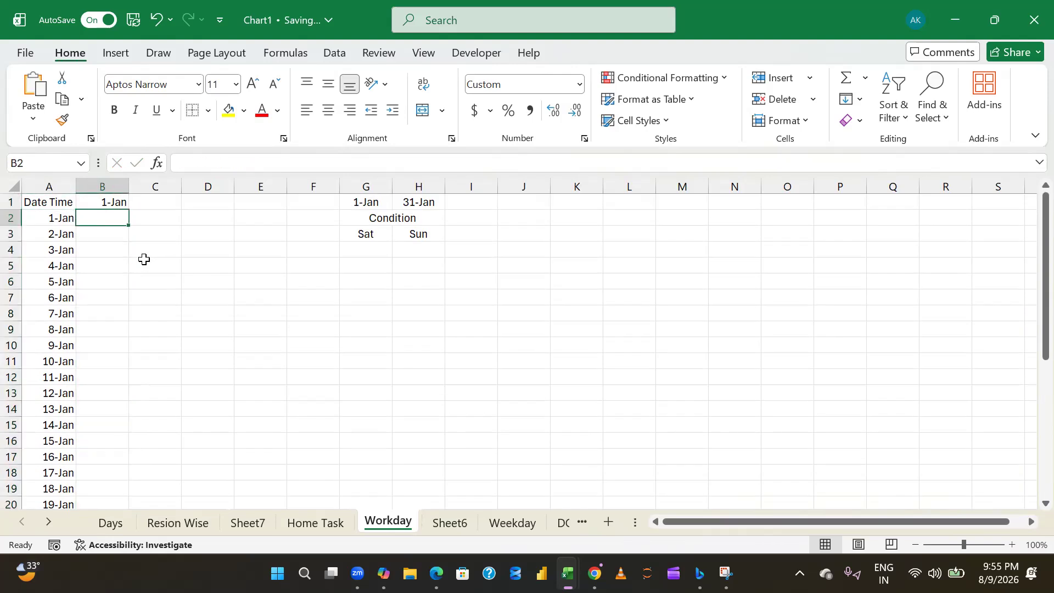
# - Fill the WORKDAY formula from A3 down through A32 so the date list skips weekends
pyautogui.press('Left')
pyautogui.press('Down')
pyautogui.press('Down')
pyautogui.press('Down')
pyautogui.press('Up')
pyautogui.press('Up')
pyautogui.hotkey('ctrl', 'shift', 'Down')
pyautogui.hotkey('ctrl', 'd')
pyautogui.hotkey('ctrl', 'Home')
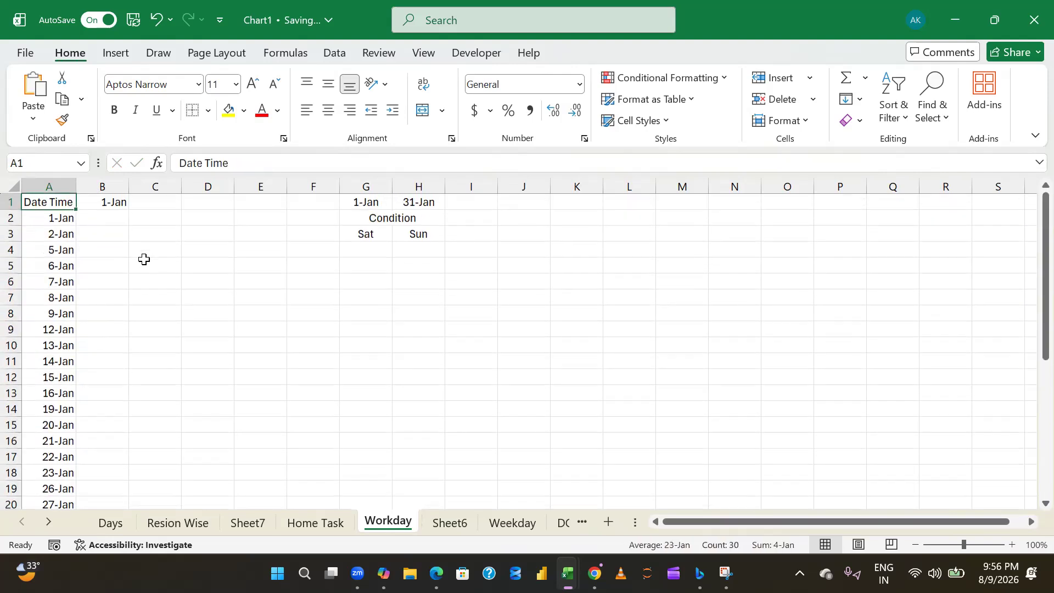
# - Enter the weekday formula =TEXT(A2,"DDD") in B2 beside the first workday date
pyautogui.press('Down')
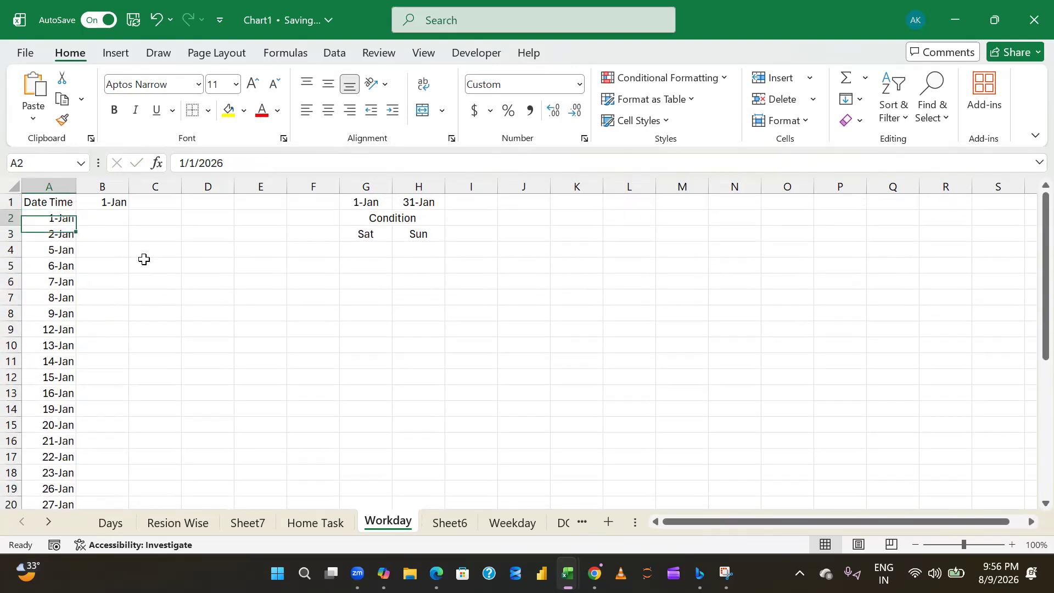
pyautogui.press('Right')
pyautogui.write('=te')
pyautogui.press('Down')
pyautogui.press('Down')
pyautogui.press('Up')
pyautogui.press('Up')
pyautogui.press('Tab')
pyautogui.press('Left')
pyautogui.write(',"DDD"')
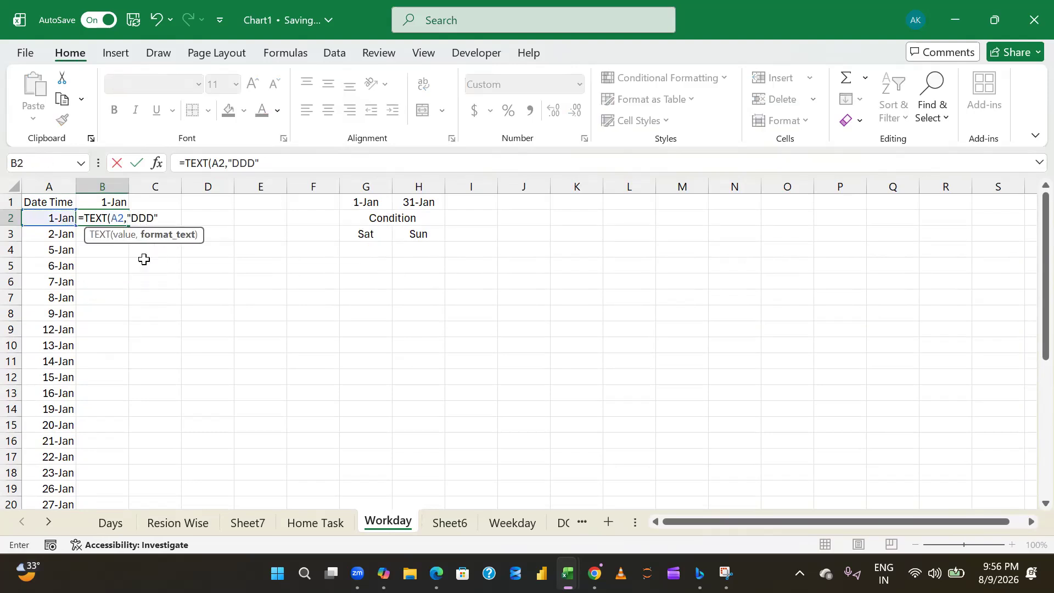
pyautogui.write(')')
pyautogui.press('Return')
# - Fill the weekday formula from B2 down through B32 beside the workday dates
pyautogui.press('Up')
pyautogui.press('Left')
pyautogui.hotkey('ctrl', 'Down')
pyautogui.press('Right')
pyautogui.hotkey('ctrl', 'shift', 'Up')
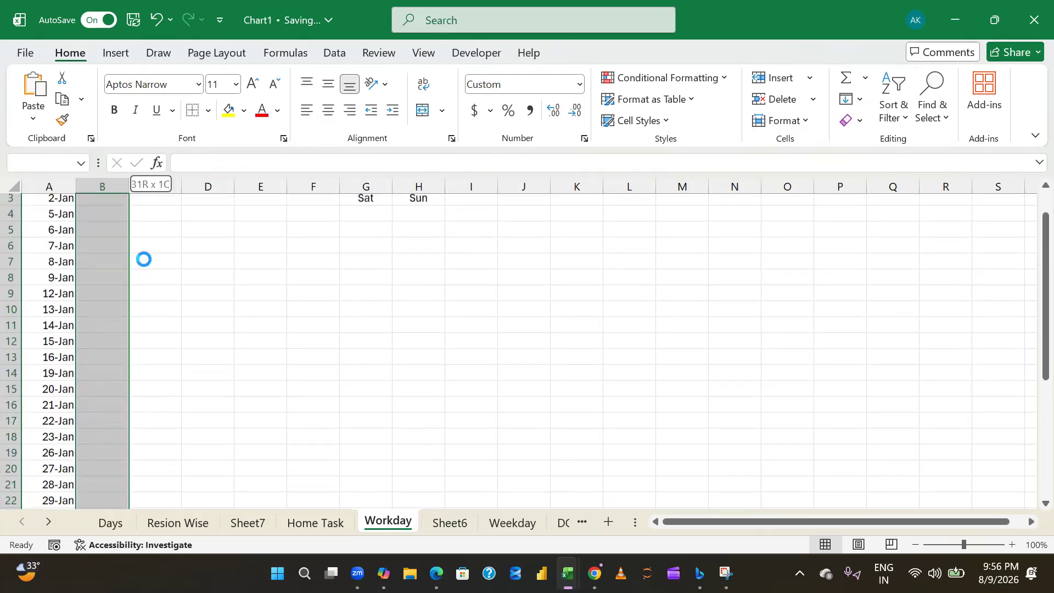
pyautogui.hotkey('ctrl', 'd')
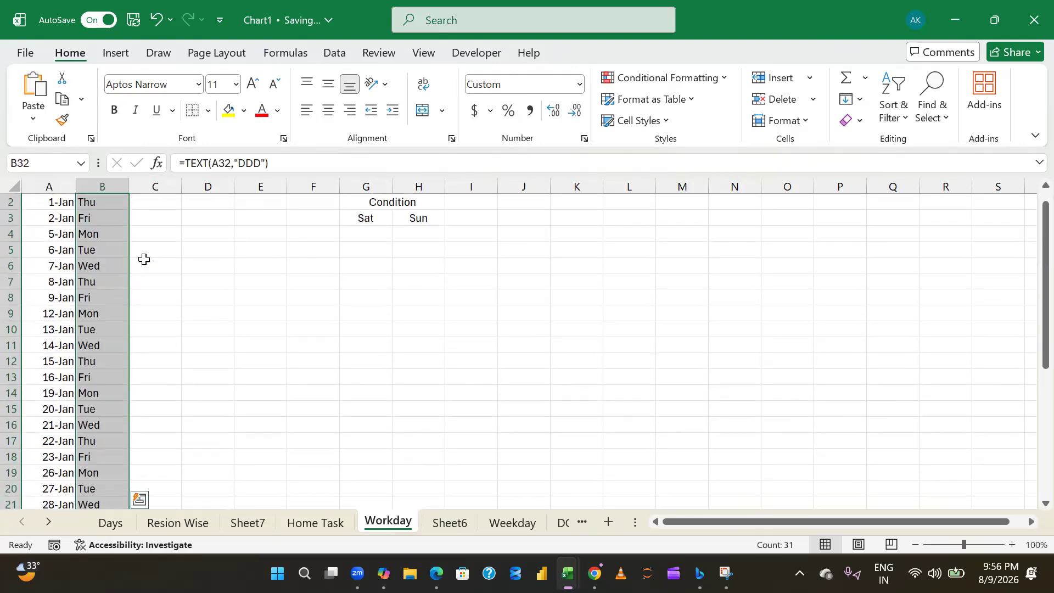
# - Review the weekday names in column B to check whether the date list omits Saturdays and Sundays
pyautogui.press('Up')
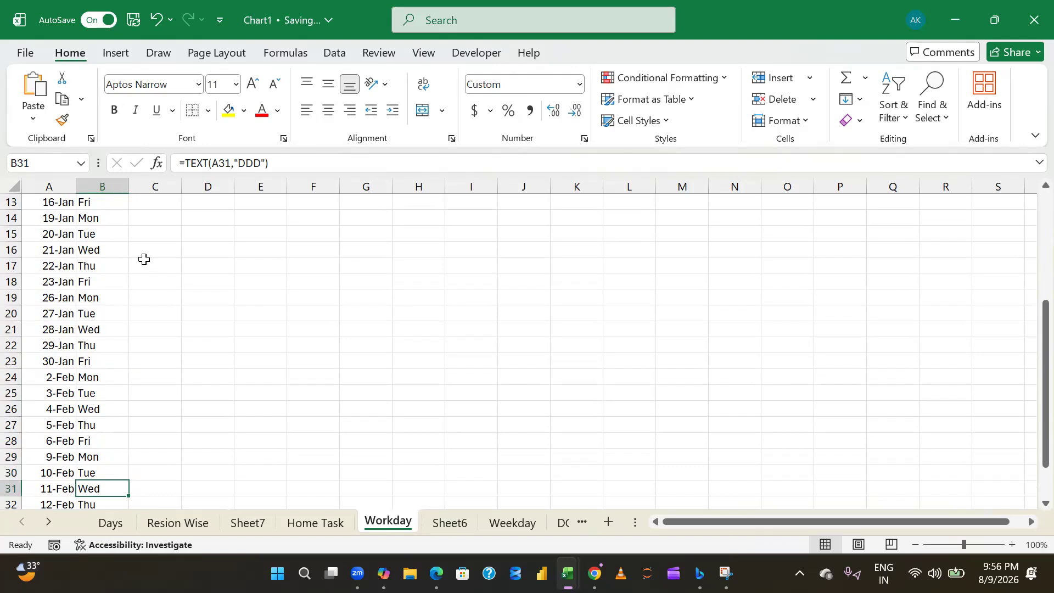
pyautogui.hotkey('ctrl', 'Up')
pyautogui.press('Down')
pyautogui.press('Down')
pyautogui.press('Down')
pyautogui.press('Down')
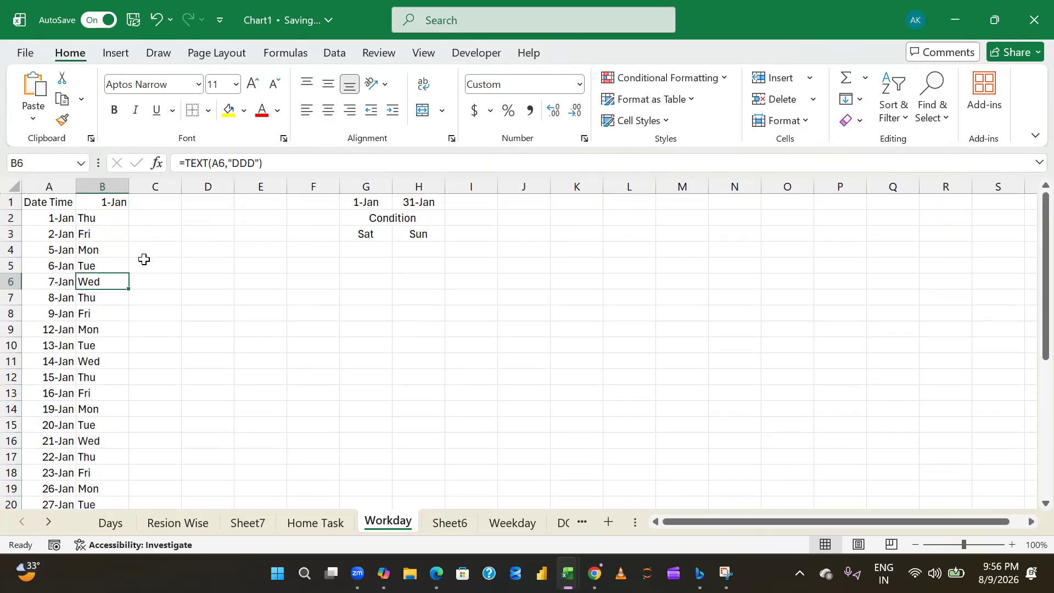
pyautogui.press('Down')
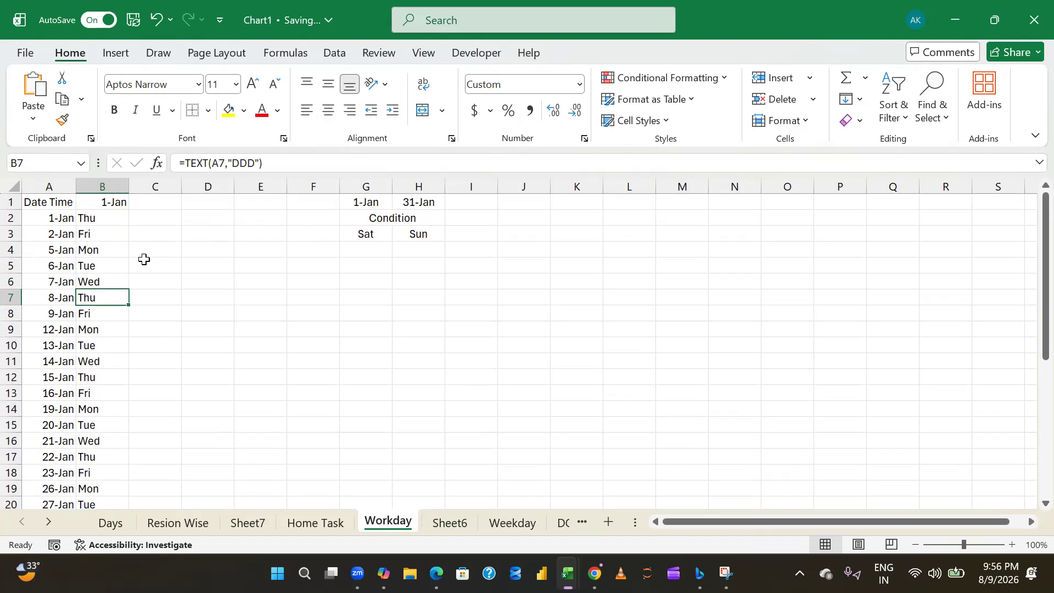
pyautogui.hotkey('ctrl', 'Up')
pyautogui.press('Left')
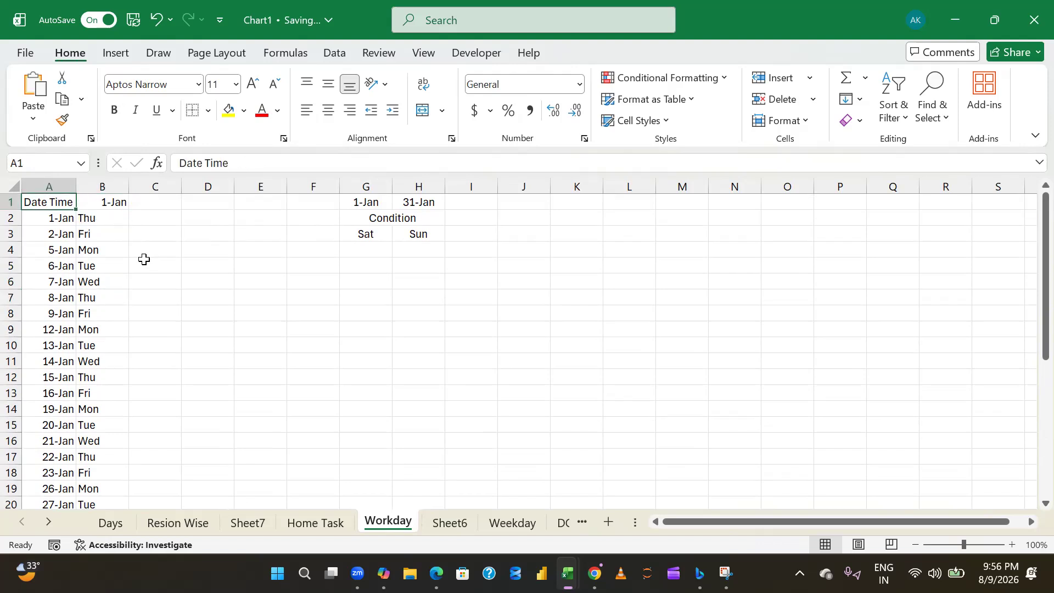